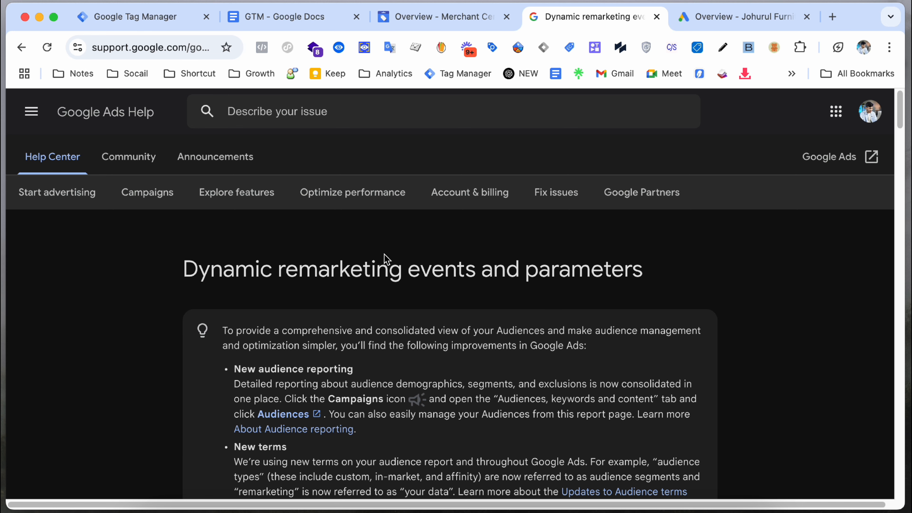
Step: Scroll the dynamic remarketing help article to review the view_item event snippet
scroll(389, 256, down, 3)
scroll(392, 257, down, 20)
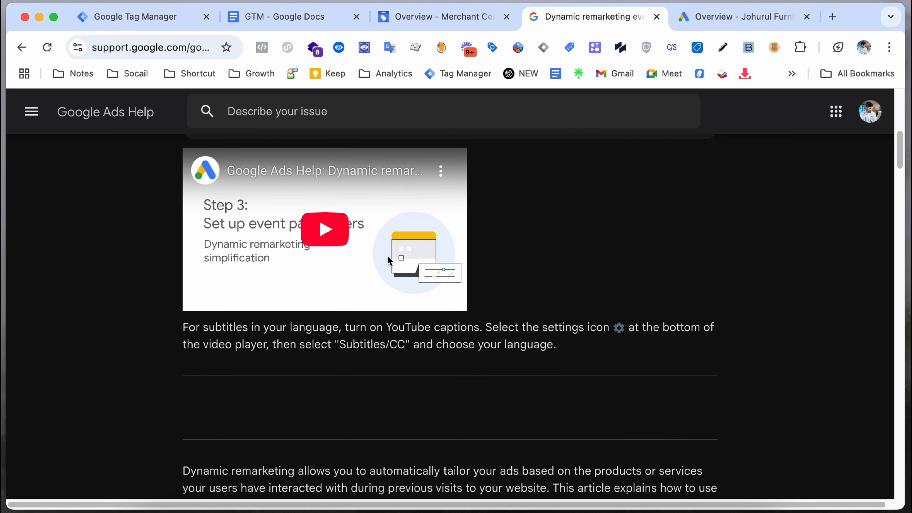
scroll(401, 265, down, 15)
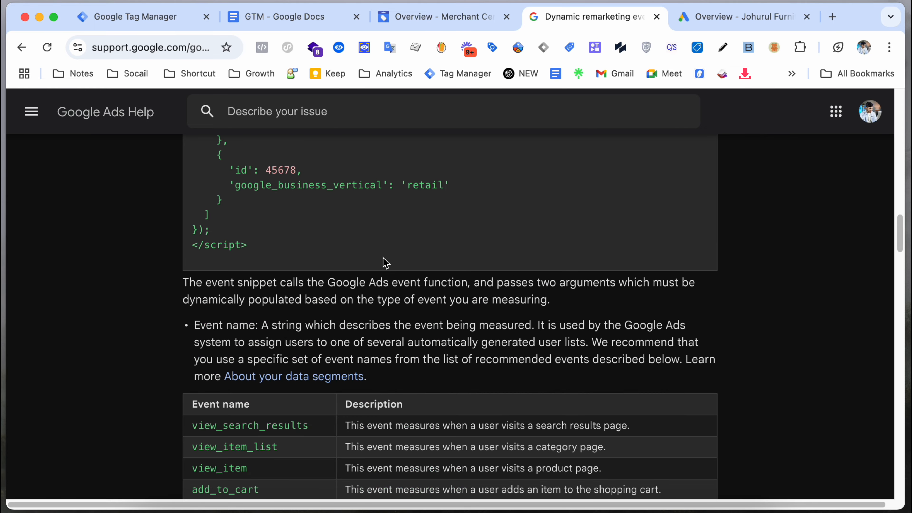
scroll(384, 262, up, 3)
scroll(385, 262, up, 5)
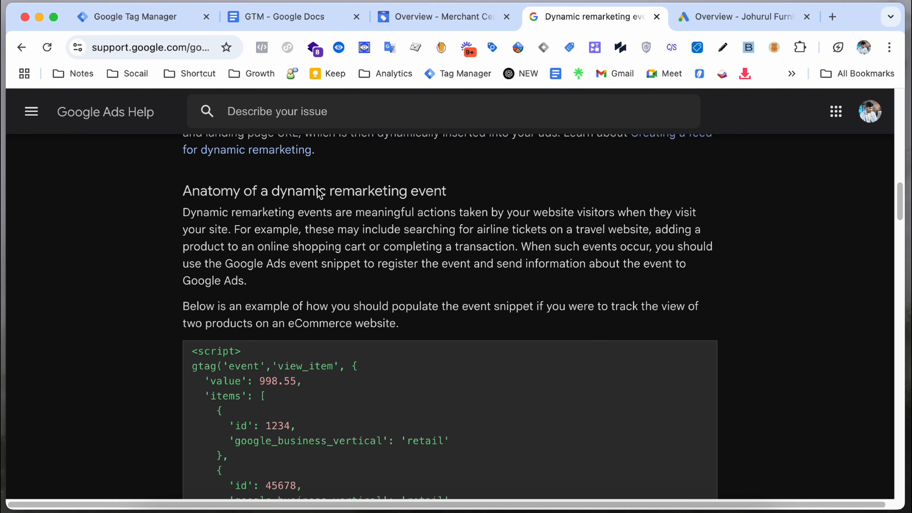
Step: Start a new Tag Manager tag and list the Google Ads tag types
click(139, 17)
click(849, 183)
click(367, 216)
click(640, 207)
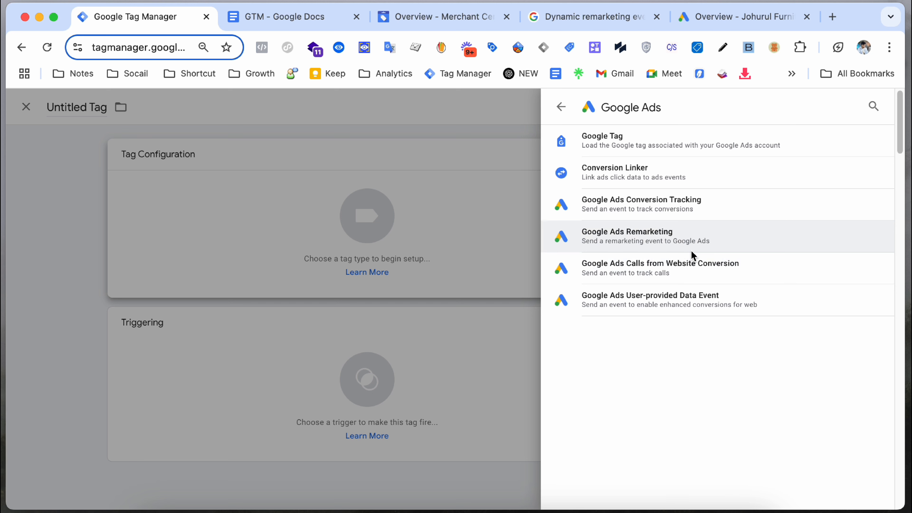
Step: Discard the empty Untitled Tag unsaved after a glance at the GTM notes document
click(421, 220)
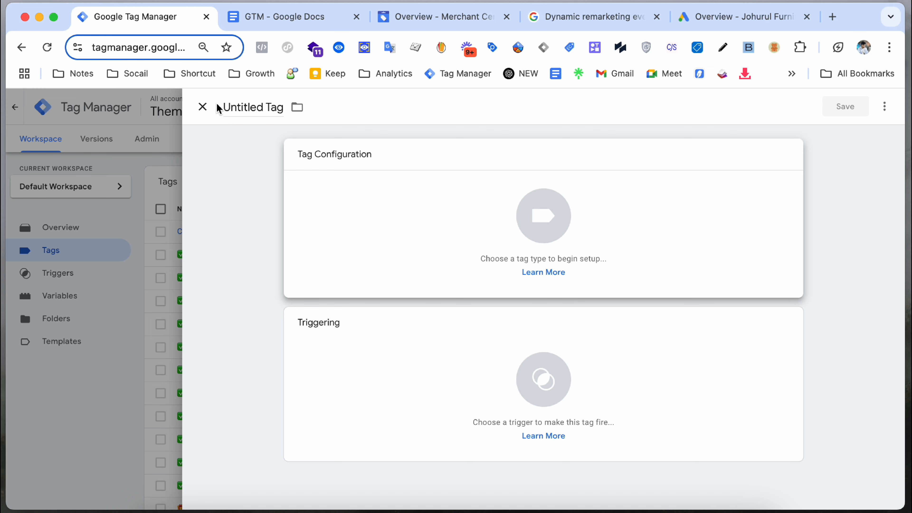
click(280, 27)
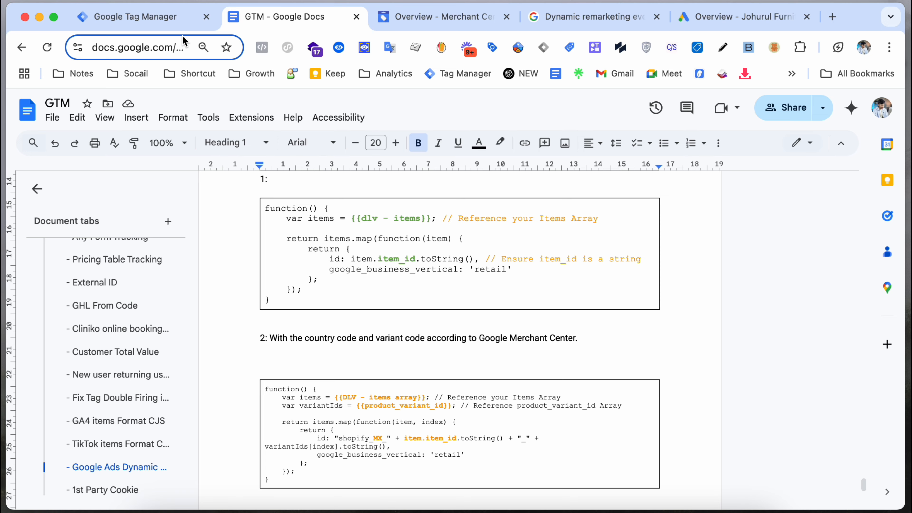
click(182, 22)
click(113, 187)
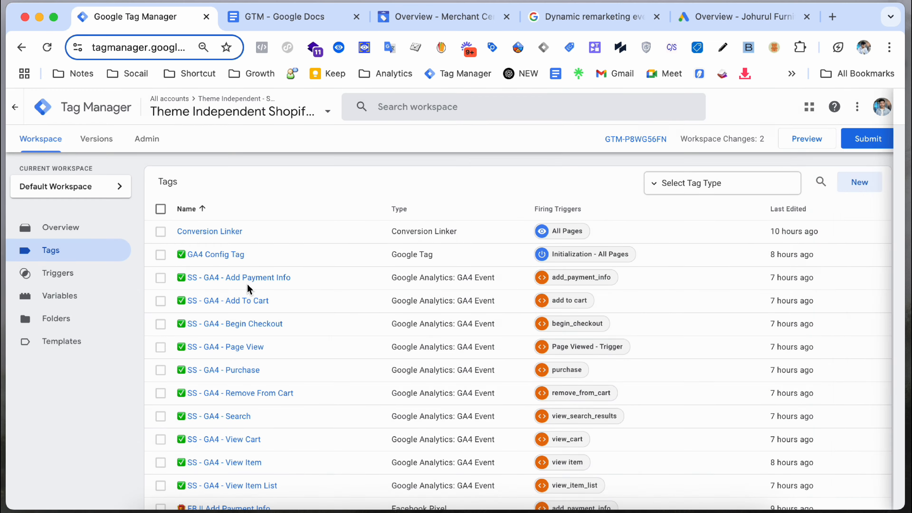
scroll(251, 287, down, 10)
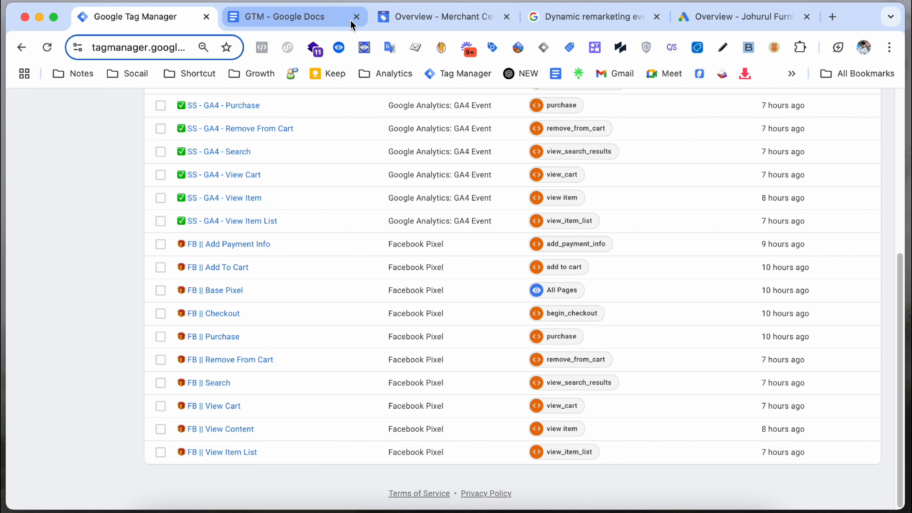
Step: Highlight the gtag view_item code sample and its example item id, then go to Merchant Center
click(557, 25)
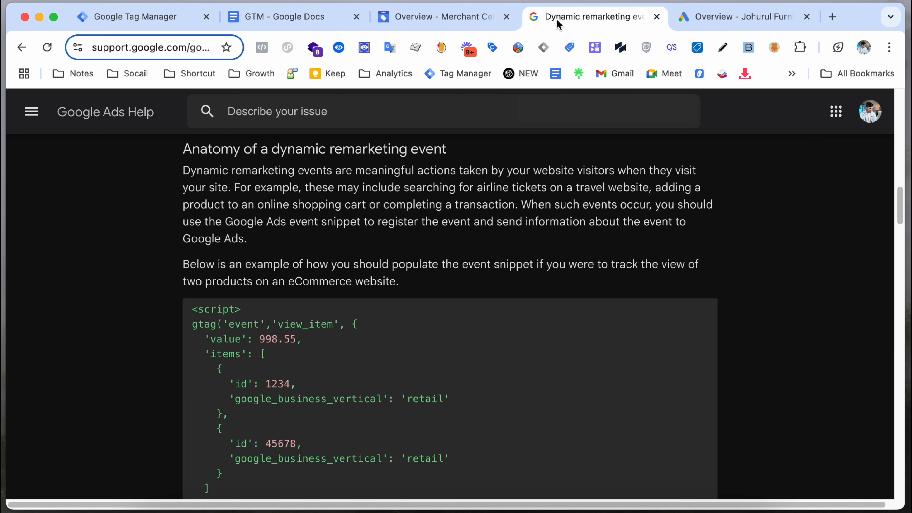
scroll(391, 281, down, 3)
drag(198, 189, 249, 369)
click(250, 395)
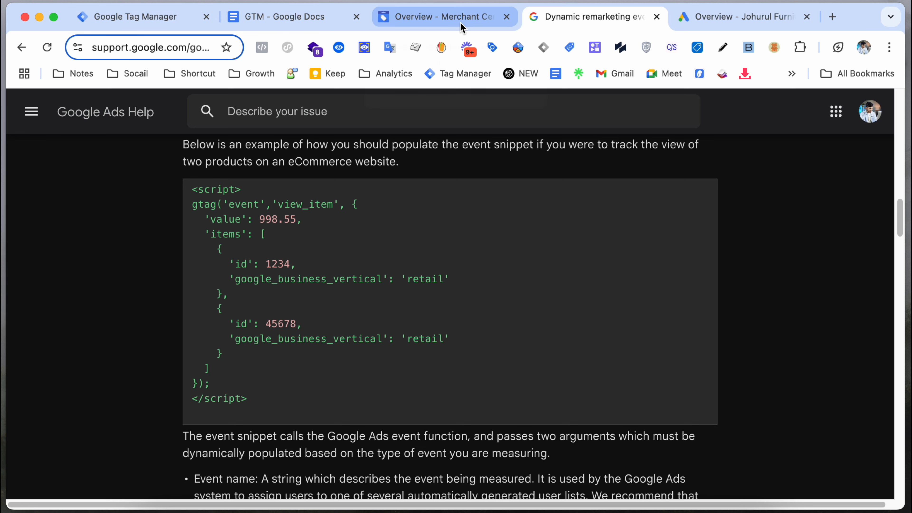
drag(272, 265, 279, 266)
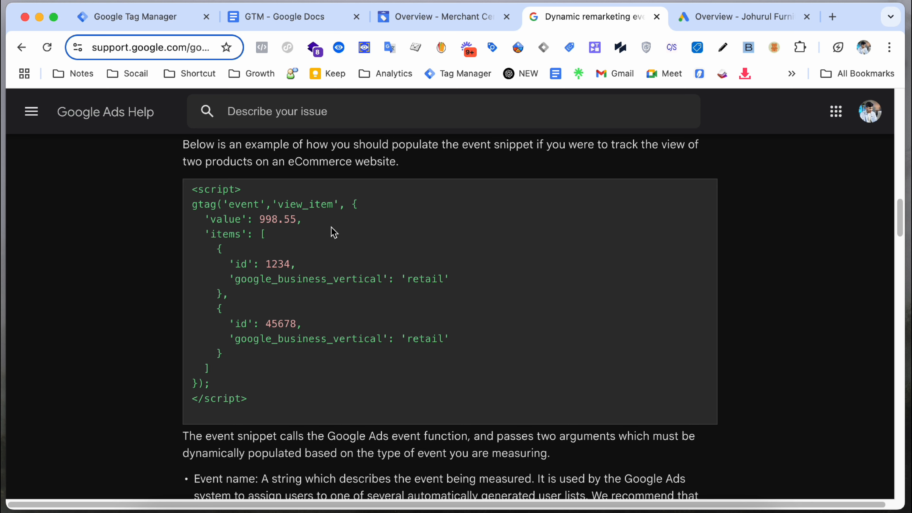
click(427, 26)
Step: Open Merchant Center's Products list and inspect the first product's shopify_MX_ ID and its numeric parts
click(118, 266)
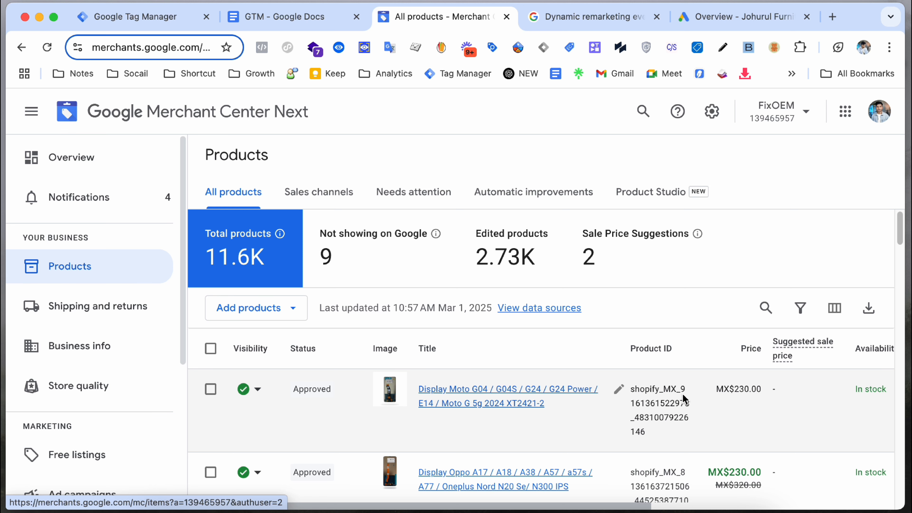
drag(681, 392, 653, 433)
click(653, 435)
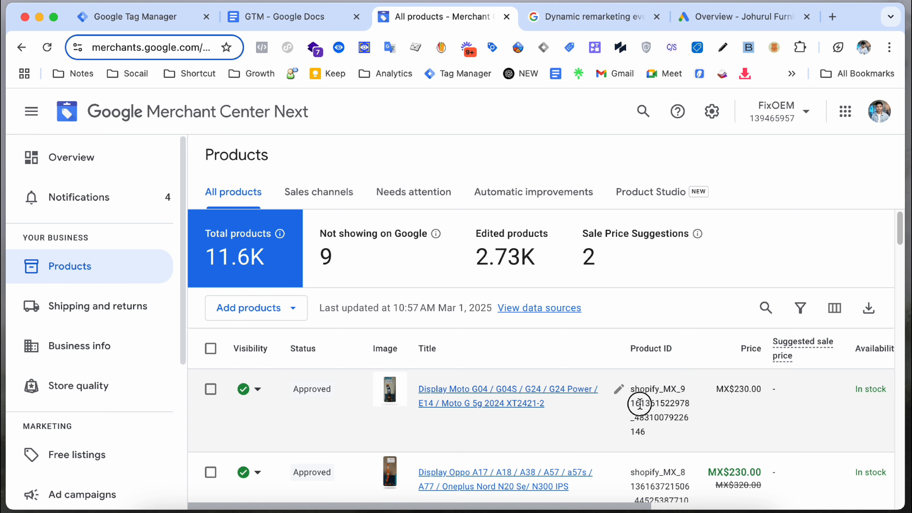
drag(632, 403, 692, 402)
click(691, 403)
drag(630, 393, 652, 435)
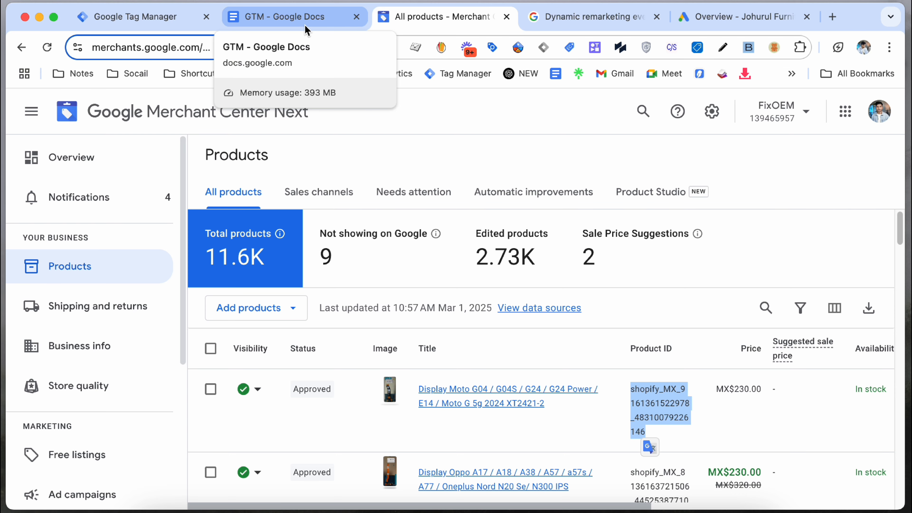
click(305, 26)
Step: Check the help article's event name table for view_item, add_to_cart and purchase
click(586, 25)
scroll(287, 333, down, 10)
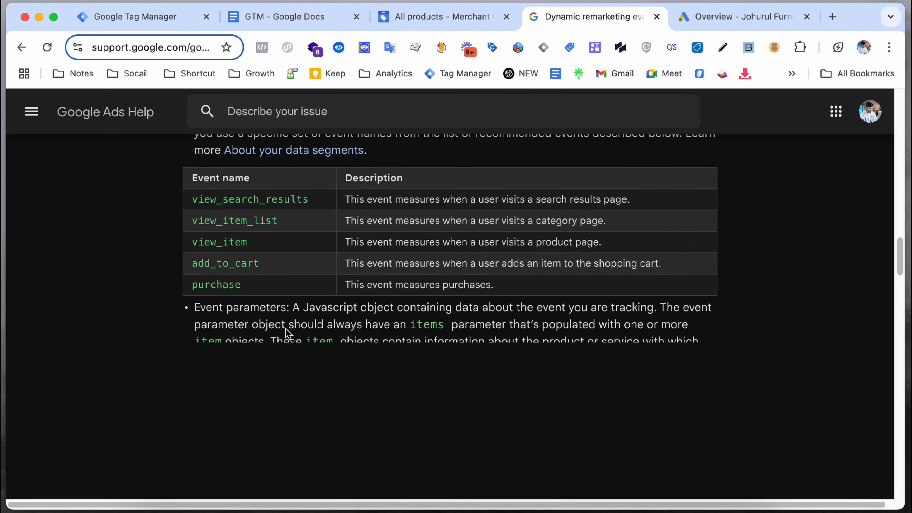
scroll(287, 333, down, 10)
scroll(235, 336, up, 13)
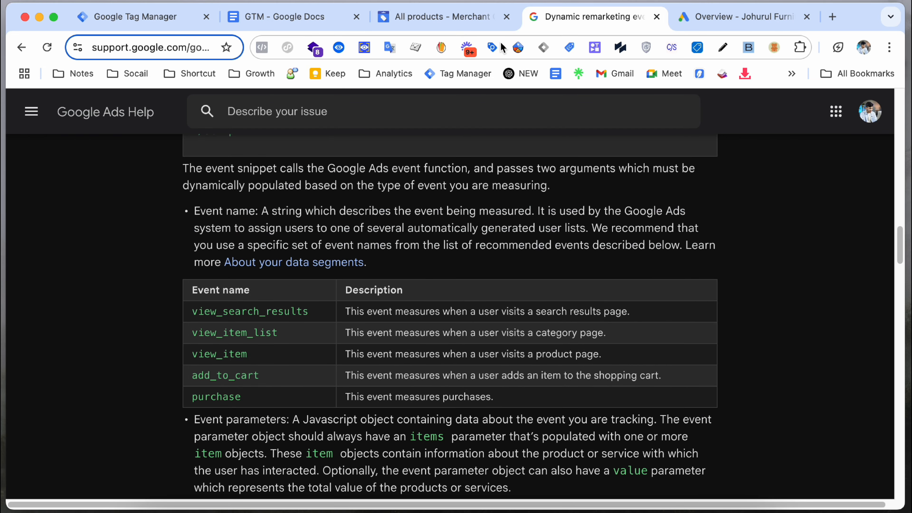
Step: Review the Tag Manager Tags list with its GA4 and Facebook Pixel tags
click(162, 27)
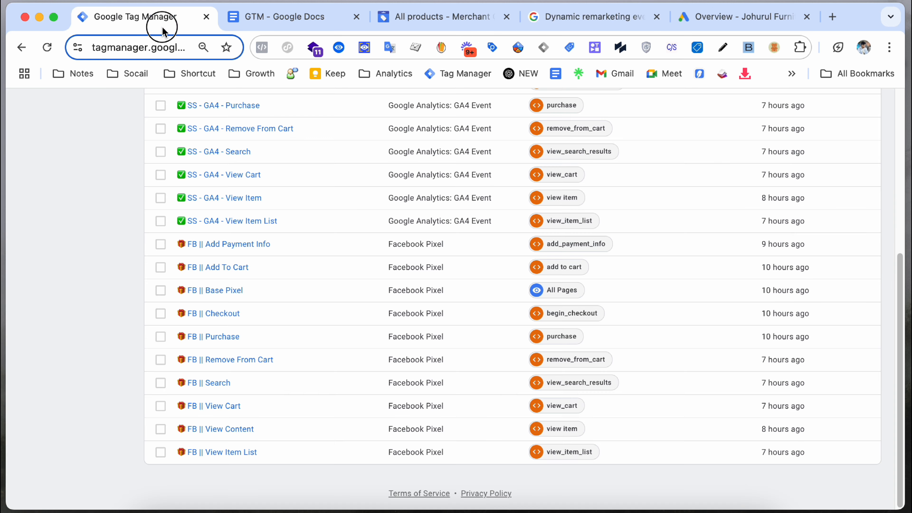
scroll(379, 223, up, 8)
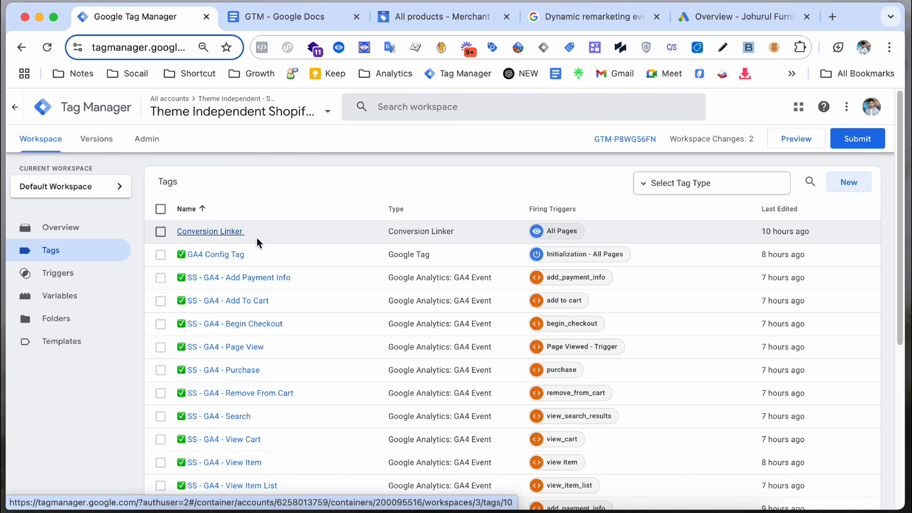
scroll(281, 309, down, 10)
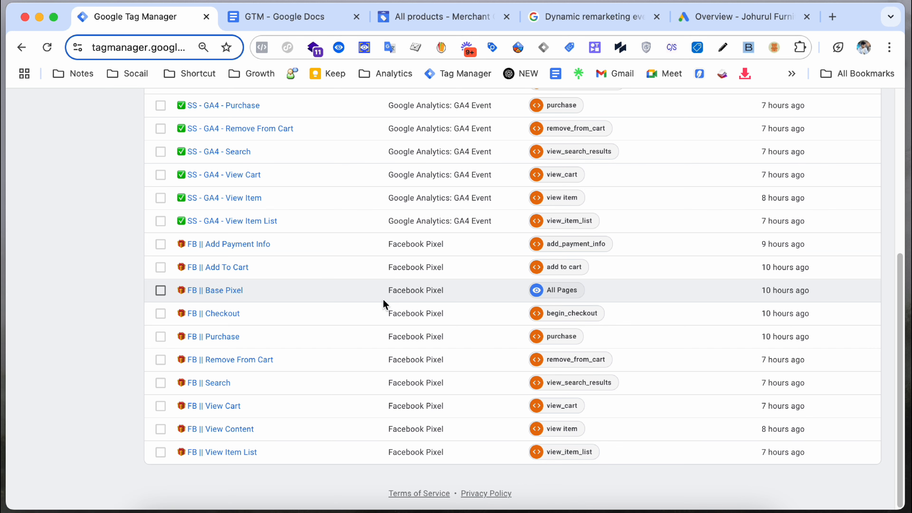
scroll(384, 302, up, 10)
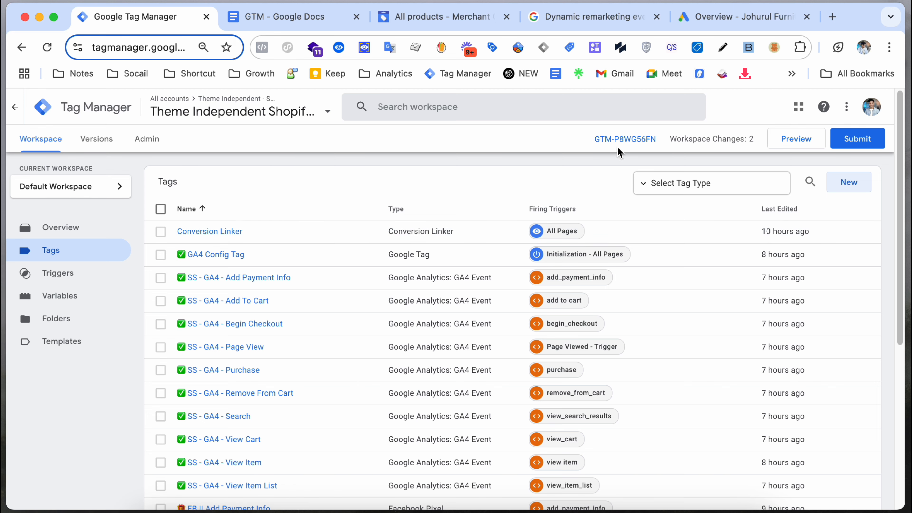
Step: Start Tag Assistant preview and connect it to the Graceful Beauty store
click(804, 145)
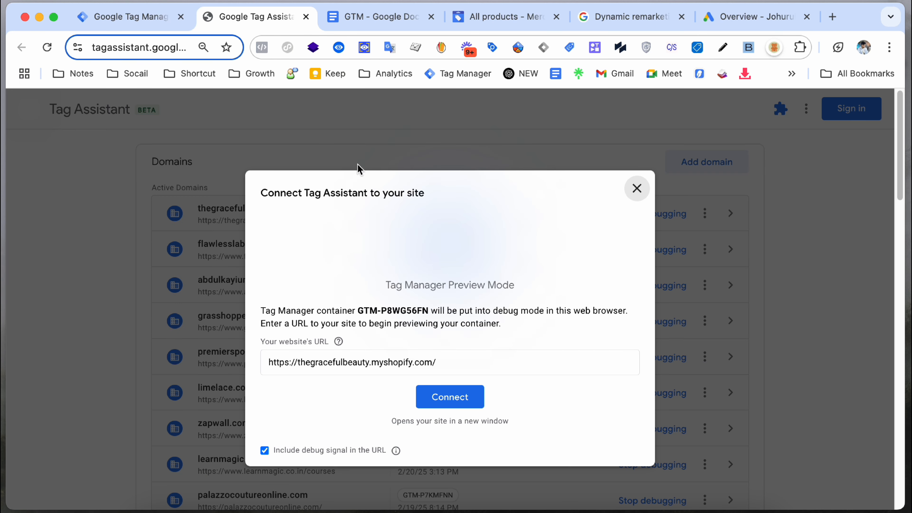
click(458, 402)
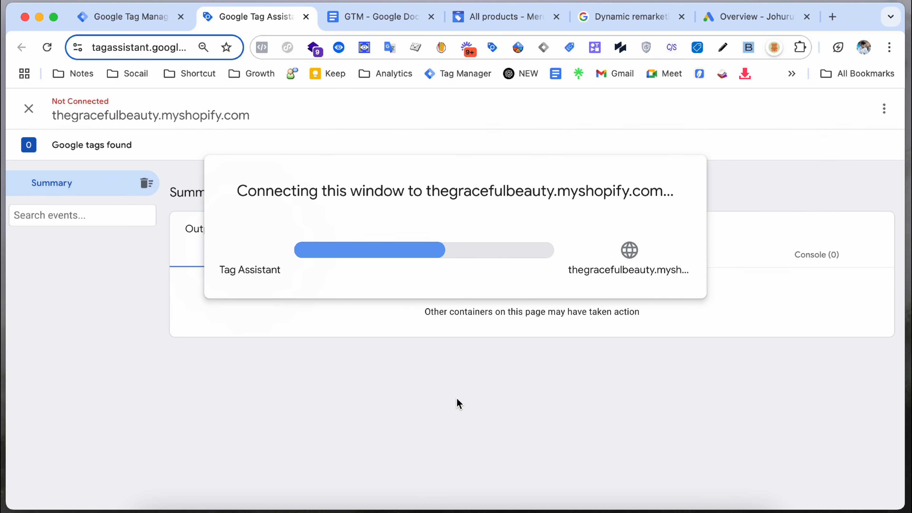
scroll(444, 324, down, 20)
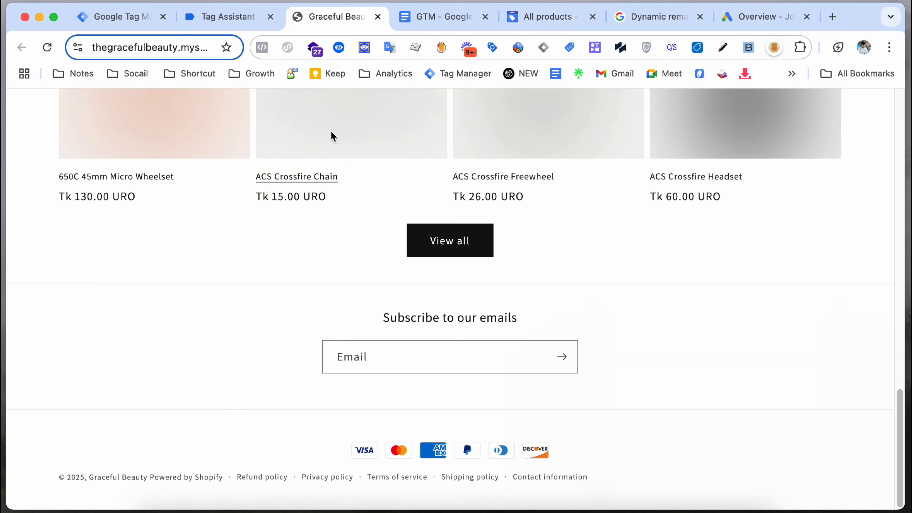
click(226, 18)
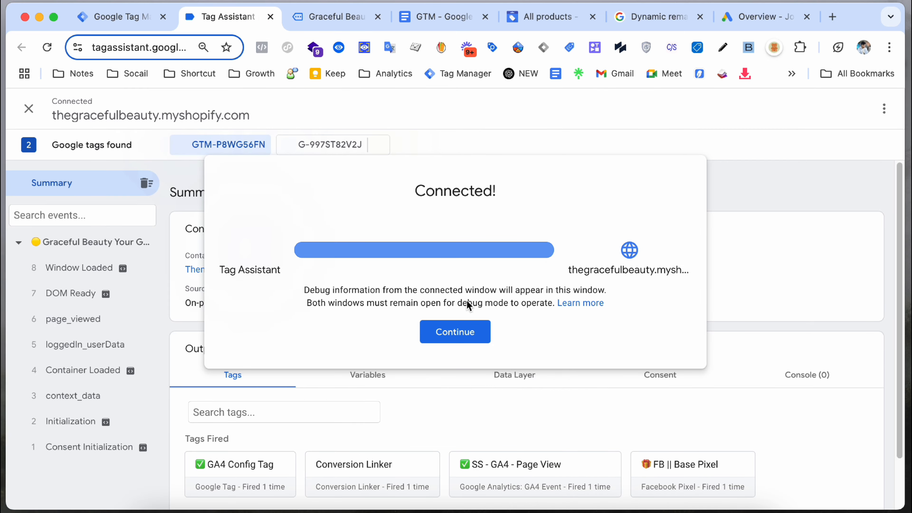
click(457, 328)
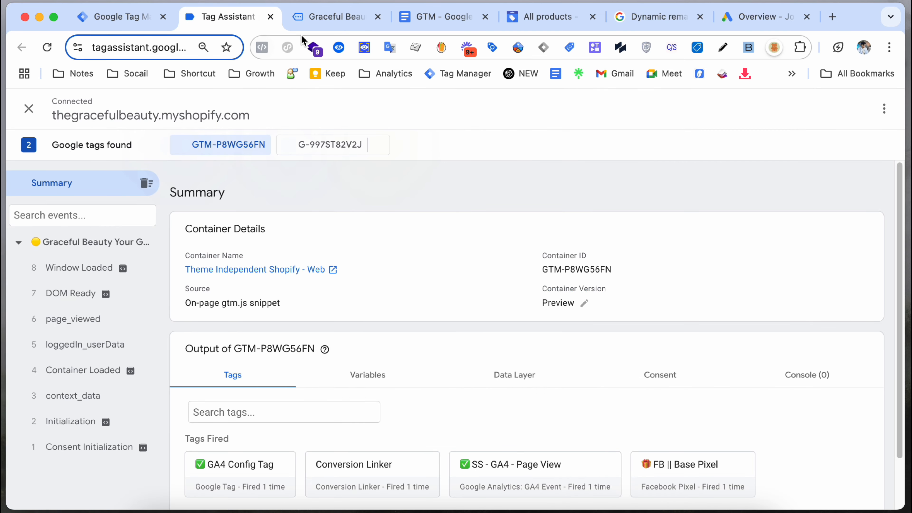
Step: Visit the 650C 45mm Micro Wheelset page and inspect the resulting view_item event
click(316, 18)
scroll(255, 302, up, 6)
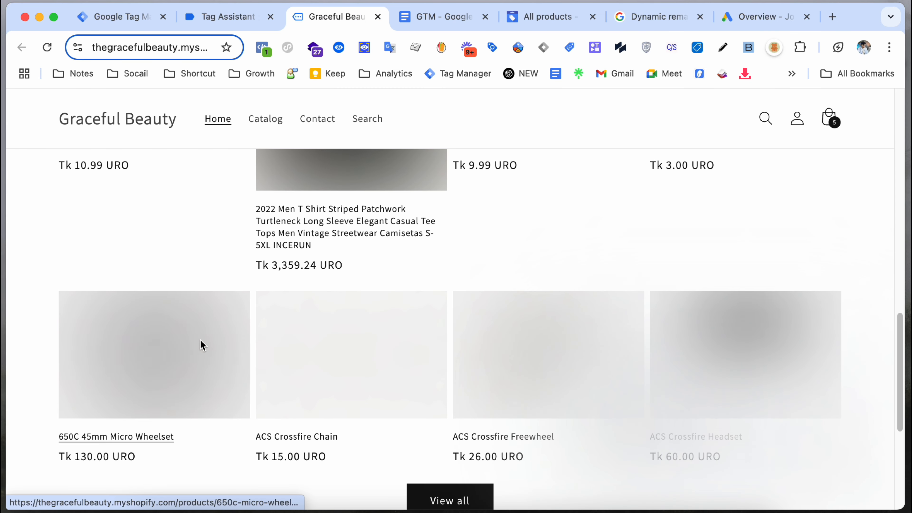
click(203, 345)
scroll(524, 251, down, 3)
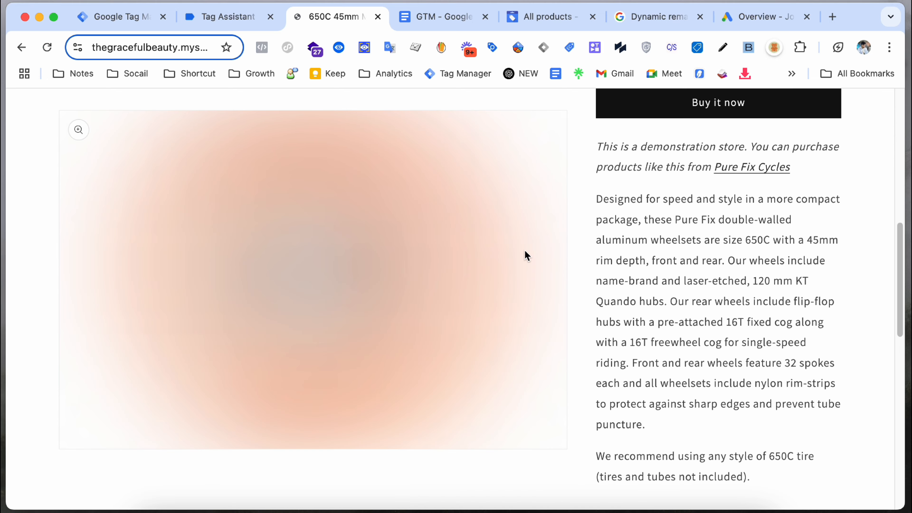
scroll(525, 256, up, 10)
scroll(417, 220, down, 6)
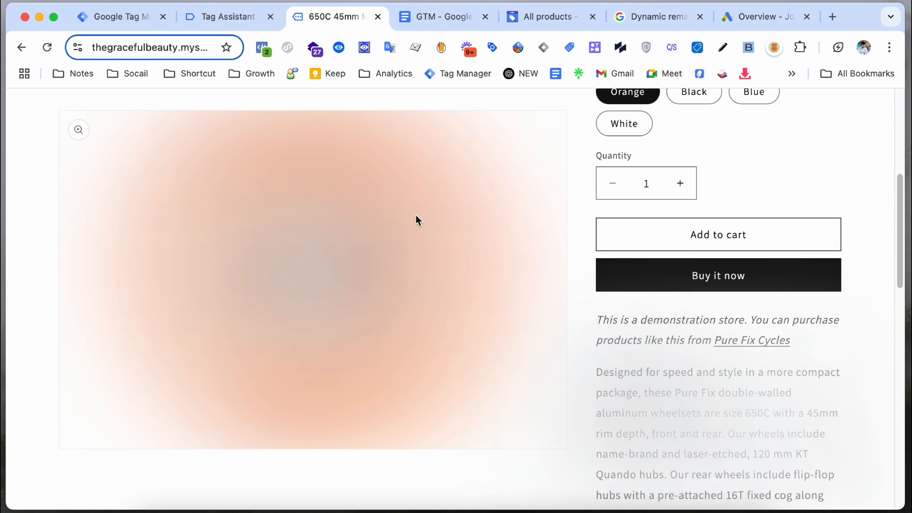
scroll(417, 218, up, 7)
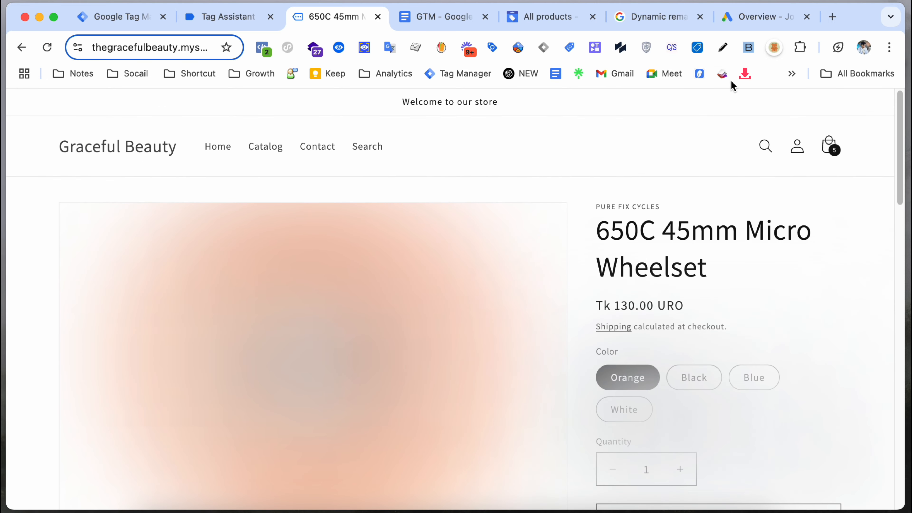
click(241, 24)
click(102, 321)
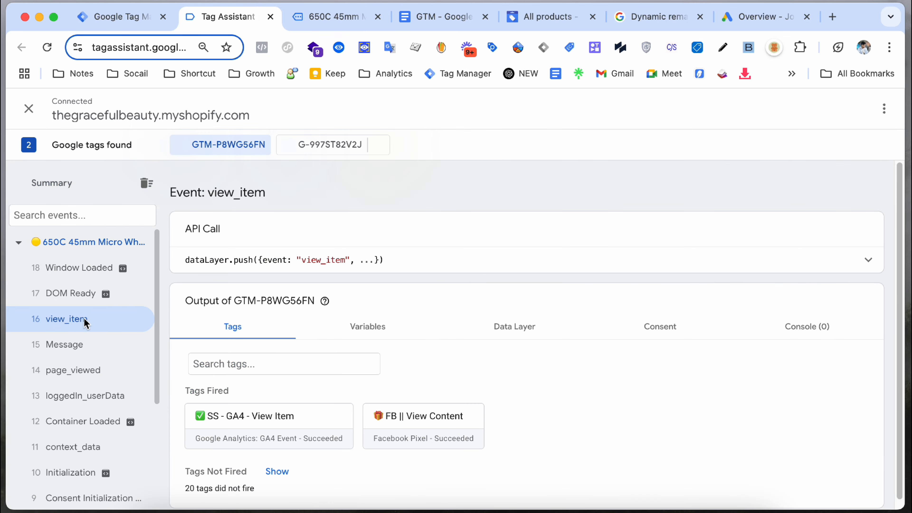
click(527, 326)
scroll(527, 325, down, 8)
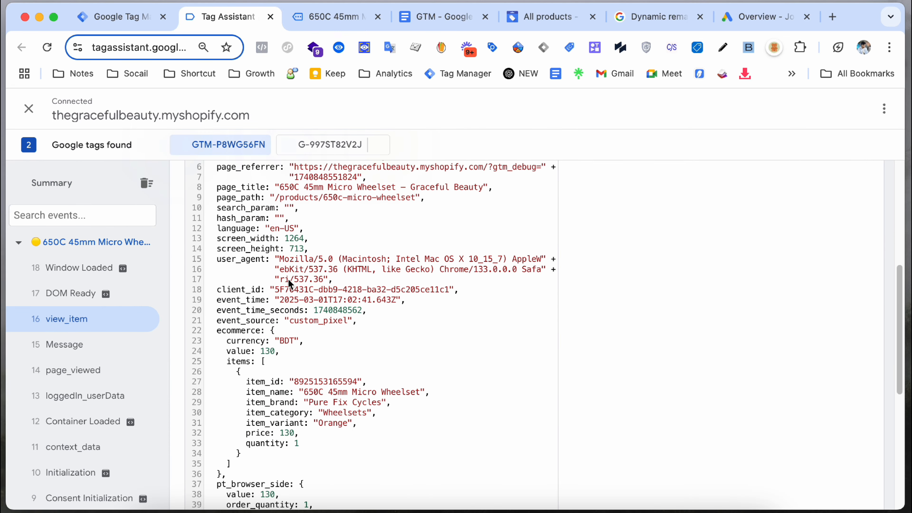
scroll(290, 284, down, 4)
click(542, 18)
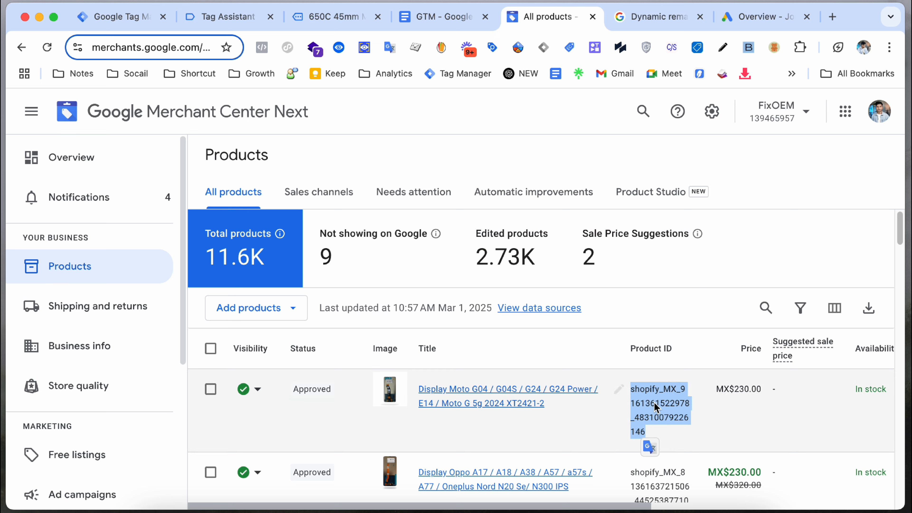
drag(632, 394, 643, 436)
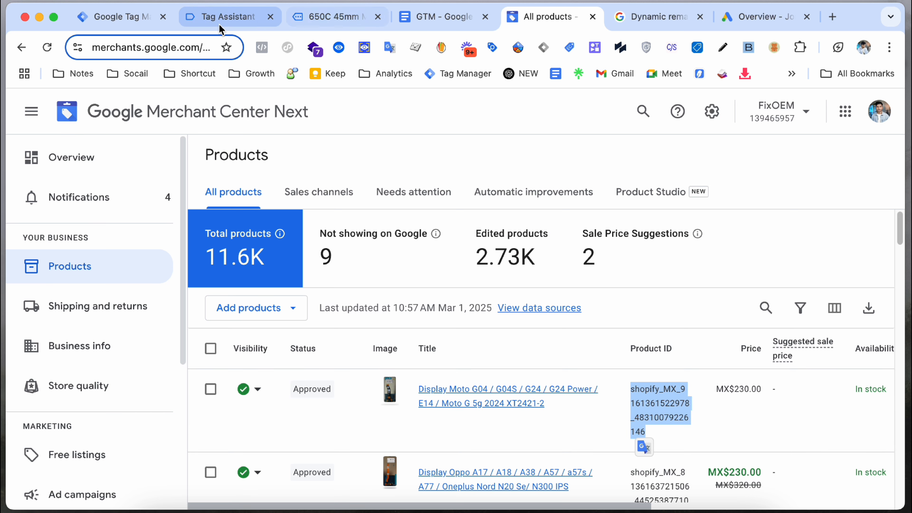
click(220, 17)
scroll(298, 303, down, 1)
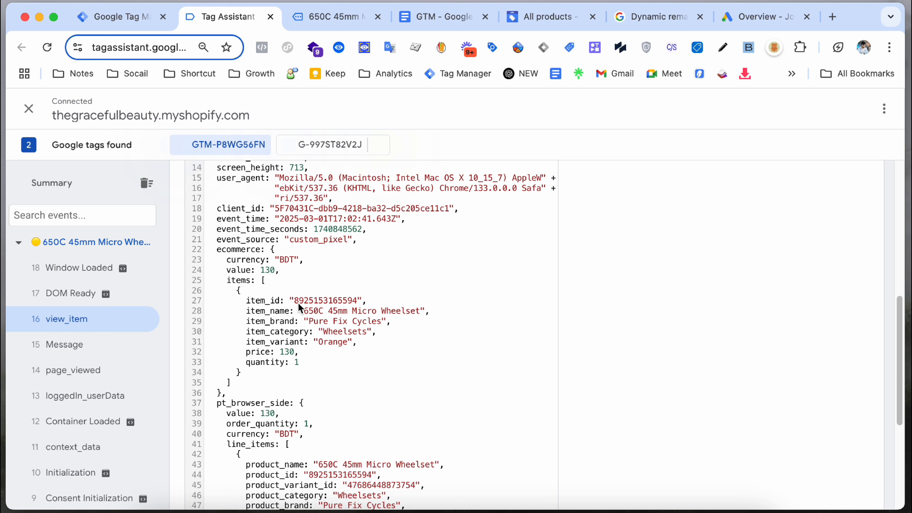
click(294, 301)
drag(294, 302, 357, 304)
click(357, 300)
drag(296, 301, 358, 307)
Step: Scroll through the snap and fb browser-side blocks, then mark the ecommerce items array
scroll(334, 301, down, 5)
scroll(325, 303, down, 5)
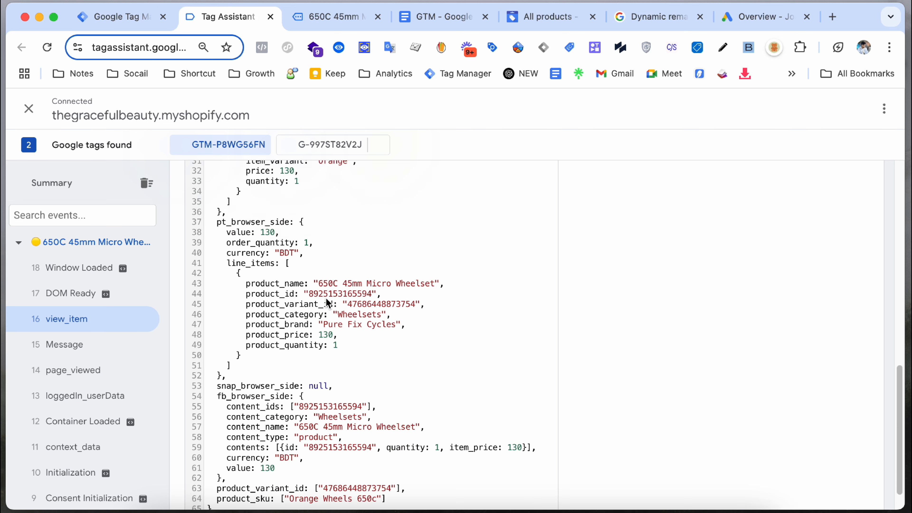
drag(395, 457, 251, 344)
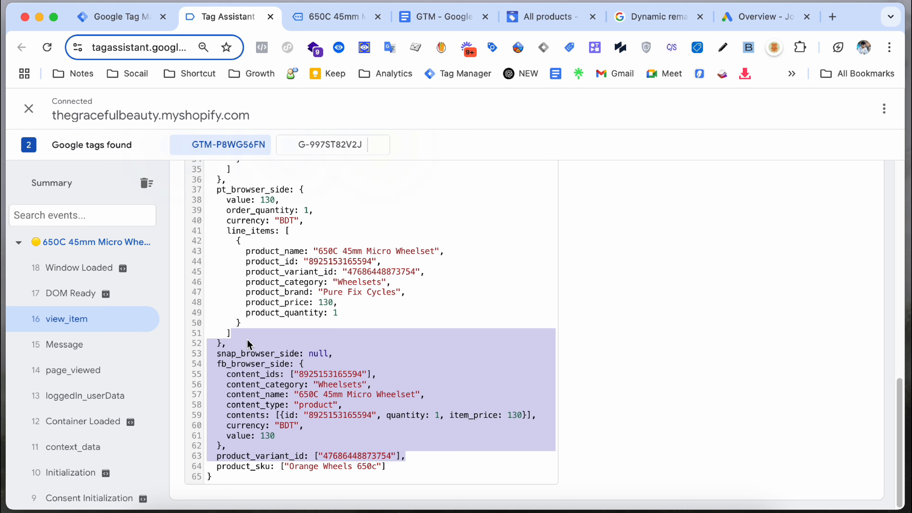
click(250, 344)
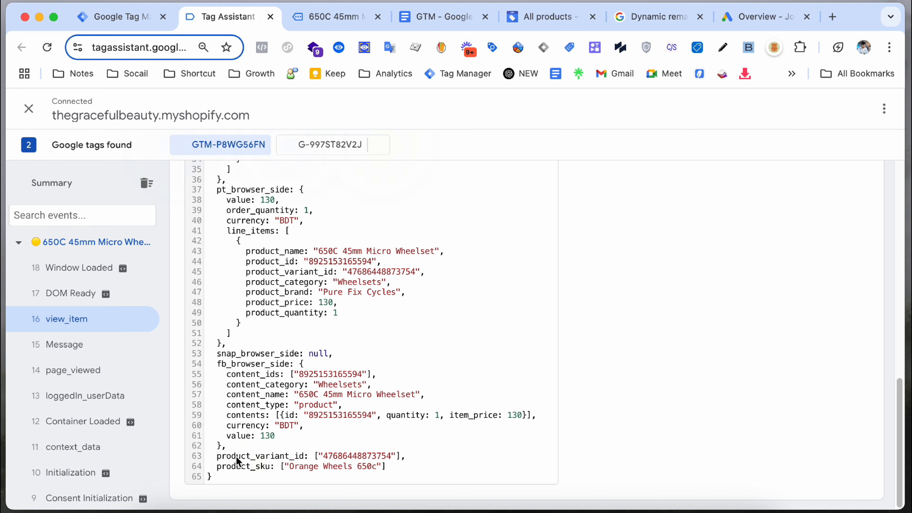
drag(311, 458, 401, 461)
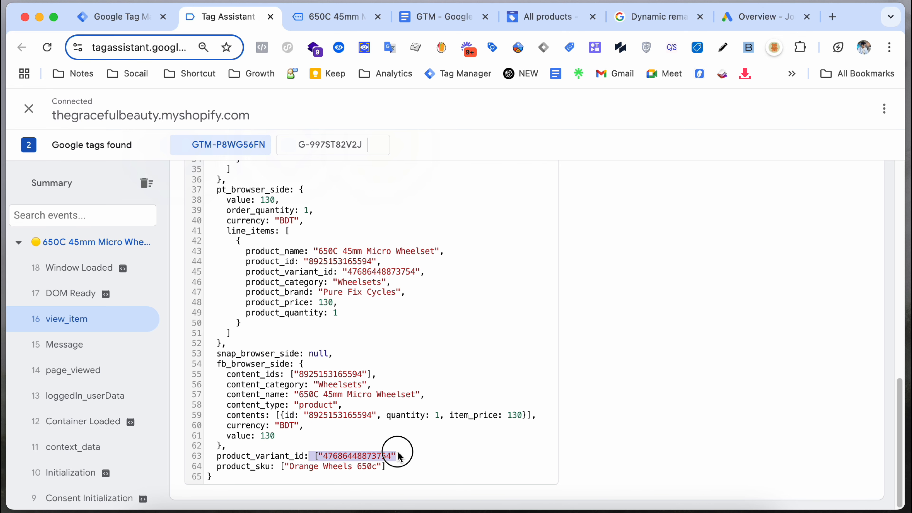
scroll(260, 450, up, 5)
scroll(261, 449, up, 2)
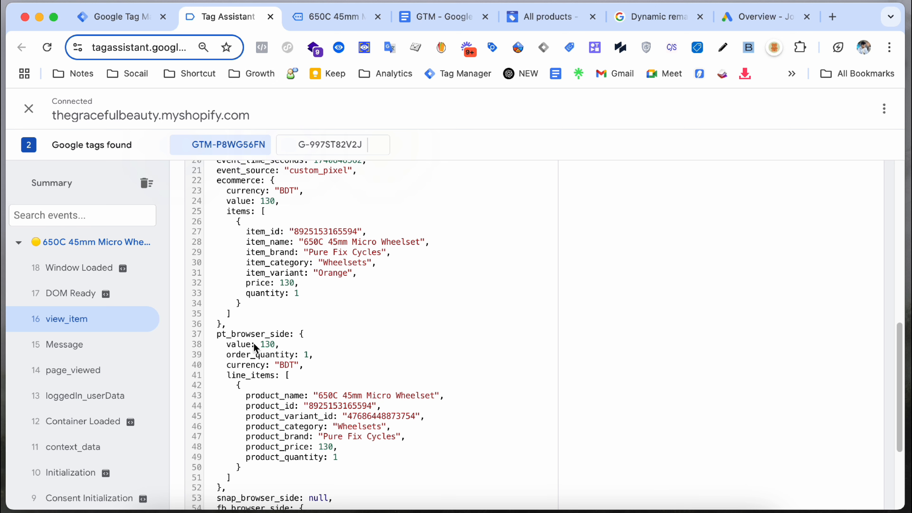
scroll(255, 348, up, 5)
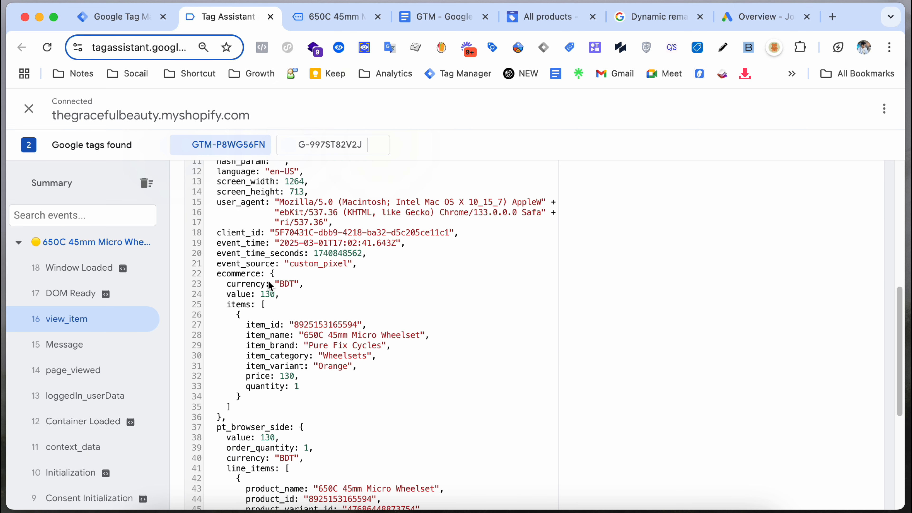
click(278, 304)
Step: Show the container's user-defined variables in Tag Manager
click(136, 22)
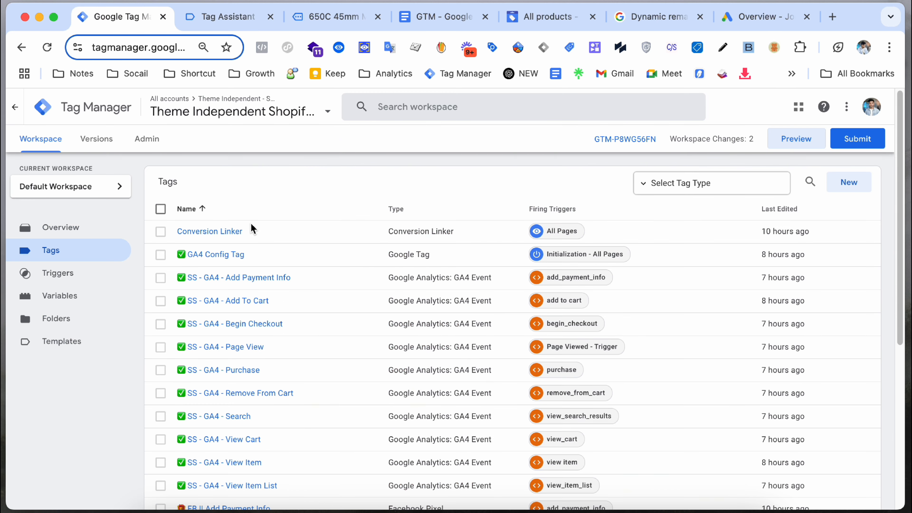
scroll(302, 279, down, 8)
scroll(212, 277, up, 8)
click(83, 295)
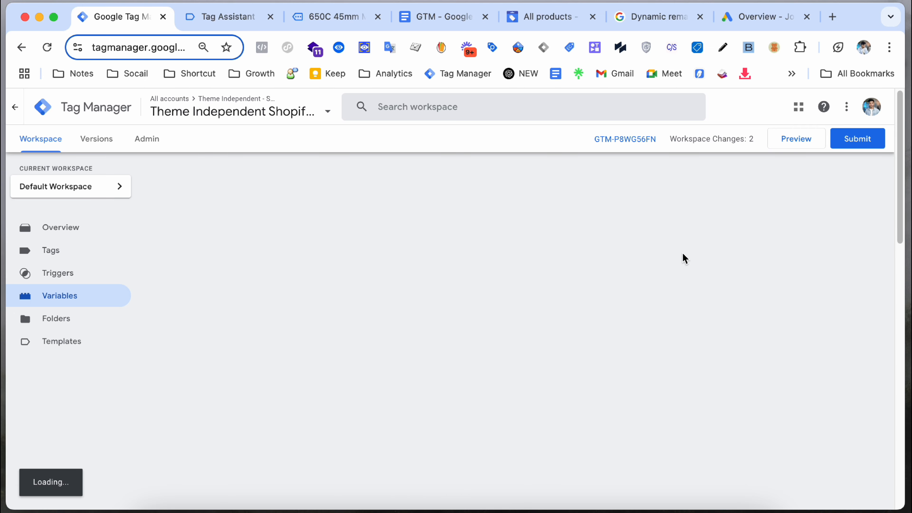
Step: Start a new Data Layer Variable, then discard it unsaved
click(850, 226)
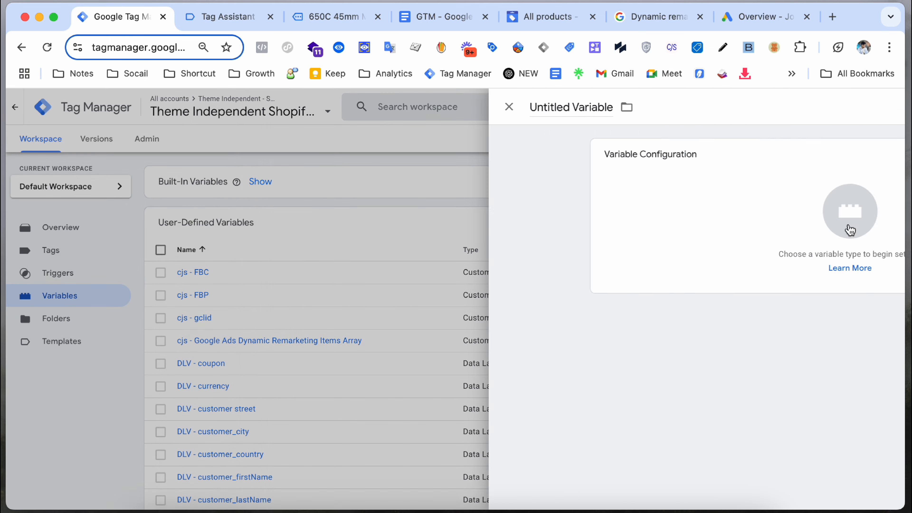
click(716, 232)
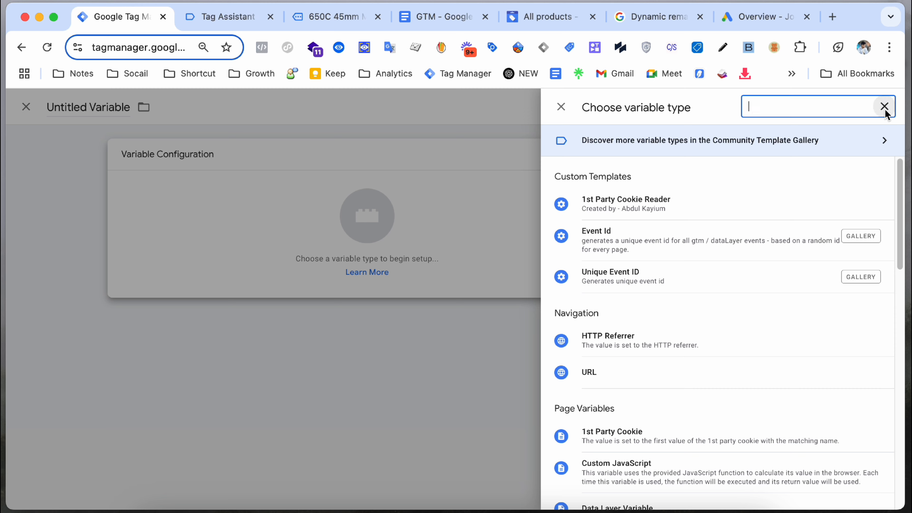
click(884, 105)
scroll(702, 353, down, 3)
click(682, 395)
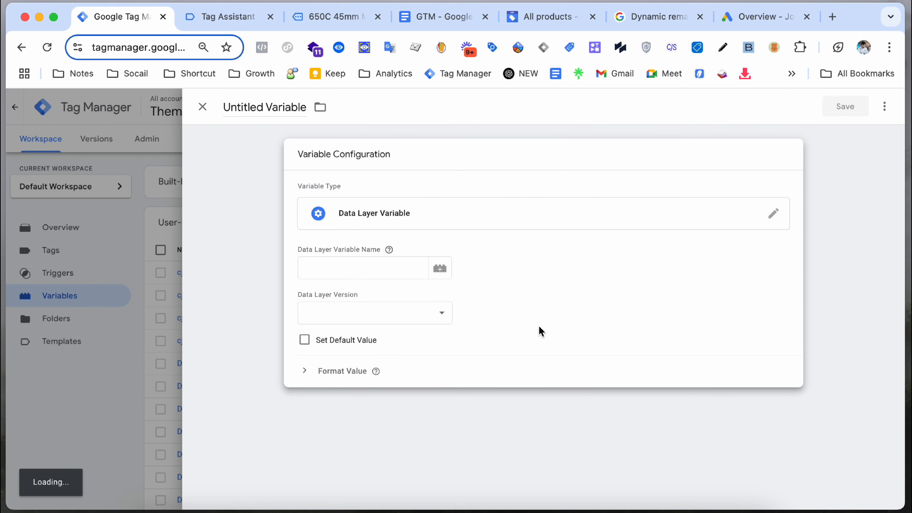
click(358, 274)
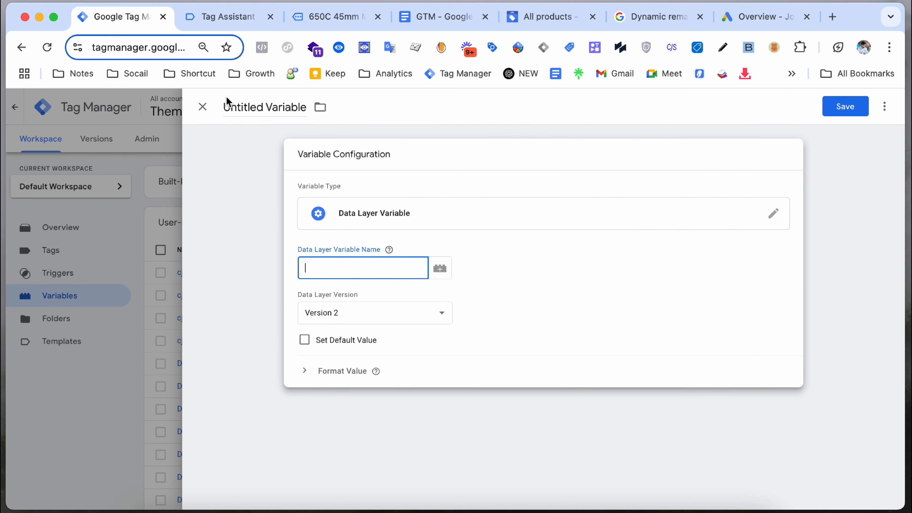
click(208, 110)
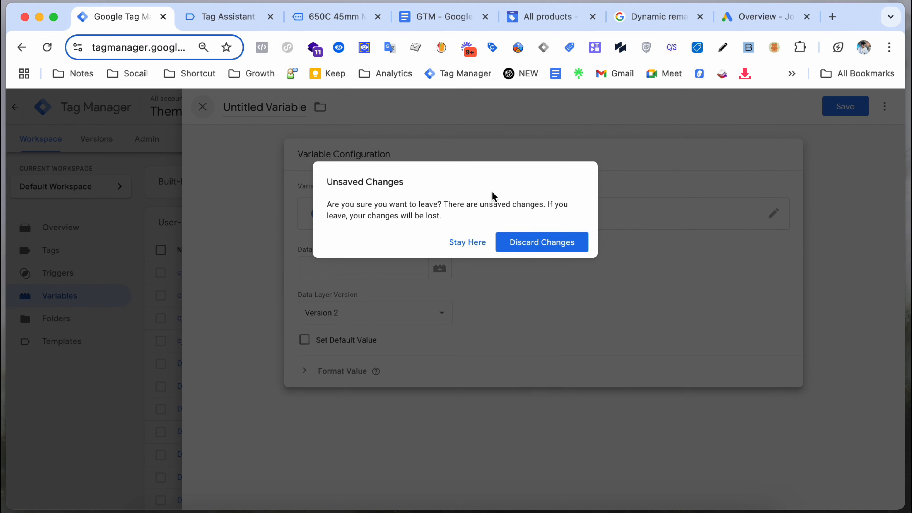
click(560, 247)
Step: Search variables for 'itm' and verify DLV - items array reads ecommerce.items
scroll(747, 277, down, 4)
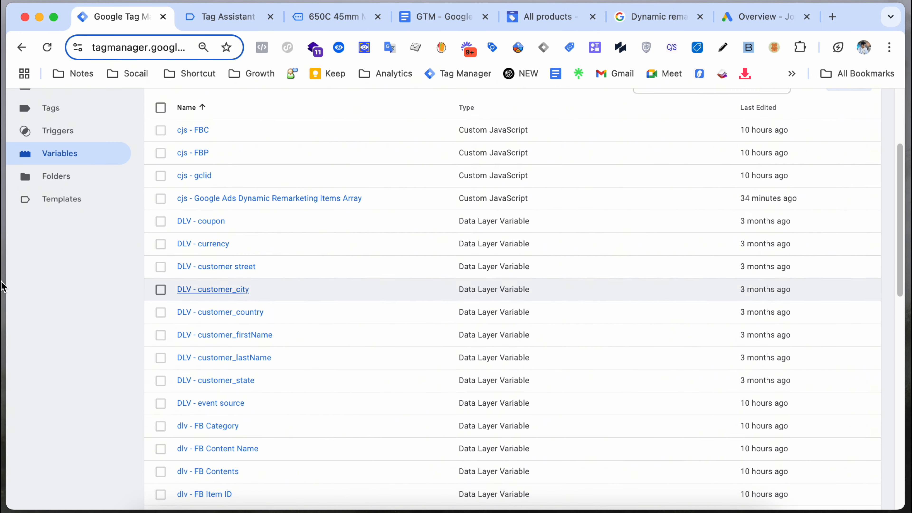
scroll(743, 251, up, 4)
scroll(736, 216, down, 3)
scroll(736, 196, up, 3)
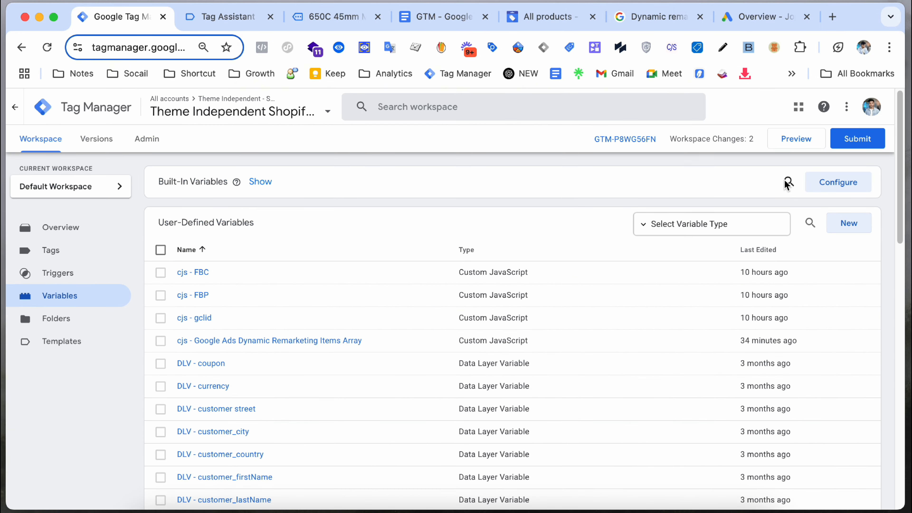
click(801, 216)
text(itm)
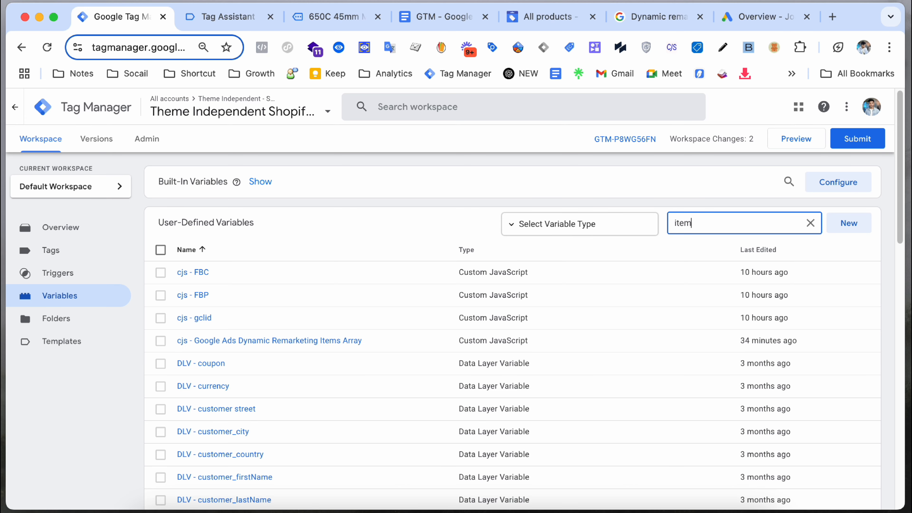
scroll(416, 322, down, 8)
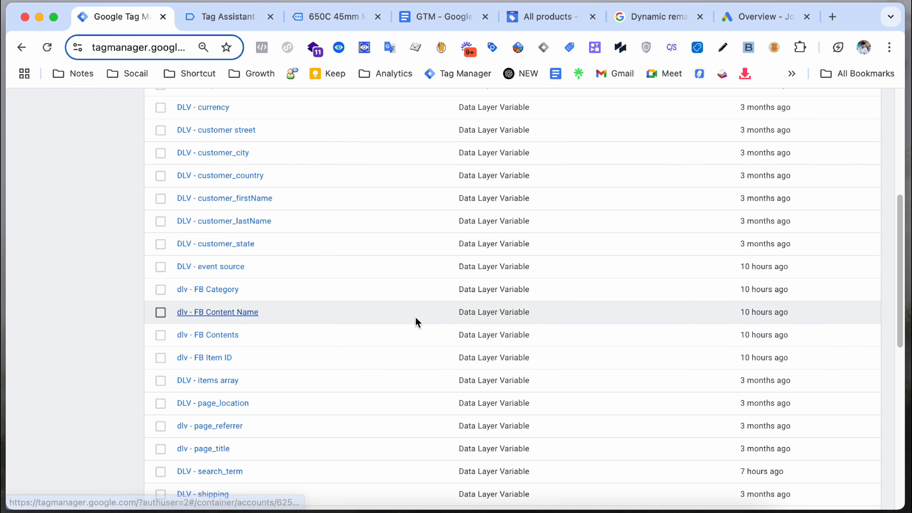
click(233, 381)
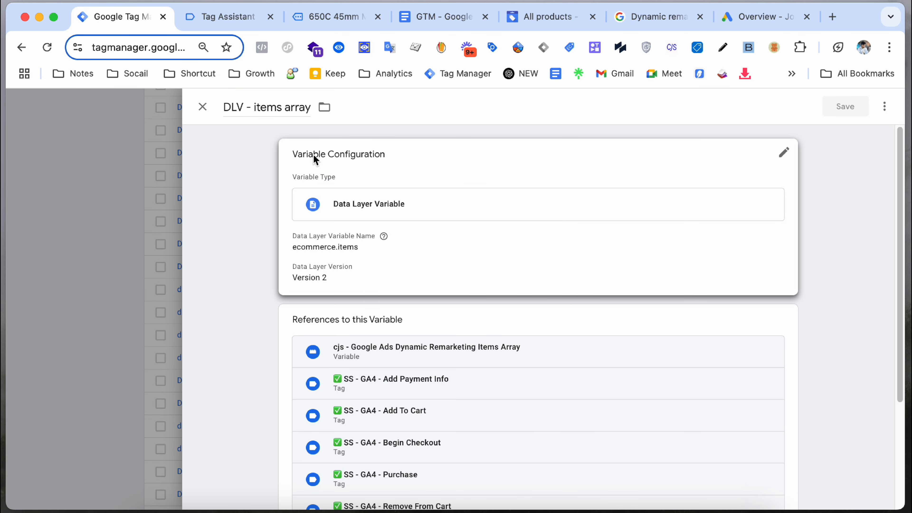
click(105, 168)
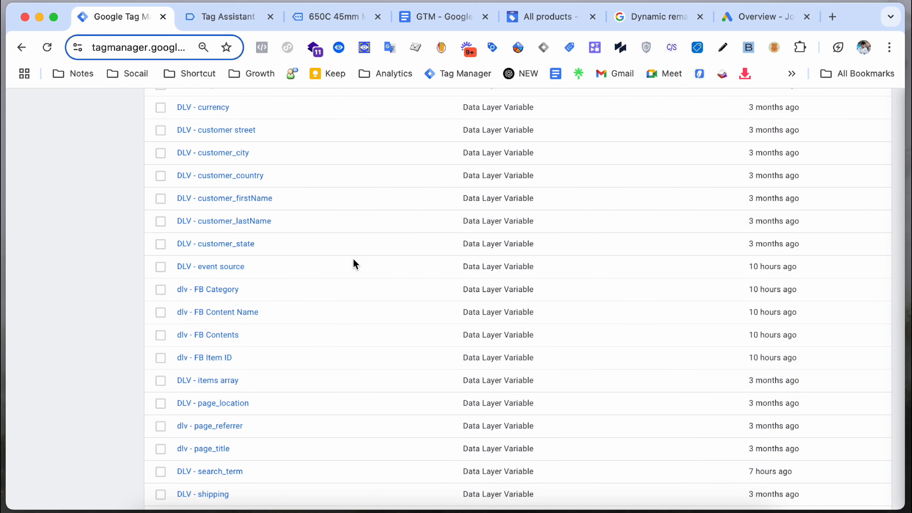
scroll(354, 258, down, 7)
scroll(303, 252, up, 14)
scroll(282, 265, down, 1)
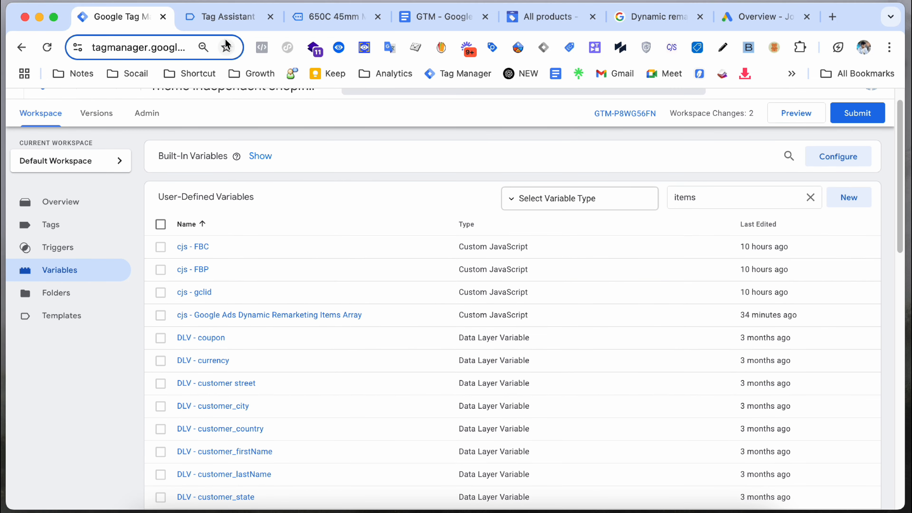
Step: Copy the product_variant_id key from line 63 of the view_item data layer
click(228, 16)
scroll(292, 271, down, 4)
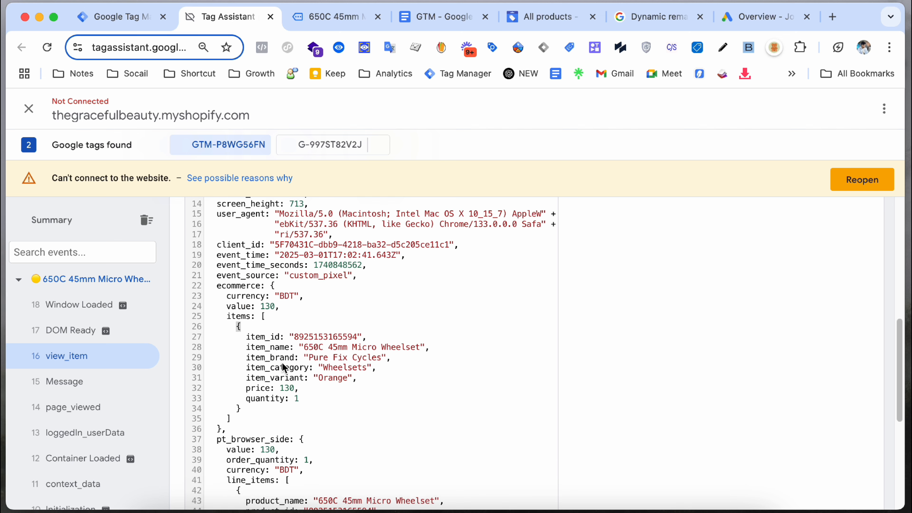
scroll(294, 355, down, 8)
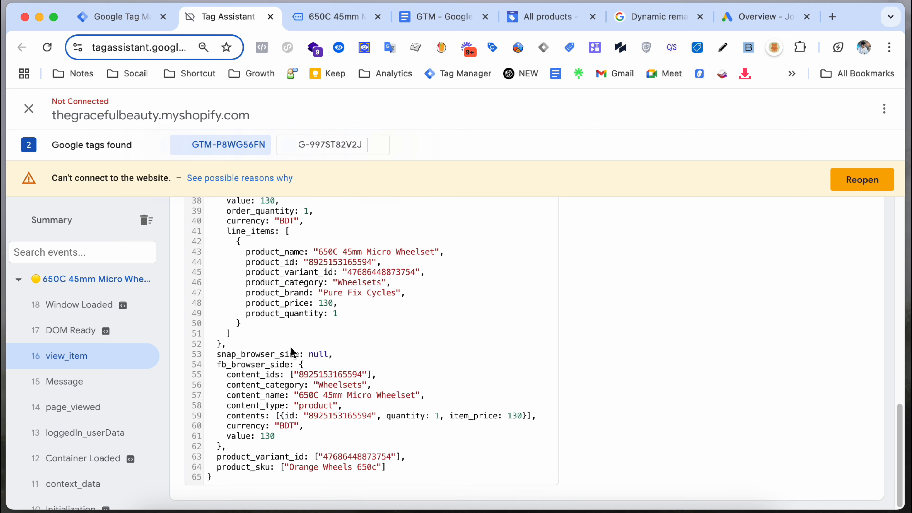
mouse_move(218, 459)
mouse_down()
mouse_move(305, 458)
mouse_move(217, 459)
mouse_up()
right_click(246, 458)
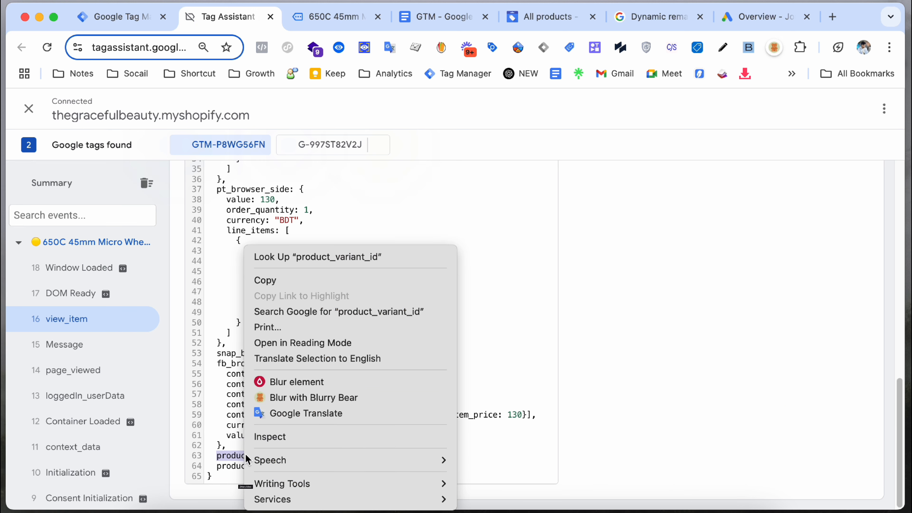
click(314, 280)
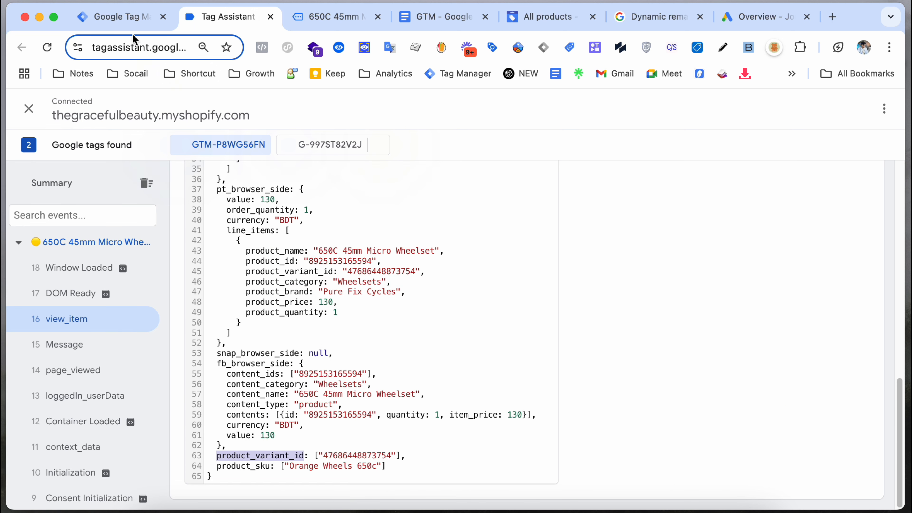
click(133, 20)
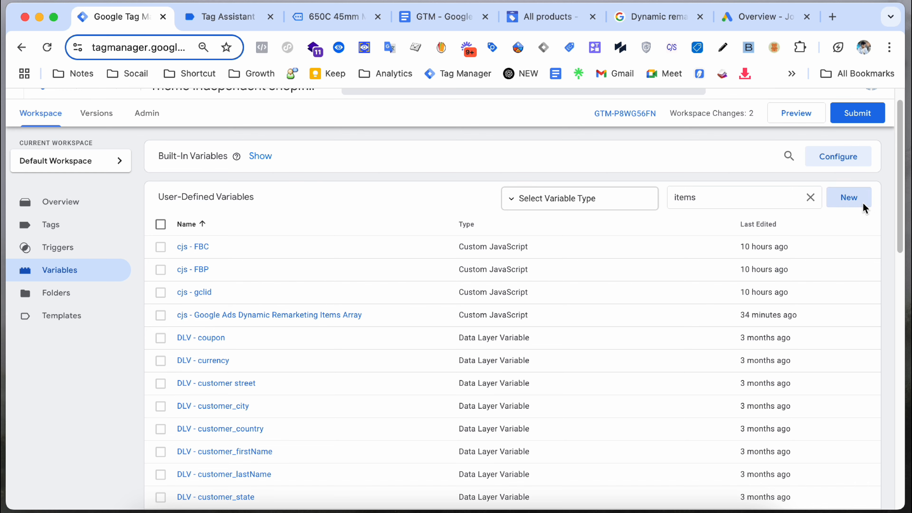
Step: Draft a new Data Layer Variable with product_variant_id pasted as its name
click(849, 198)
click(675, 232)
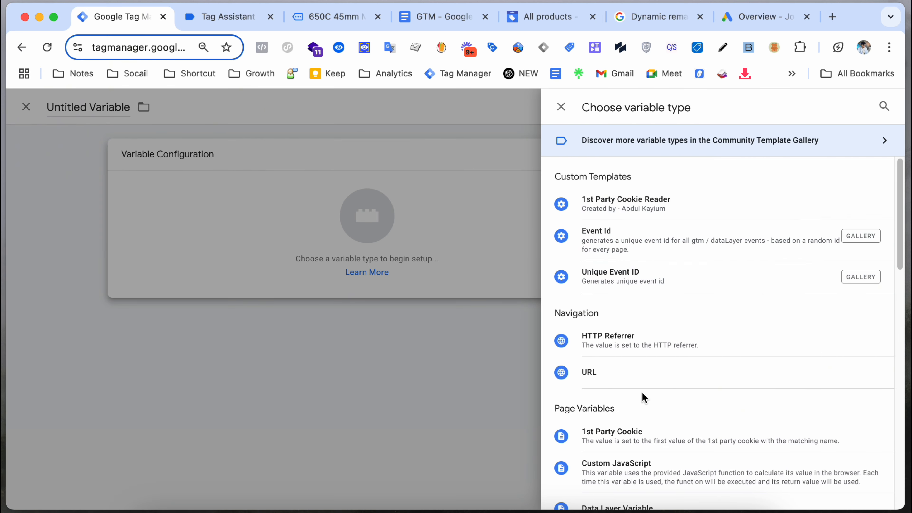
scroll(660, 342, down, 8)
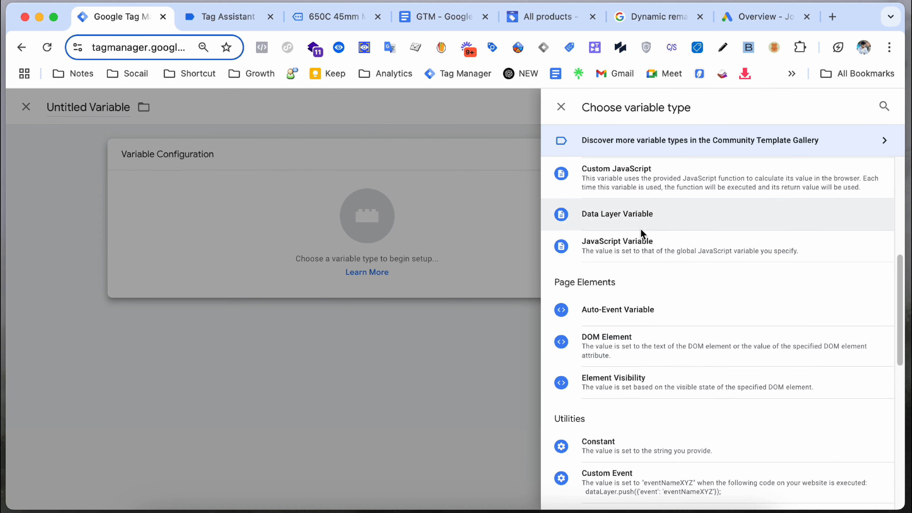
click(651, 216)
click(361, 267)
right_click(361, 268)
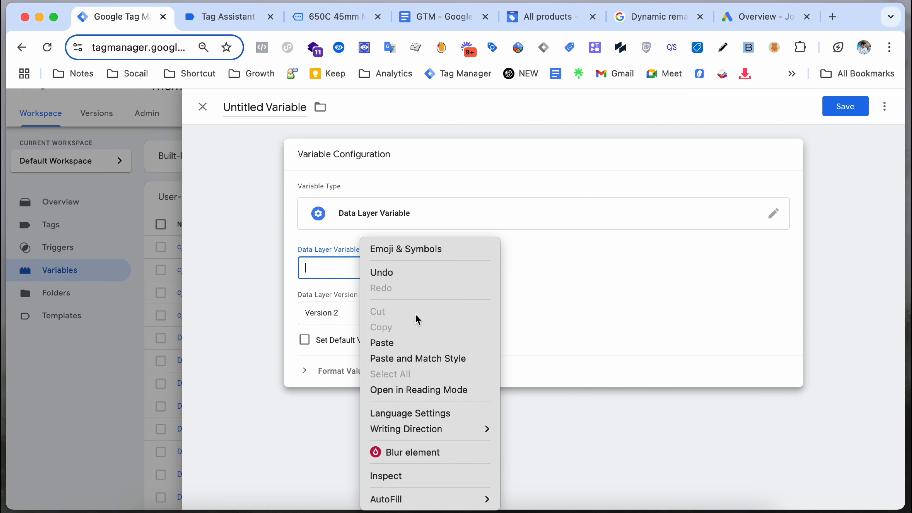
click(409, 342)
click(285, 113)
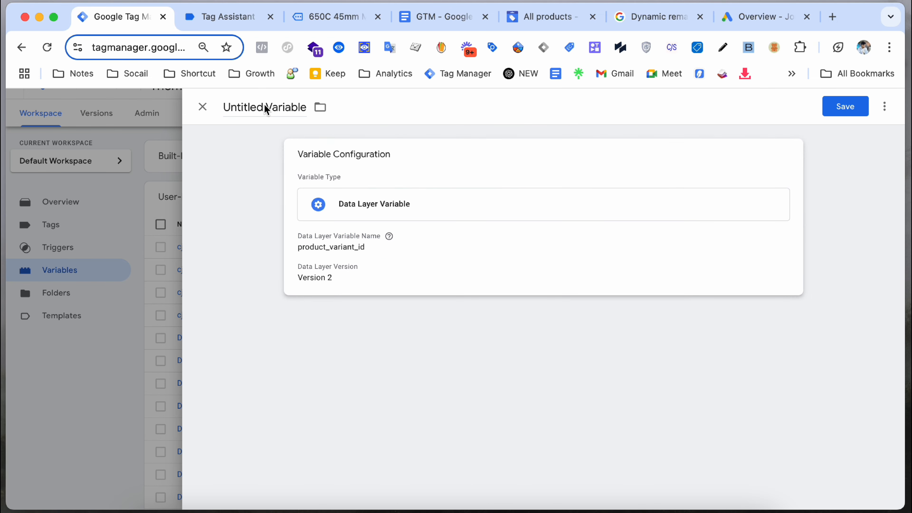
Step: Close the draft and discard its unsaved changes, returning to the Variables list
click(204, 108)
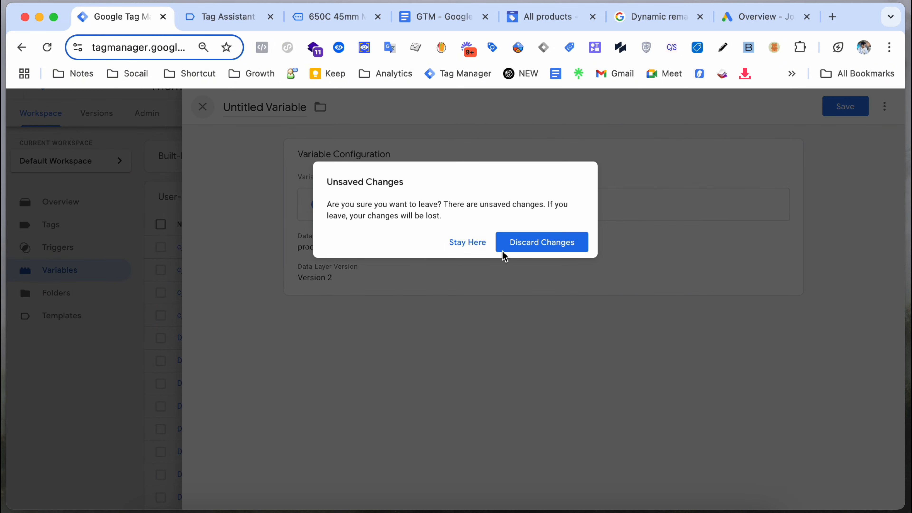
click(504, 252)
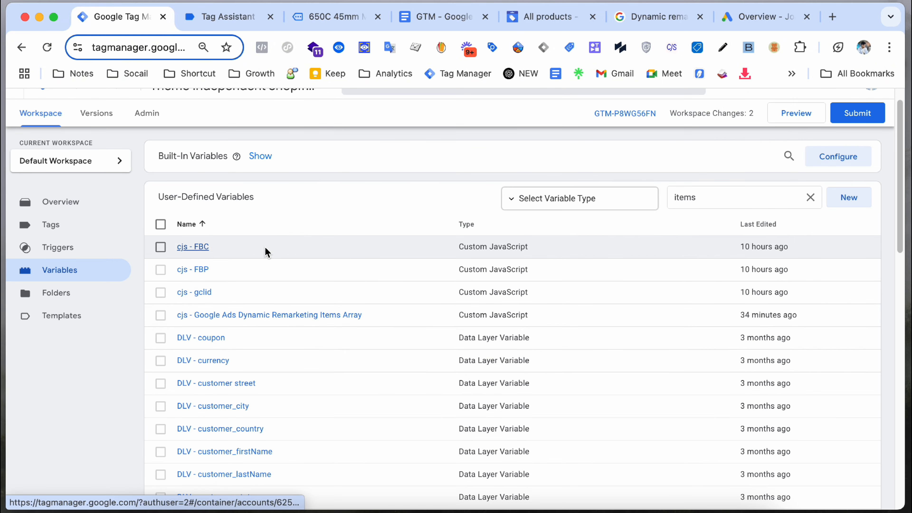
scroll(468, 261, down, 10)
scroll(189, 259, up, 8)
scroll(187, 257, up, 3)
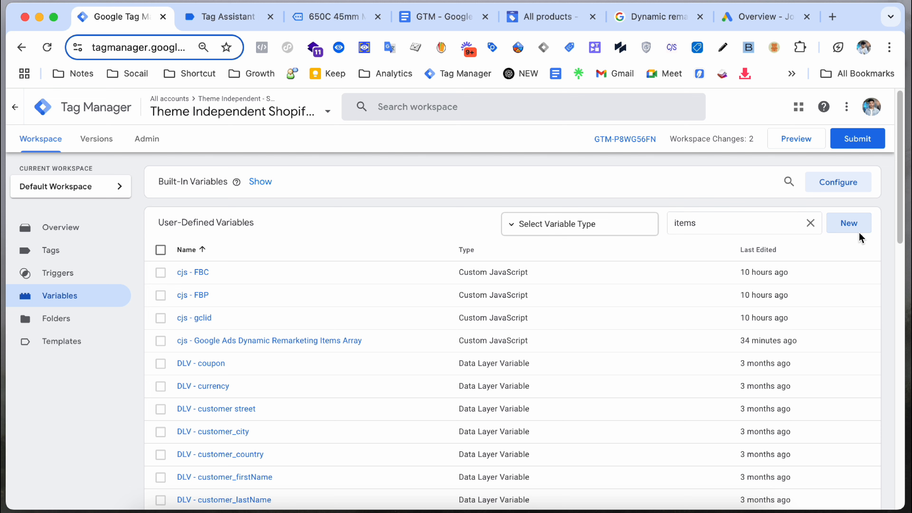
Step: In Tag Assistant's view_item data layer, select the wheelset's product_id value on line 44
click(226, 21)
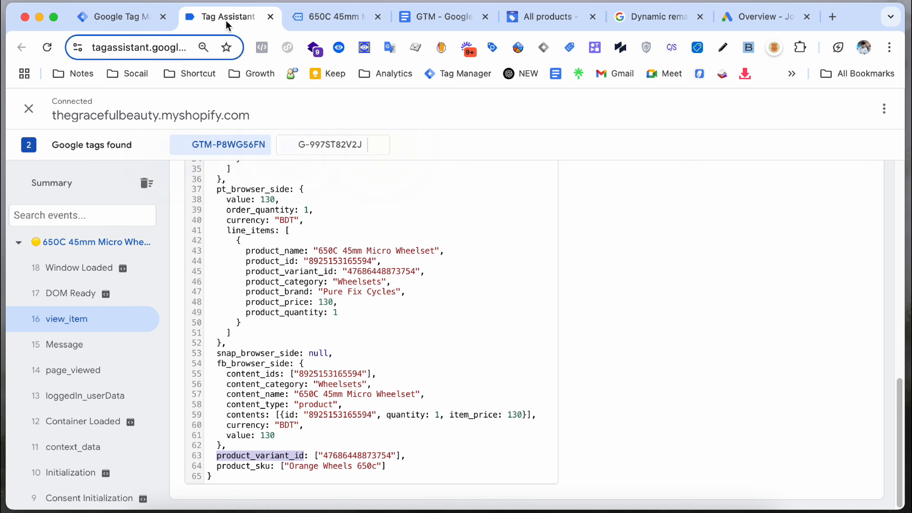
click(315, 263)
drag(355, 260, 363, 260)
click(324, 297)
drag(324, 297, 392, 297)
click(382, 298)
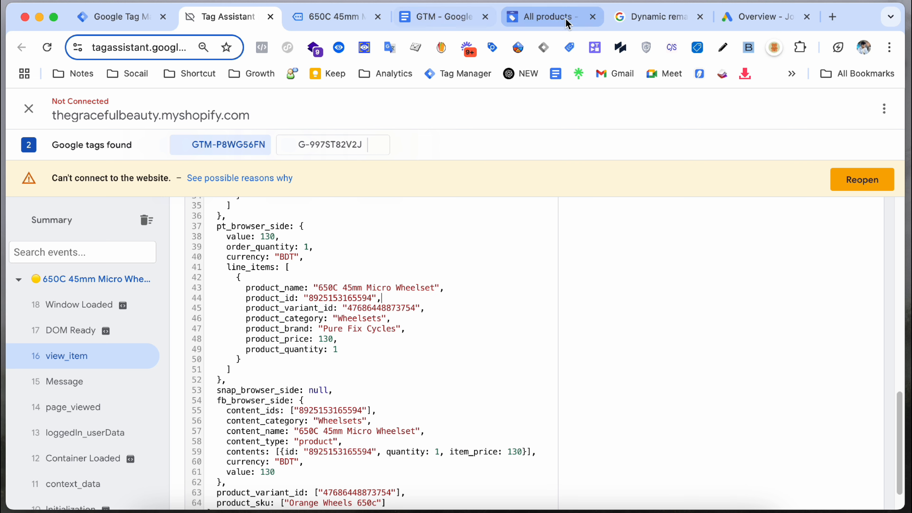
click(633, 21)
Step: Highlight the items array, id 1234, retail and google_business_vertical lines in the gtag example
scroll(332, 311, up, 20)
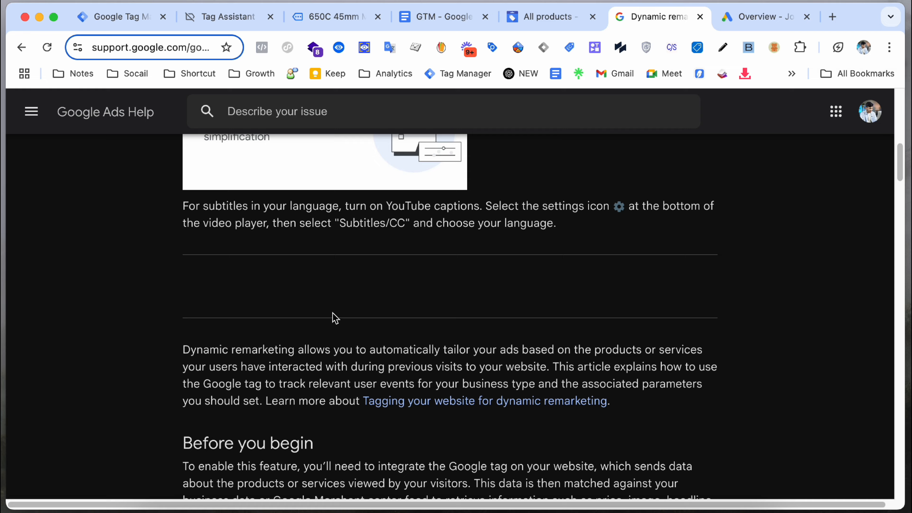
scroll(336, 316, down, 12)
drag(228, 321, 267, 319)
click(252, 346)
drag(226, 347, 311, 361)
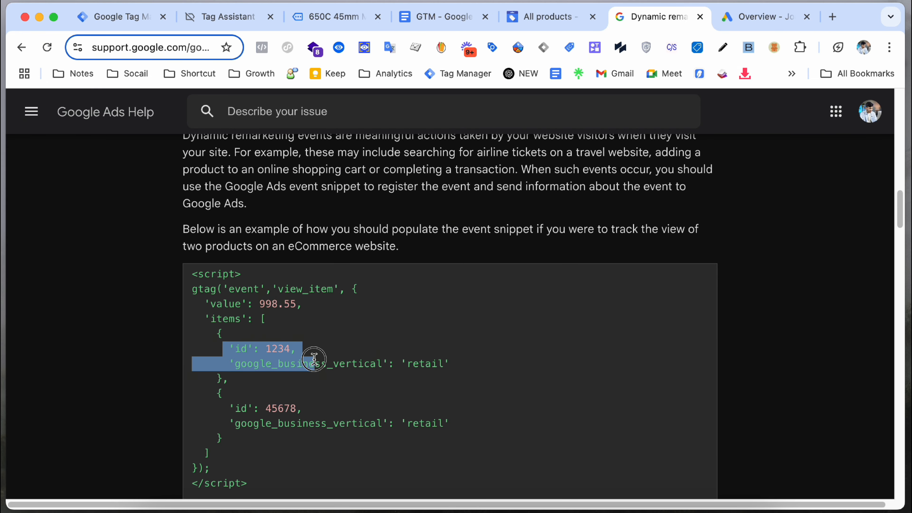
click(301, 357)
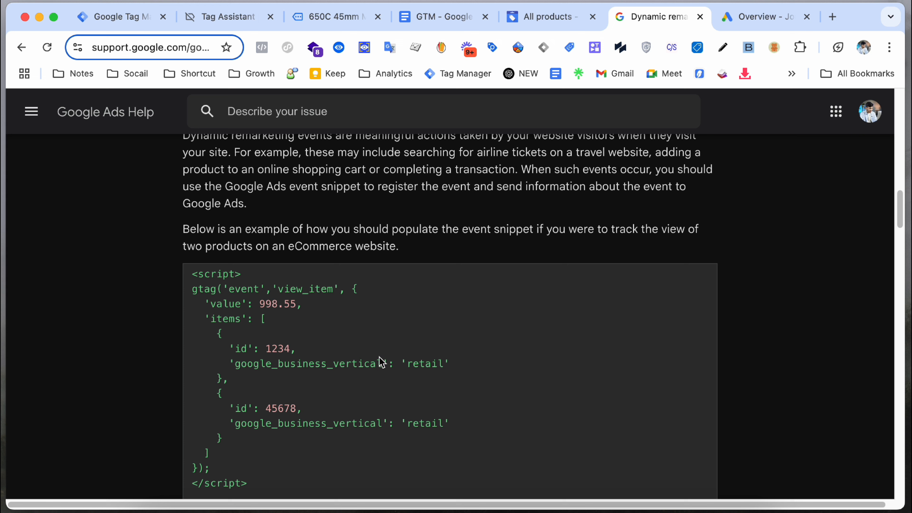
mouse_move(421, 369)
mouse_down()
mouse_move(445, 367)
mouse_move(437, 368)
mouse_up()
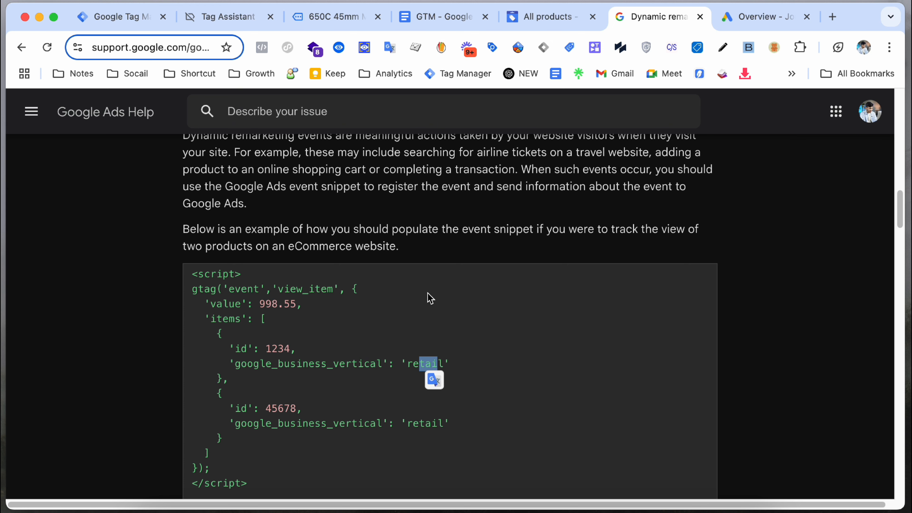
drag(256, 369, 352, 368)
click(437, 360)
drag(240, 348, 304, 351)
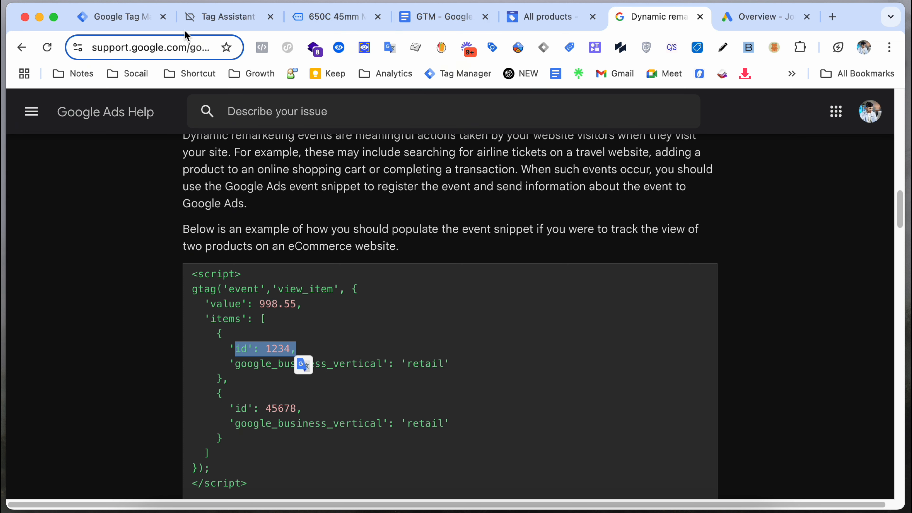
click(433, 21)
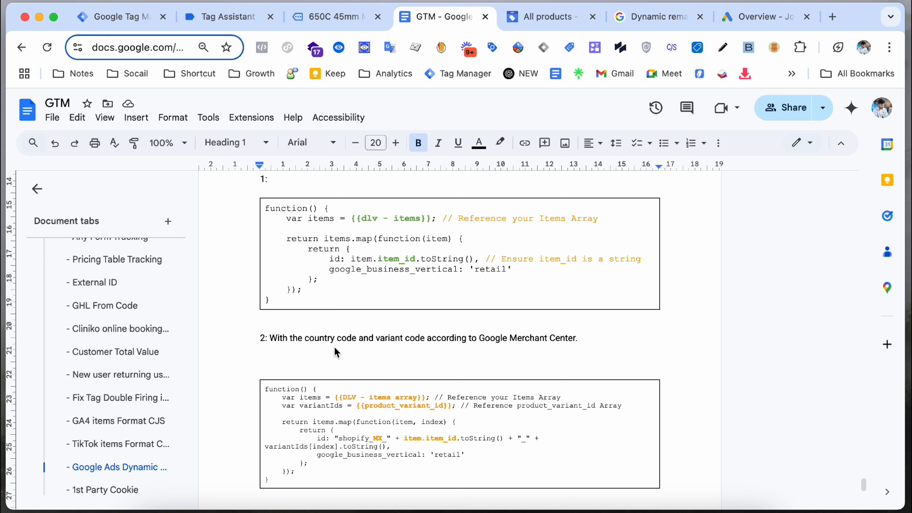
Step: Copy the second code block, the country-and-variant version, from the GTM notes
scroll(334, 347, down, 3)
scroll(308, 347, up, 2)
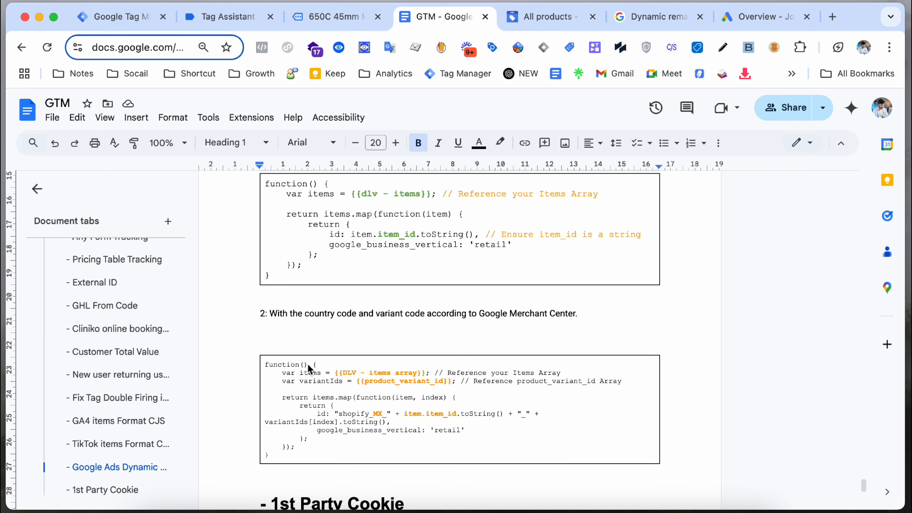
drag(265, 369, 274, 460)
right_click(319, 389)
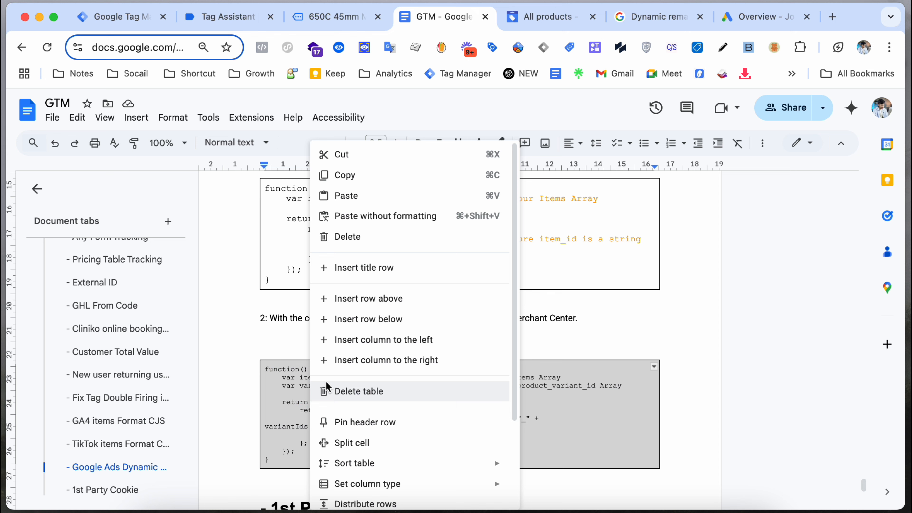
click(376, 175)
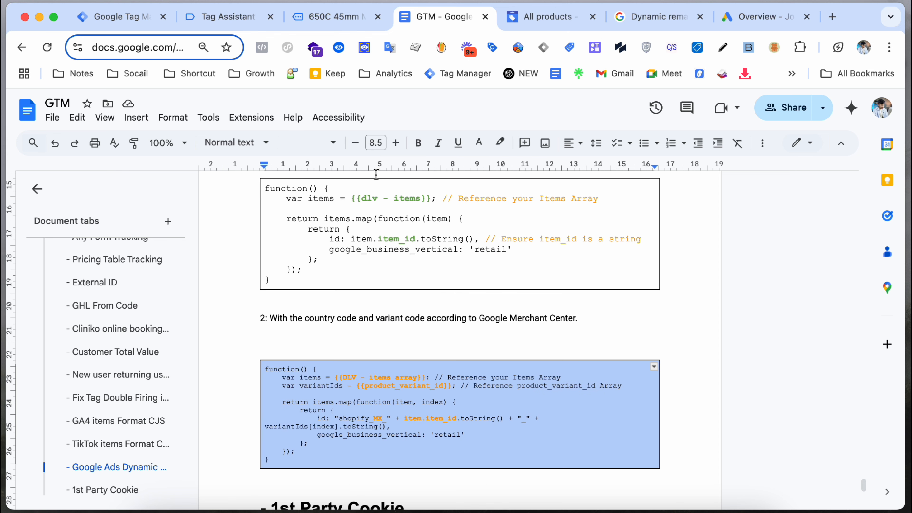
Step: Start a new user-defined variable in Tag Manager's Variables list
click(226, 22)
click(155, 31)
click(848, 222)
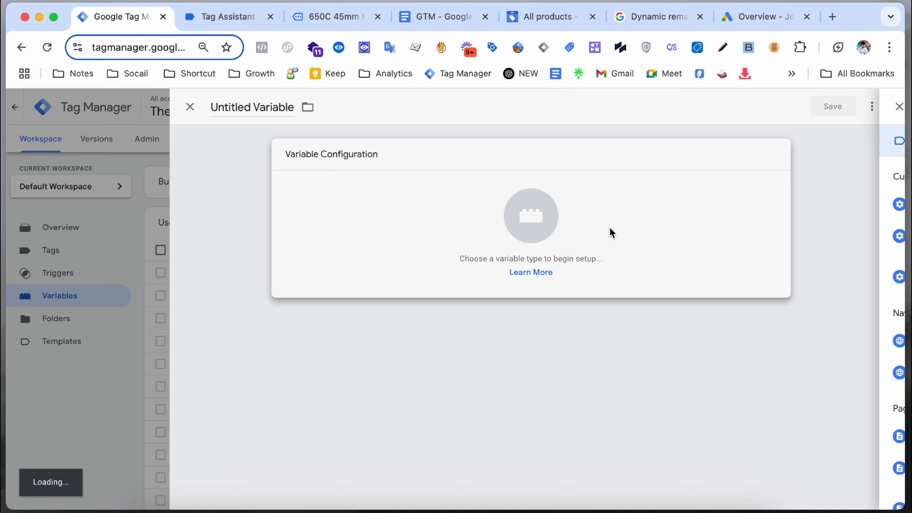
Step: Make the variable Custom JavaScript and paste in the copied shopify_MX_ mapping code
click(611, 231)
click(638, 467)
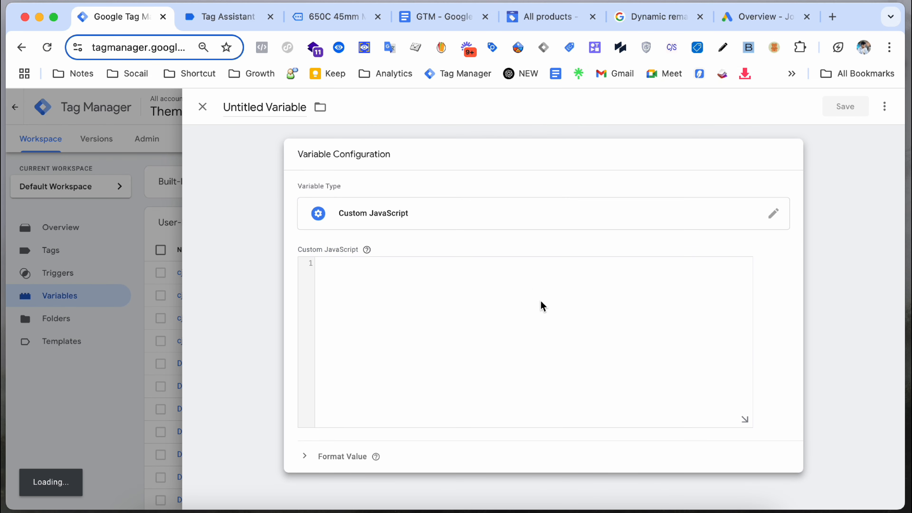
key(super+v)
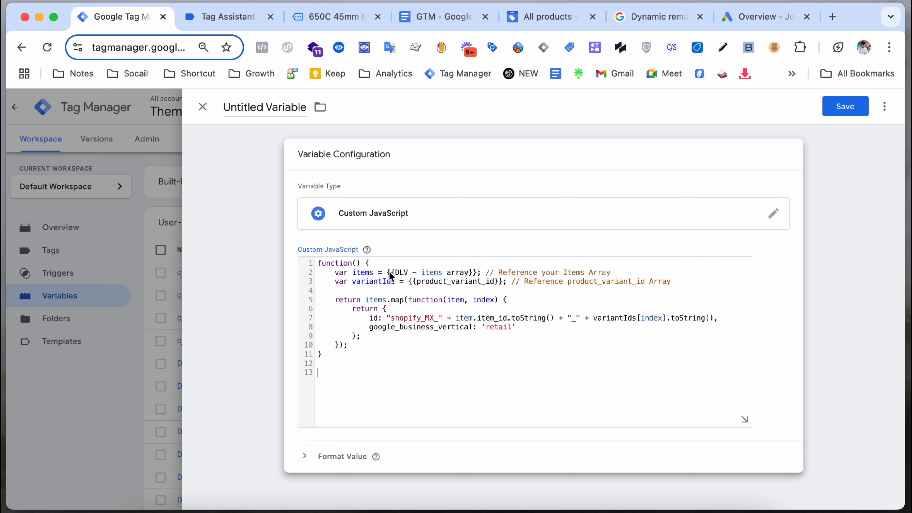
click(323, 17)
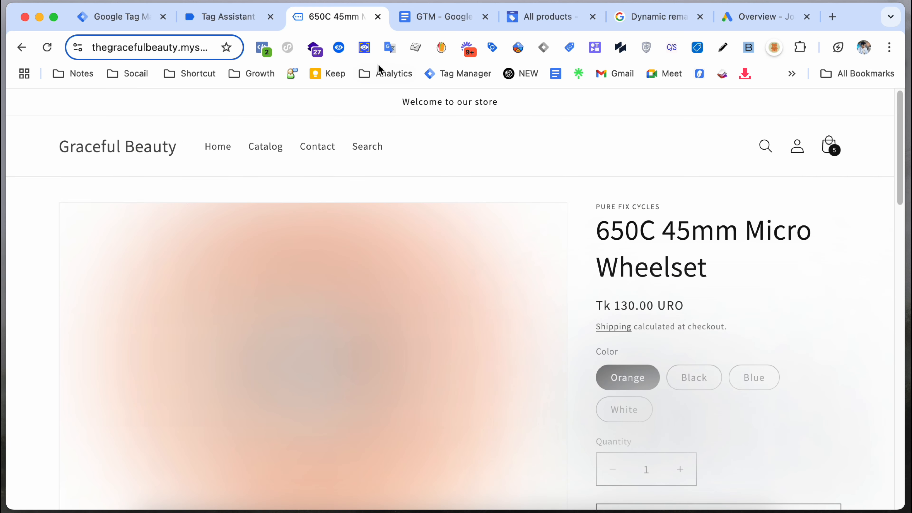
click(449, 21)
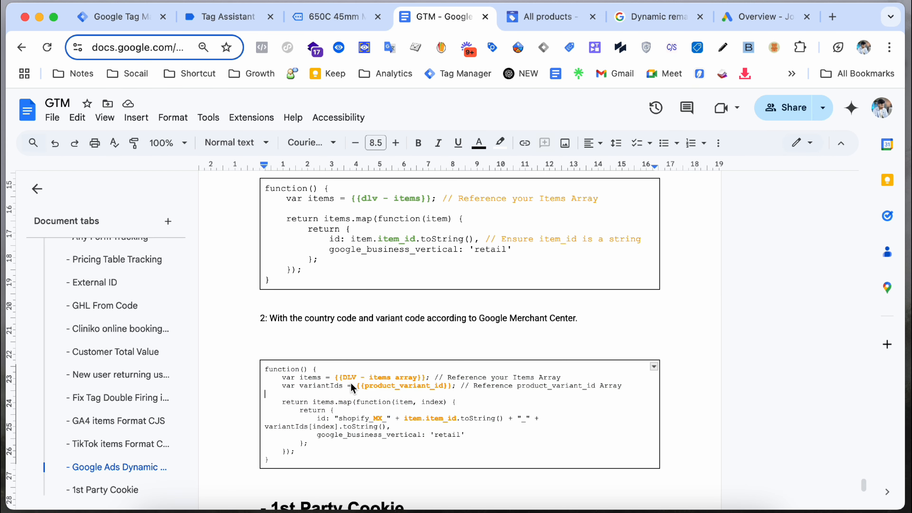
Step: Check the DLV - items reference and shopify_MX_ prefix, then select the first Merchant Center product ID
click(360, 377)
click(387, 378)
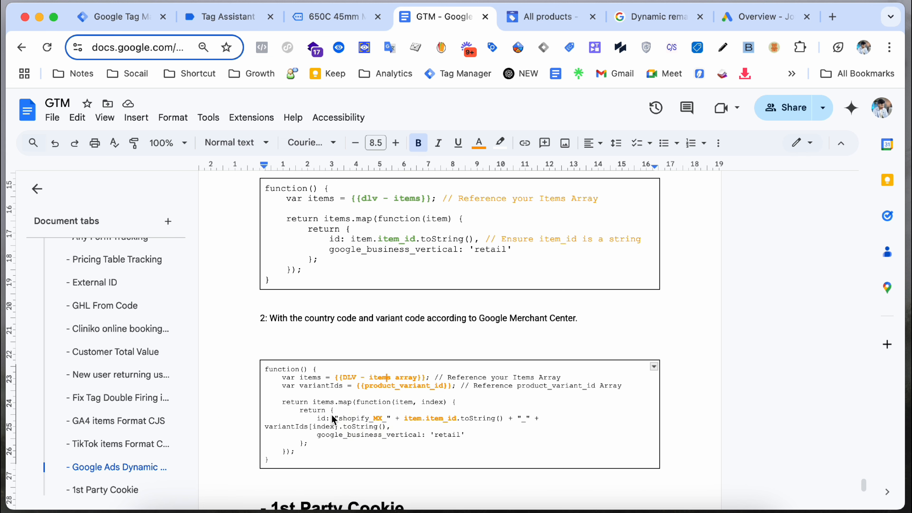
double_click(381, 421)
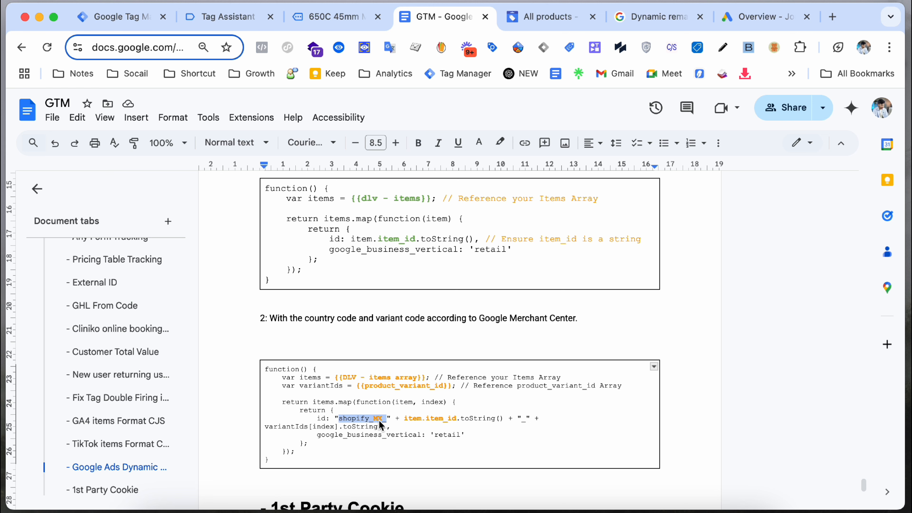
click(535, 16)
double_click(669, 394)
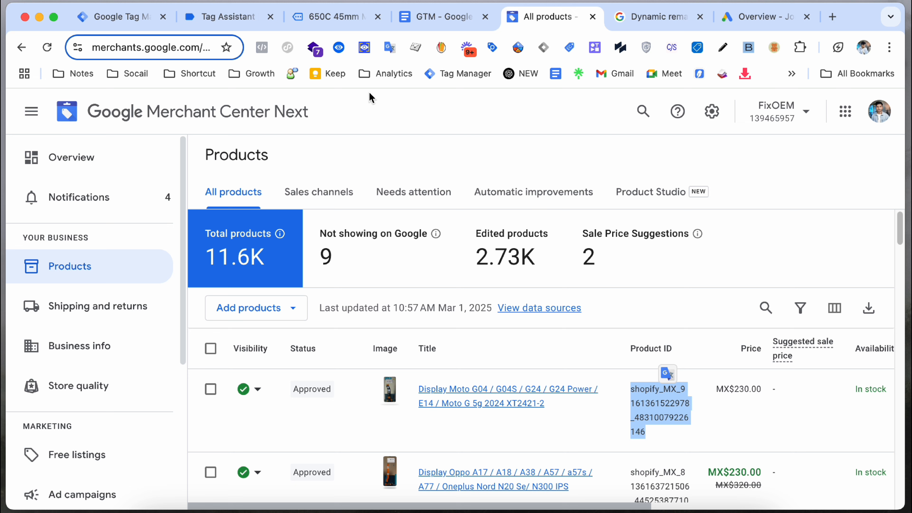
Step: Glance at the Tag Assistant data layer, then return to the Custom JavaScript variable
click(231, 21)
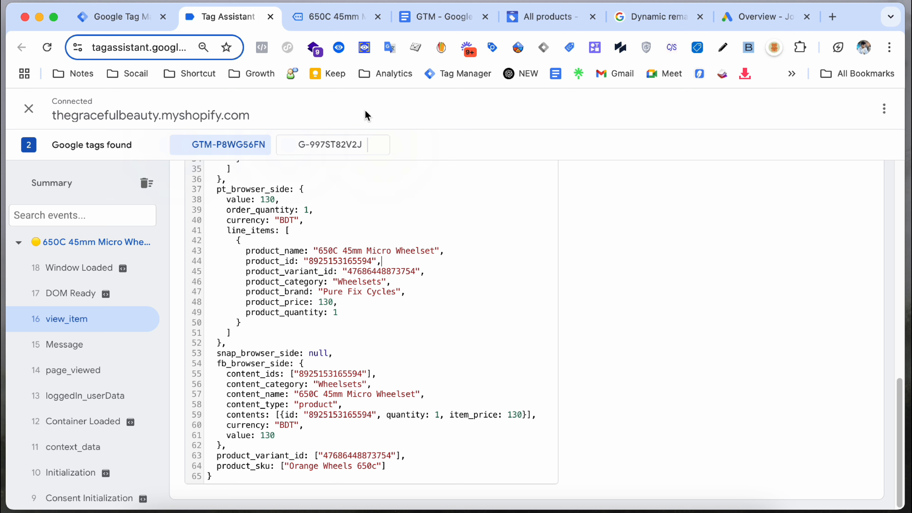
click(118, 16)
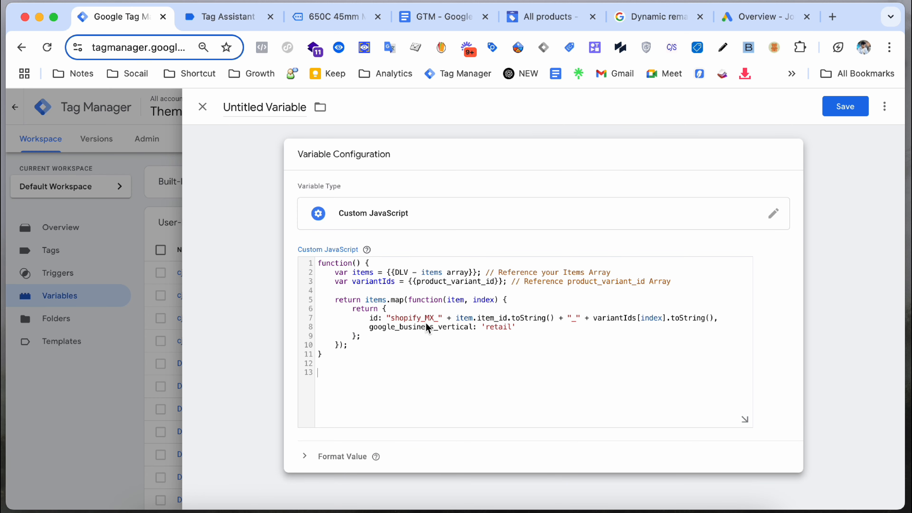
Step: Replace line 2's reference with the {{DLV – items array}} variable from autocomplete
drag(422, 317, 503, 339)
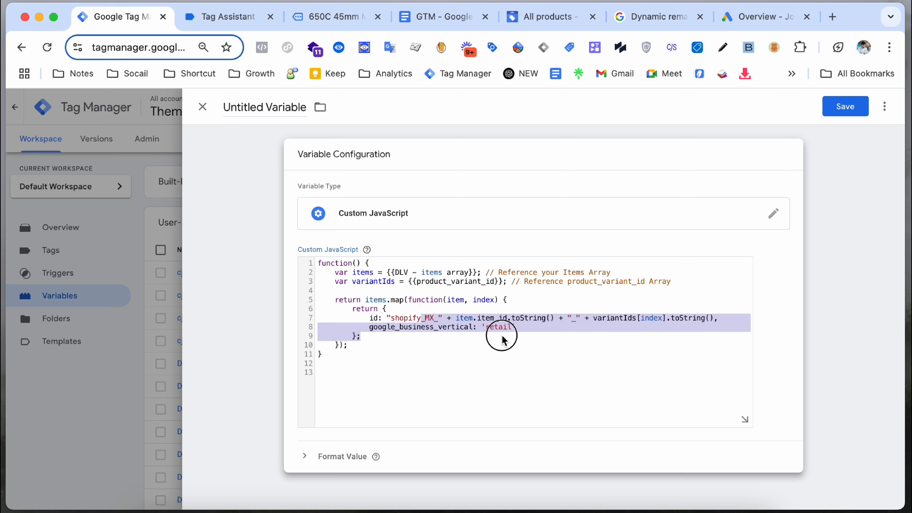
click(503, 340)
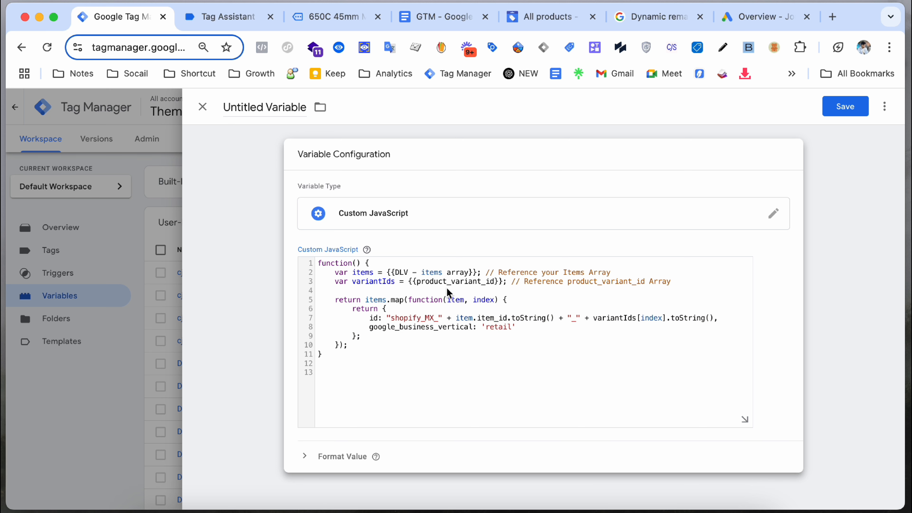
drag(477, 273, 389, 278)
key(BackSpace)
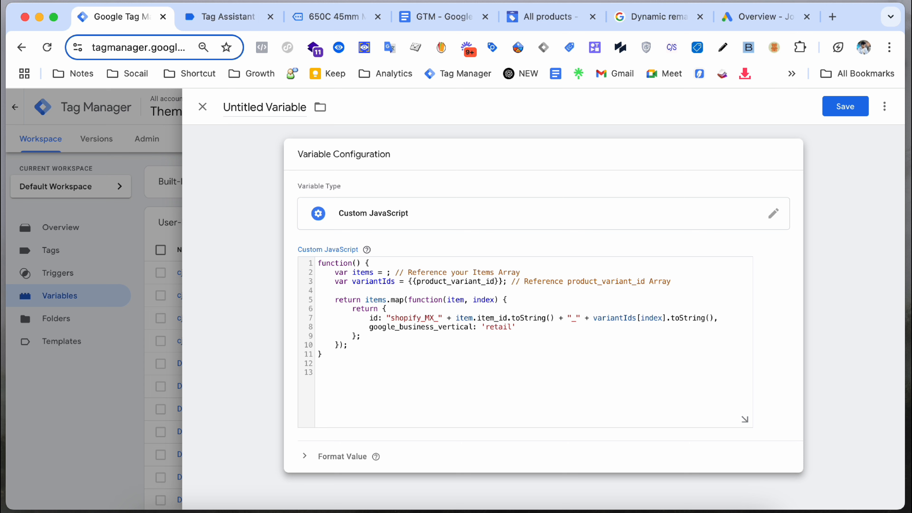
text({{)
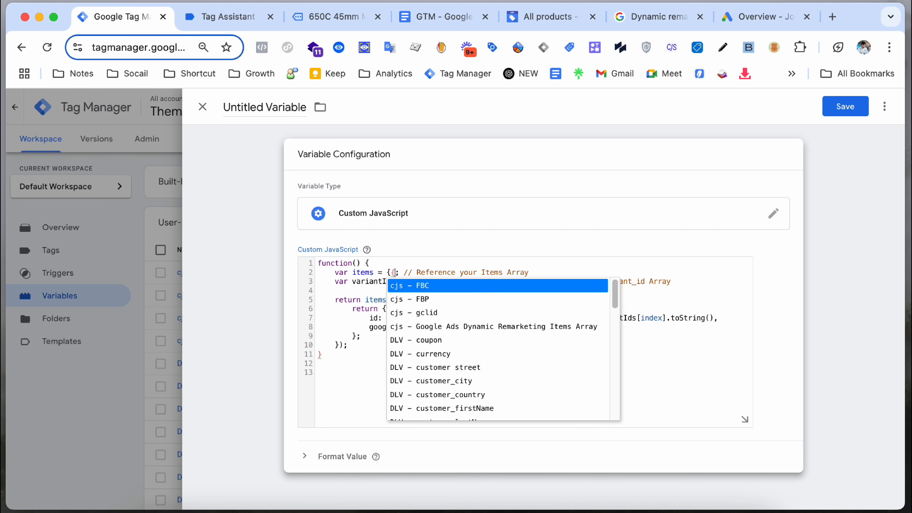
text(itm)
key(BackSpace)
key(BackSpace)
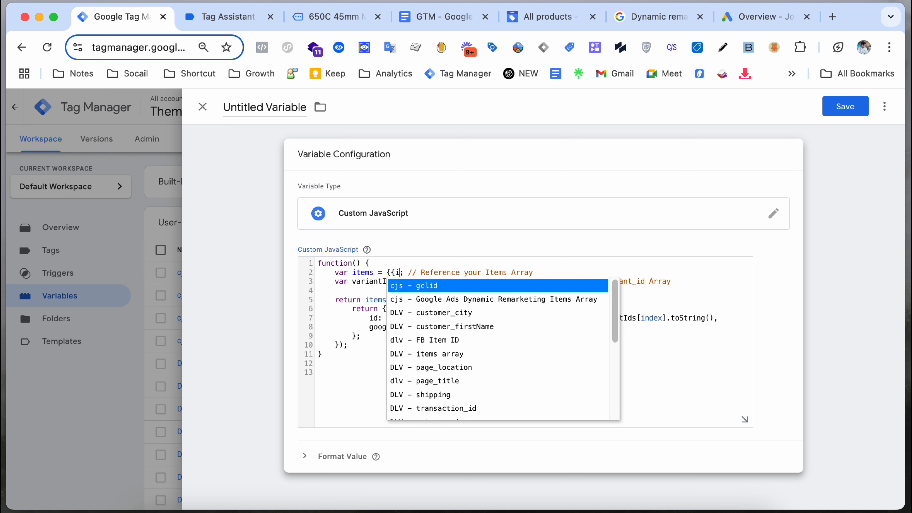
text(tem)
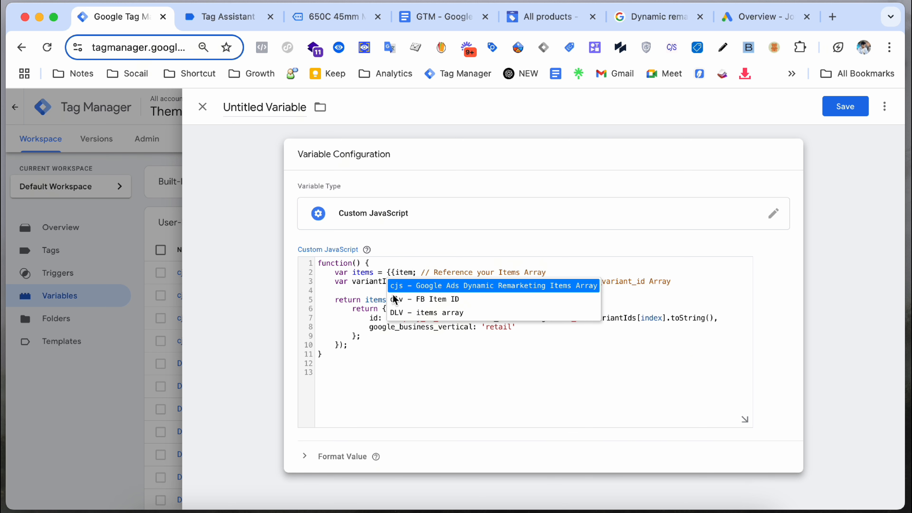
click(406, 316)
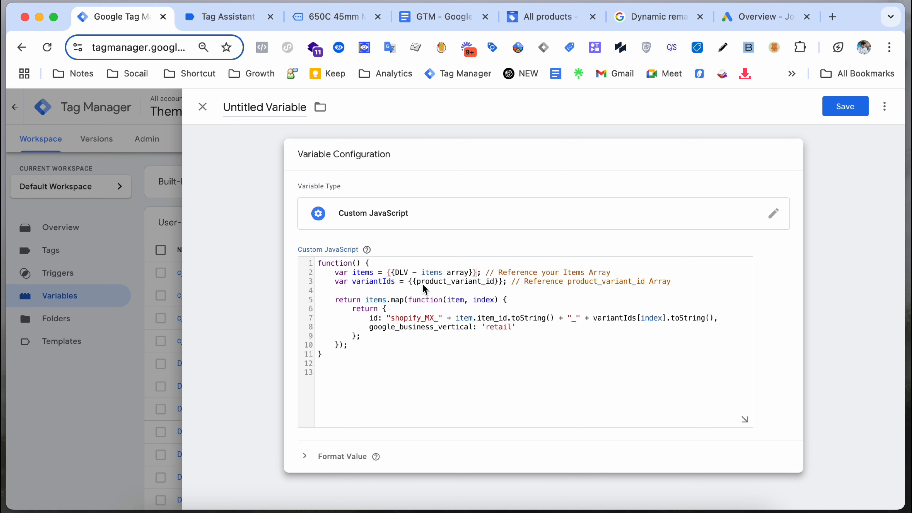
Step: Replace line 3's reference with the {{product_variant_id}} variable from autocomplete
click(503, 285)
key(BackSpace)
key(BackSpace)
key(BackSpace)
key(BackSpace)
key(BackSpace)
key(BackSpace)
key(BackSpace)
key(BackSpace)
key(BackSpace)
key(BackSpace)
key(BackSpace)
key(BackSpace)
key(BackSpace)
key(BackSpace)
key(BackSpace)
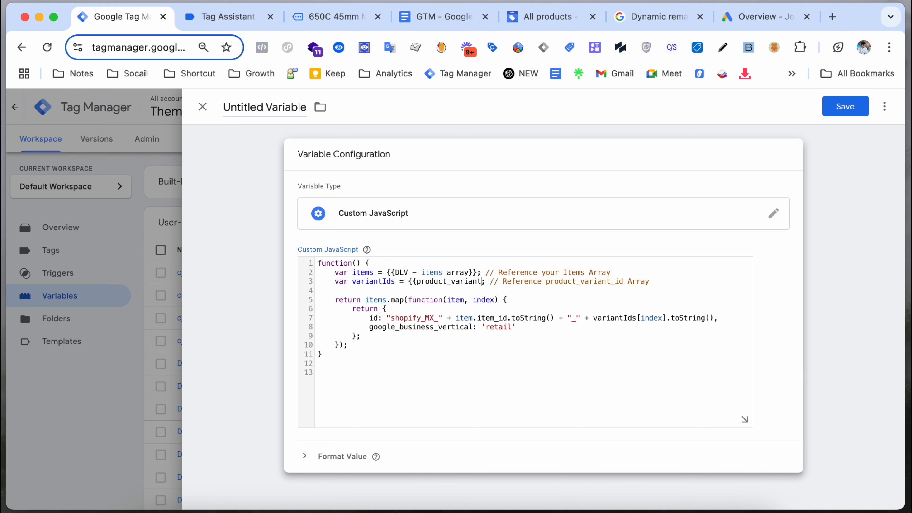
key(BackSpace)
key(BackSpace)
key(BackSpace)
key(BackSpace)
key(BackSpace)
key(BackSpace)
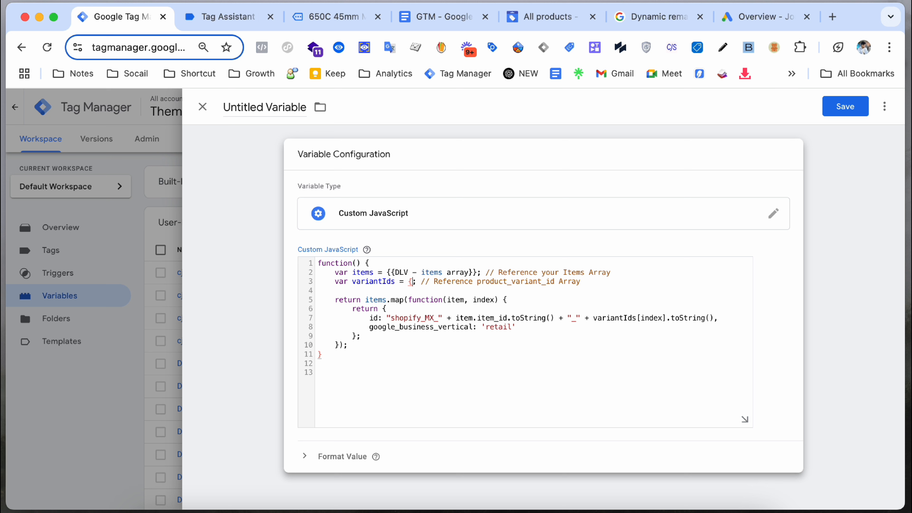
key(BackSpace)
text({{)
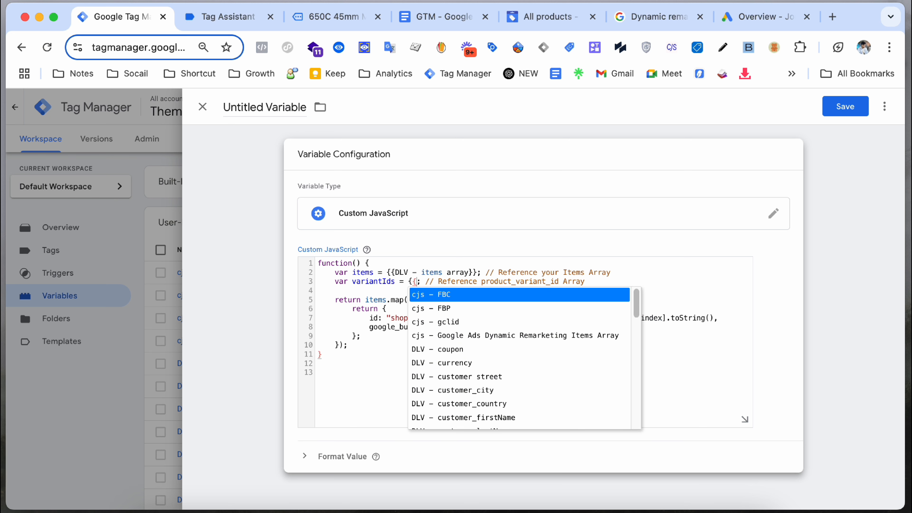
text(ve)
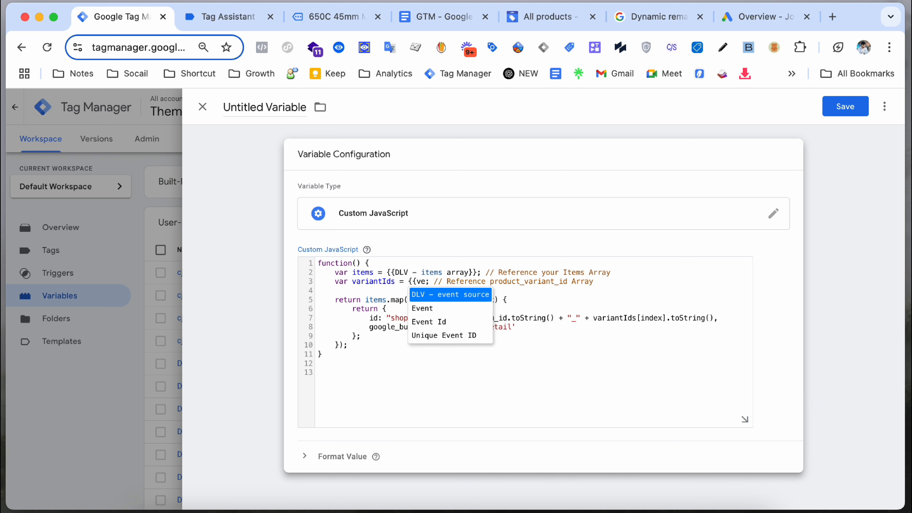
key(BackSpace)
key(BackSpace)
text(pro)
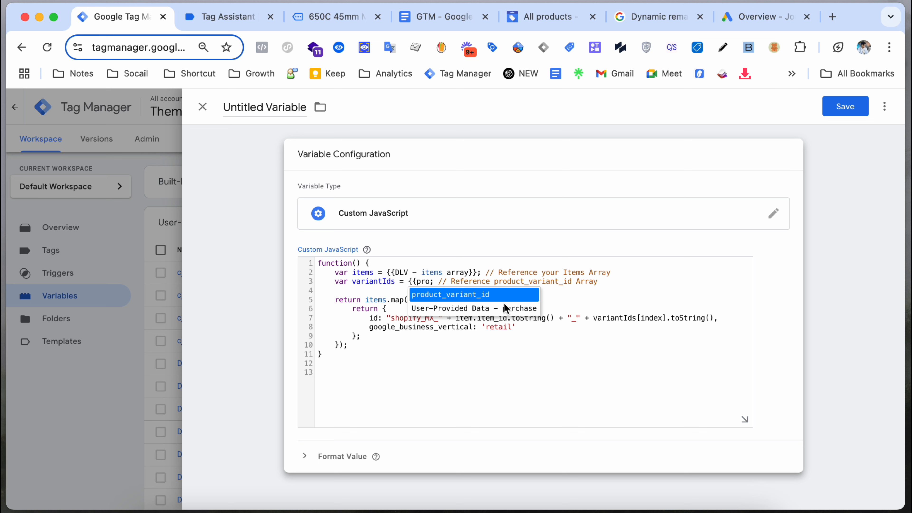
click(503, 294)
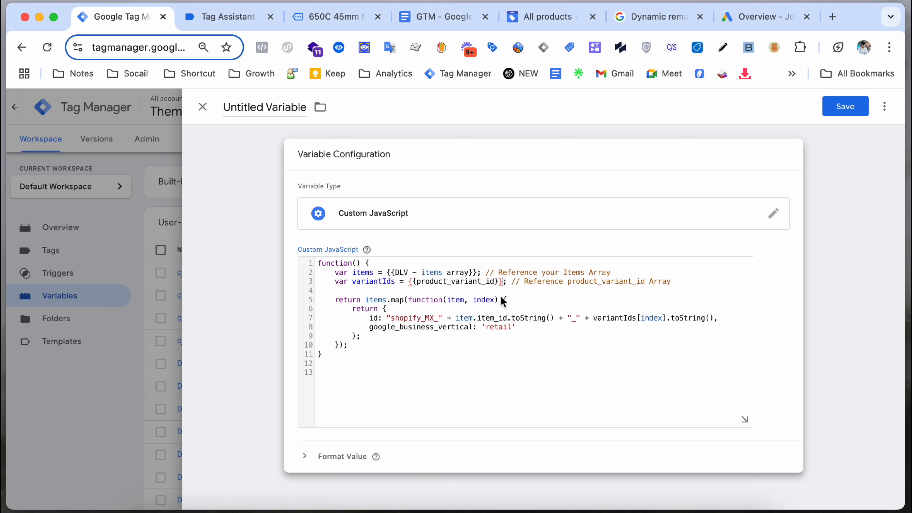
click(492, 320)
Step: In Tag Assistant's view_item data layer, locate the product_id and item_id keys
click(251, 18)
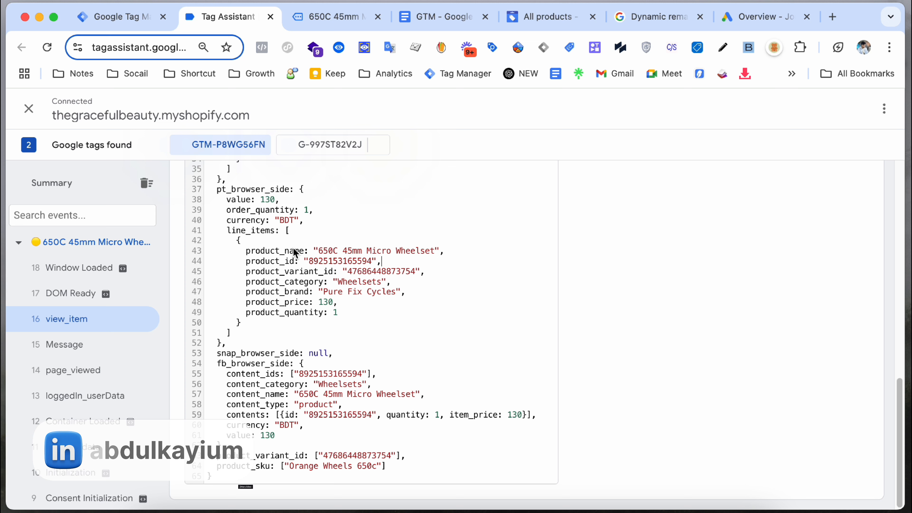
double_click(284, 263)
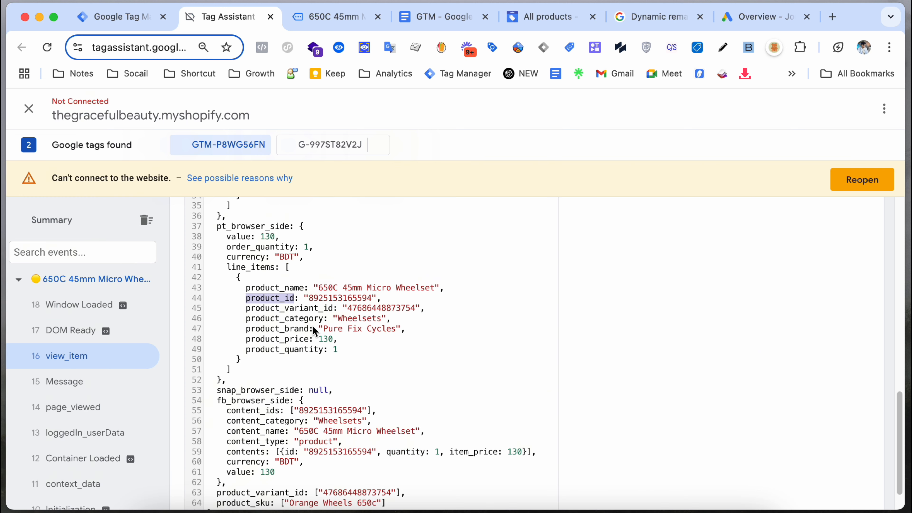
scroll(311, 328, up, 10)
scroll(290, 368, down, 5)
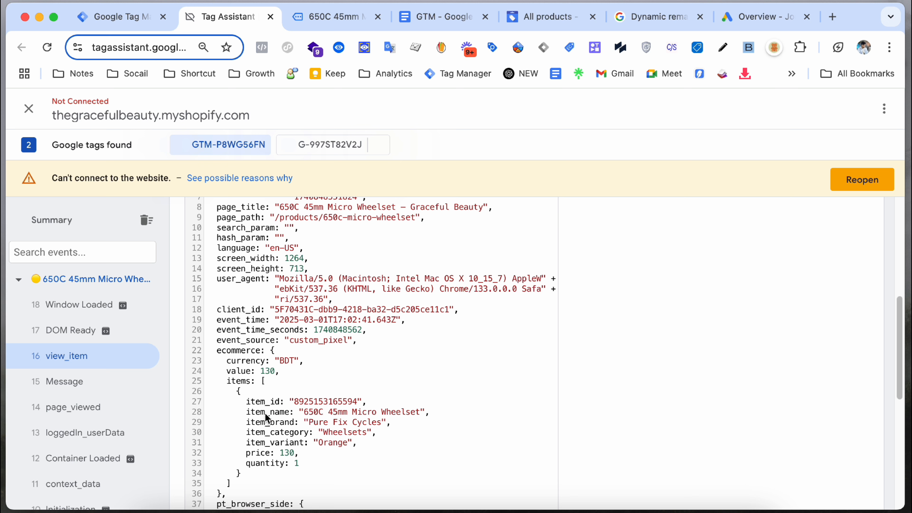
double_click(268, 402)
key(super+c)
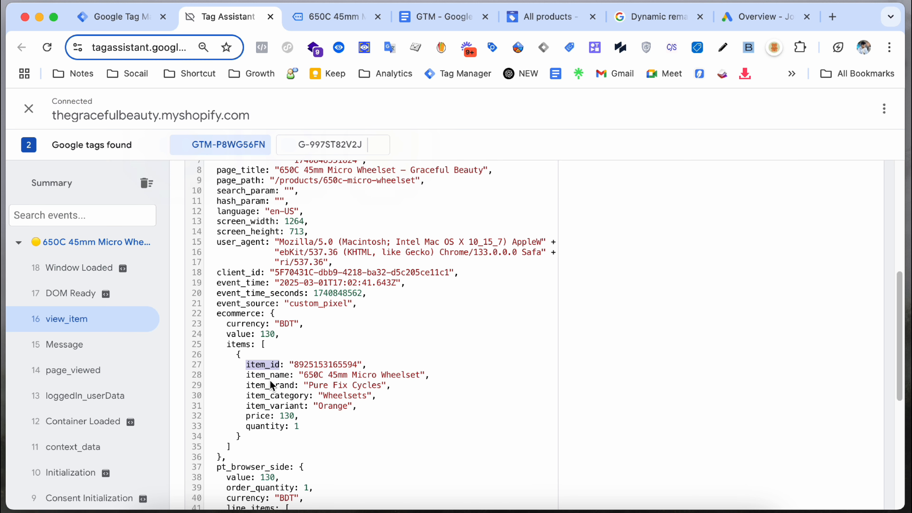
scroll(287, 374, down, 4)
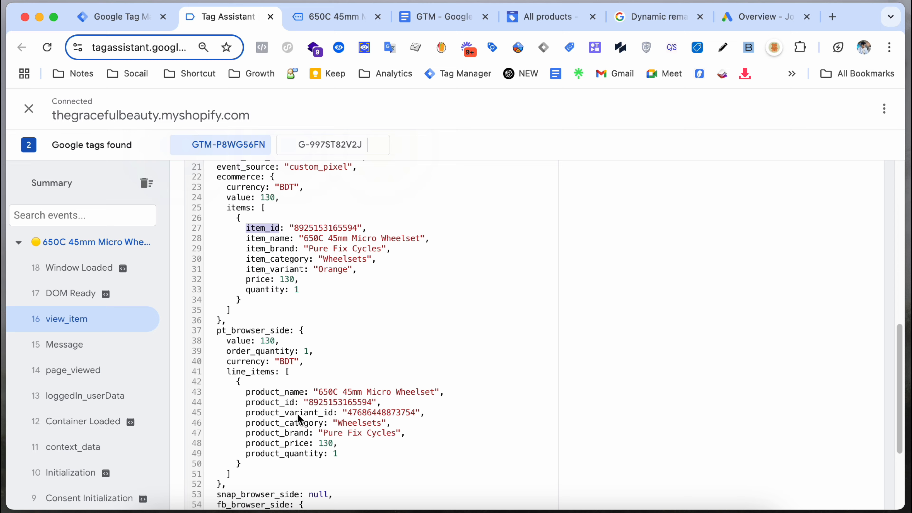
scroll(298, 403, up, 8)
scroll(305, 436, down, 2)
scroll(305, 437, down, 1)
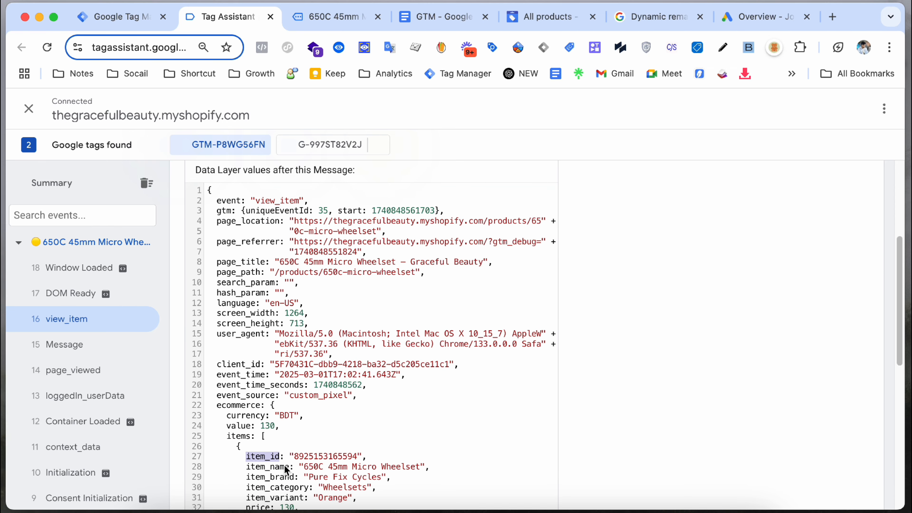
scroll(318, 418, down, 2)
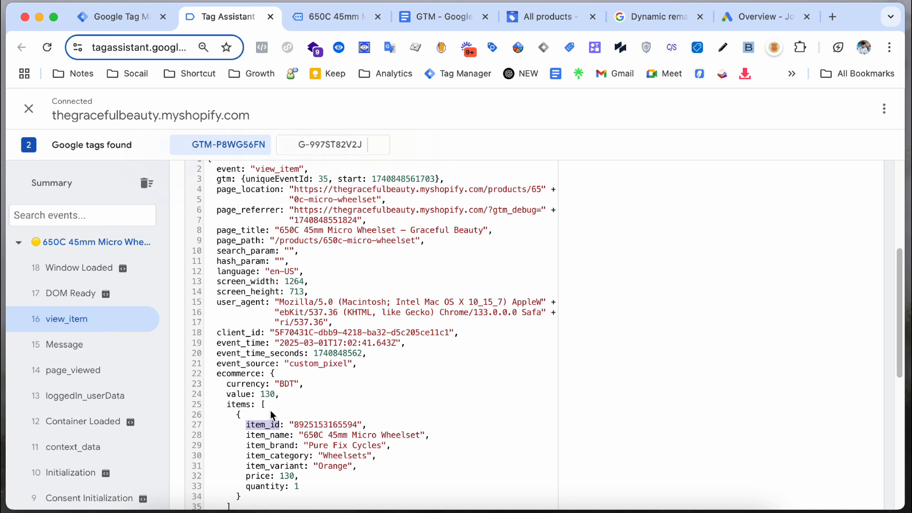
Step: Copy the item_id key name and select item_id on line 7 of the variable code
right_click(265, 427)
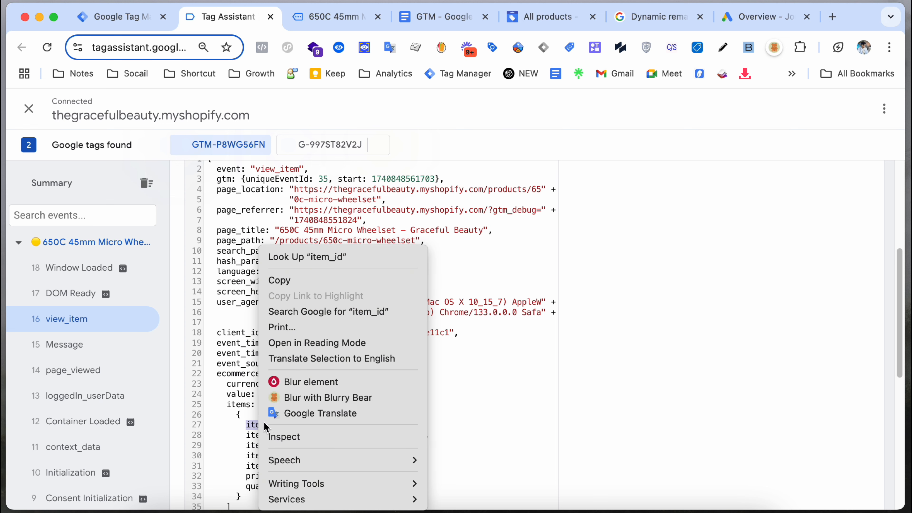
click(311, 281)
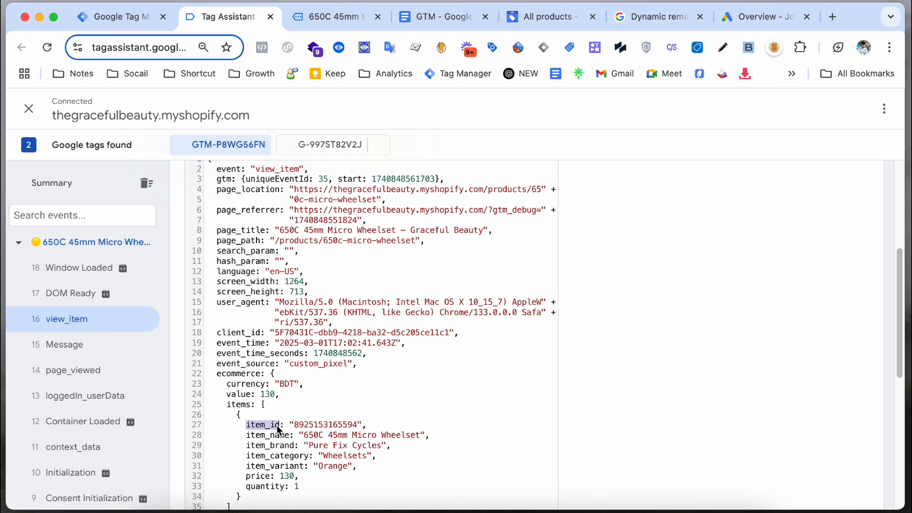
right_click(258, 426)
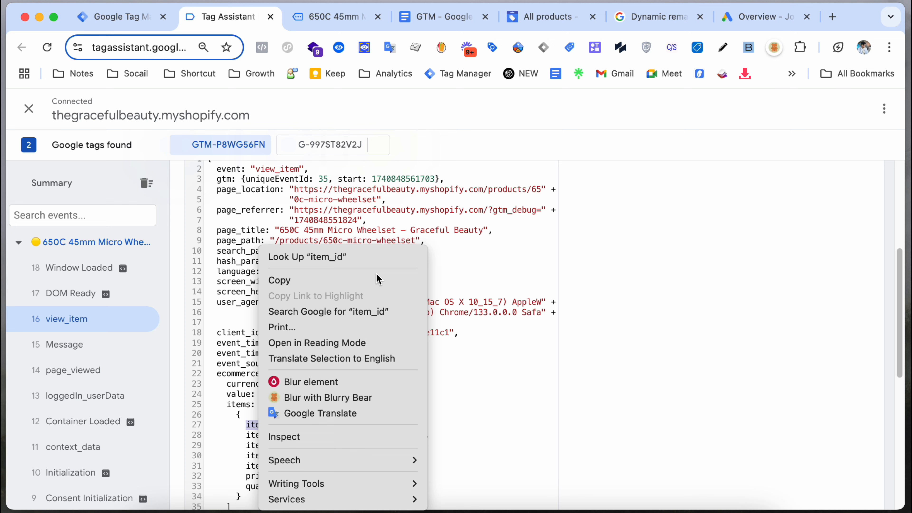
click(336, 280)
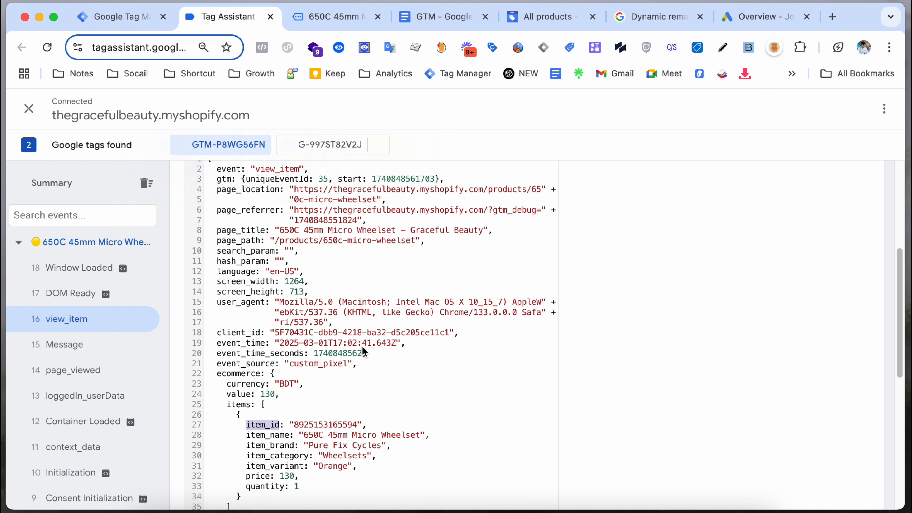
click(112, 29)
double_click(494, 318)
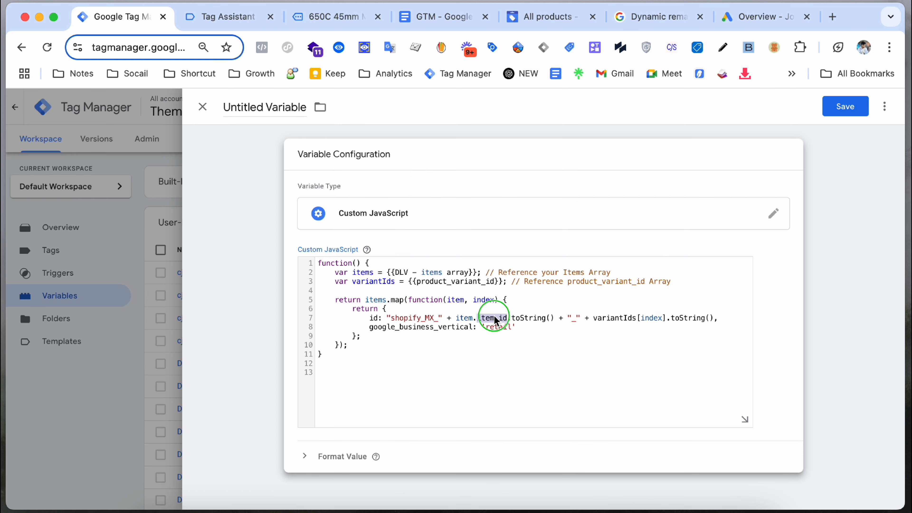
Step: Paste item_id over line 7, then close the variable without naming or saving it
right_click(494, 318)
click(539, 177)
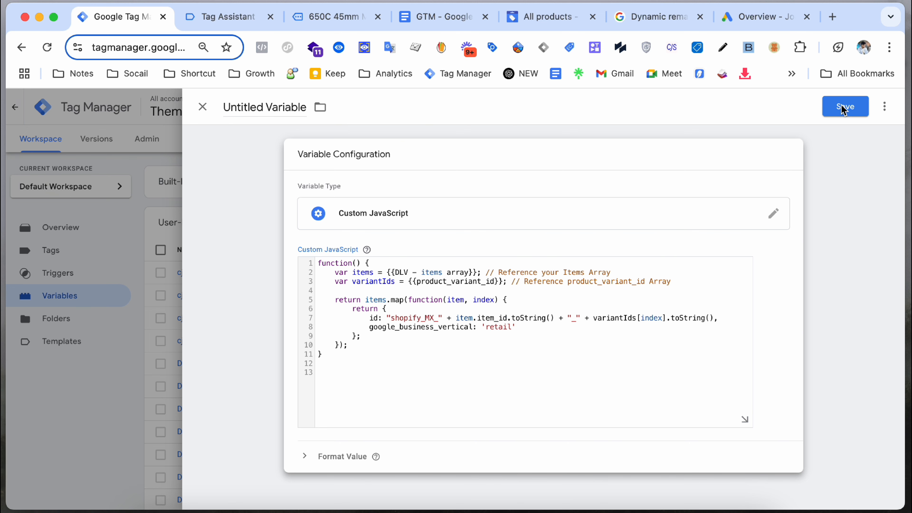
click(853, 112)
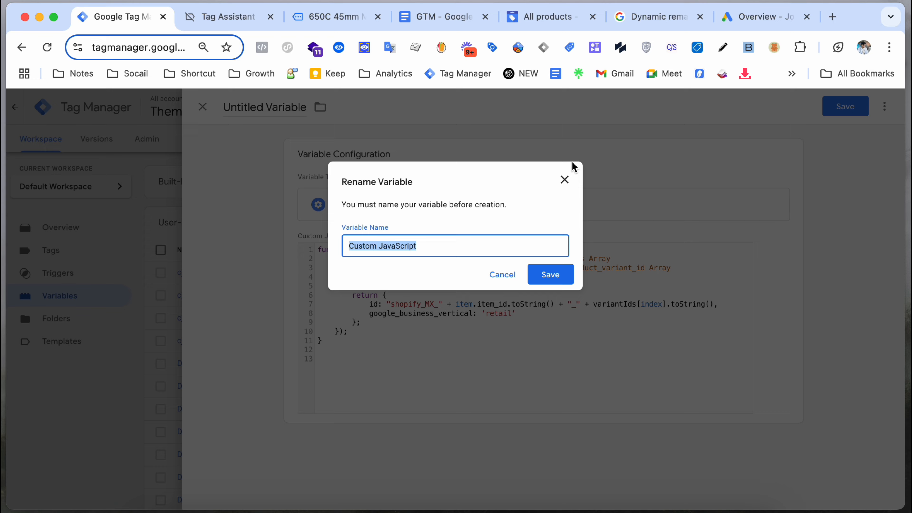
click(563, 179)
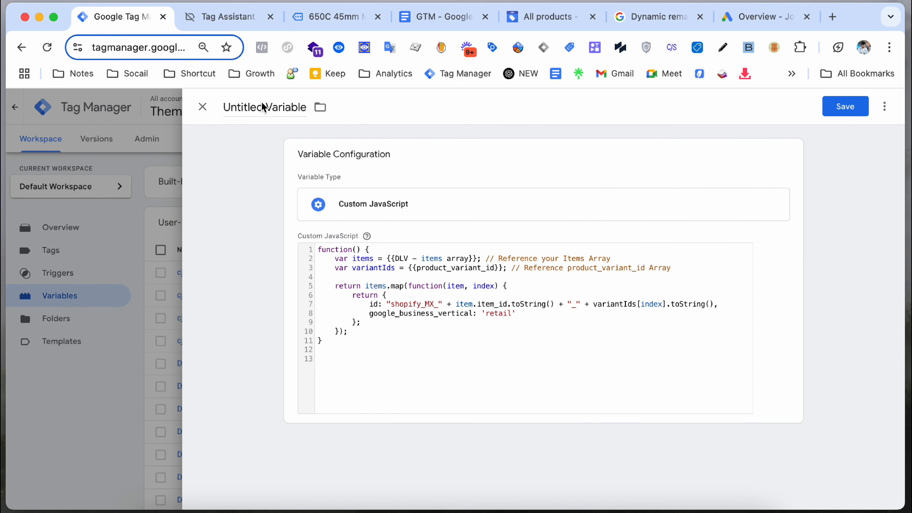
click(202, 107)
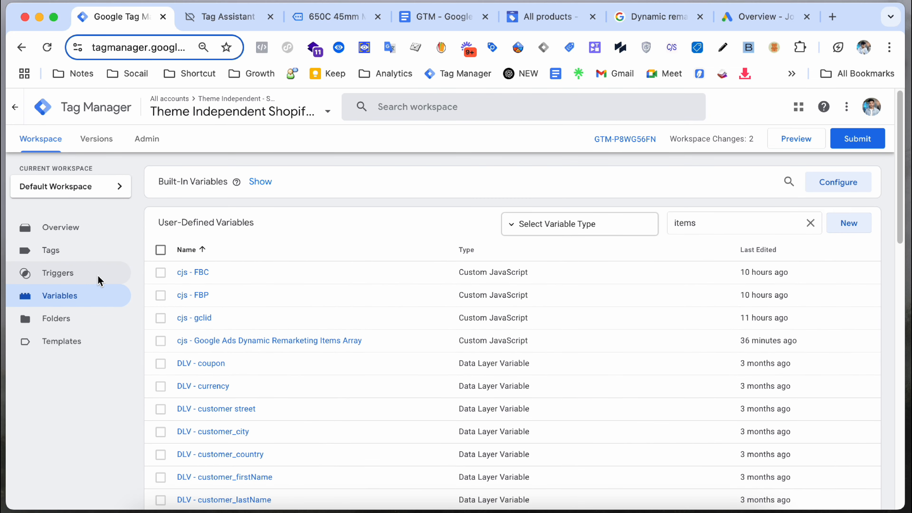
click(93, 248)
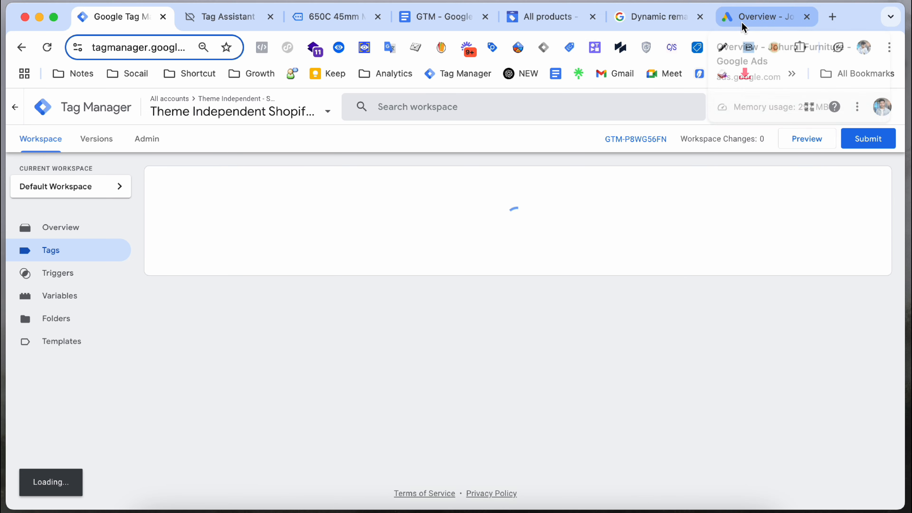
Step: Open the Audience manager's data sources in Google Ads and dismiss the account alerts
click(750, 17)
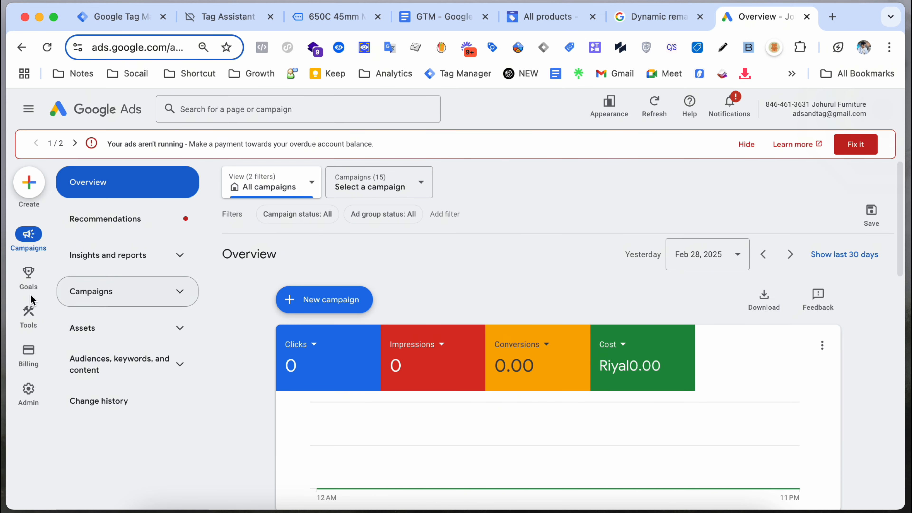
click(27, 315)
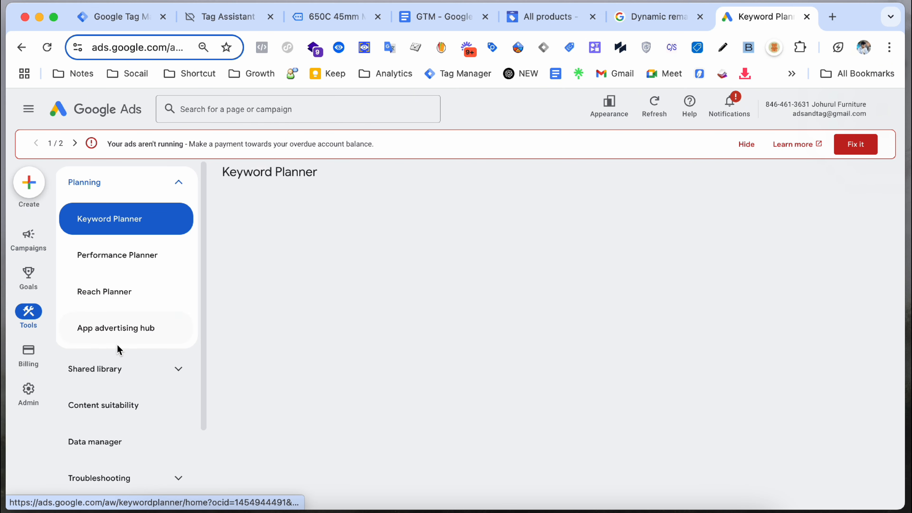
click(117, 367)
click(116, 405)
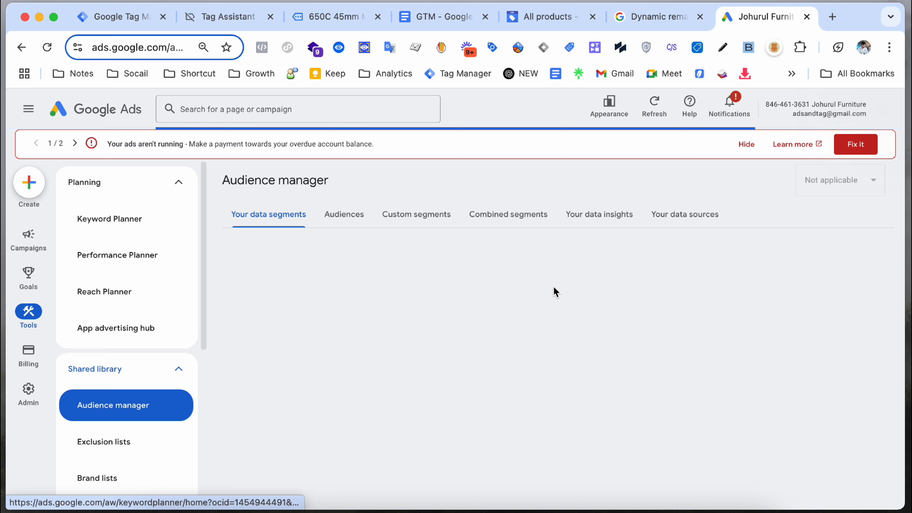
click(670, 221)
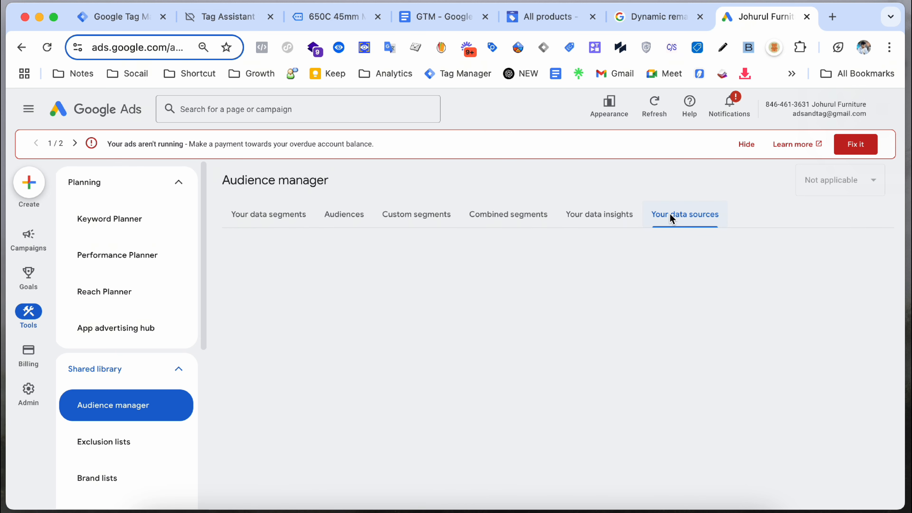
click(698, 210)
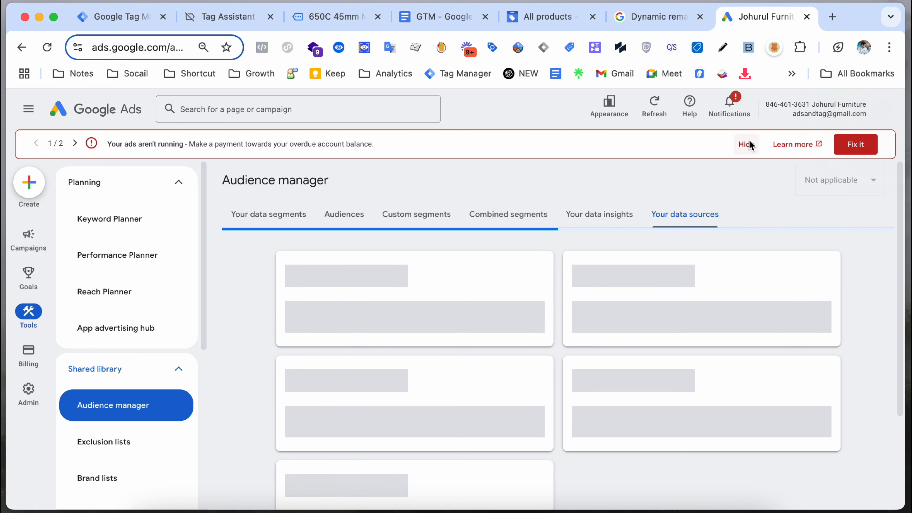
click(750, 139)
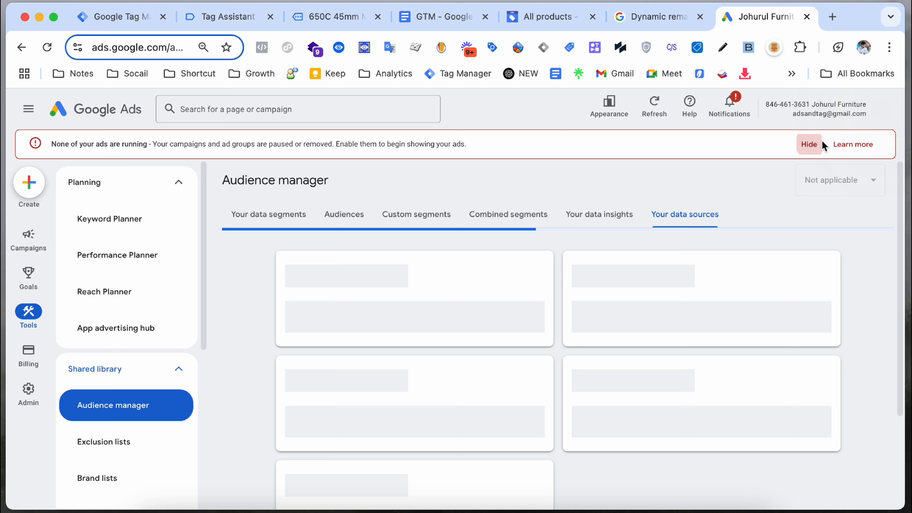
click(822, 140)
click(726, 136)
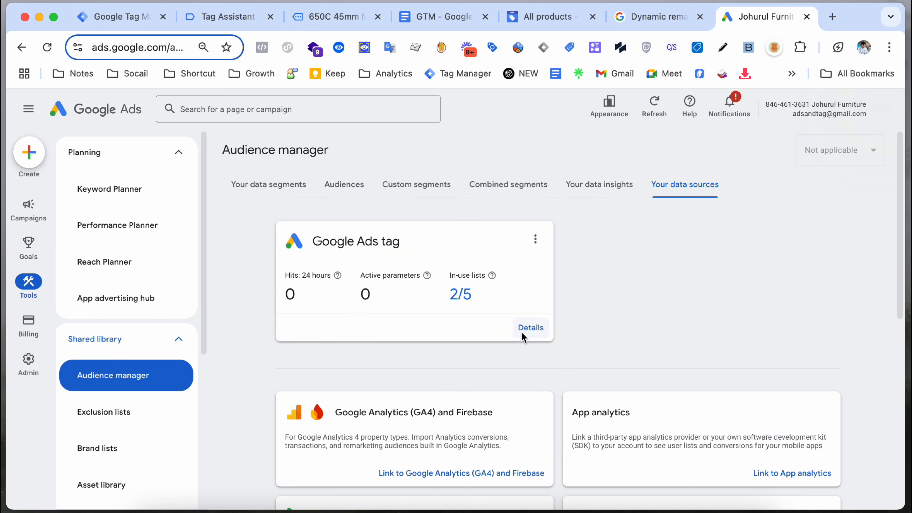
Step: Copy the Google Ads tag's Conversion ID from its Use Google Tag Manager setup instructions
click(530, 328)
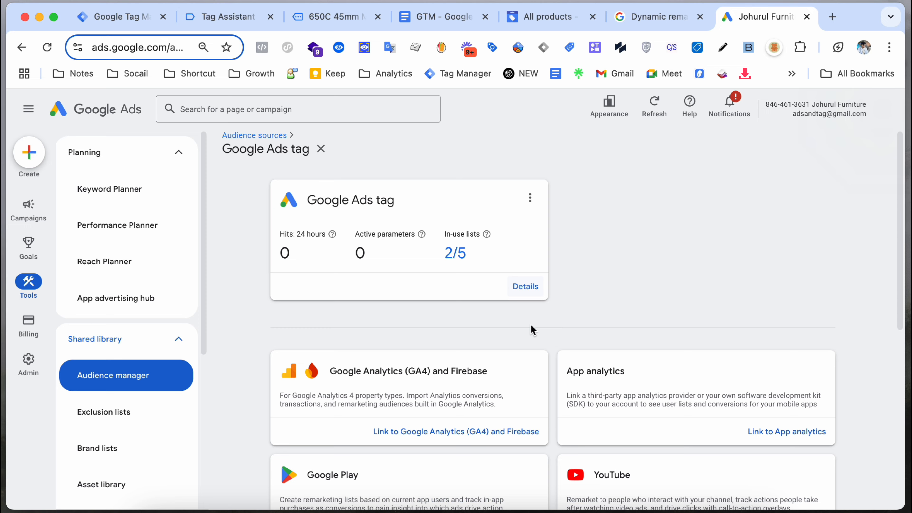
scroll(539, 313, down, 5)
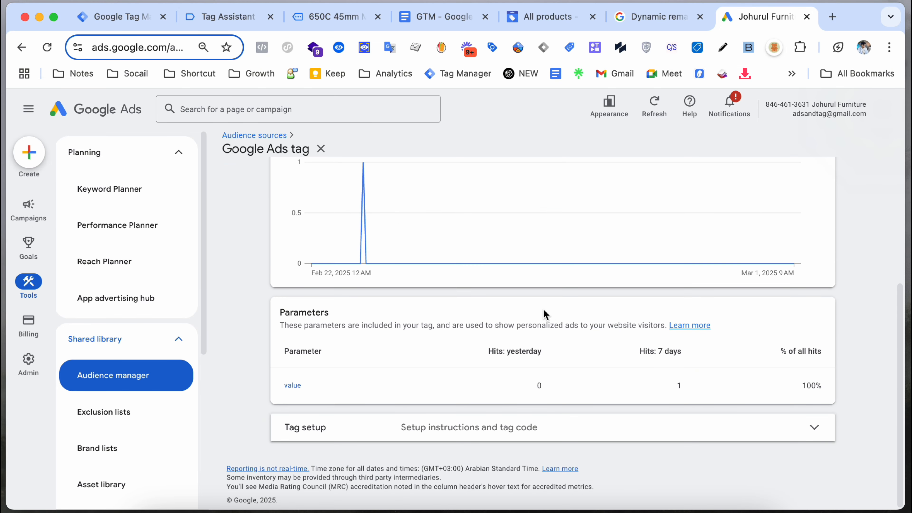
click(459, 432)
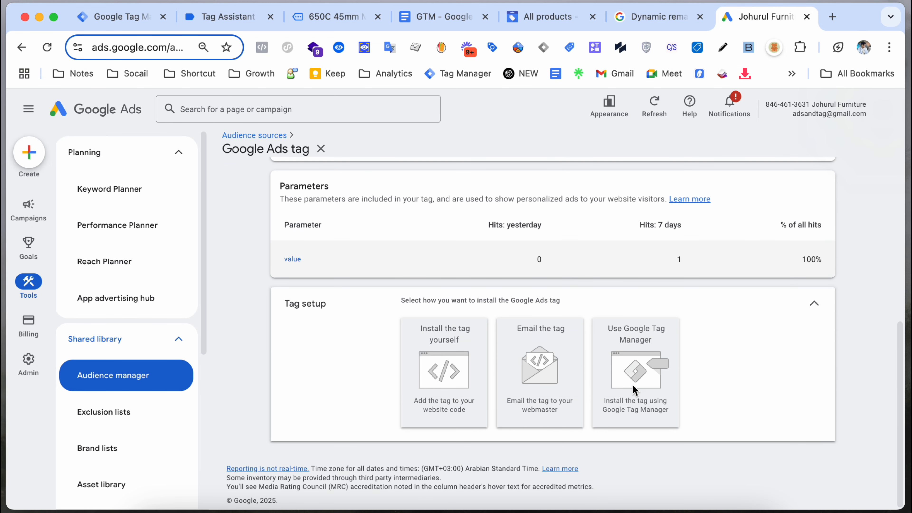
click(636, 348)
double_click(430, 325)
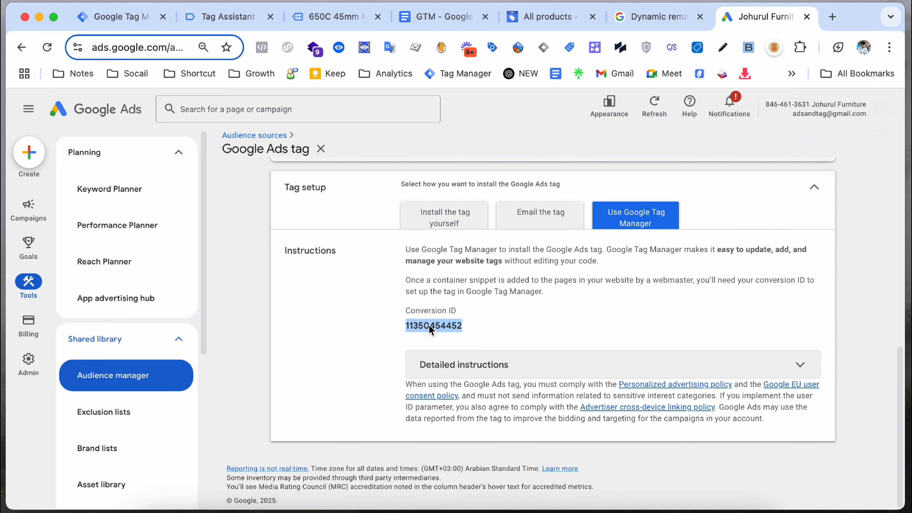
right_click(430, 325)
click(446, 281)
click(122, 17)
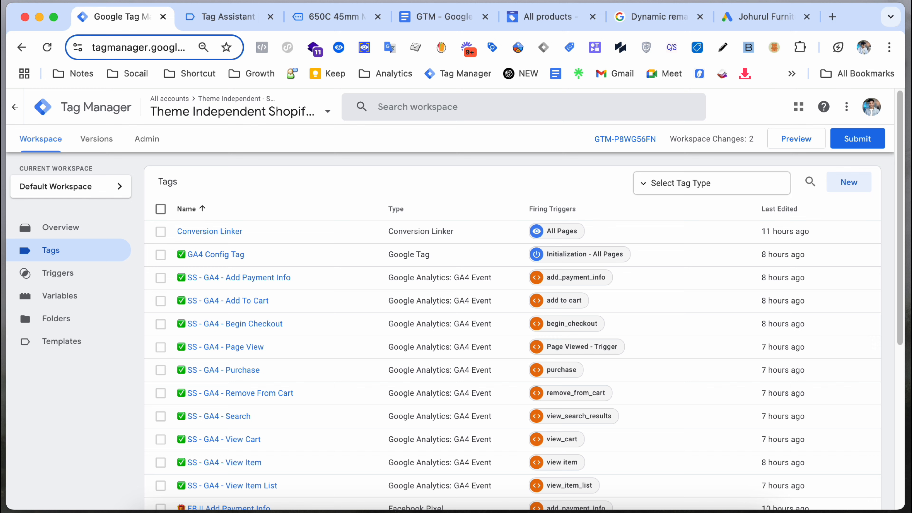
Step: Create a new Google Ads Remarketing tag and paste the copied Conversion ID into it
click(849, 183)
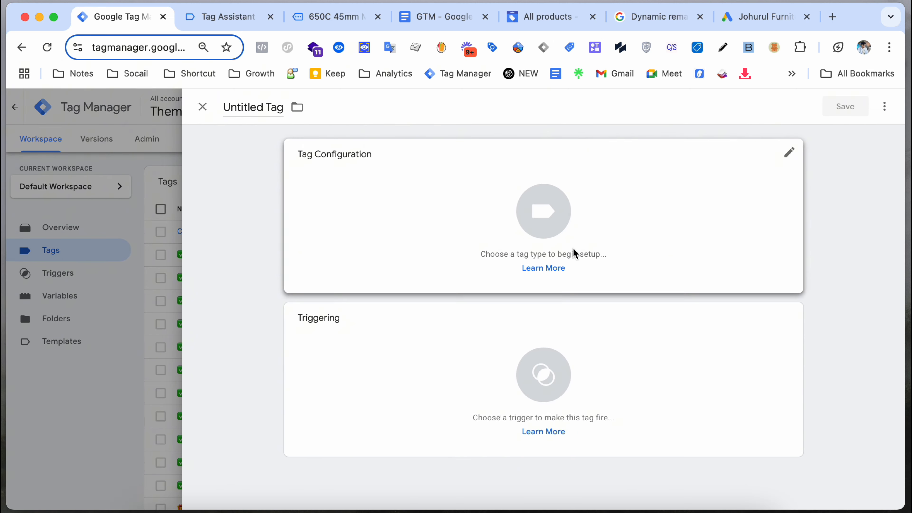
click(94, 261)
click(849, 184)
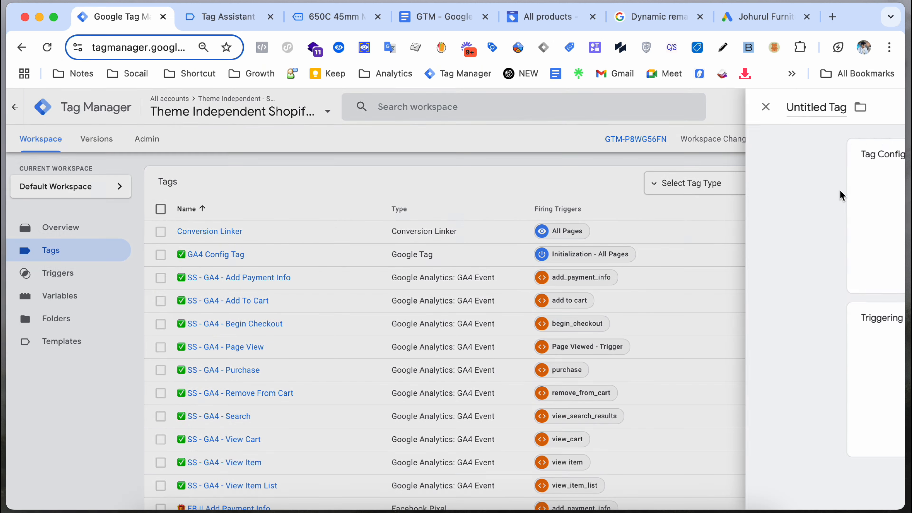
click(667, 237)
click(702, 239)
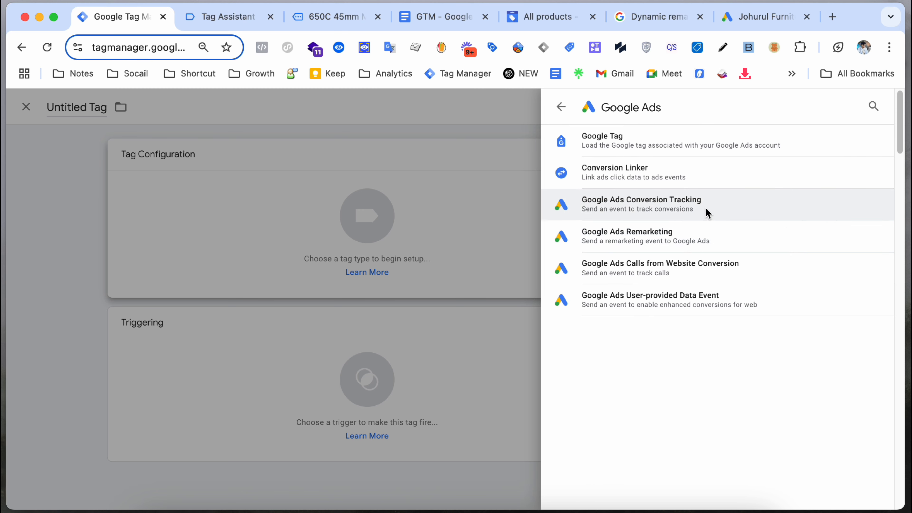
click(670, 239)
click(360, 279)
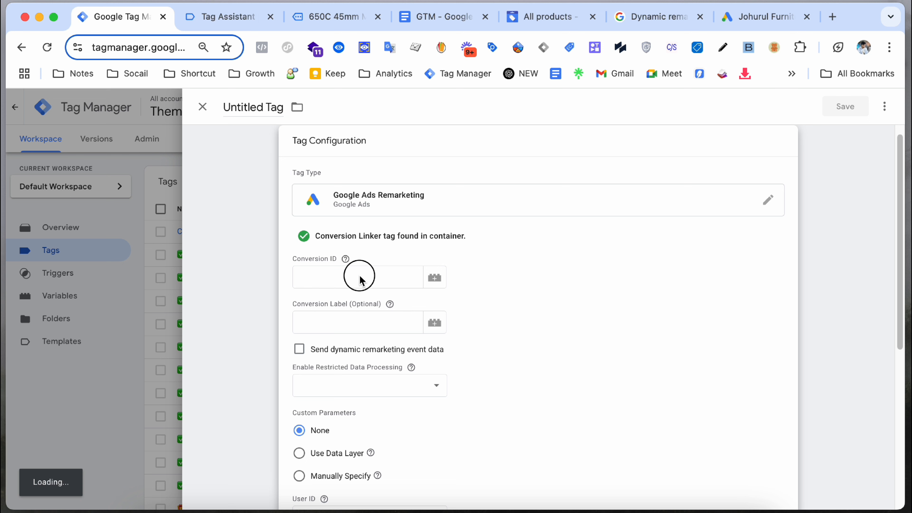
key(super+v)
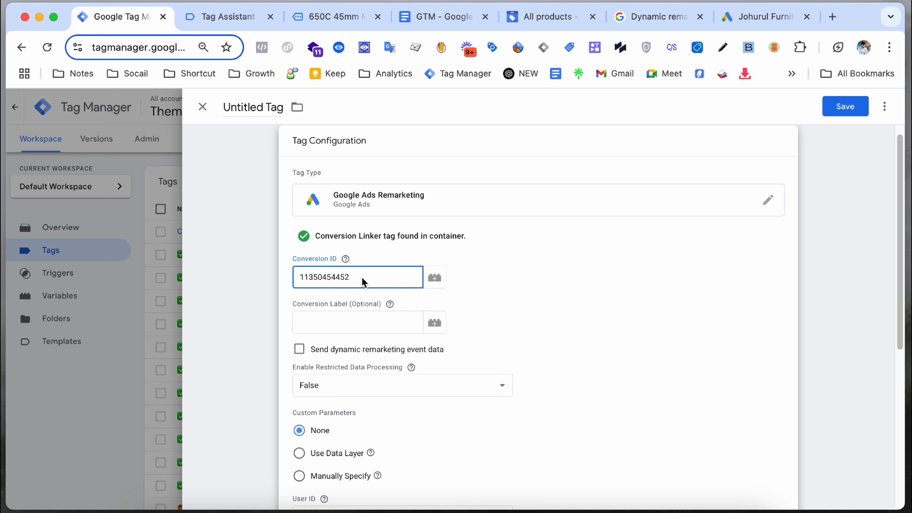
click(350, 292)
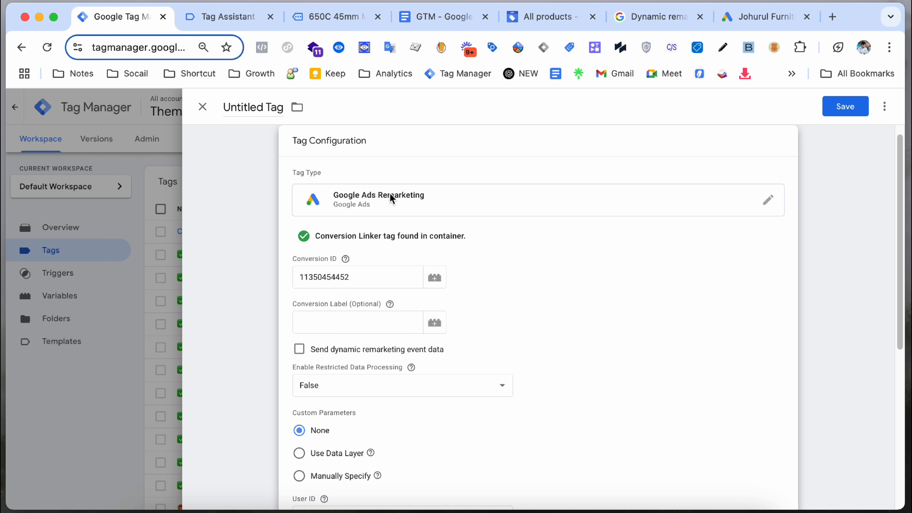
click(428, 16)
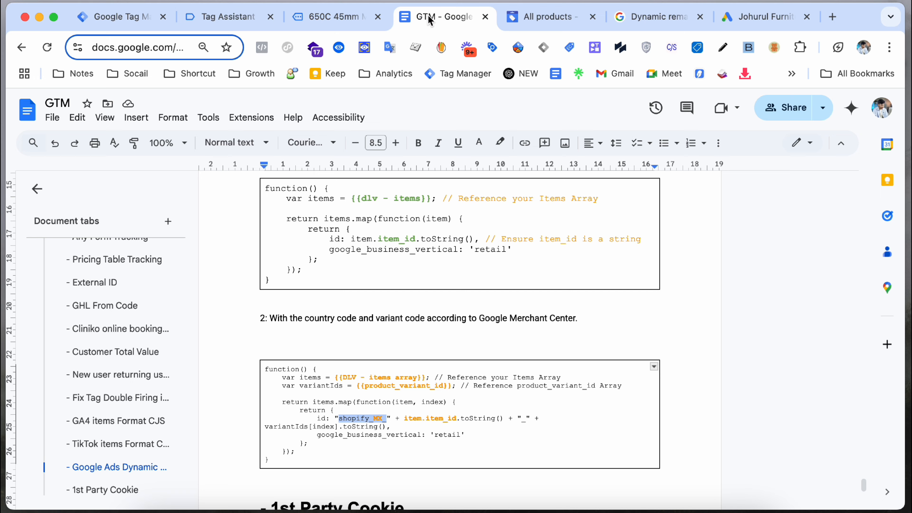
click(623, 19)
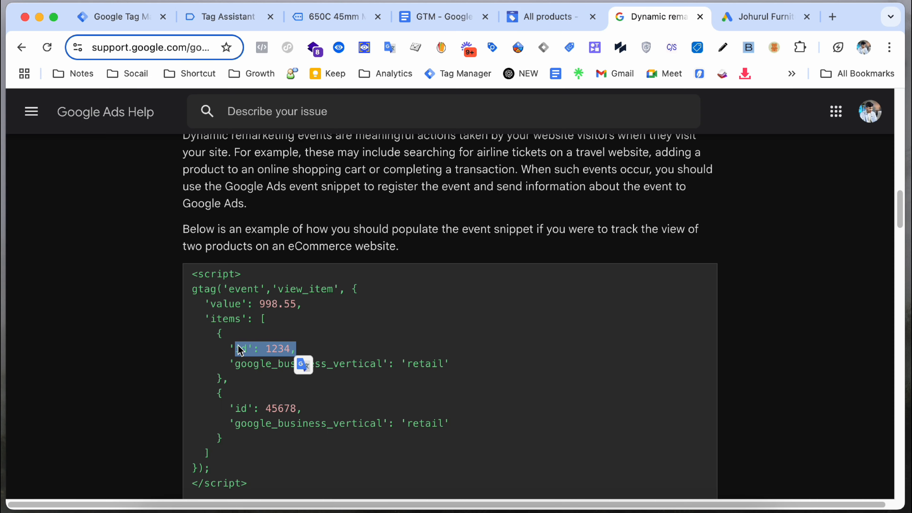
scroll(247, 348, down, 10)
scroll(247, 349, up, 1)
drag(197, 178, 231, 262)
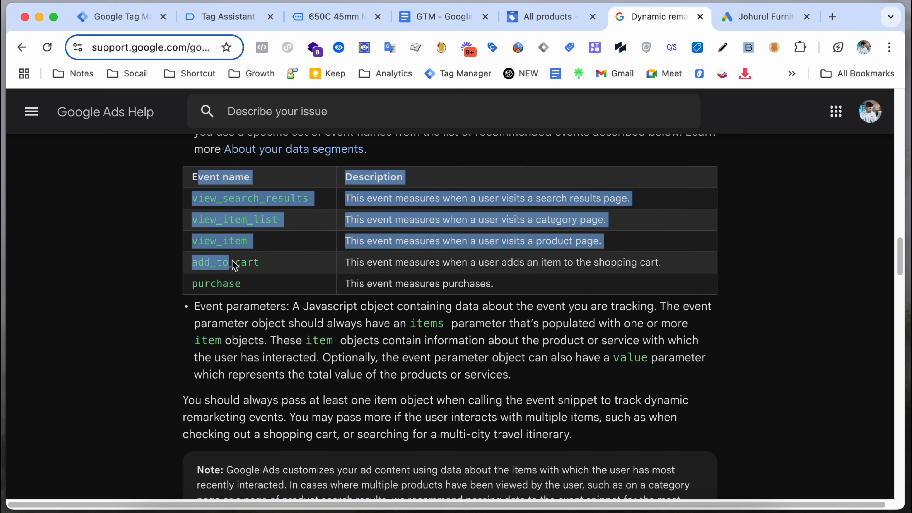
click(238, 204)
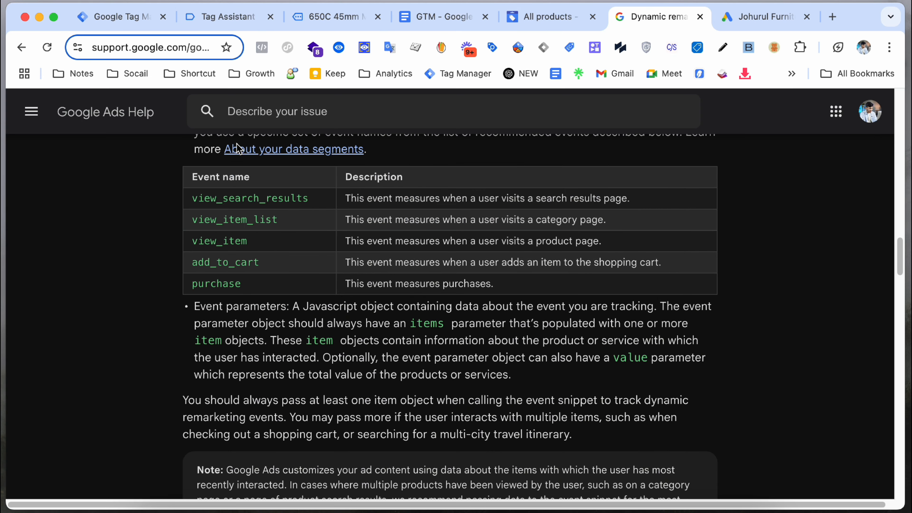
click(144, 21)
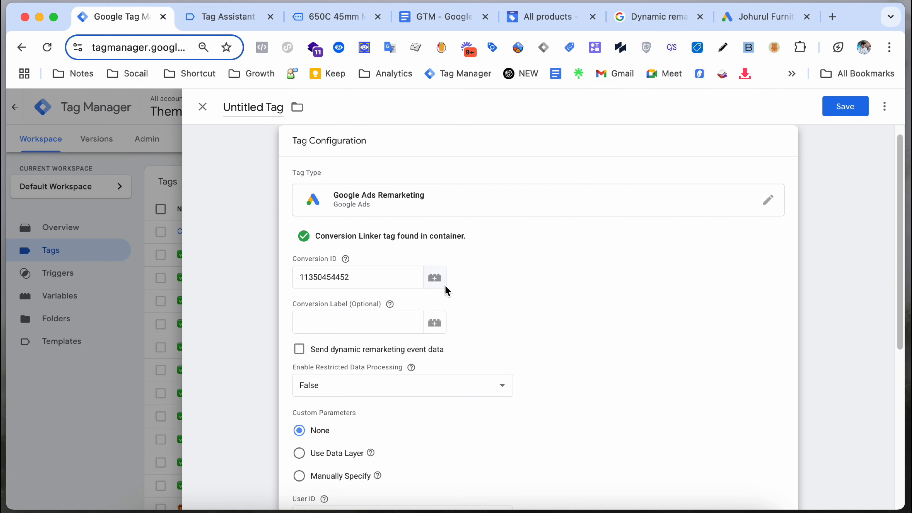
Step: Replace the typed Conversion ID with a new Constant variable holding the pasted ID
double_click(402, 285)
key(BackSpace)
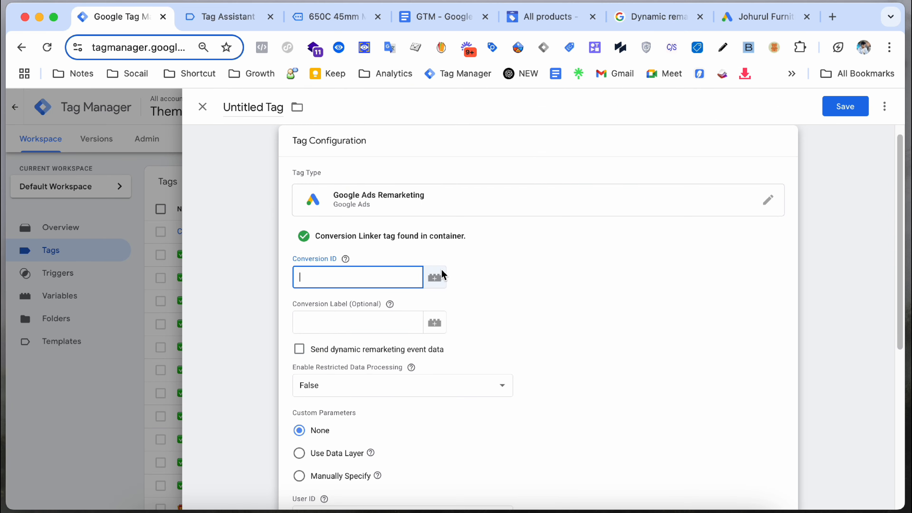
click(439, 276)
click(874, 106)
click(539, 215)
scroll(539, 324, down, 10)
click(467, 323)
click(379, 268)
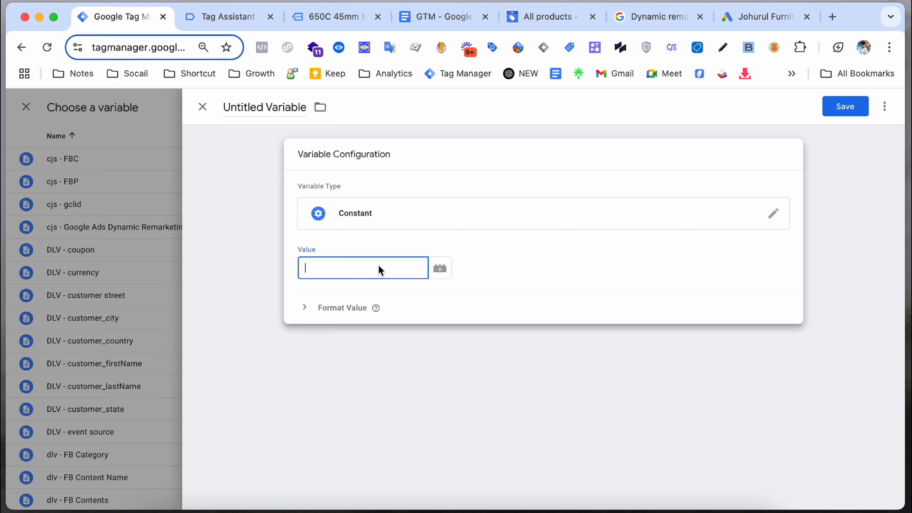
key(super+v)
Step: Name the constant variable 'Google Ads Conversion ID' and save it
click(370, 221)
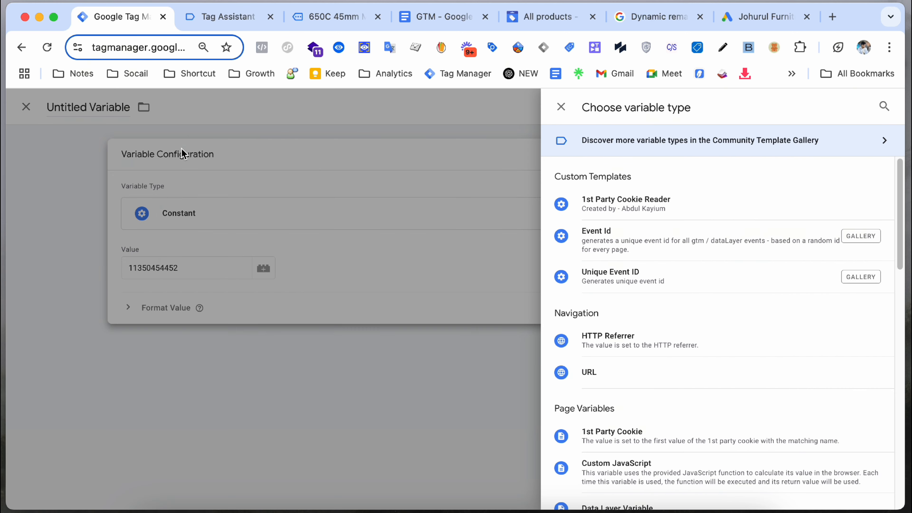
click(181, 149)
click(252, 108)
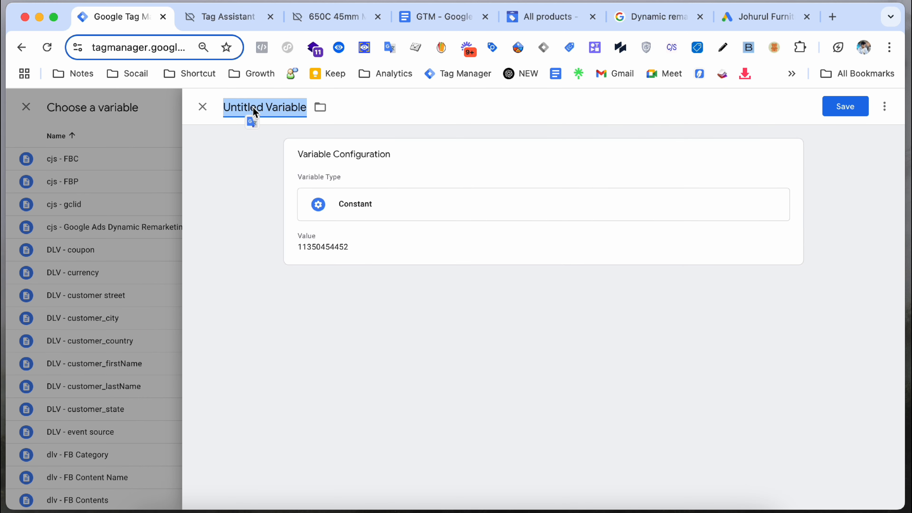
text(Google A)
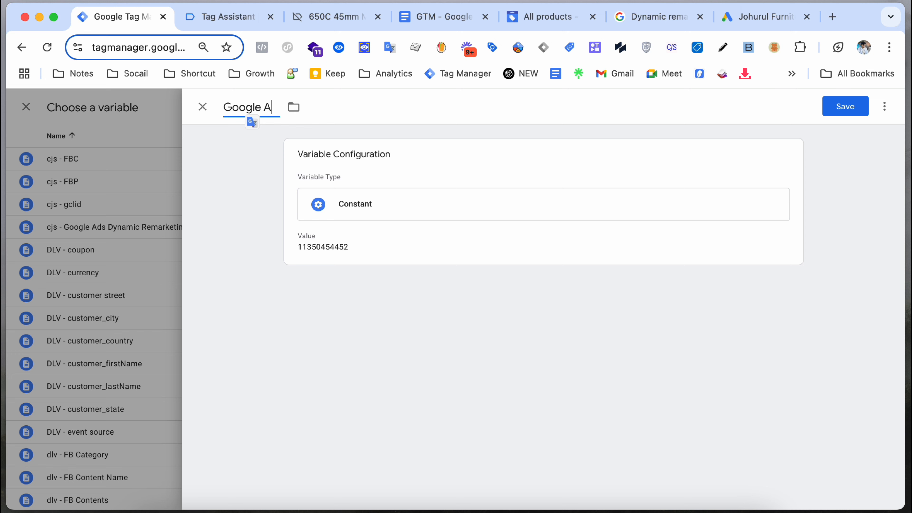
text(ds Conver)
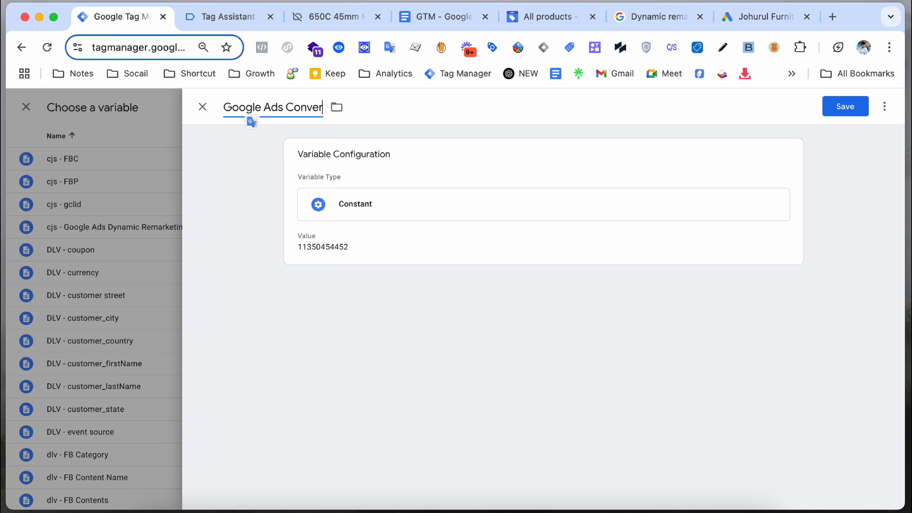
text(sion ID)
click(847, 106)
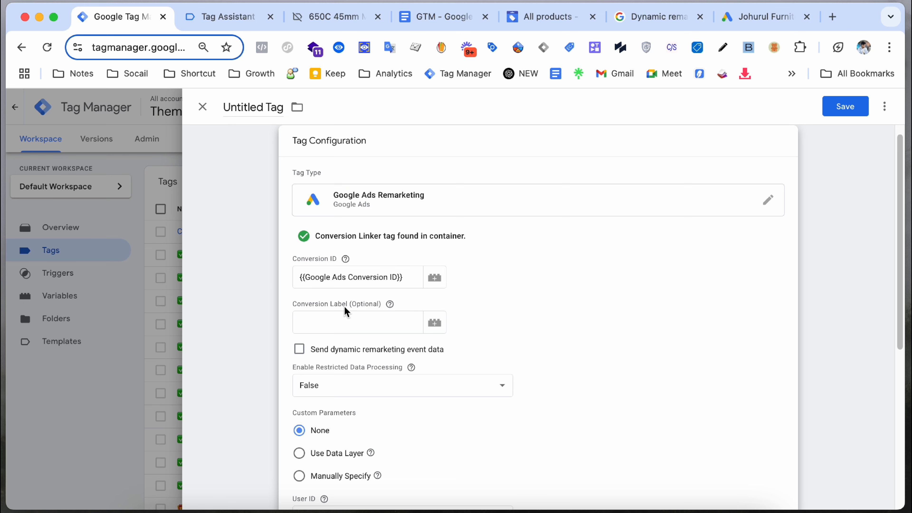
Step: Enable Send dynamic remarketing event data and look up event names in Google Ads Help
scroll(459, 333, down, 5)
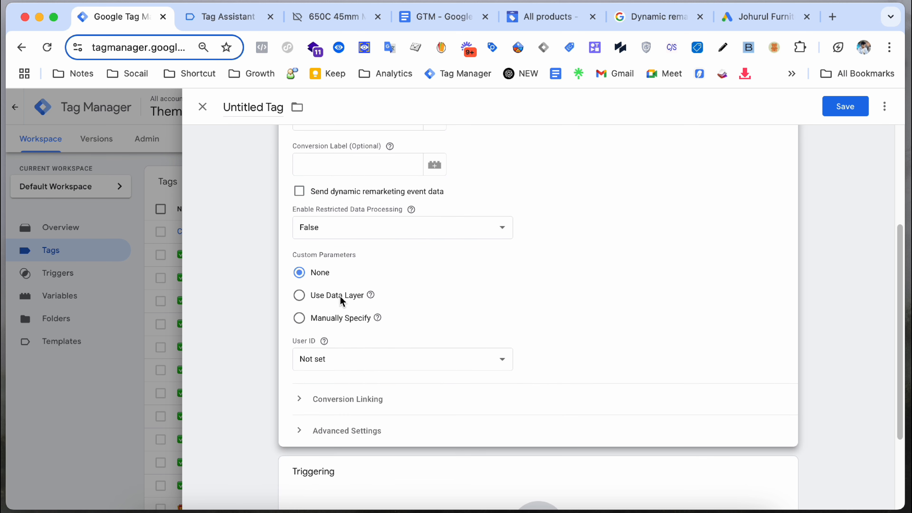
scroll(362, 280, up, 2)
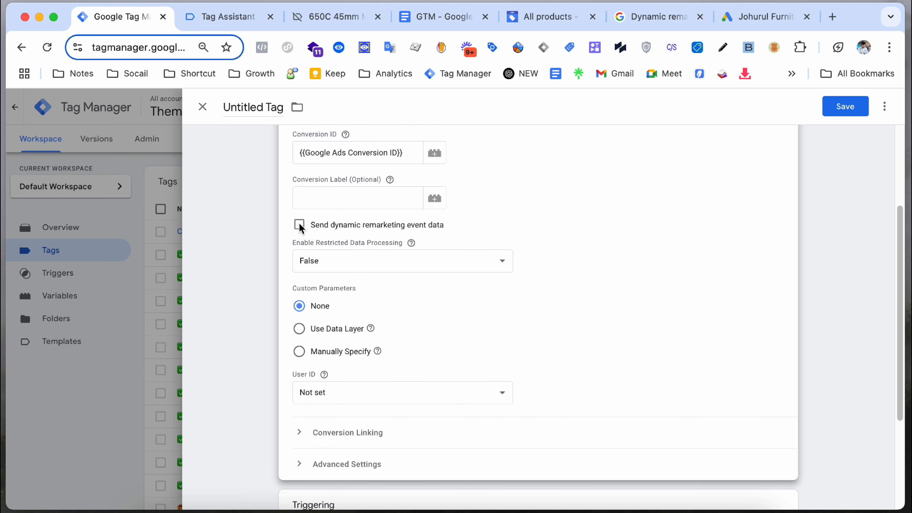
click(299, 226)
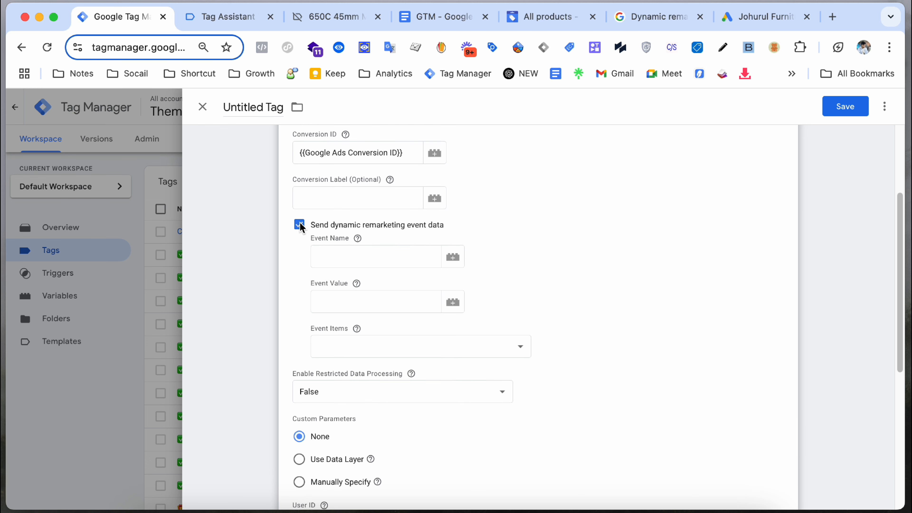
click(327, 258)
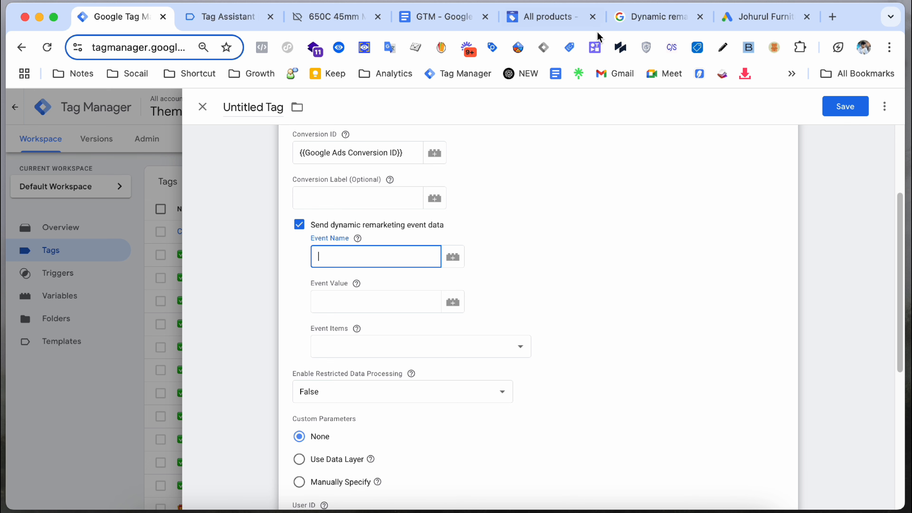
click(641, 22)
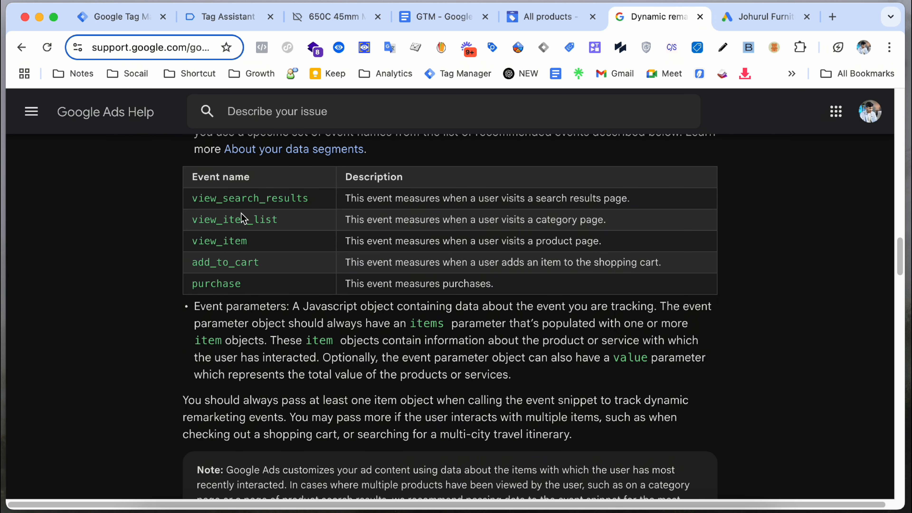
Step: Copy view_item from the help table as the Event Name and check its Tag Assistant data
double_click(229, 242)
right_click(229, 246)
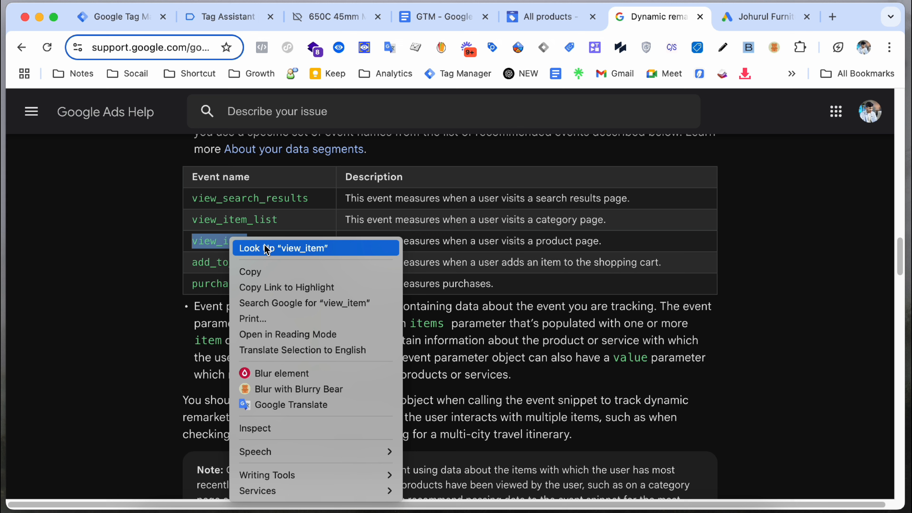
click(257, 269)
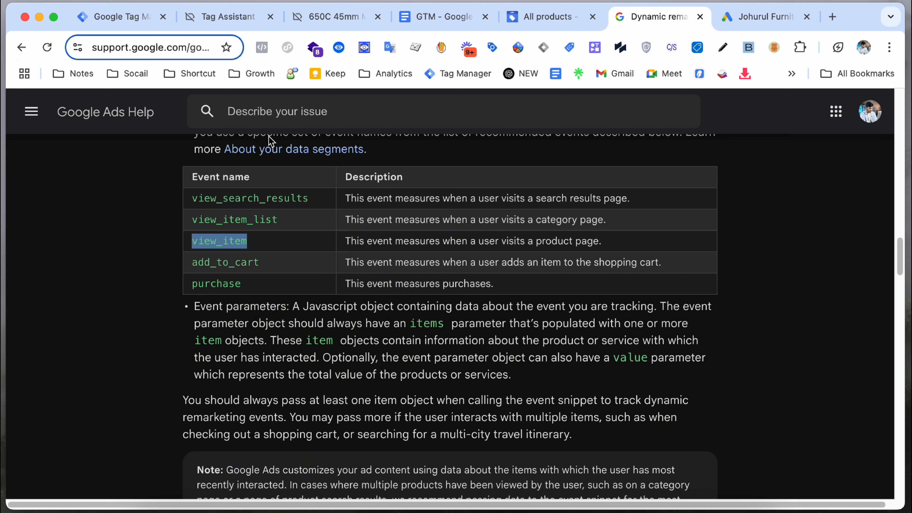
click(133, 17)
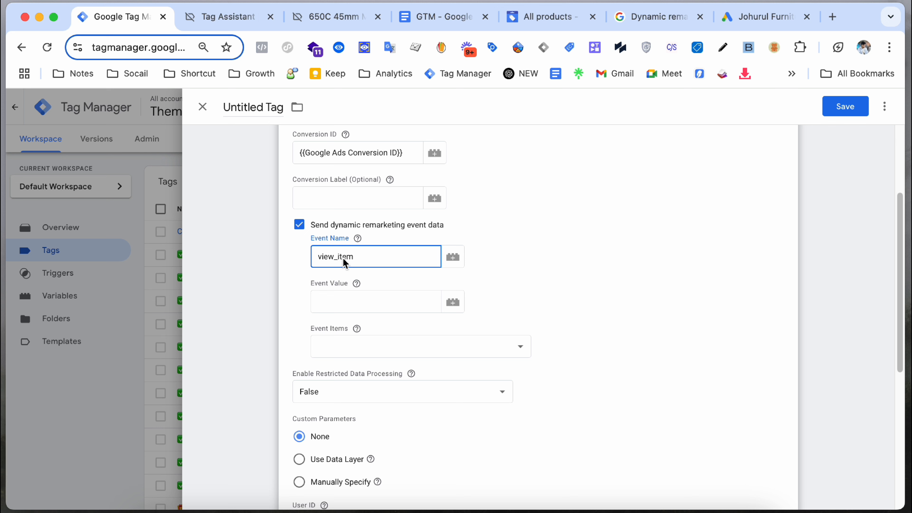
click(355, 304)
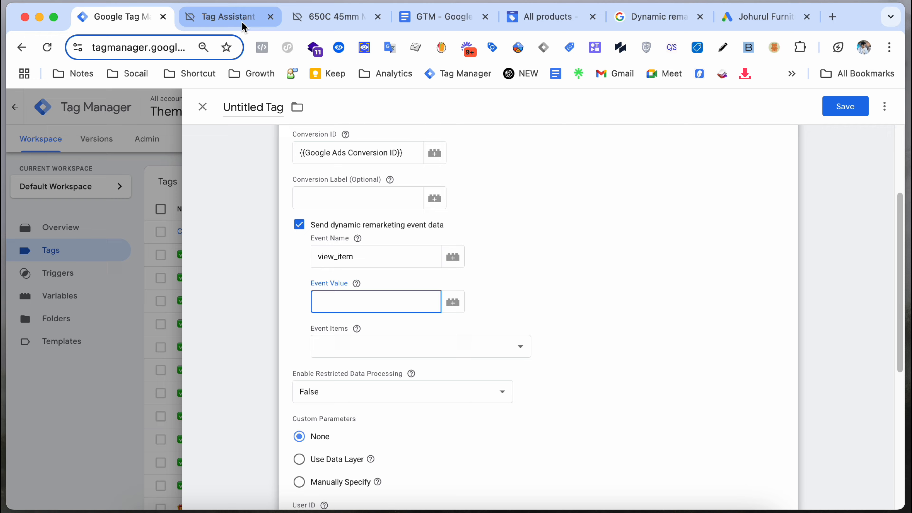
click(339, 18)
click(239, 19)
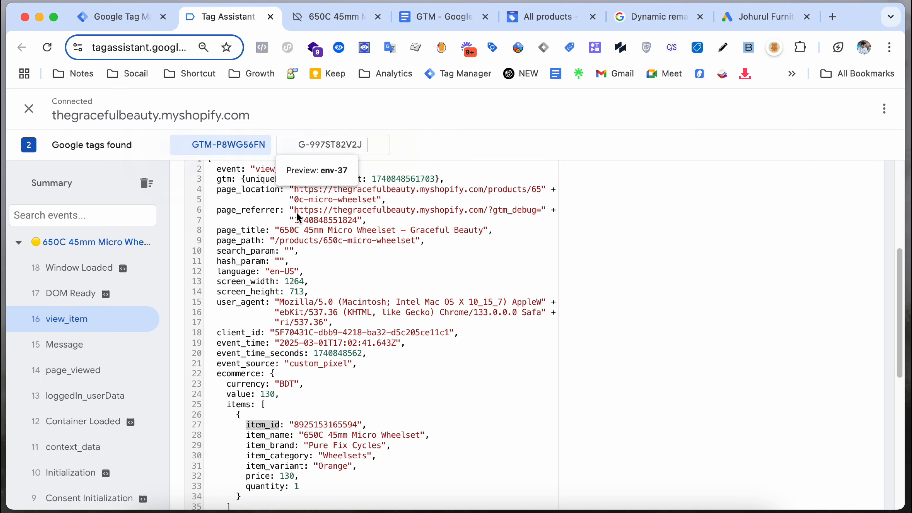
scroll(287, 212, down, 1)
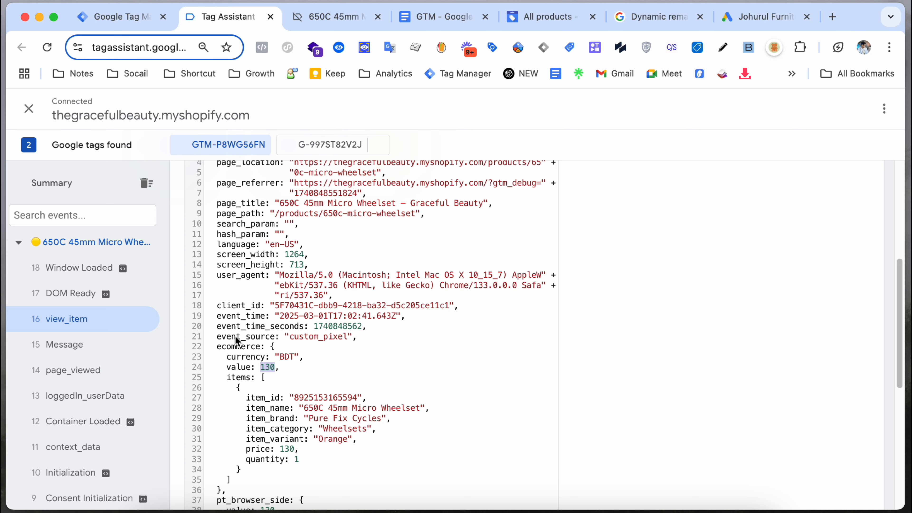
click(118, 17)
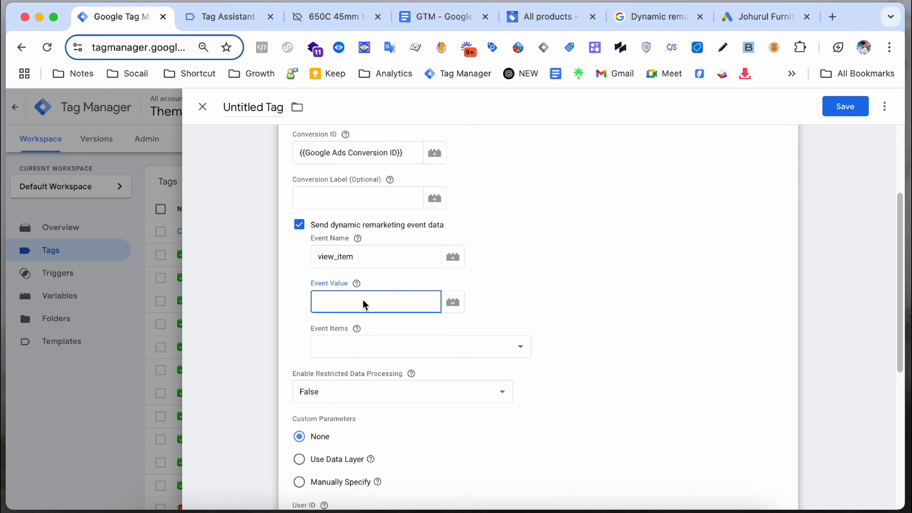
Step: Map Event Value to {{DLV - Value}} and Event Items to {{cjs - Google Ads Dynamic Remarketing Items Array}}
text({{value)
click(351, 325)
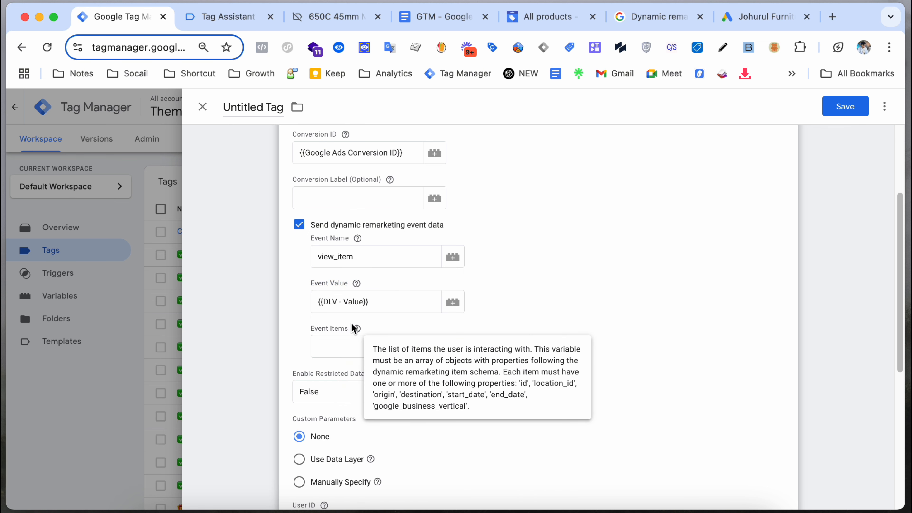
click(345, 340)
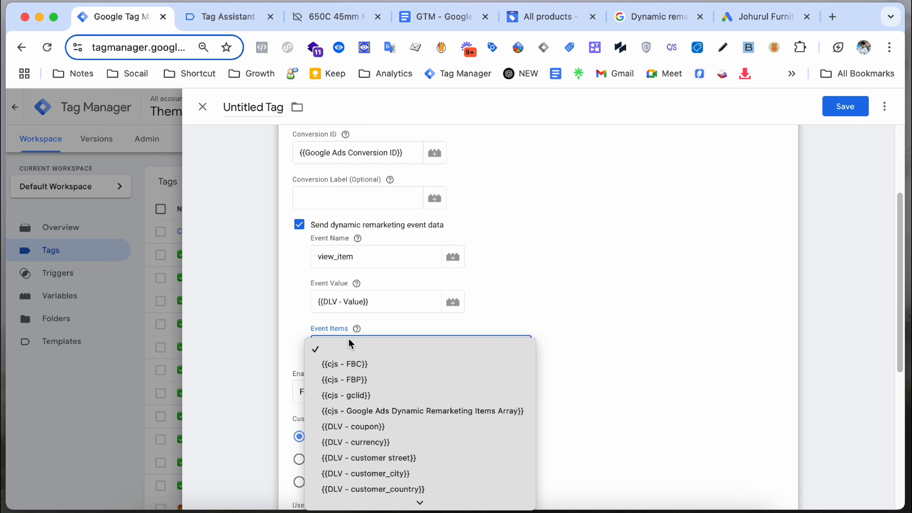
click(553, 309)
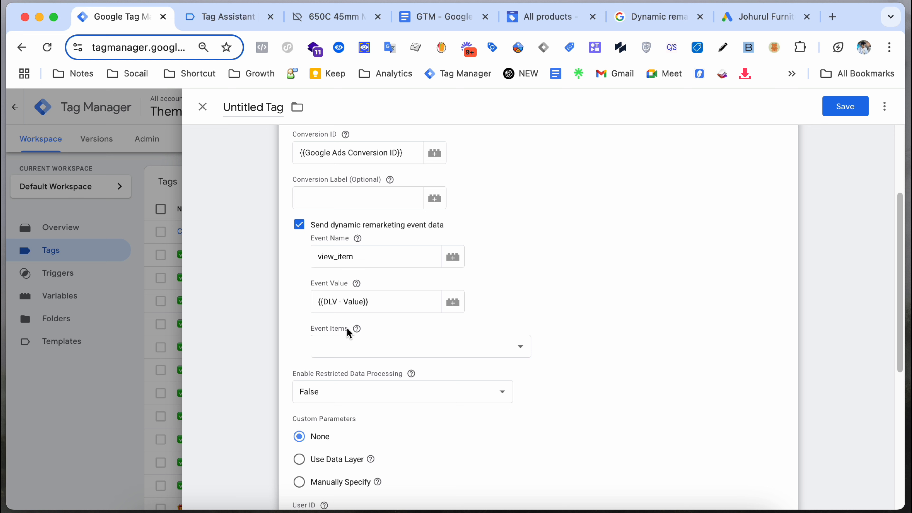
mouse_move(357, 329)
click(415, 346)
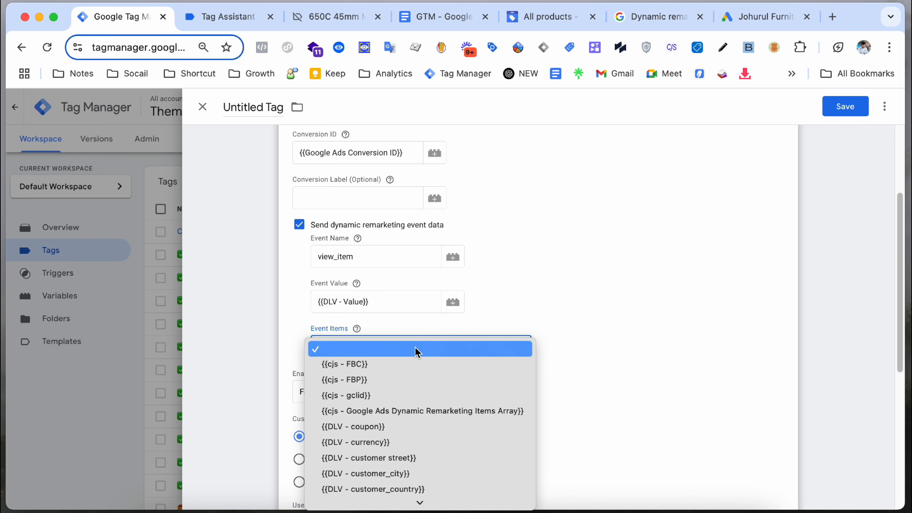
click(423, 413)
scroll(613, 318, down, 2)
scroll(614, 319, down, 5)
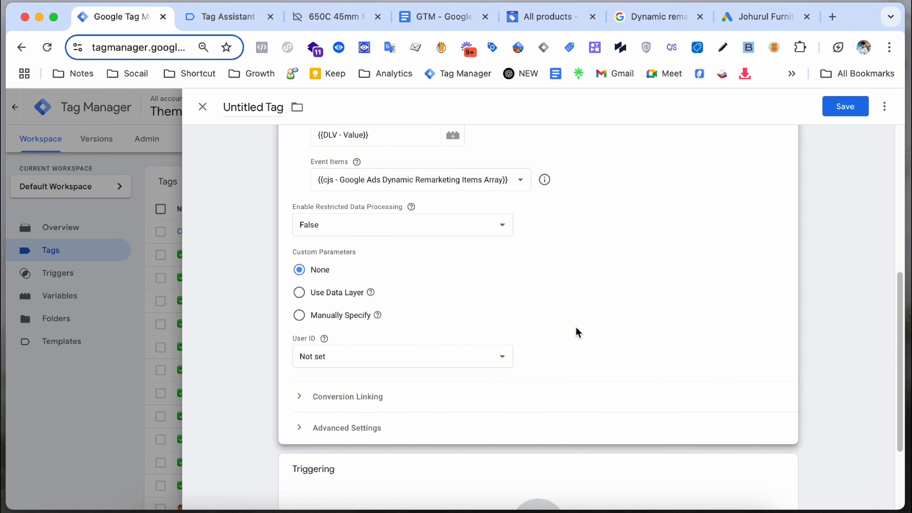
click(426, 358)
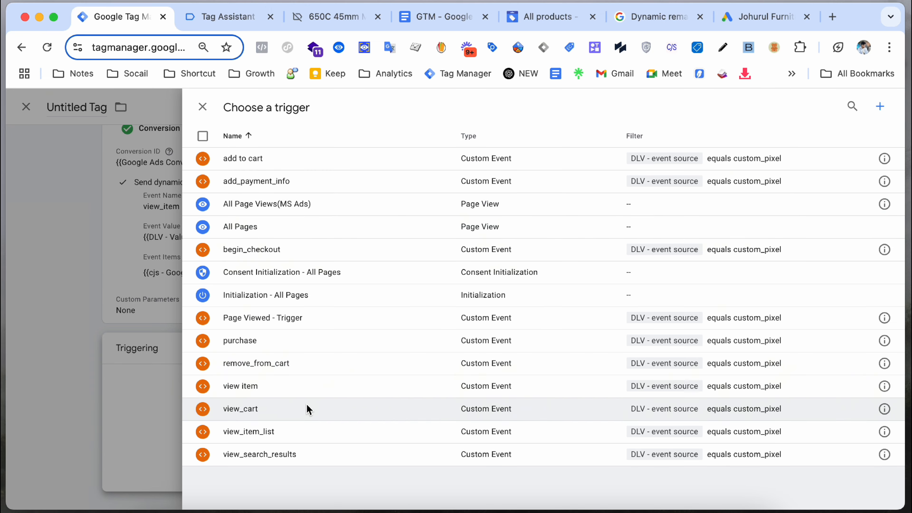
Step: Set the view item custom event as the tag's firing trigger
click(311, 391)
scroll(326, 374, up, 3)
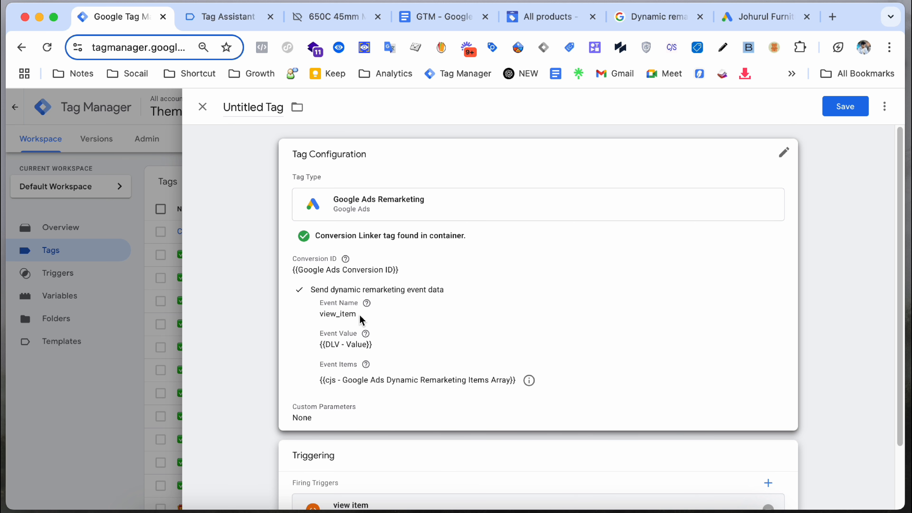
click(463, 312)
scroll(463, 312, down, 5)
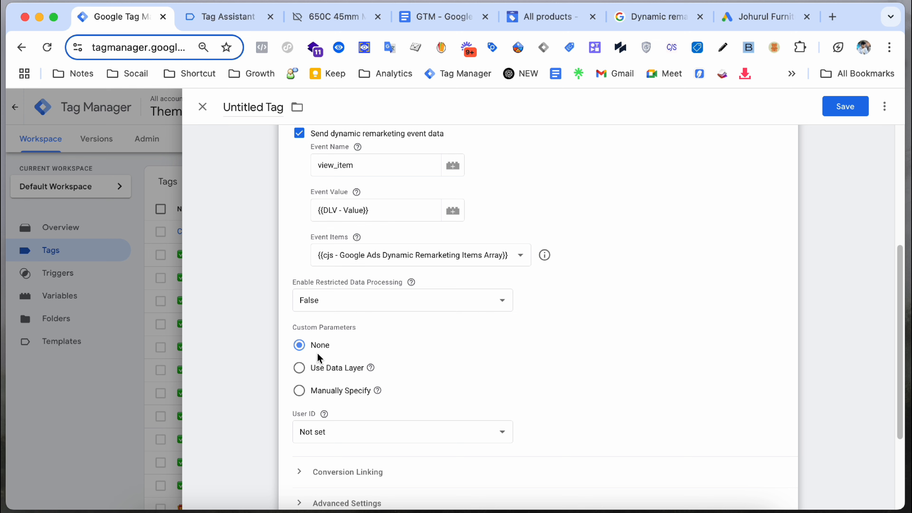
scroll(322, 370, down, 2)
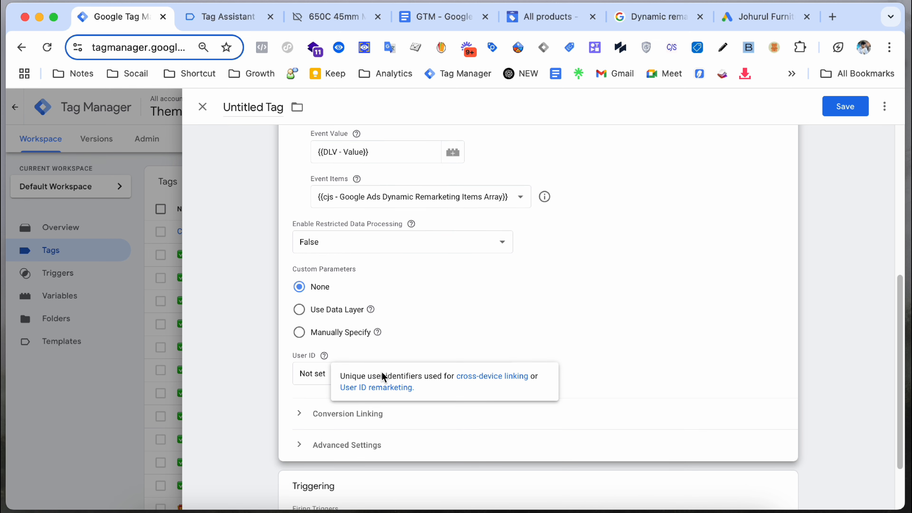
Step: Leave User ID as Not set and expand the Conversion Linking settings
click(327, 374)
scroll(358, 382, down, 10)
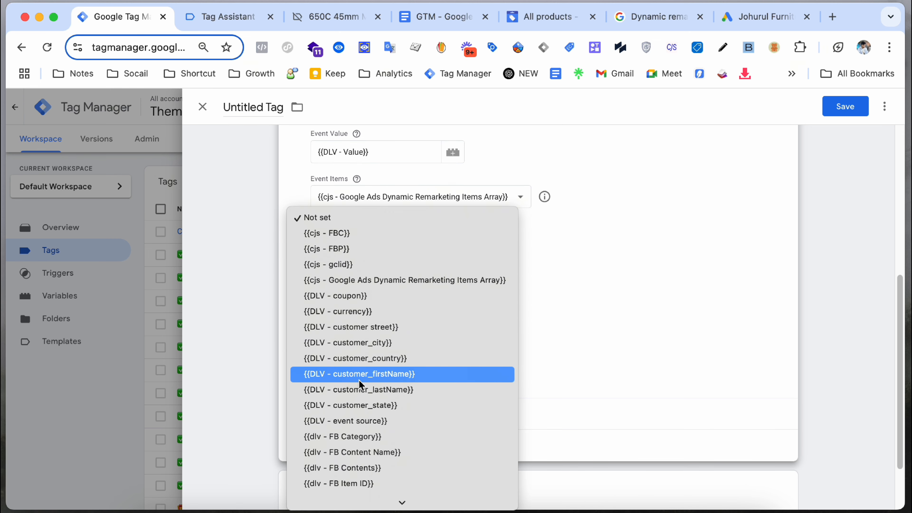
scroll(360, 380, down, 6)
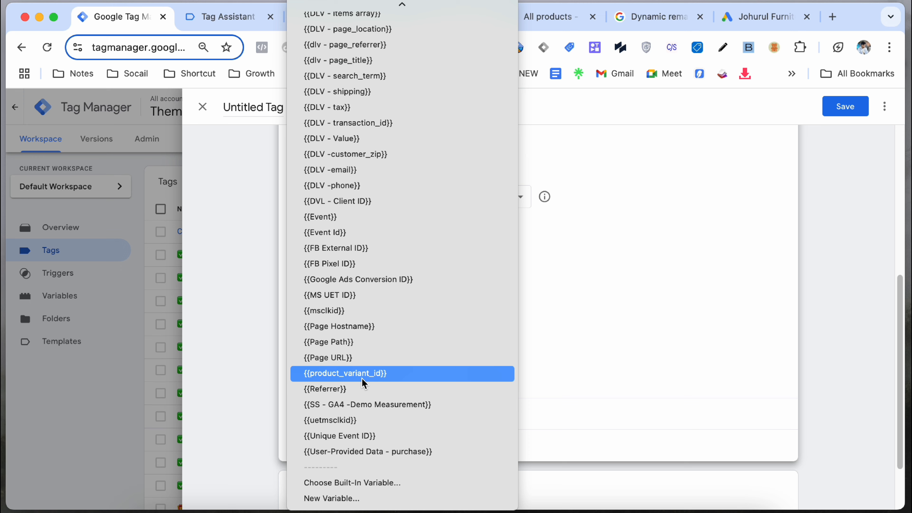
click(605, 333)
click(319, 410)
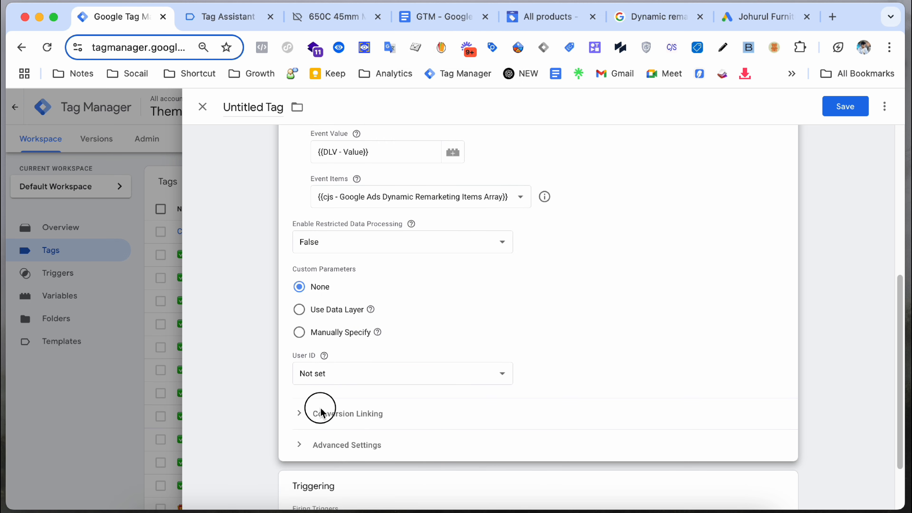
scroll(356, 226, down, 5)
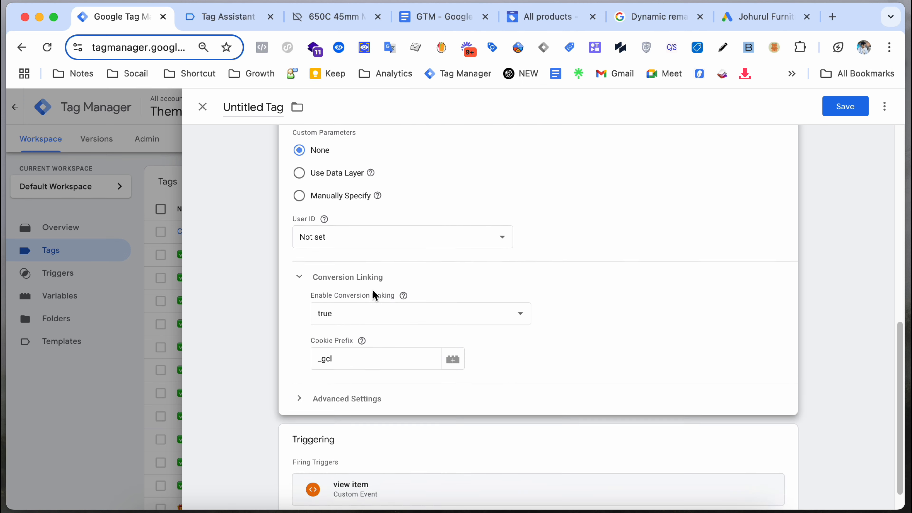
click(248, 18)
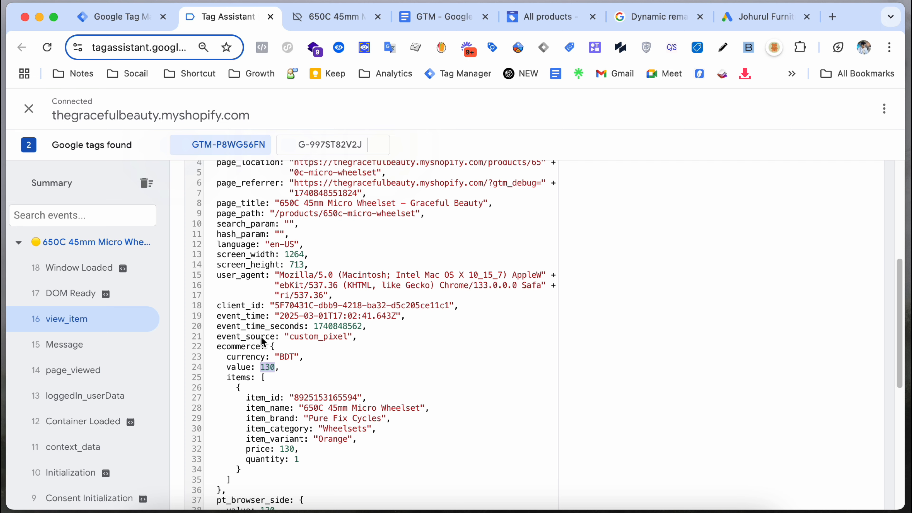
Step: Review the view_item and loggedIn_userData data layers in Tag Assistant
scroll(266, 344, up, 5)
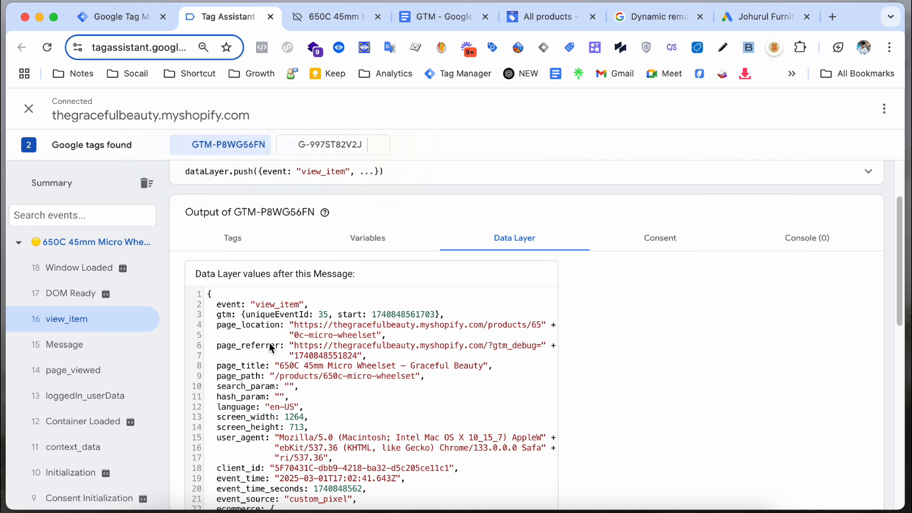
scroll(328, 336, down, 10)
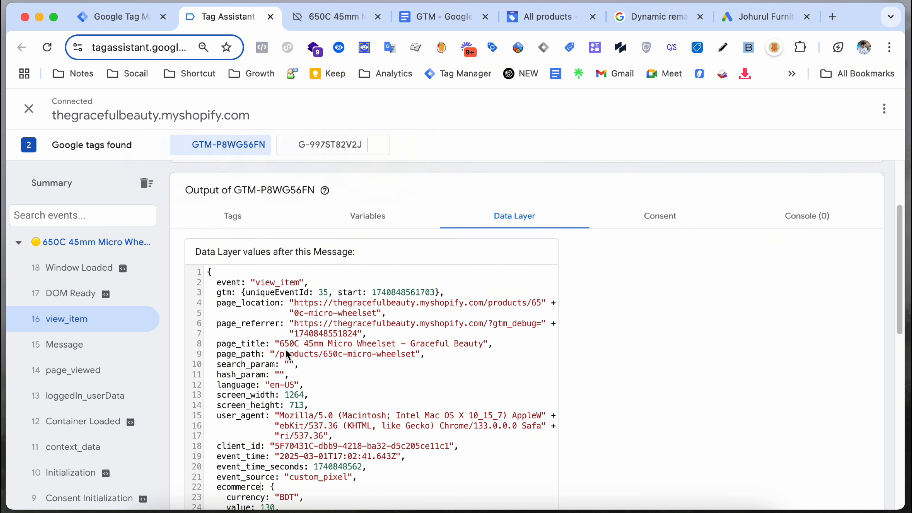
scroll(289, 354, down, 2)
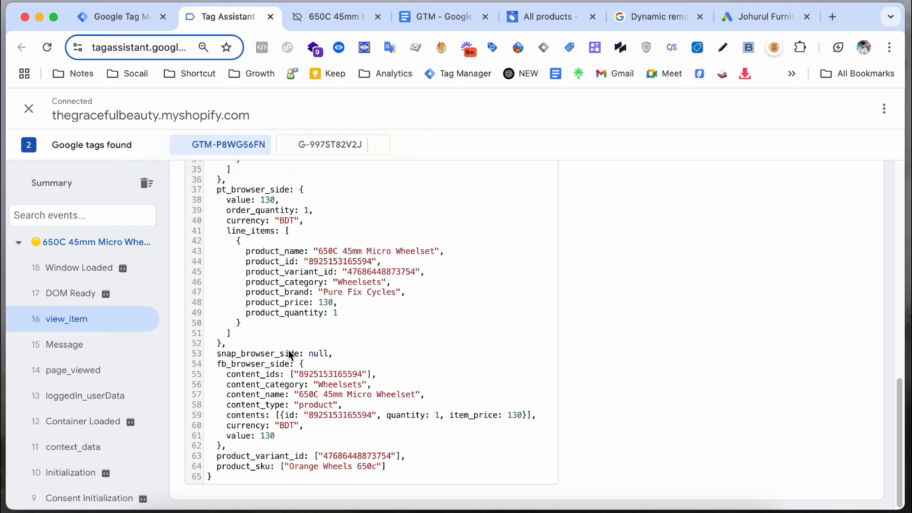
scroll(289, 355, up, 15)
click(103, 397)
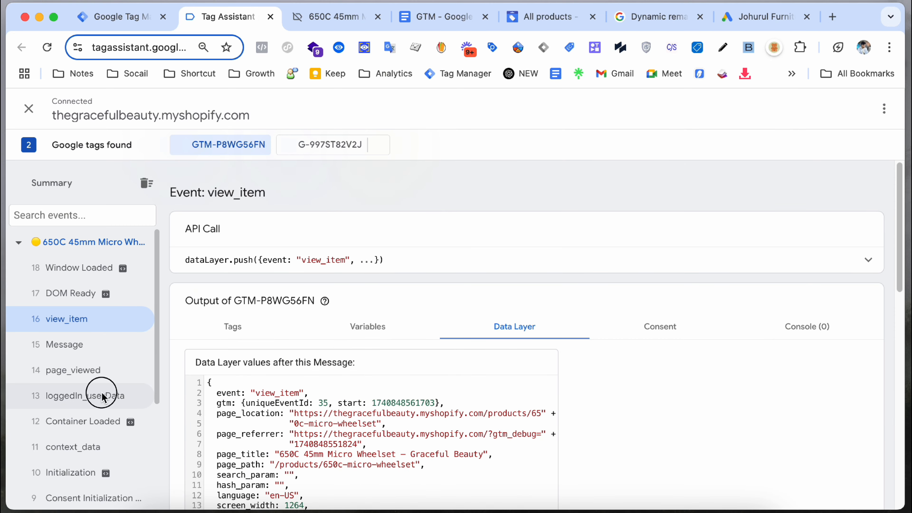
scroll(363, 345, down, 2)
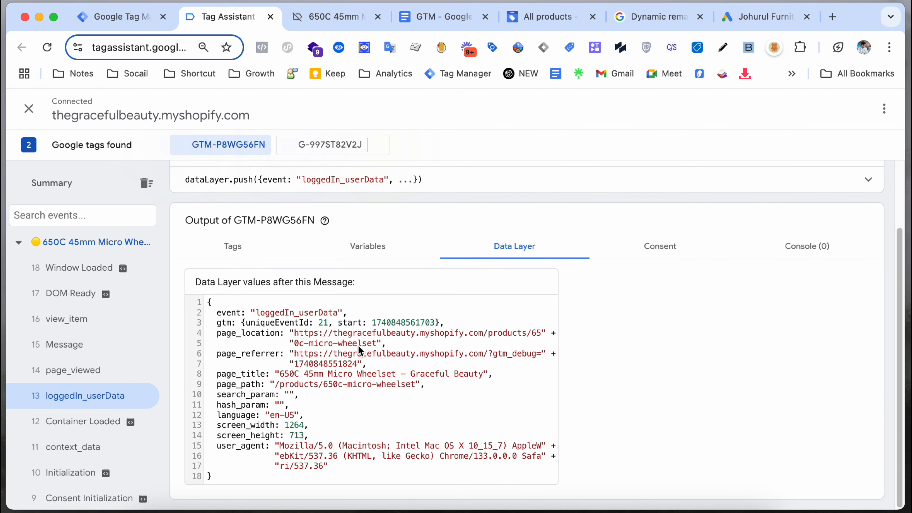
scroll(360, 350, up, 1)
click(108, 370)
click(90, 318)
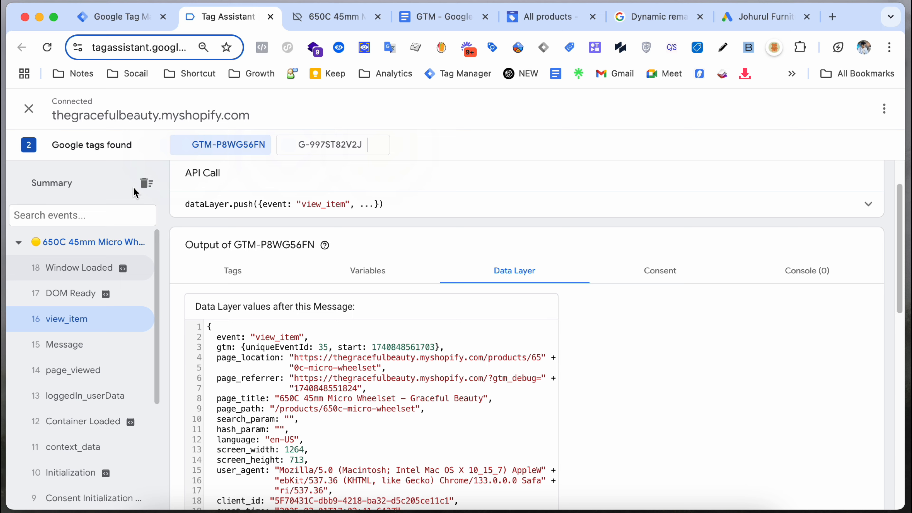
click(119, 24)
Step: Replace the _gcl cookie prefix with the {{cjs - gclid}} variable
click(374, 338)
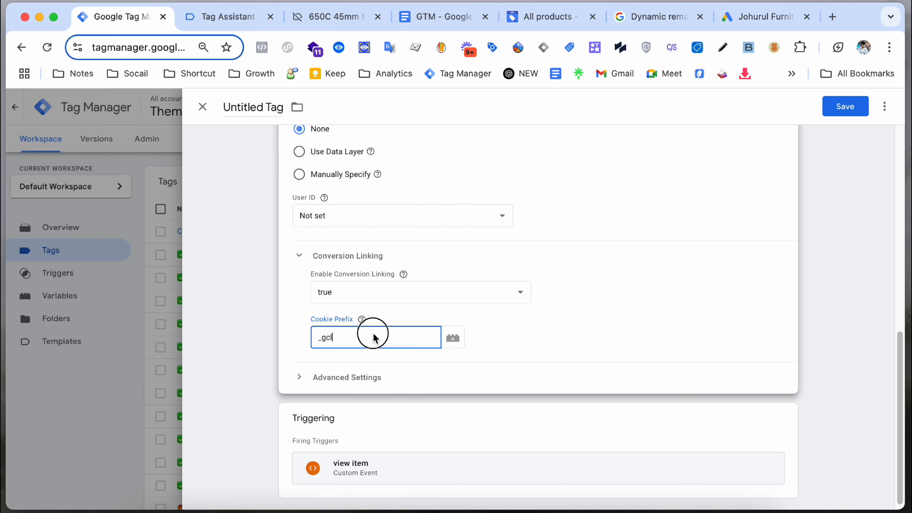
double_click(374, 338)
text({{c)
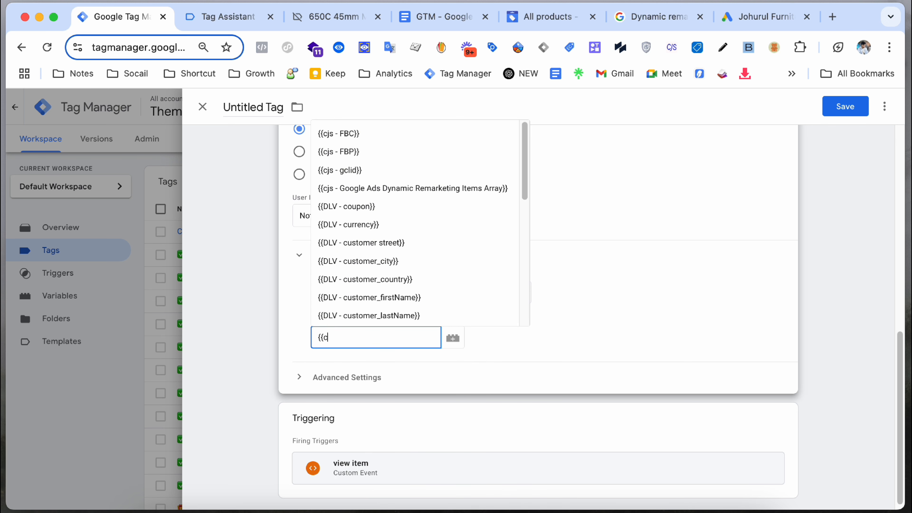
key(BackSpace)
text(gcl)
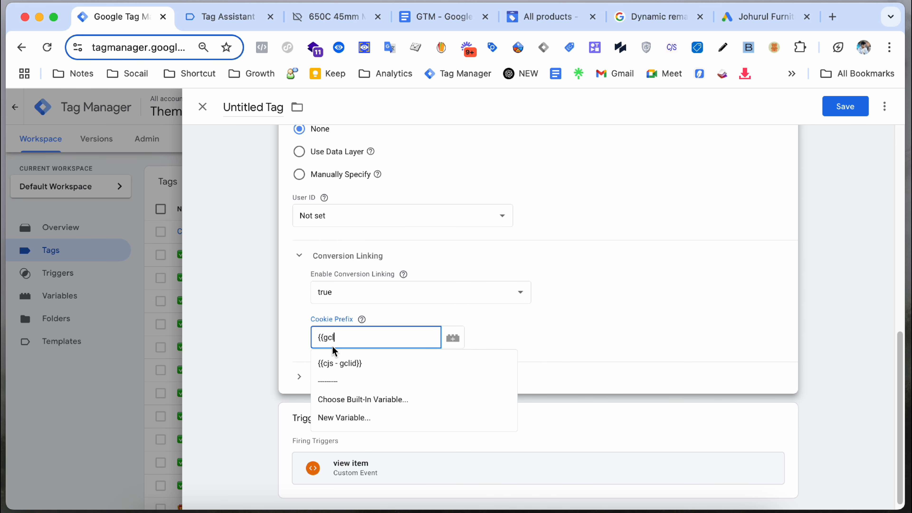
click(330, 360)
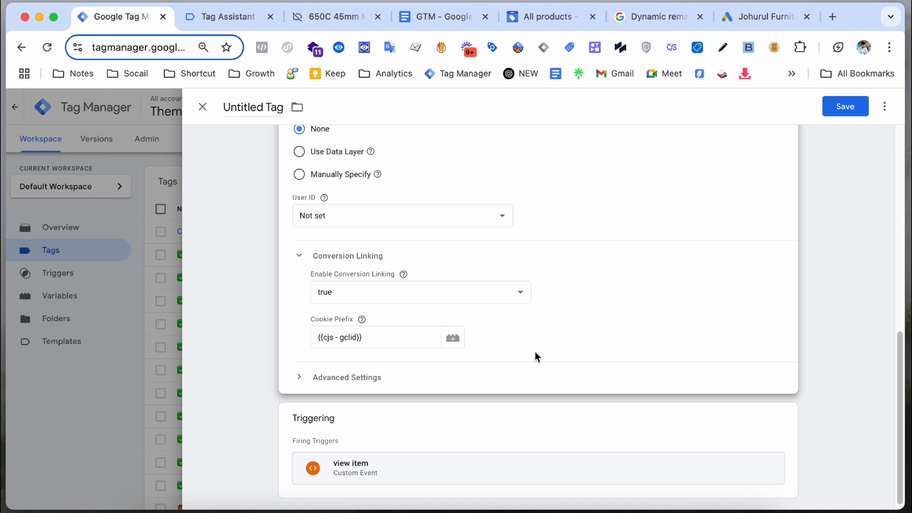
click(387, 343)
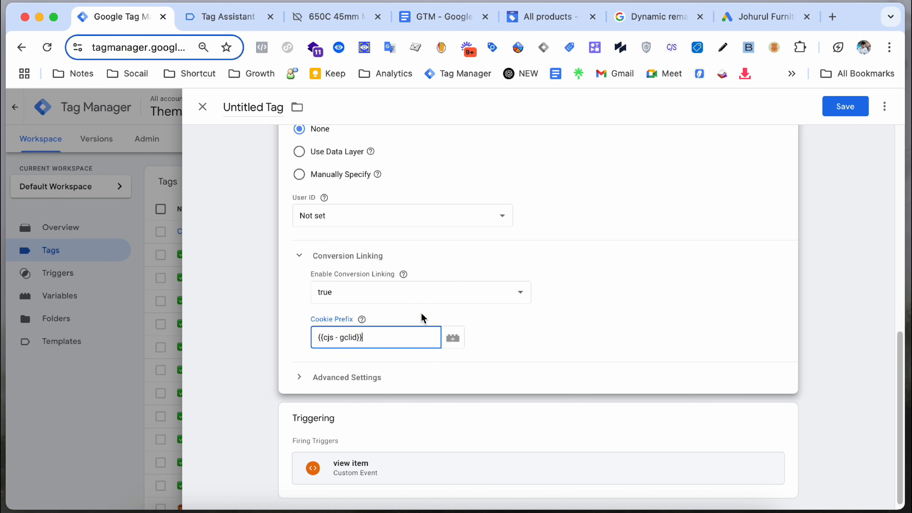
scroll(511, 336, down, 1)
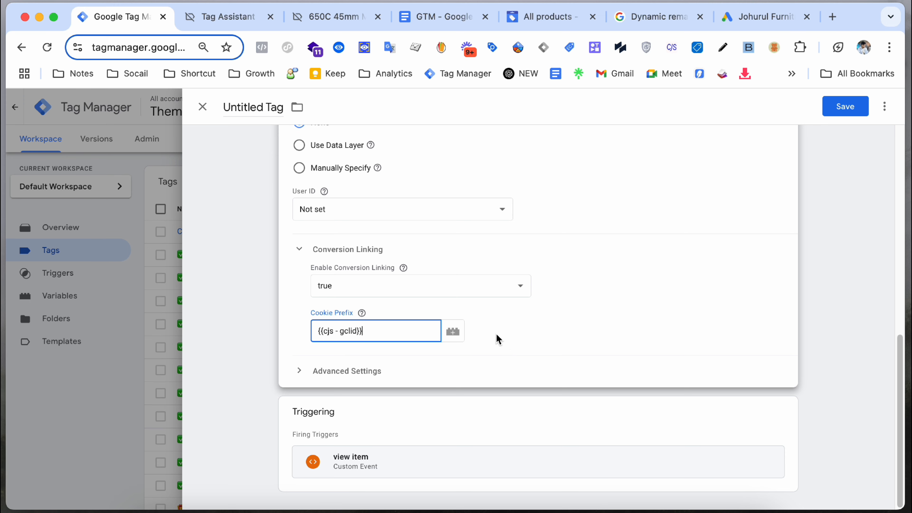
scroll(550, 302, up, 15)
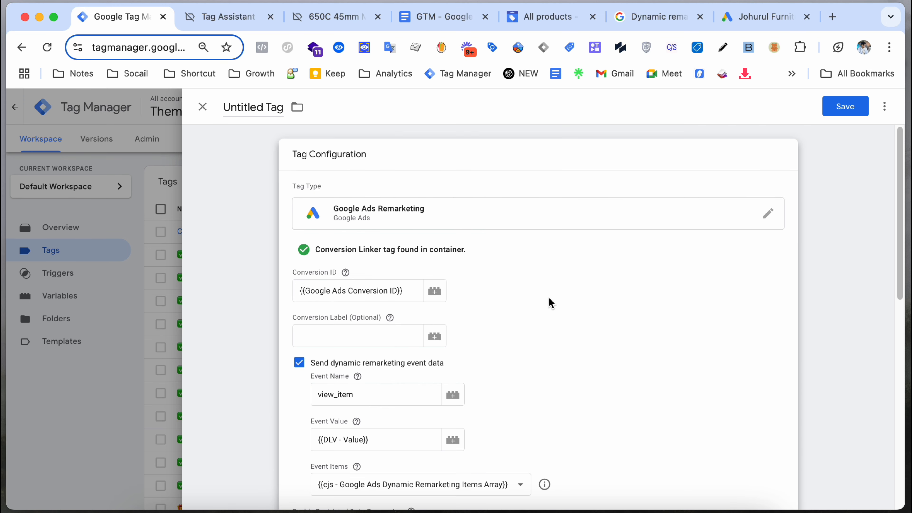
scroll(431, 316, down, 10)
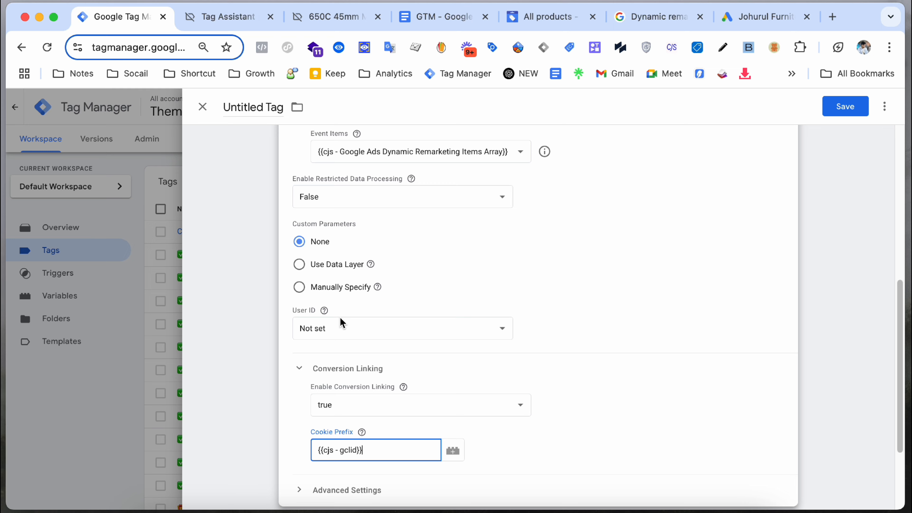
scroll(405, 316, up, 6)
scroll(524, 267, up, 5)
Step: Save the tag and extend the suggested name to 'Google Ads Remarketing - View Item'
click(845, 106)
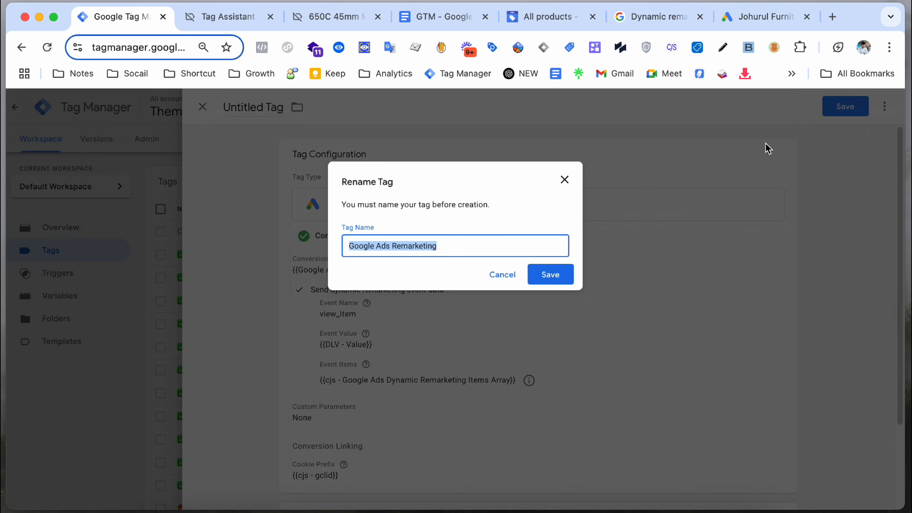
double_click(426, 247)
triple_click(426, 246)
click(373, 250)
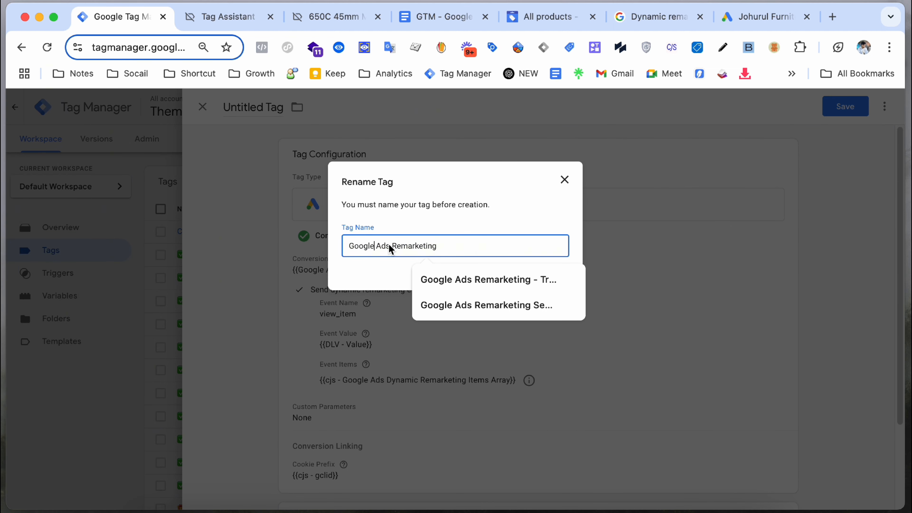
click(393, 244)
click(466, 245)
text(- )
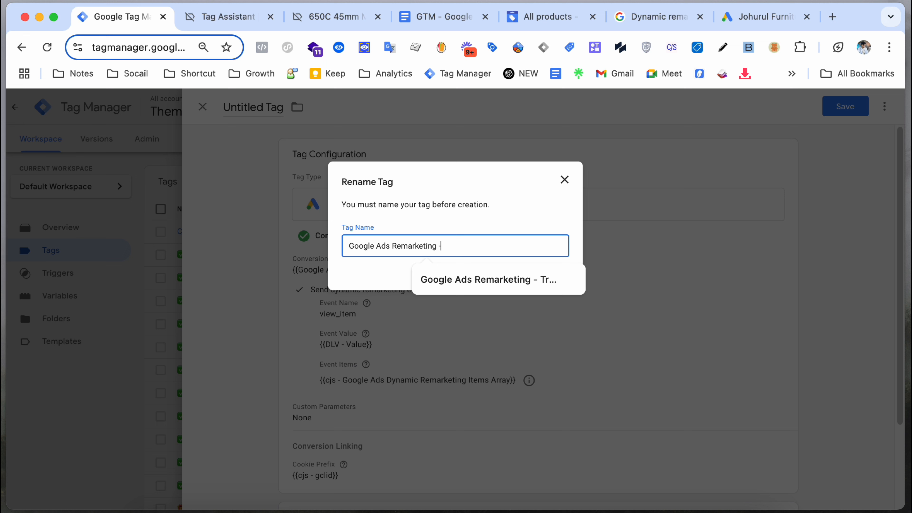
text(Vite )
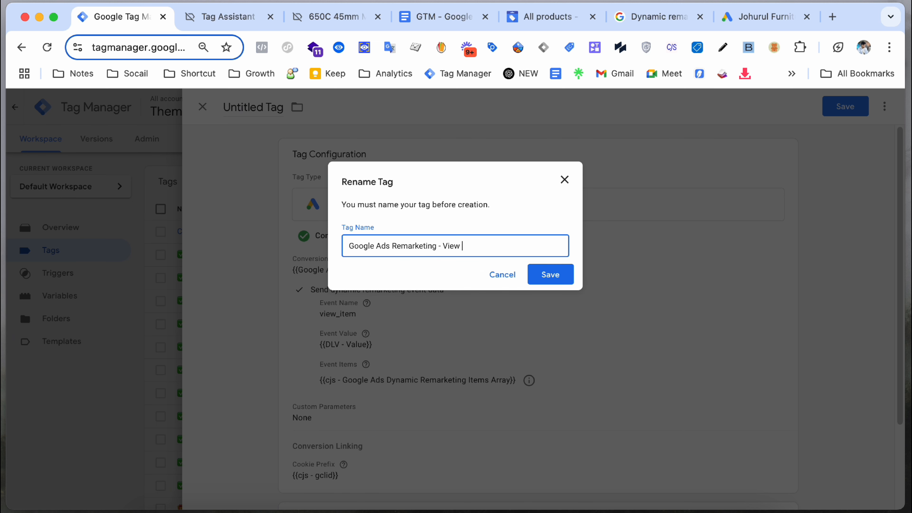
text(Item)
click(347, 247)
key(ctrl+super+space)
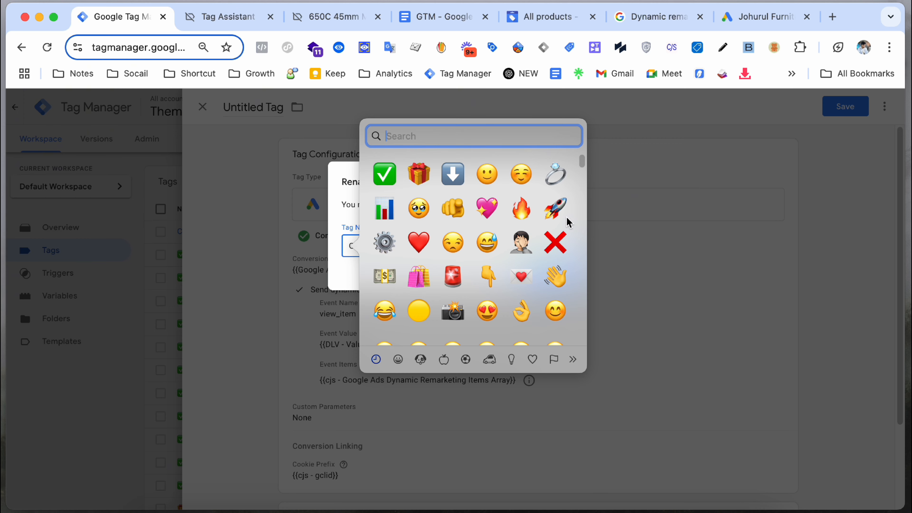
Step: Review the tag and select the purple circle emoji at the start of its name
scroll(521, 248, down, 20)
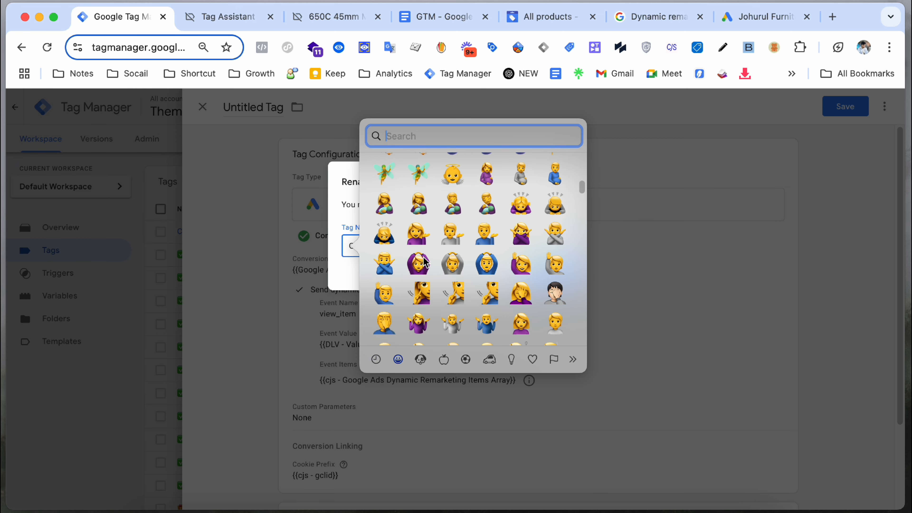
scroll(425, 263, down, 20)
scroll(429, 255, down, 20)
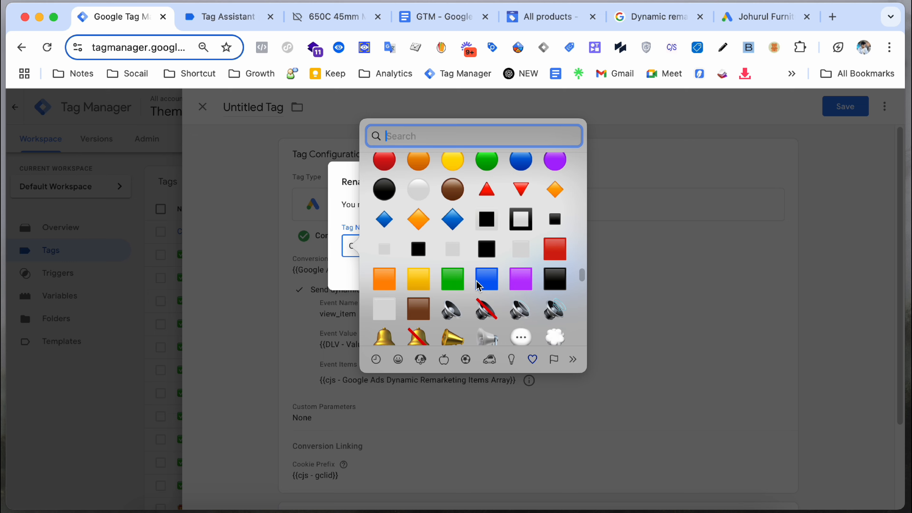
scroll(485, 286, down, 20)
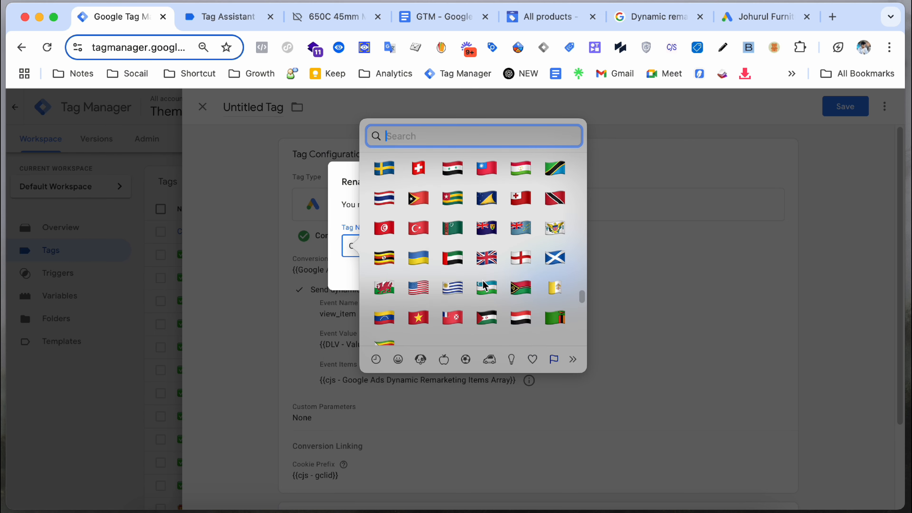
scroll(490, 282, up, 20)
scroll(489, 282, up, 15)
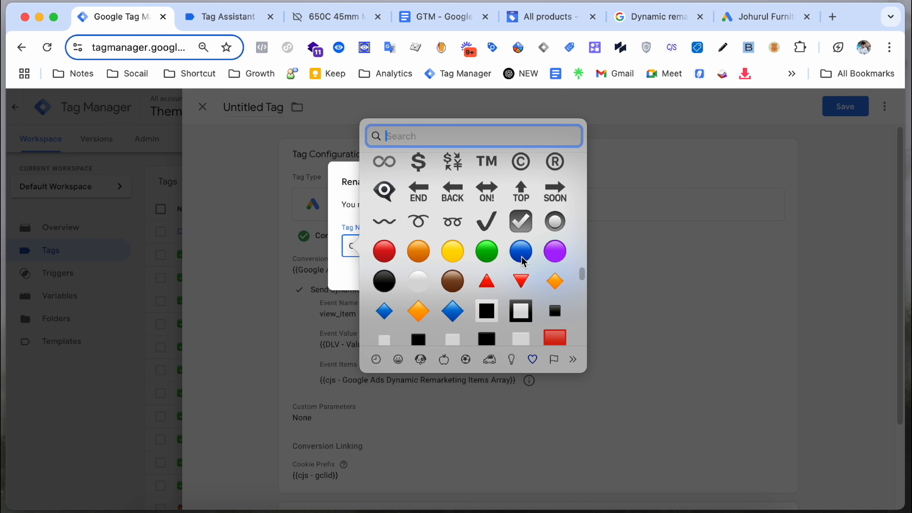
click(555, 252)
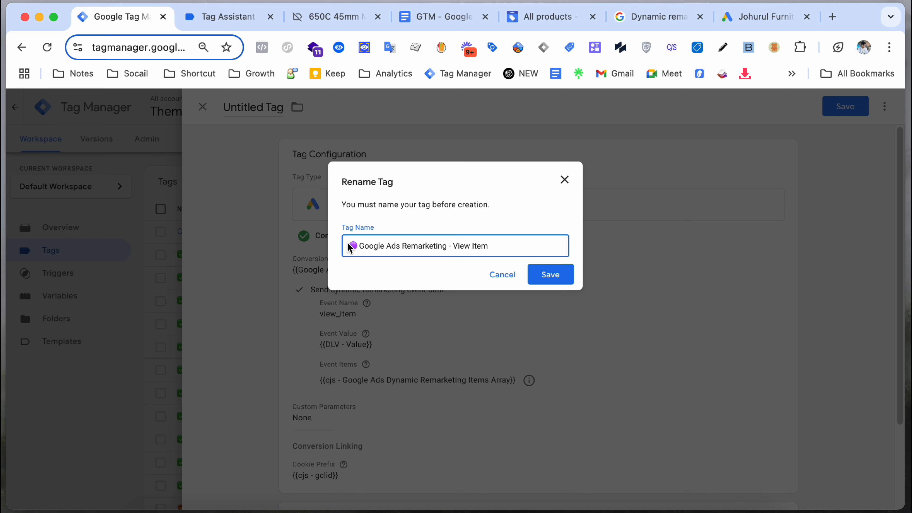
drag(358, 248, 353, 247)
Step: Replace the purple circle emoji in the tag name with a rocket emoji
key(ctrl+super+space)
scroll(451, 239, up, 20)
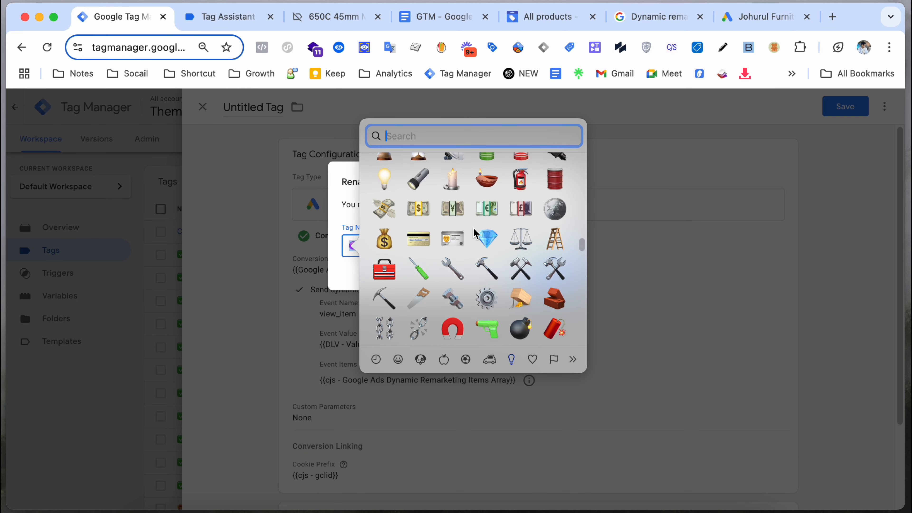
scroll(460, 247, up, 20)
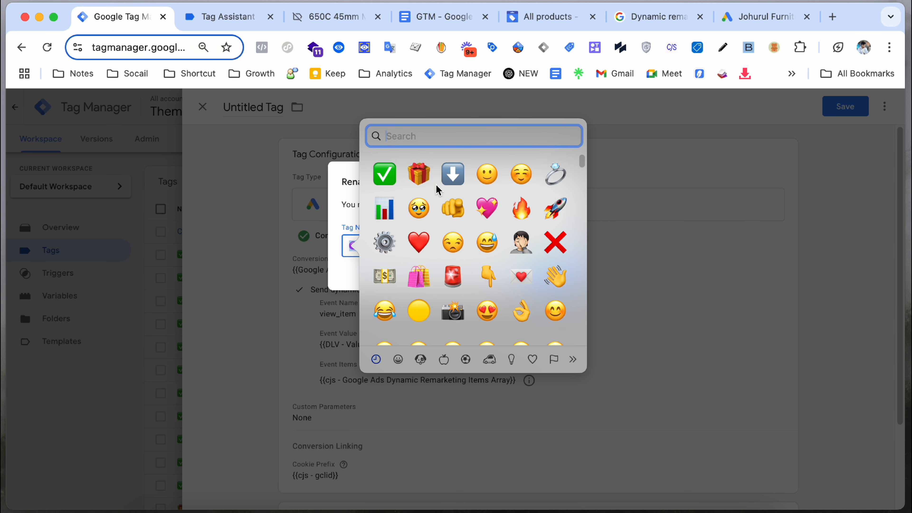
click(556, 207)
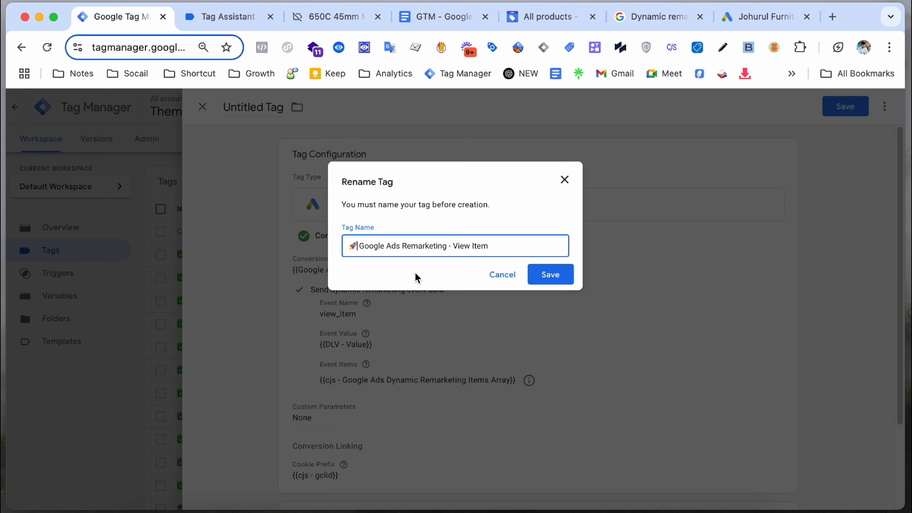
key(super+z)
key(super+y)
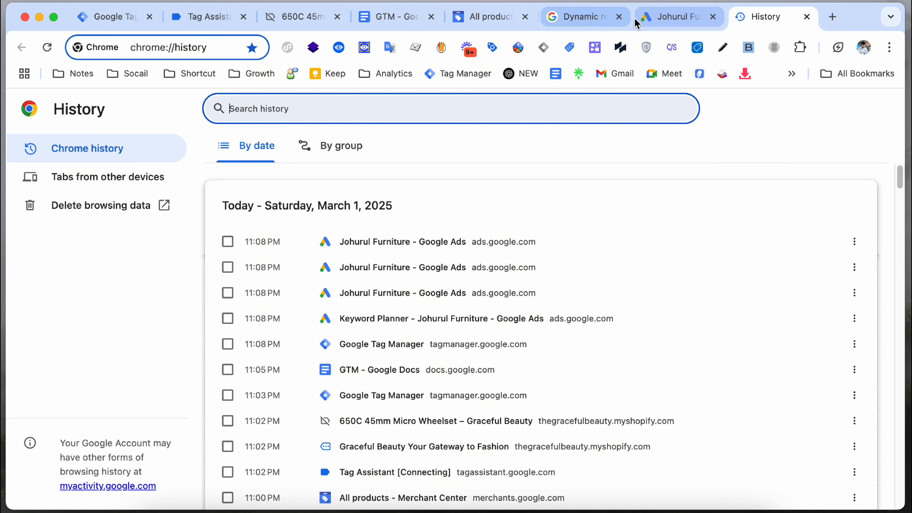
click(643, 18)
click(119, 20)
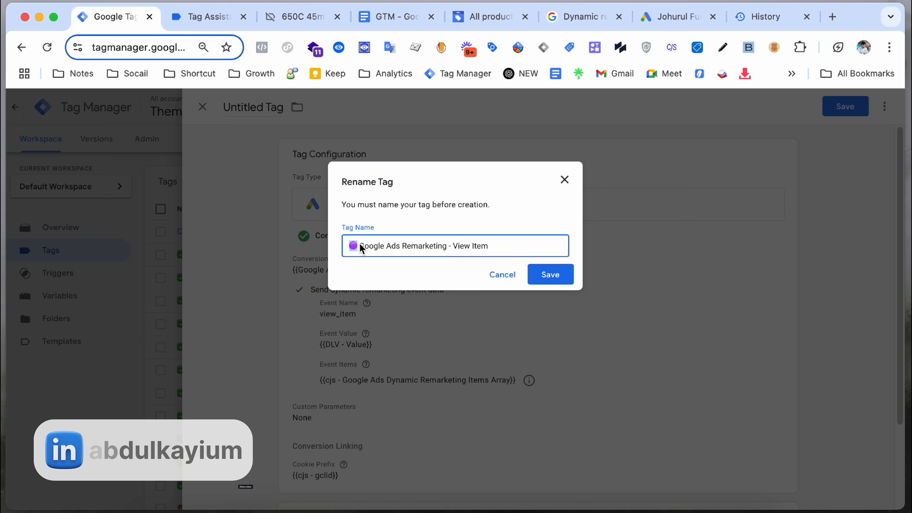
key(ctrl+super+space)
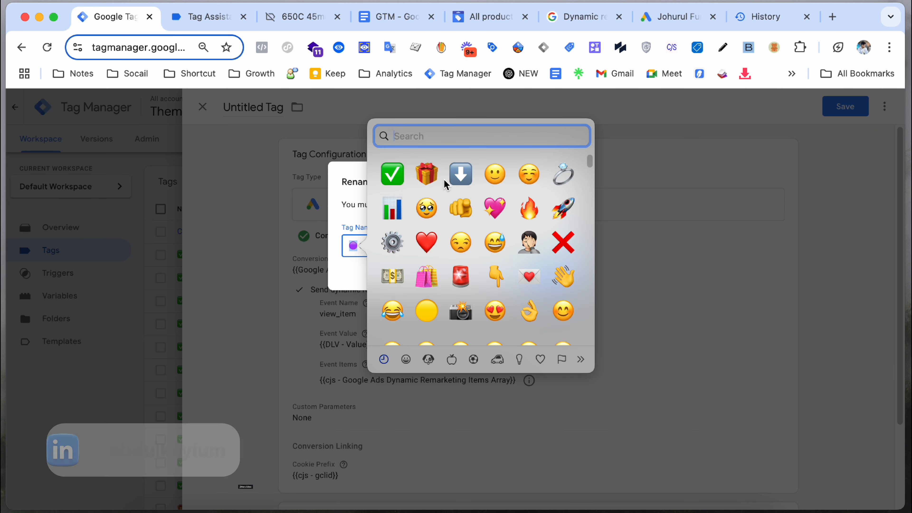
click(560, 208)
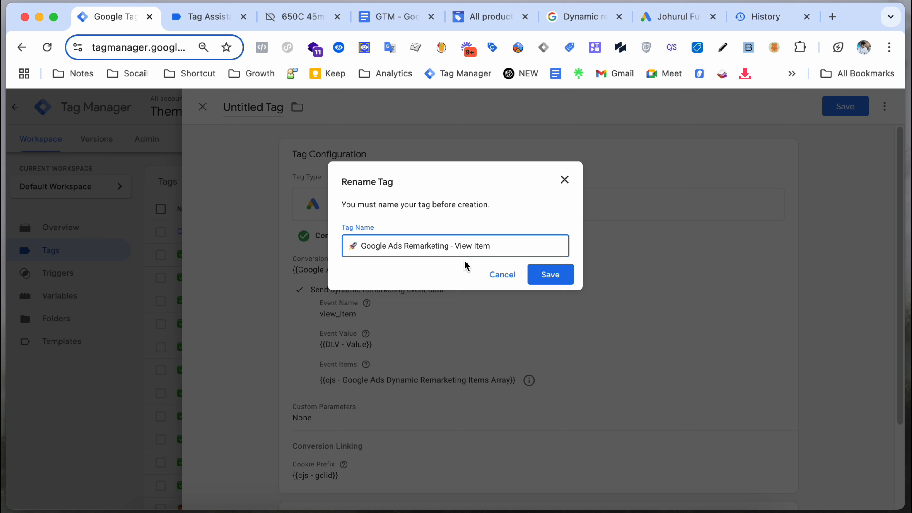
Step: Add 'Dynamic' before Remarketing in the tag name and save the tag
click(405, 246)
text(Dynamic)
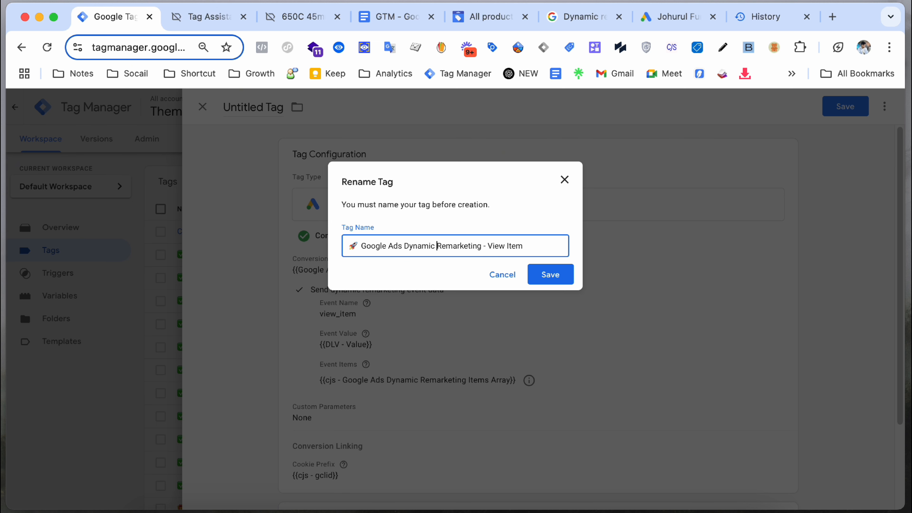
click(546, 273)
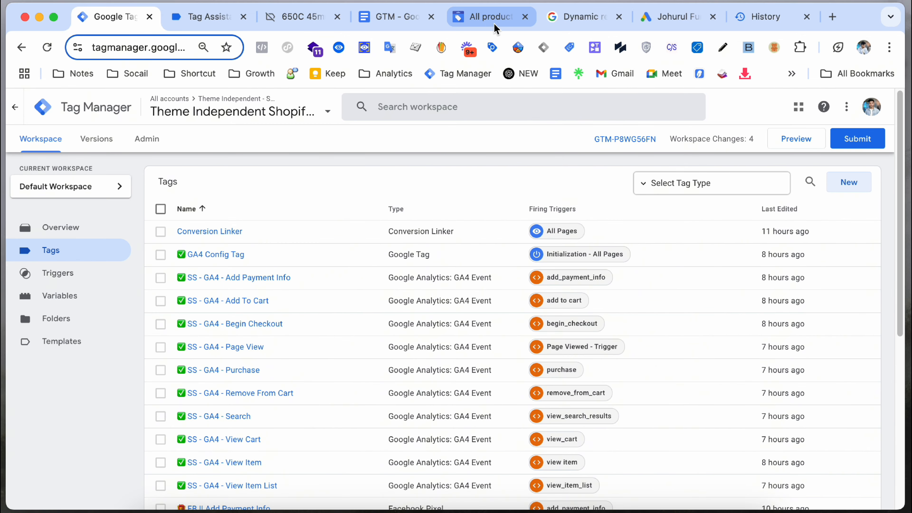
click(576, 28)
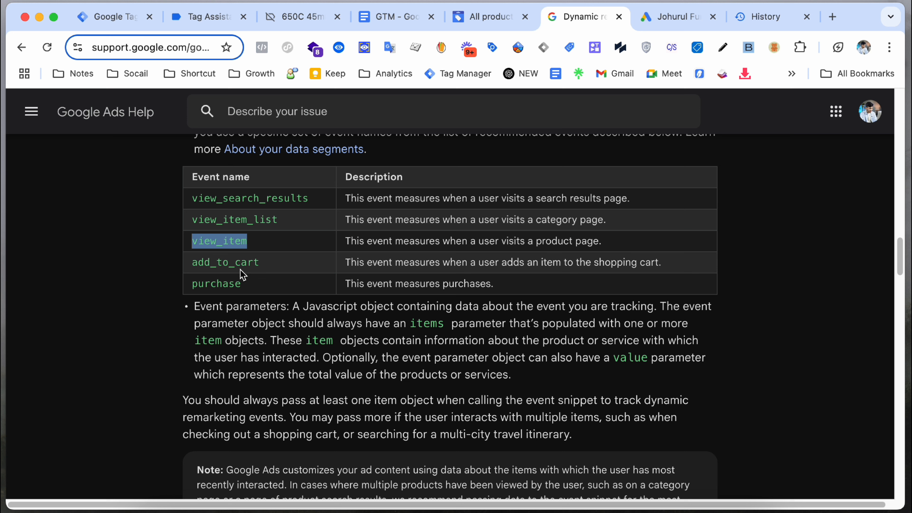
click(245, 245)
drag(187, 208, 262, 286)
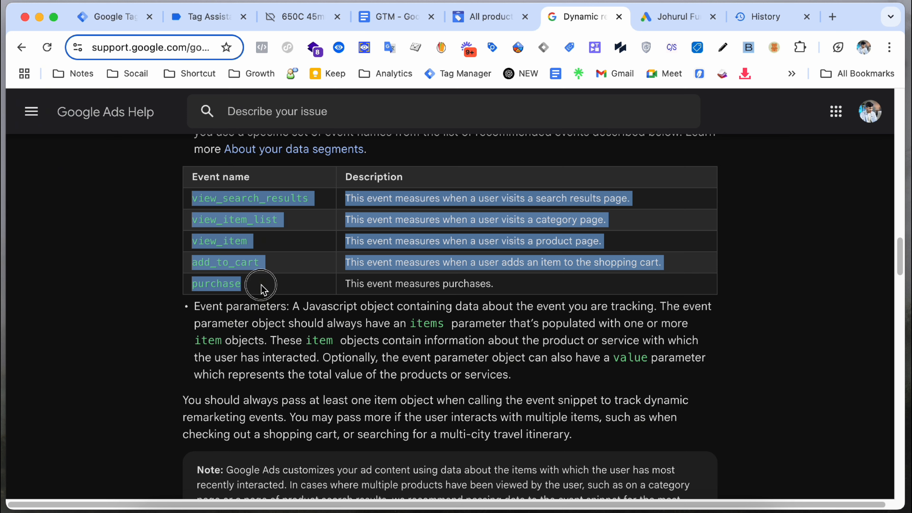
click(261, 287)
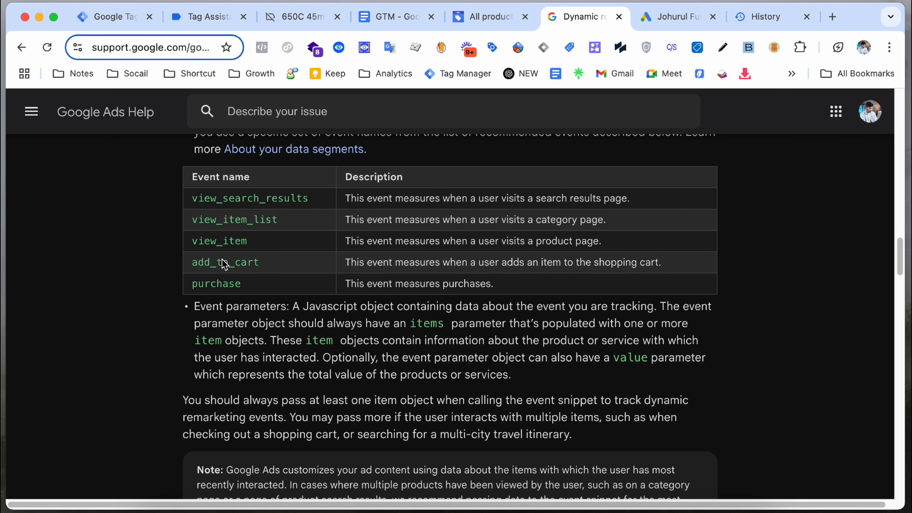
drag(188, 262, 249, 265)
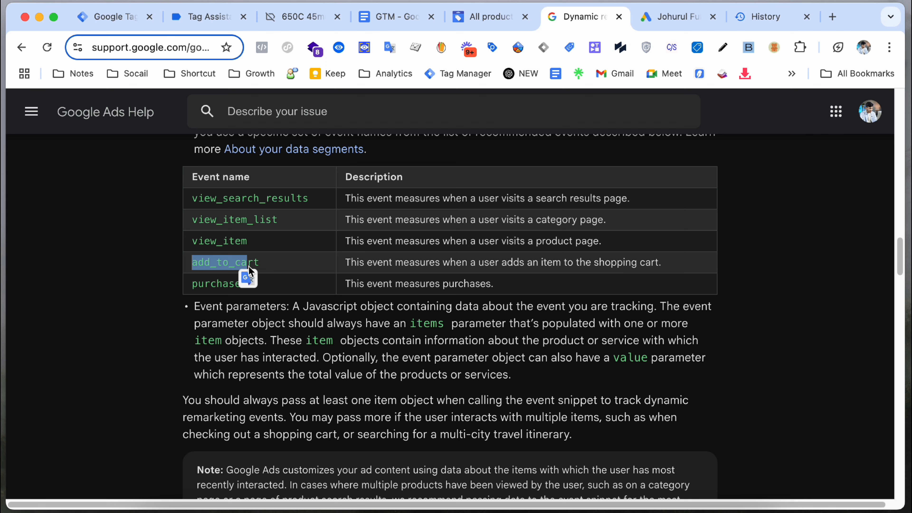
click(253, 267)
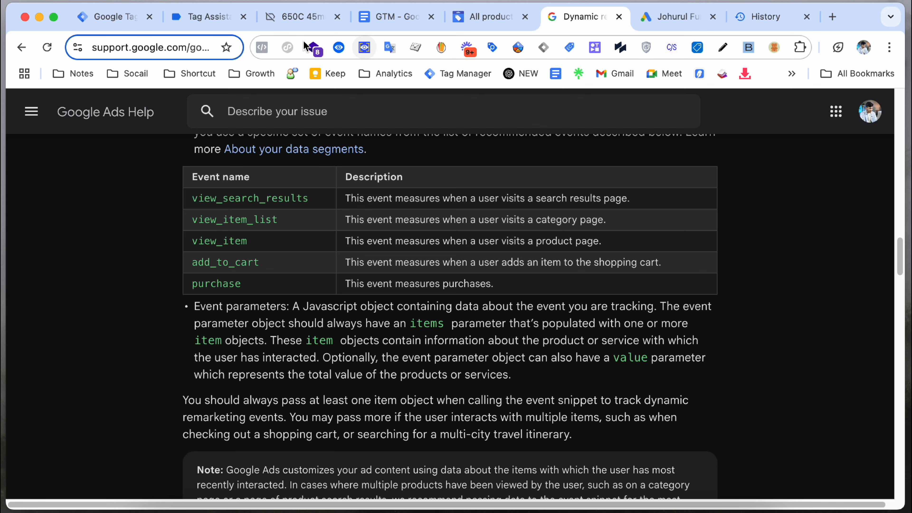
click(133, 21)
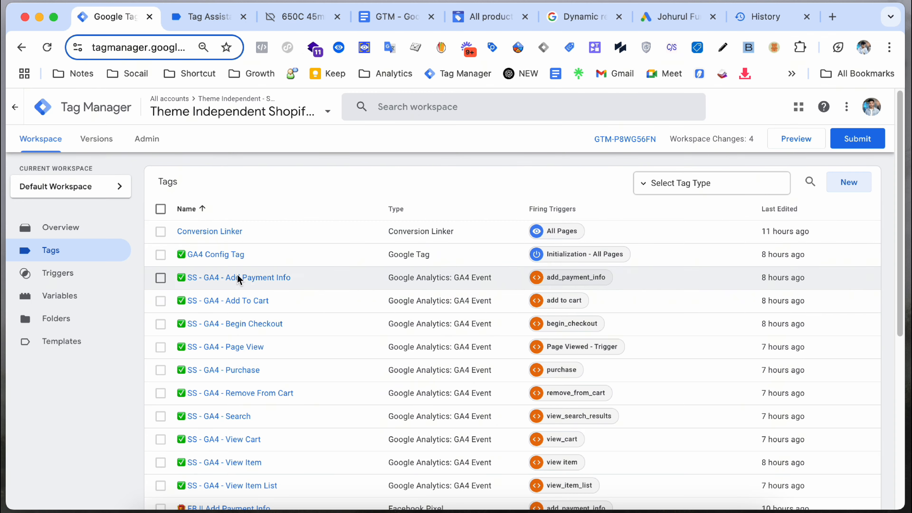
scroll(238, 279, down, 8)
Step: Duplicate the View Item tag, dropping 'Copy of' and replacing 'View Item' with 'Add To Cart'
click(225, 446)
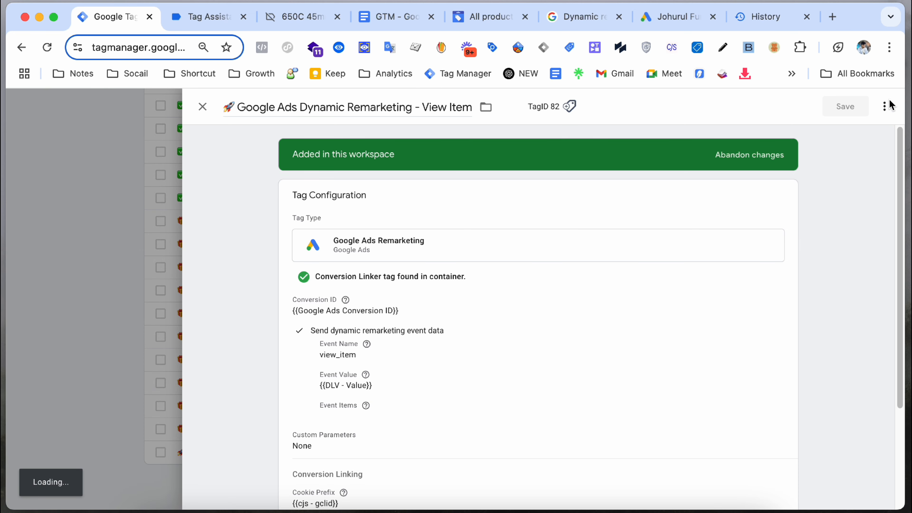
click(885, 106)
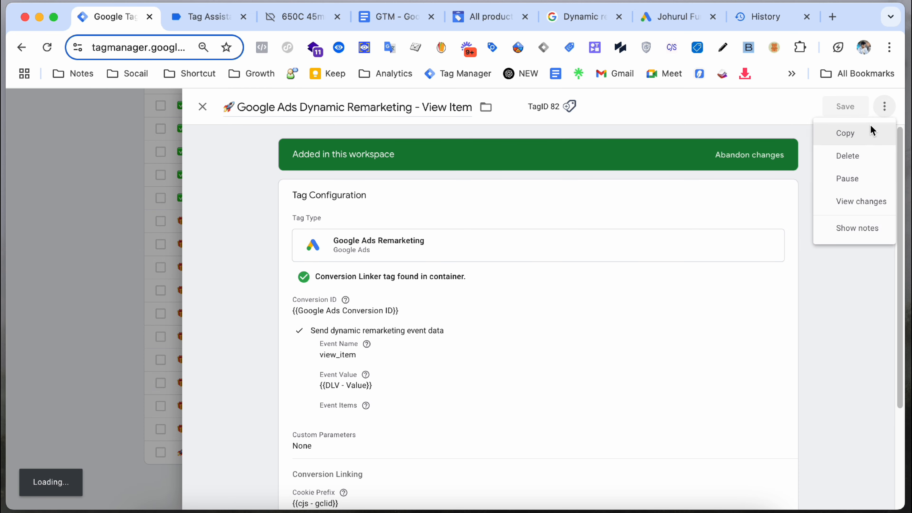
click(849, 131)
drag(267, 109, 226, 110)
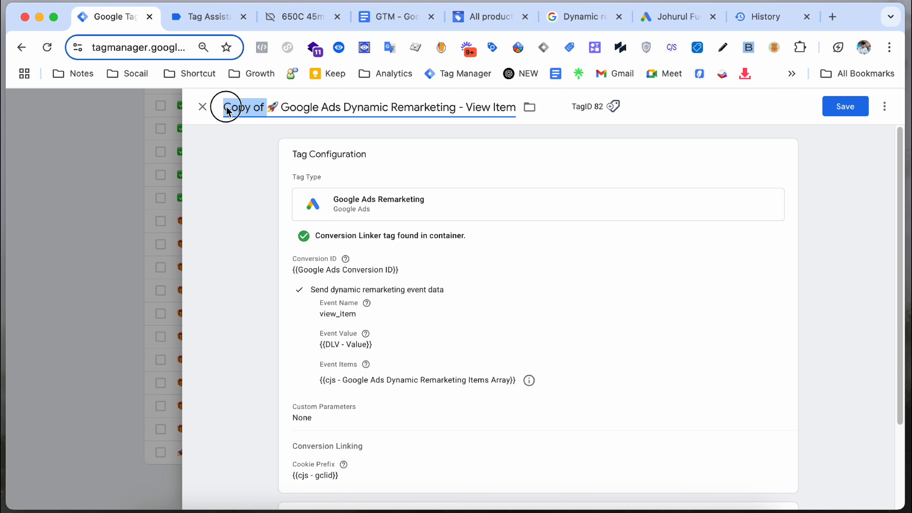
key(BackSpace)
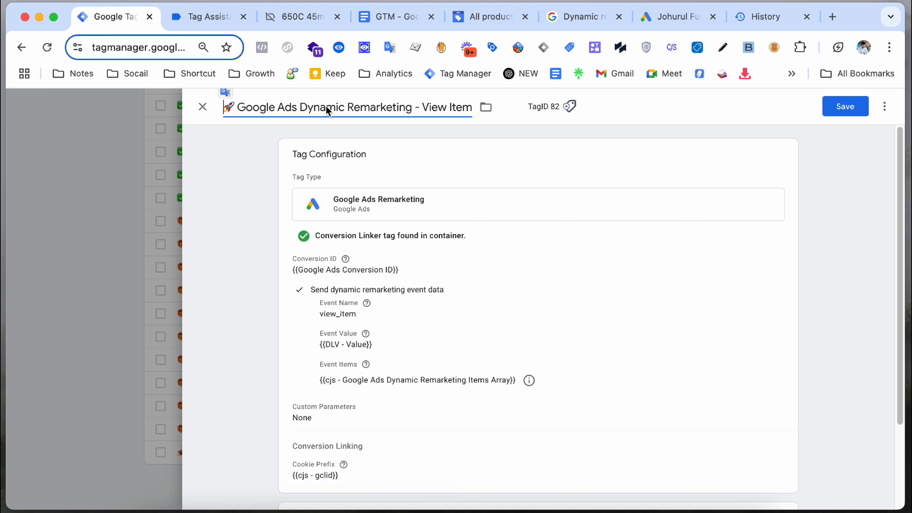
drag(421, 112, 474, 121)
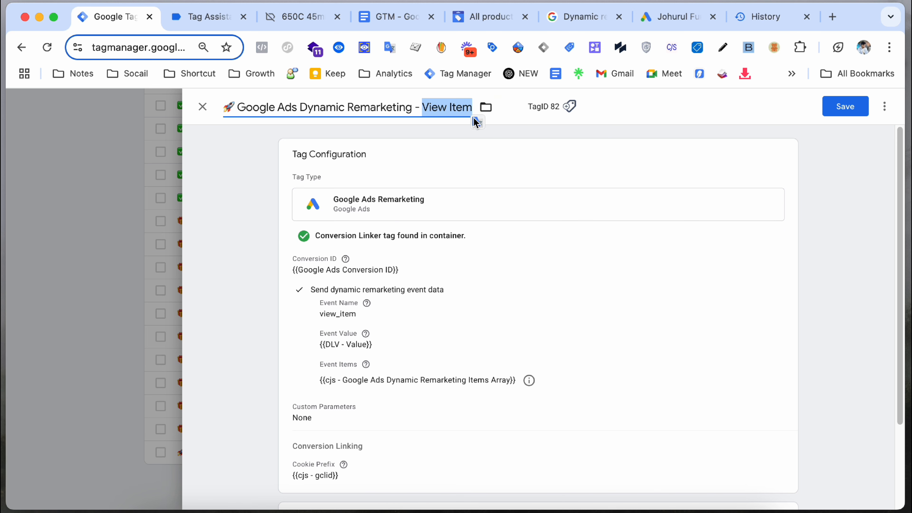
text(Add T)
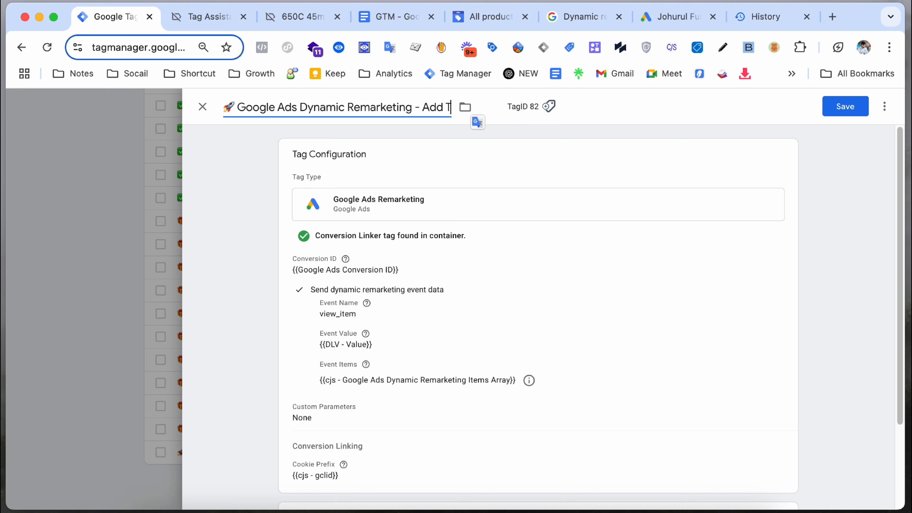
text(o Cart)
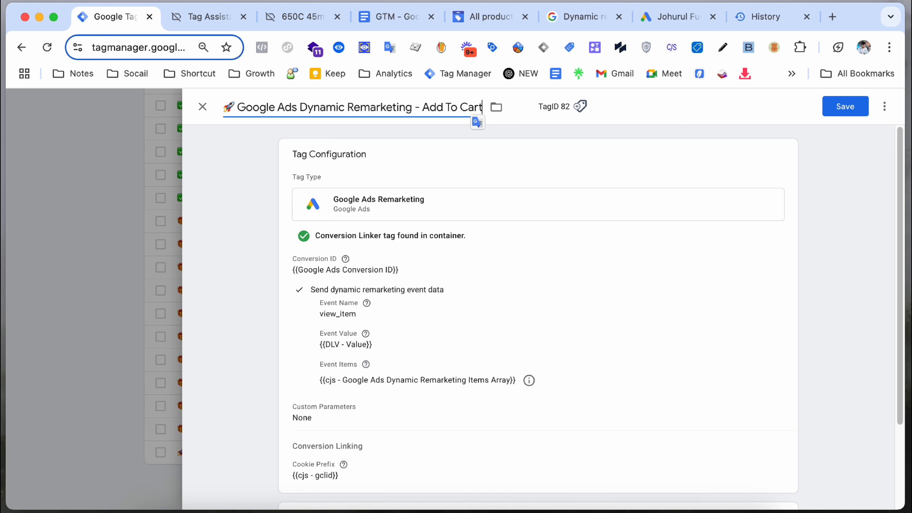
Step: Open the tag configuration and select the current view_item event name
click(450, 237)
scroll(499, 313, down, 3)
scroll(493, 321, down, 8)
scroll(403, 322, up, 4)
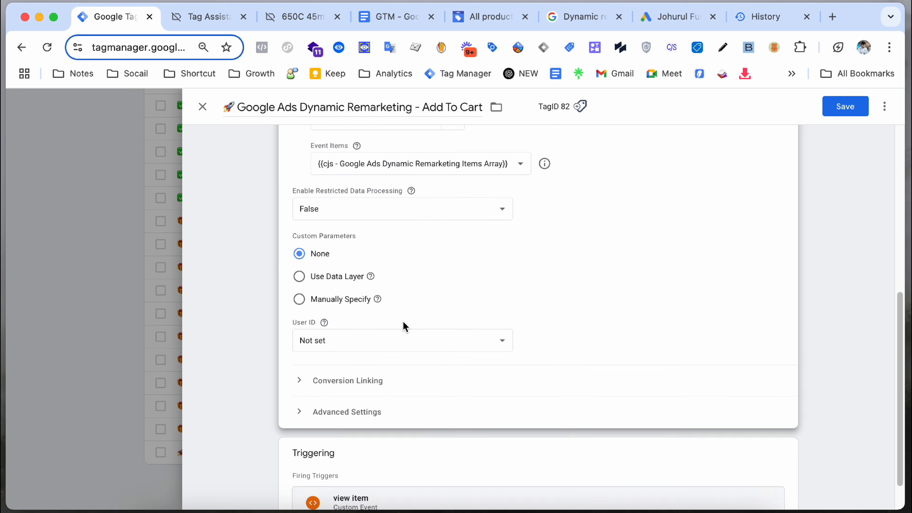
double_click(380, 192)
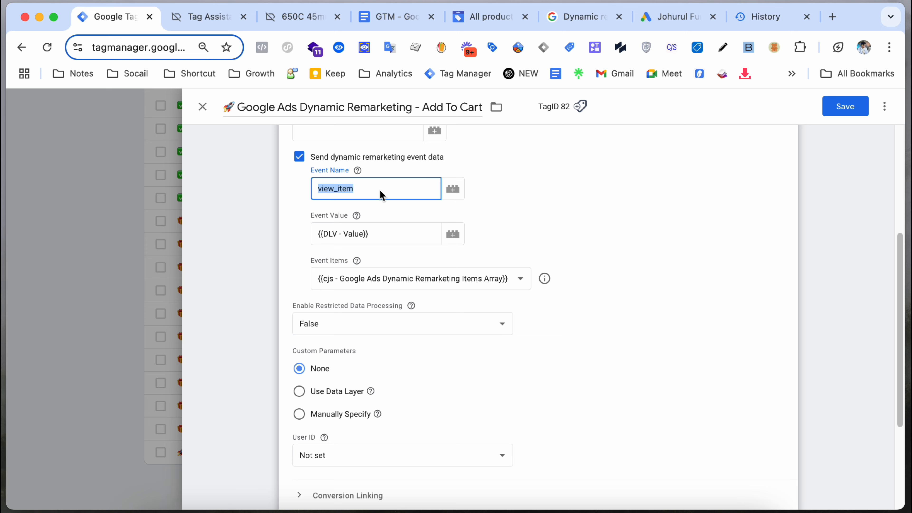
Step: Copy add_to_cart from the Google Ads help table into the Event Name field
click(582, 16)
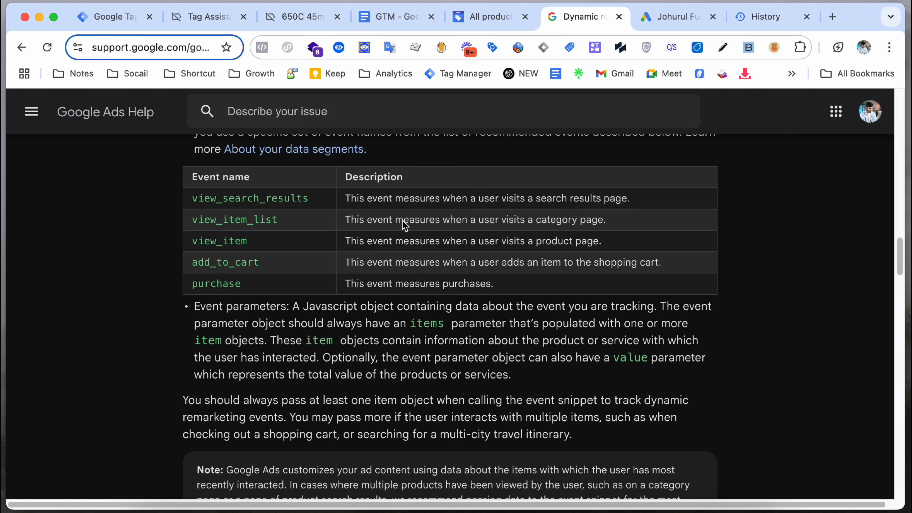
double_click(244, 262)
right_click(211, 270)
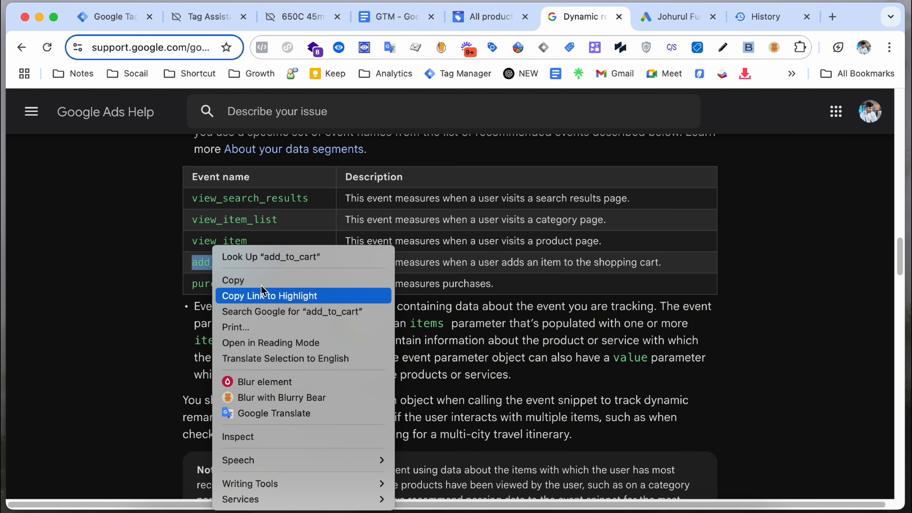
click(264, 281)
click(114, 30)
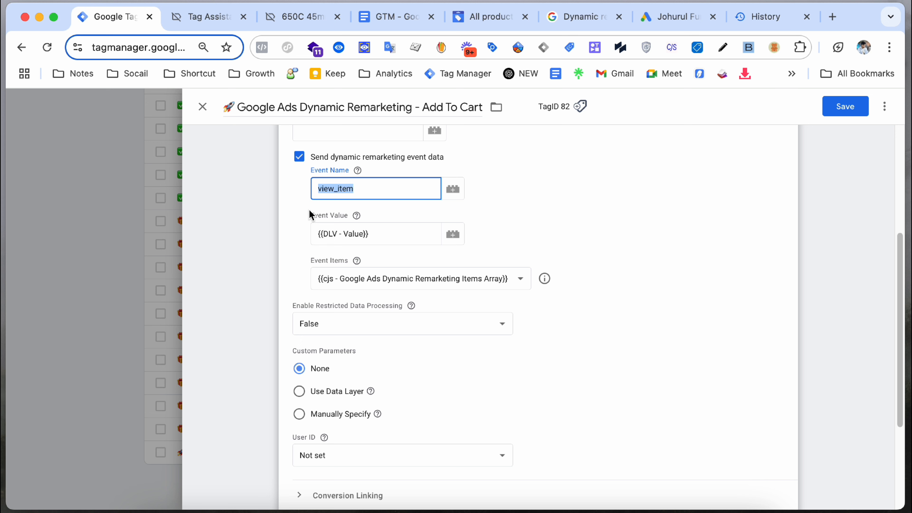
key(super+v)
click(566, 226)
click(422, 198)
Step: Replace the view item trigger with the add to cart trigger and save the tag
scroll(399, 253, down, 5)
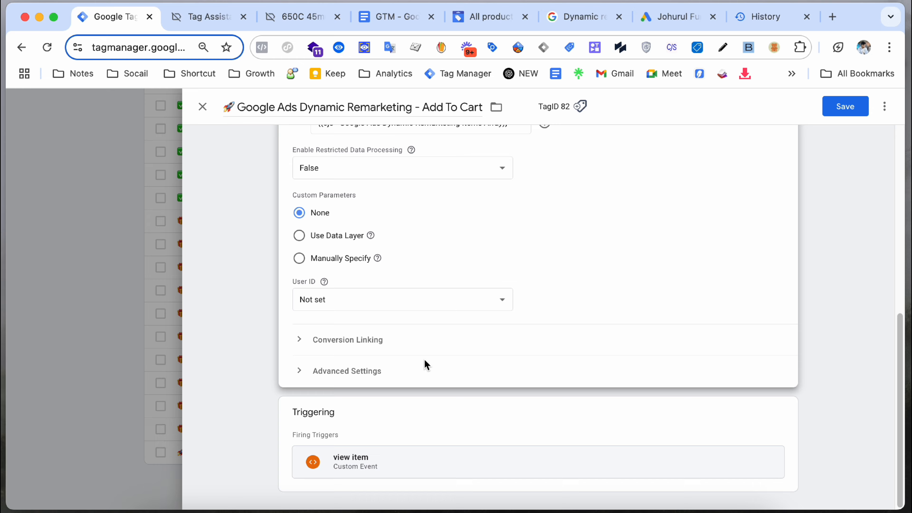
click(481, 420)
click(769, 434)
click(648, 441)
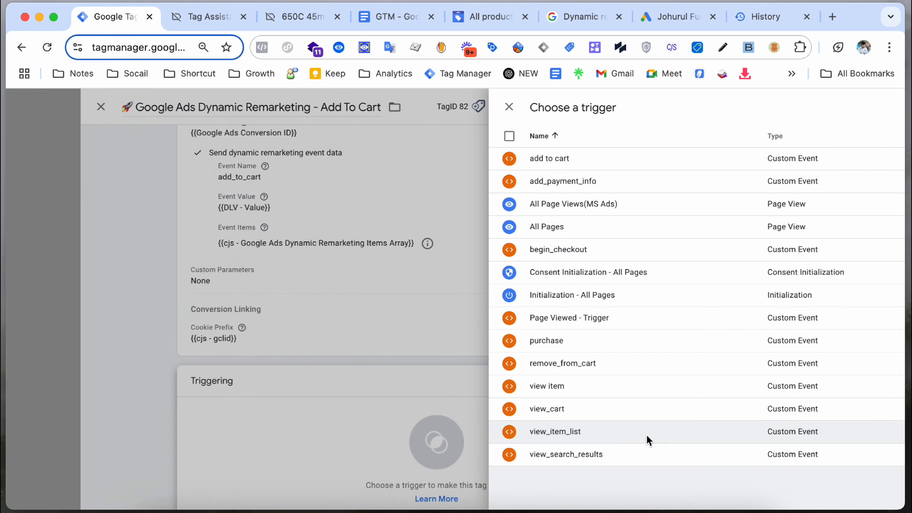
click(310, 160)
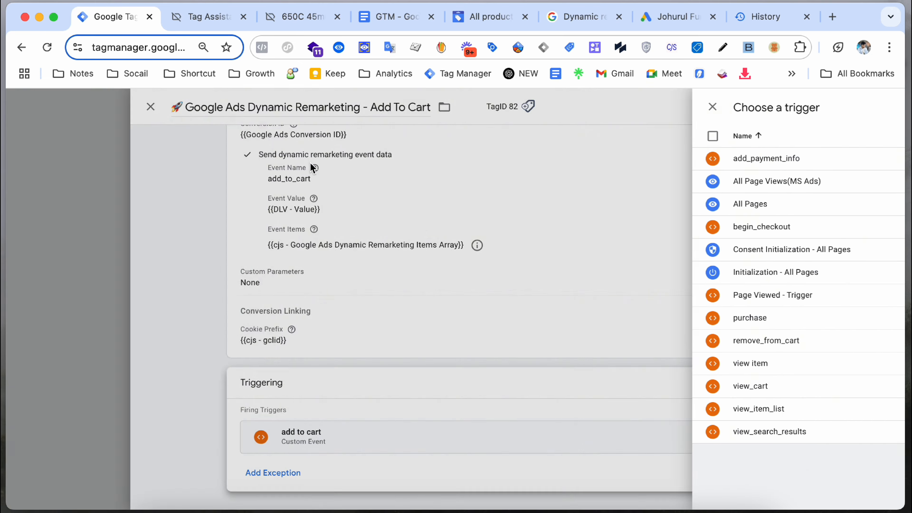
scroll(362, 247, up, 4)
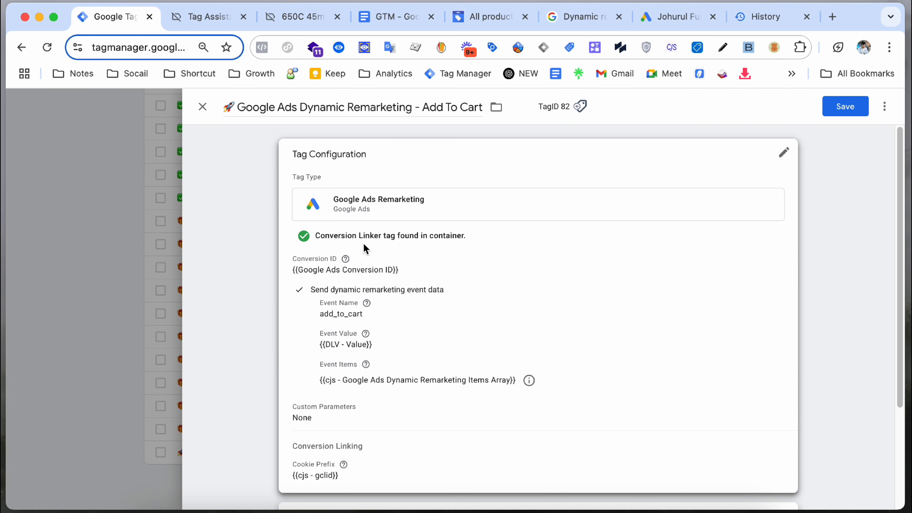
click(854, 113)
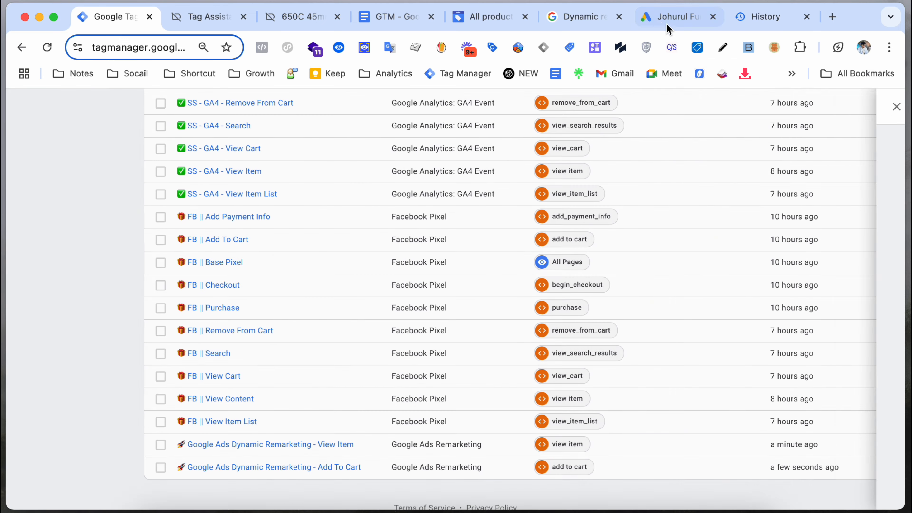
Step: Make a copy of the Add To Cart remarketing tag
scroll(316, 251, down, 1)
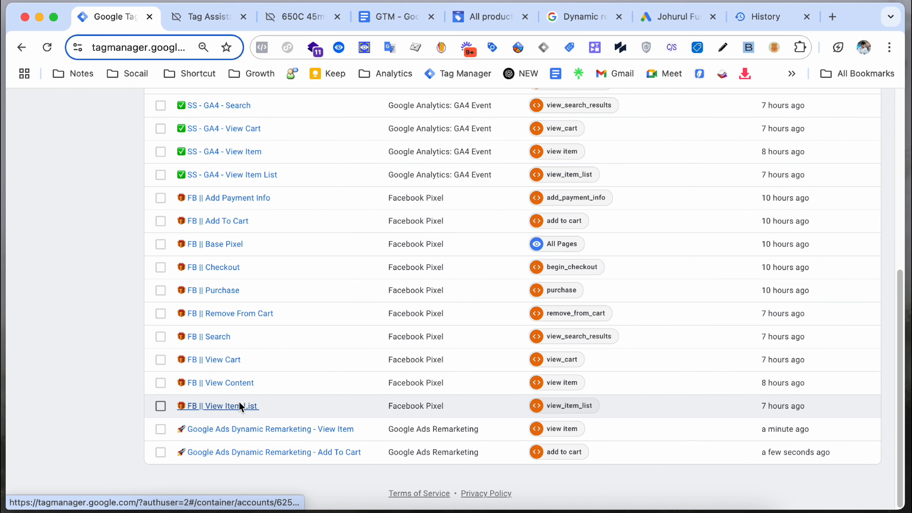
click(236, 450)
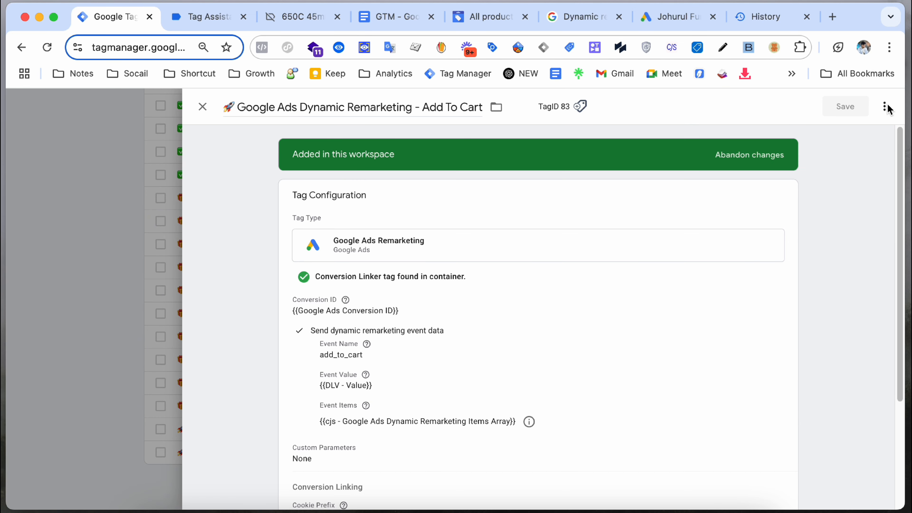
click(885, 107)
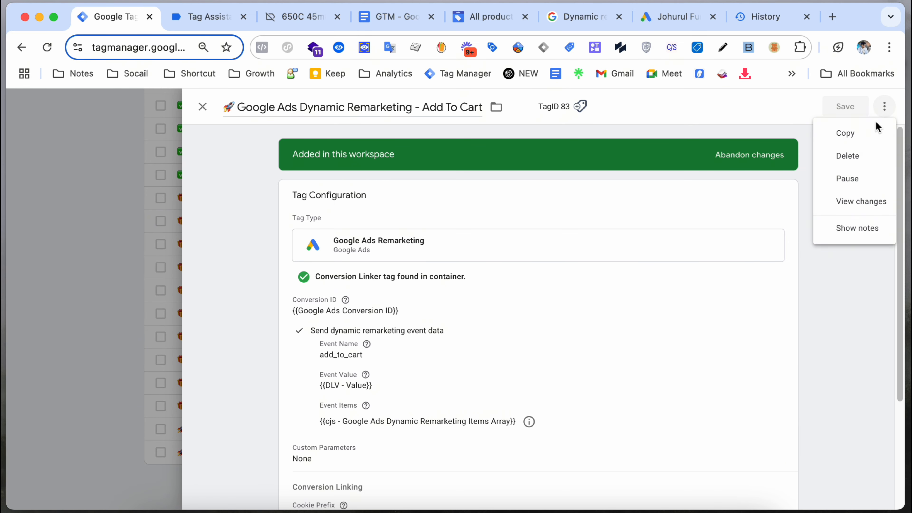
click(874, 132)
click(885, 107)
click(874, 132)
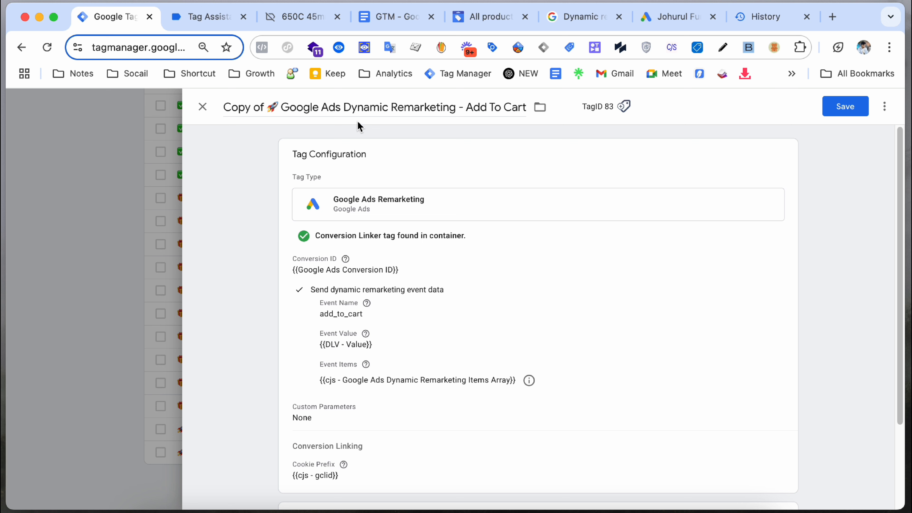
Step: Strip 'Copy of' from the copy's title and replace 'Add To Cart' with 'Purchase'
drag(264, 109, 224, 108)
key(BackSpace)
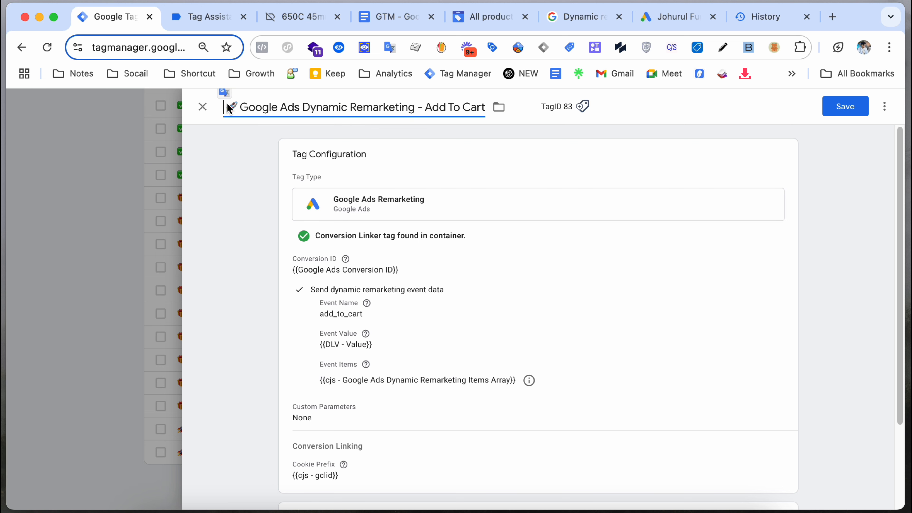
key(BackSpace)
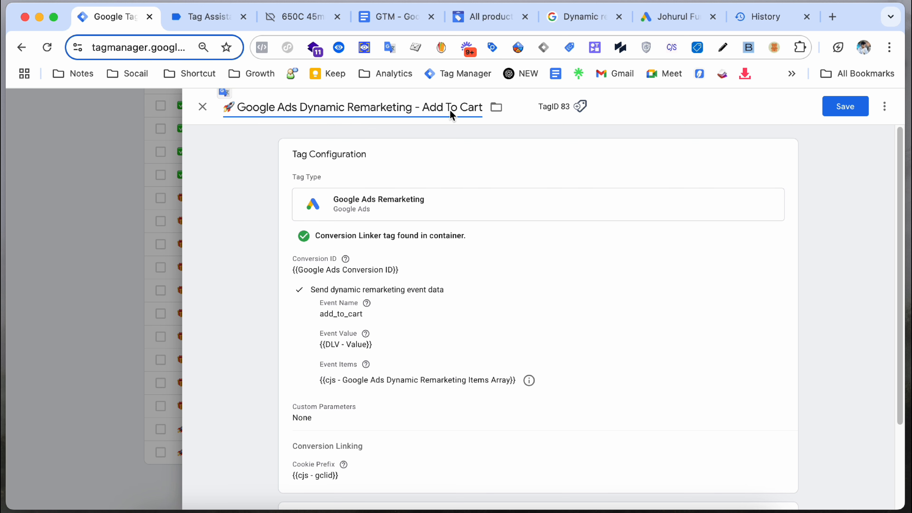
drag(424, 107, 489, 107)
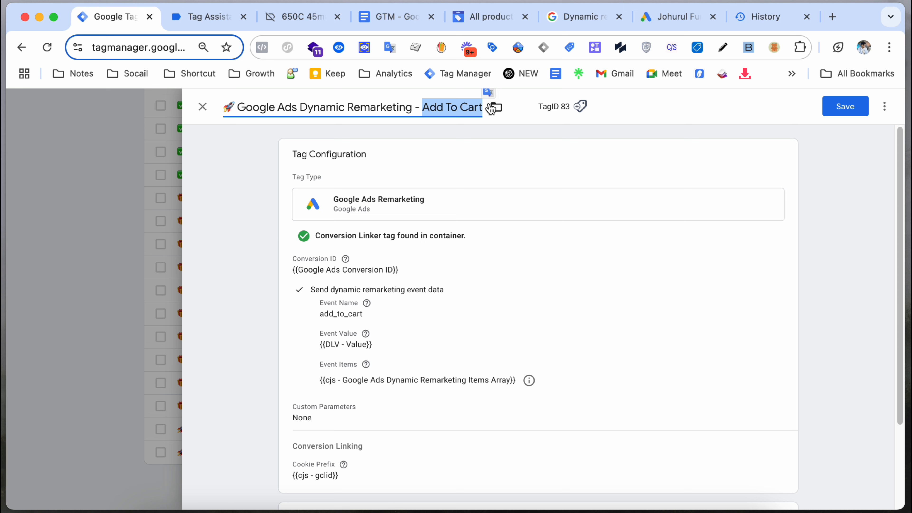
text(Purchase)
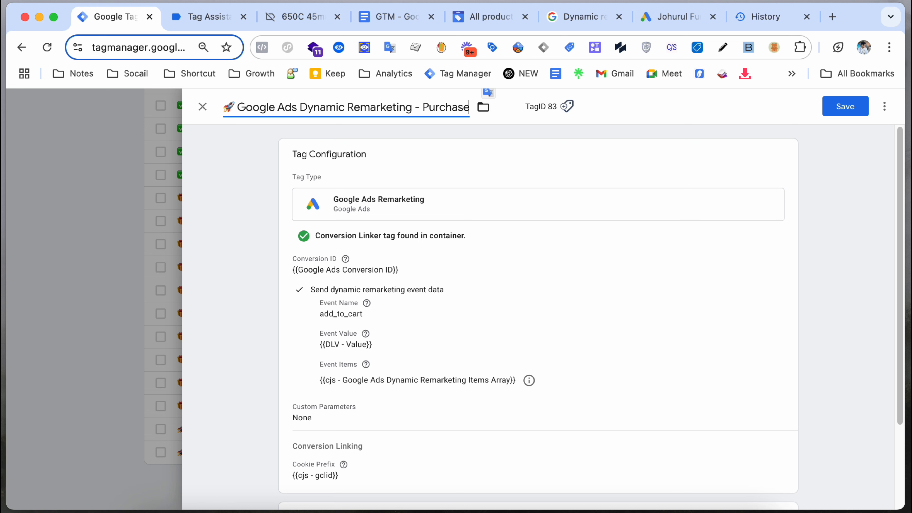
scroll(478, 309, down, 3)
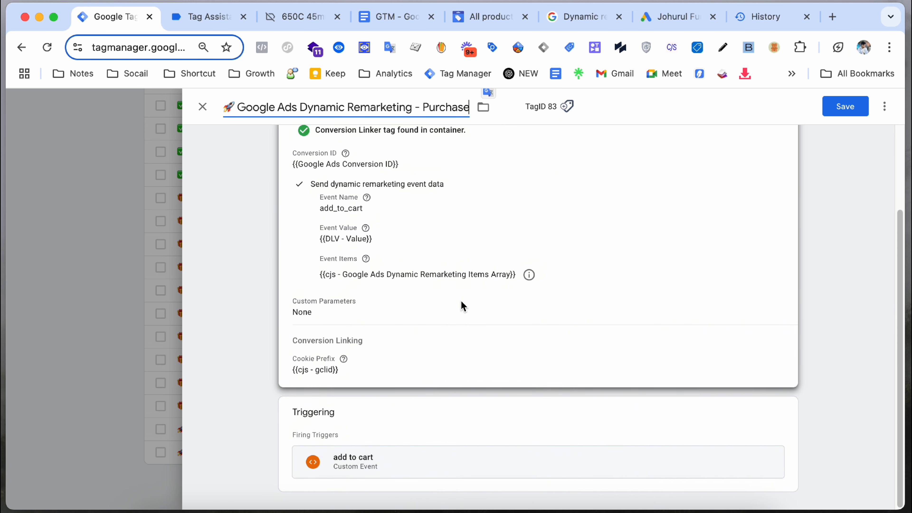
click(444, 249)
Step: Change the Event Name from add_to_cart to 'purchase'
click(379, 293)
double_click(379, 293)
text(purchase)
scroll(546, 309, down, 8)
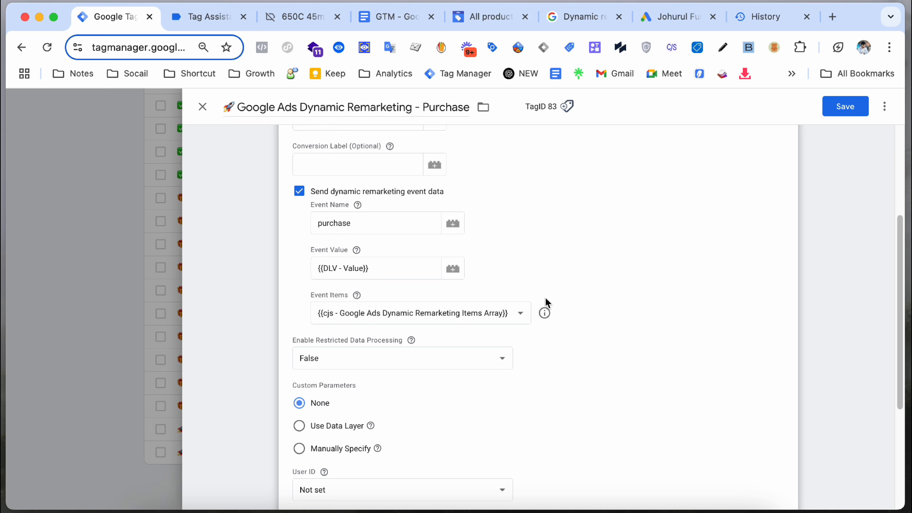
Step: Swap the add to cart trigger for the purchase trigger and save the tag
click(462, 401)
click(769, 437)
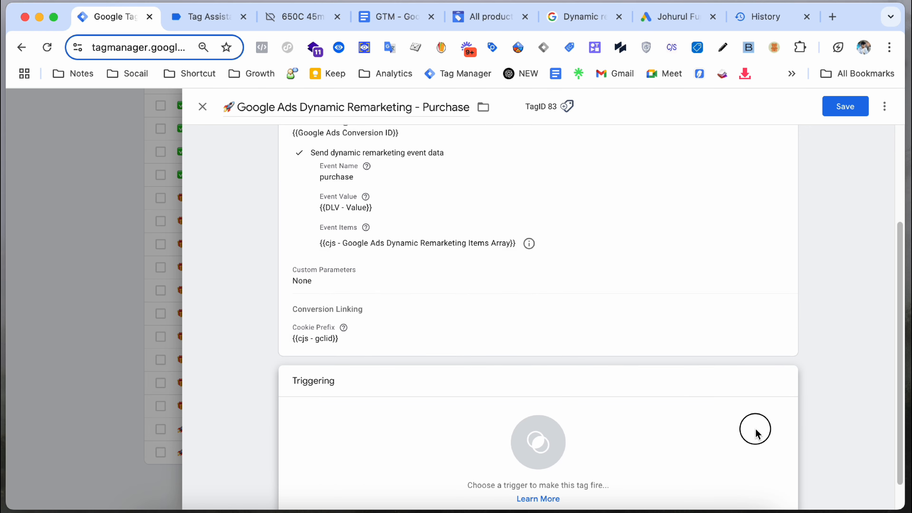
click(755, 430)
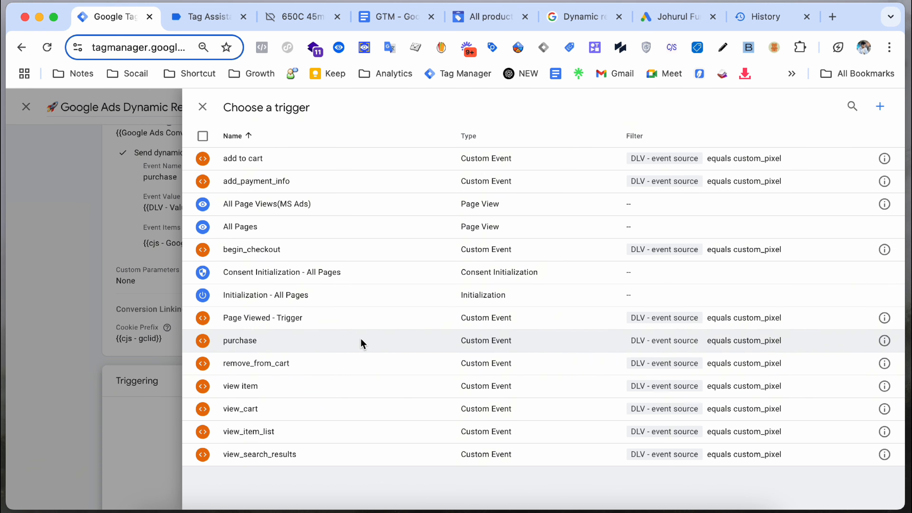
click(360, 340)
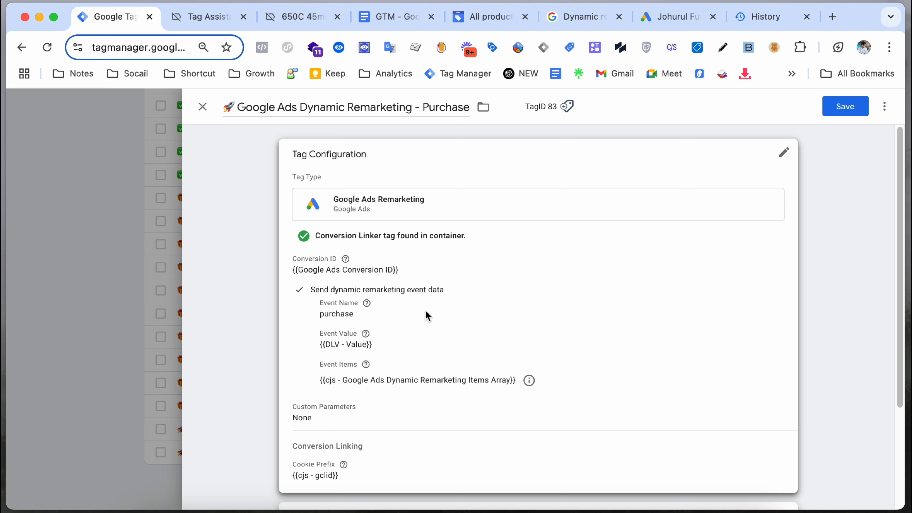
click(841, 107)
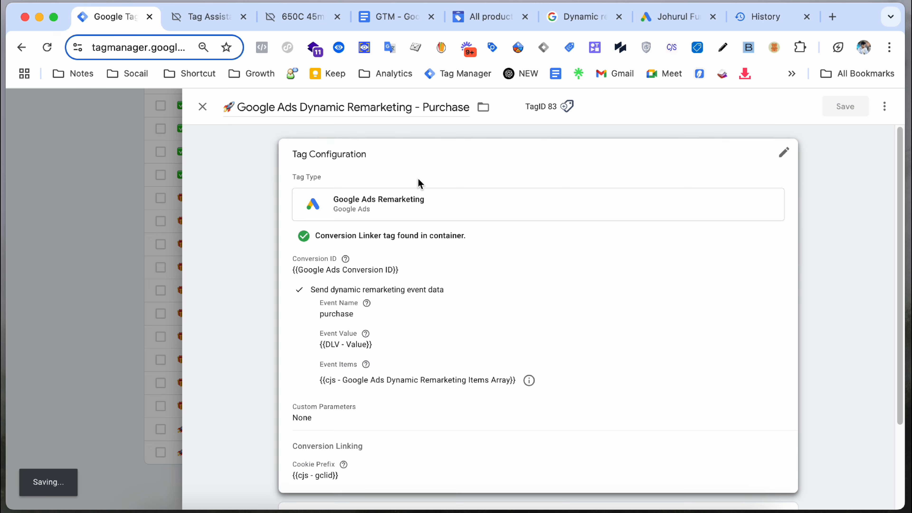
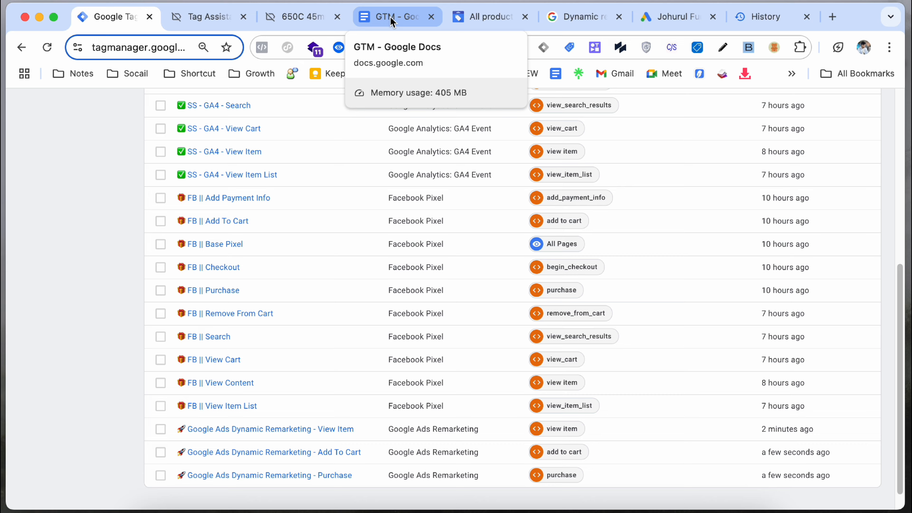
Step: Look up the view_item_list event name in the dynamic remarketing help article
click(292, 22)
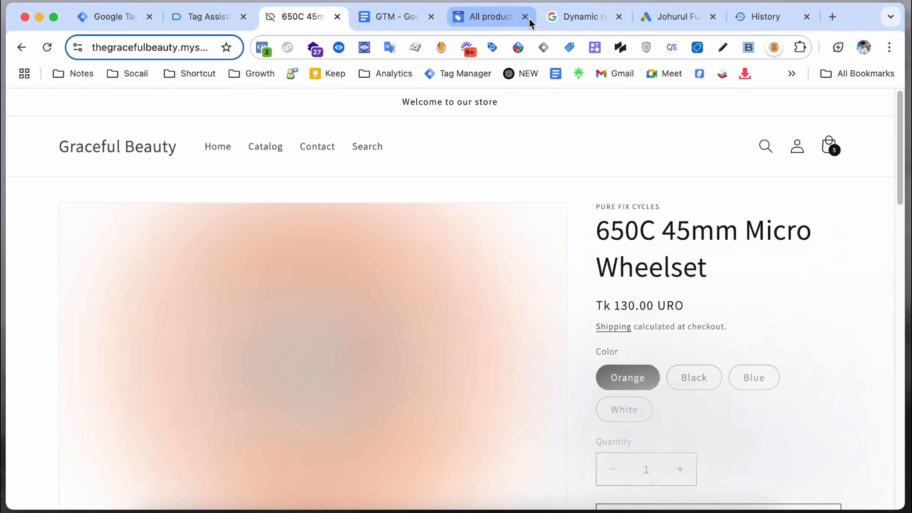
click(580, 17)
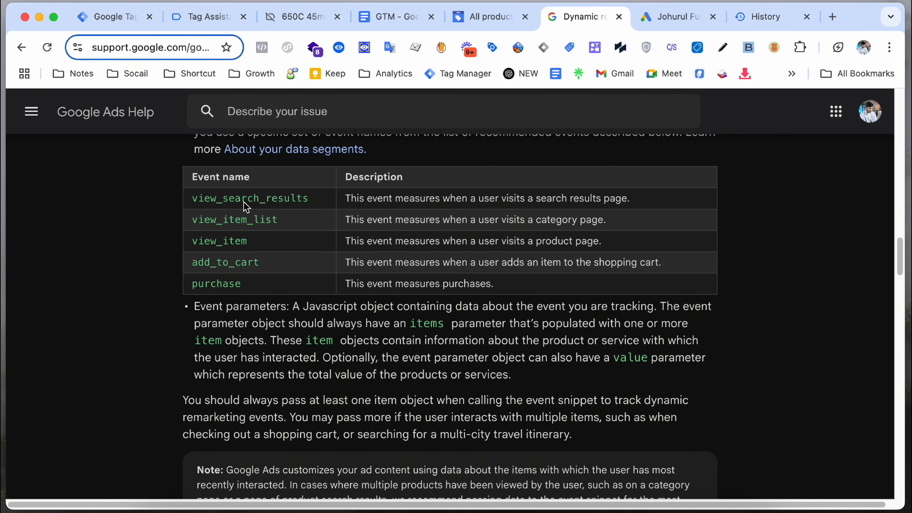
drag(245, 201, 286, 202)
click(218, 221)
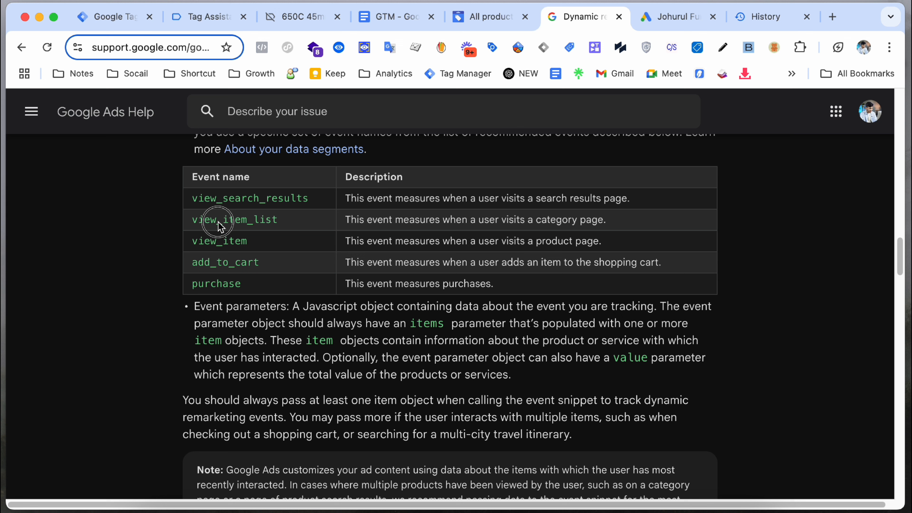
drag(218, 222, 255, 226)
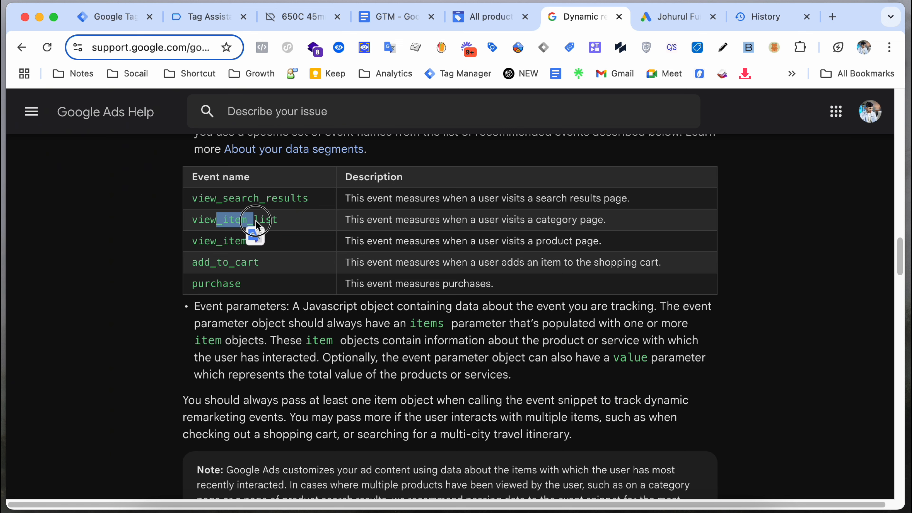
Step: Open the store catalog and confirm its view_item_list event in DataLayer Checker Plus, then return to Tag Manager
click(308, 16)
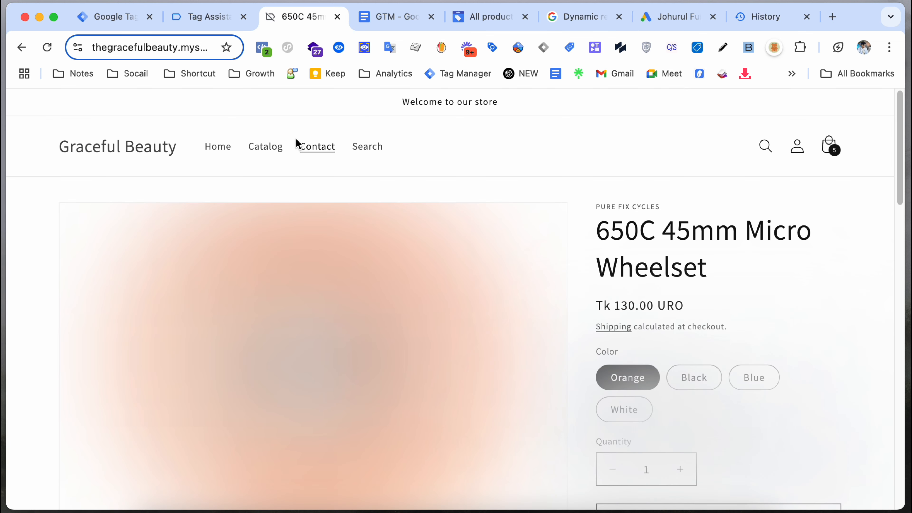
click(269, 146)
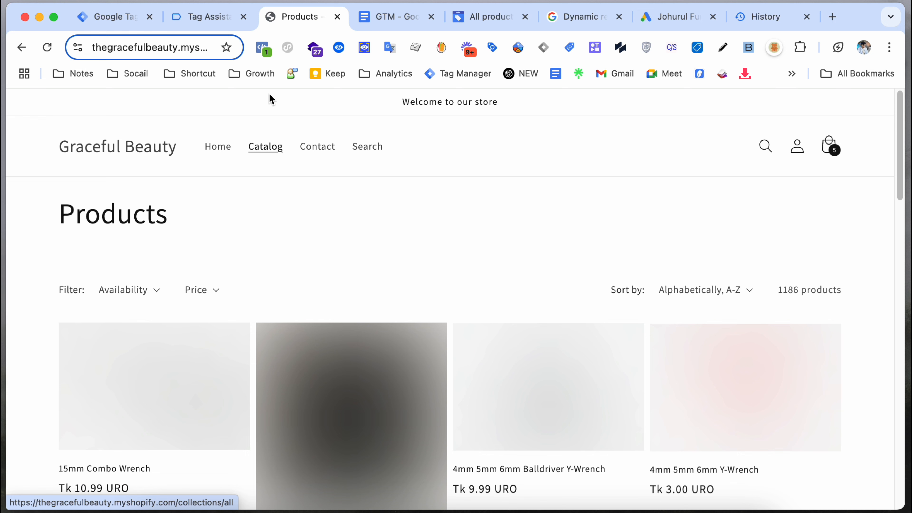
click(204, 29)
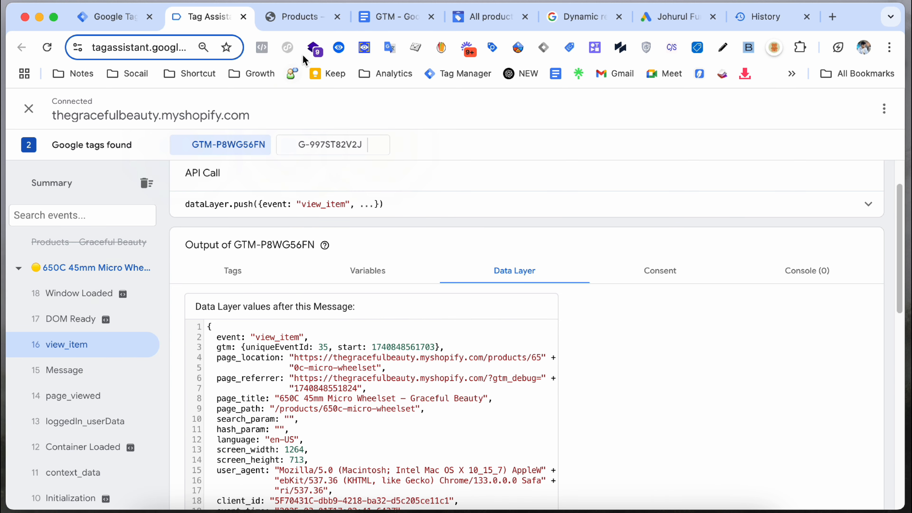
click(303, 18)
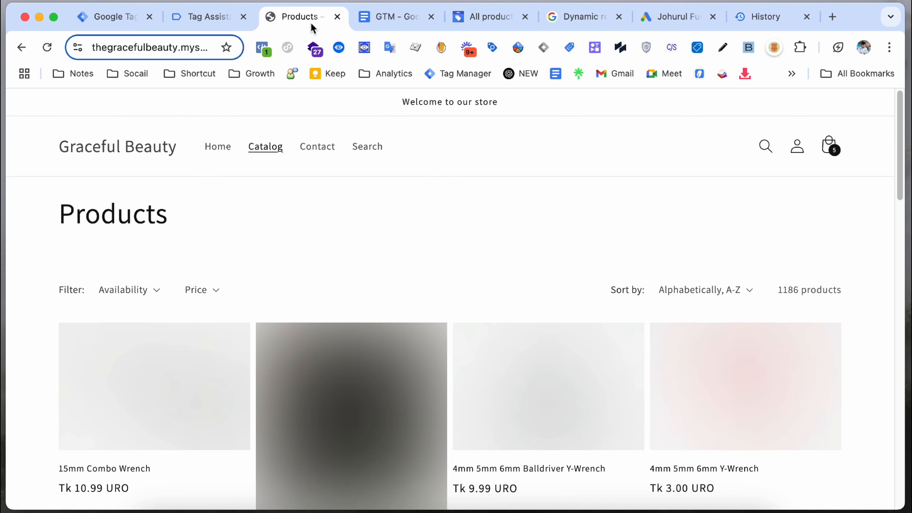
click(364, 47)
click(416, 230)
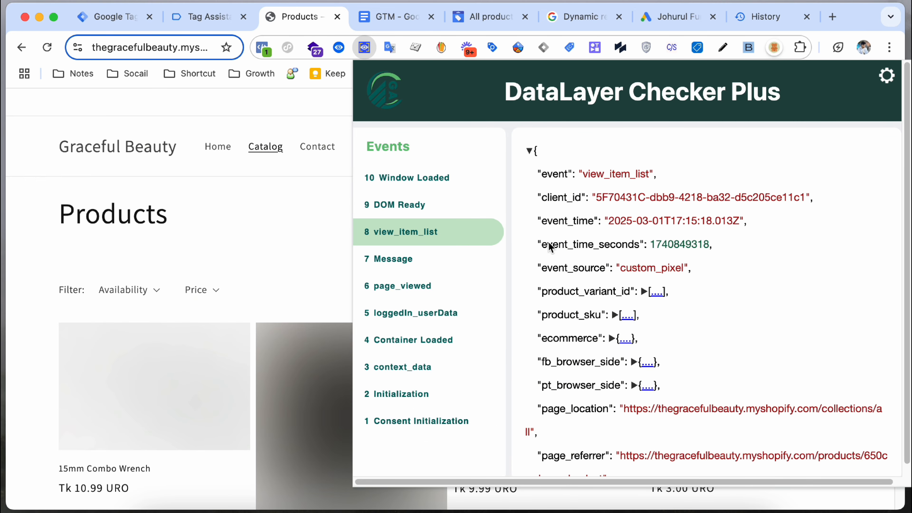
scroll(626, 297, down, 5)
scroll(580, 313, up, 5)
click(311, 201)
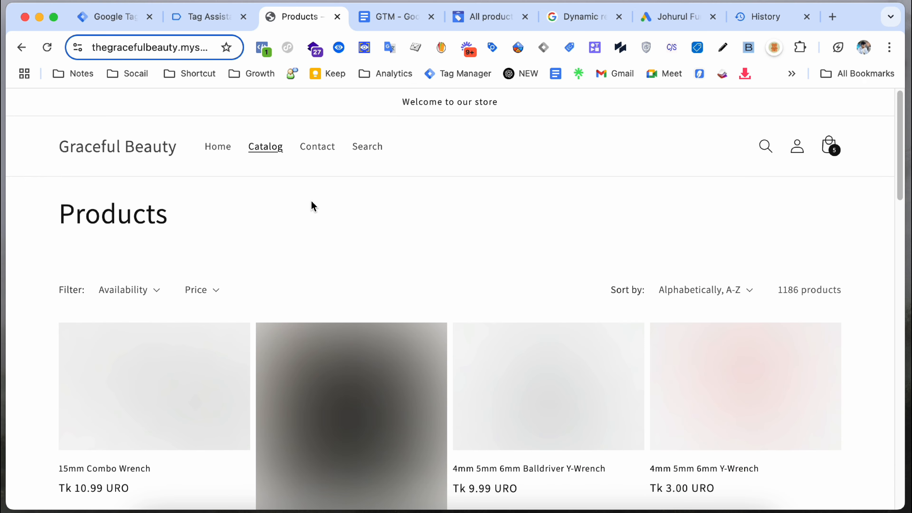
click(112, 17)
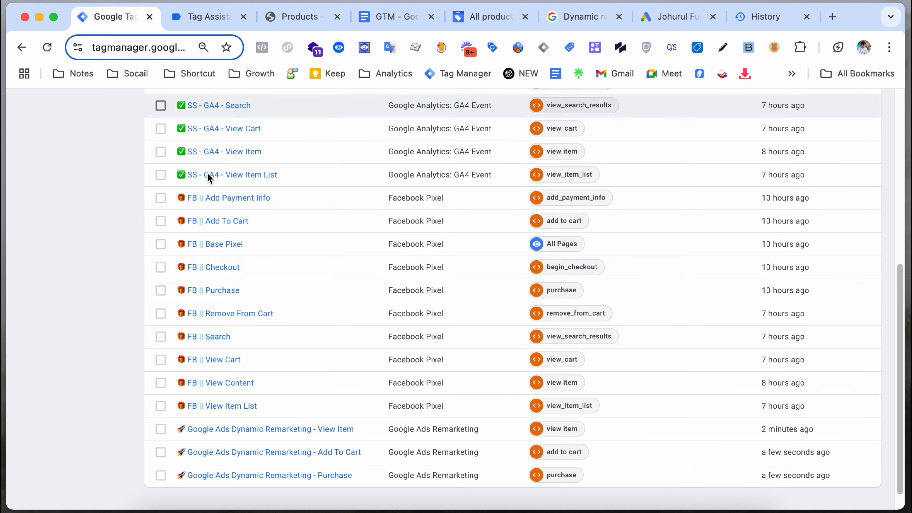
click(297, 471)
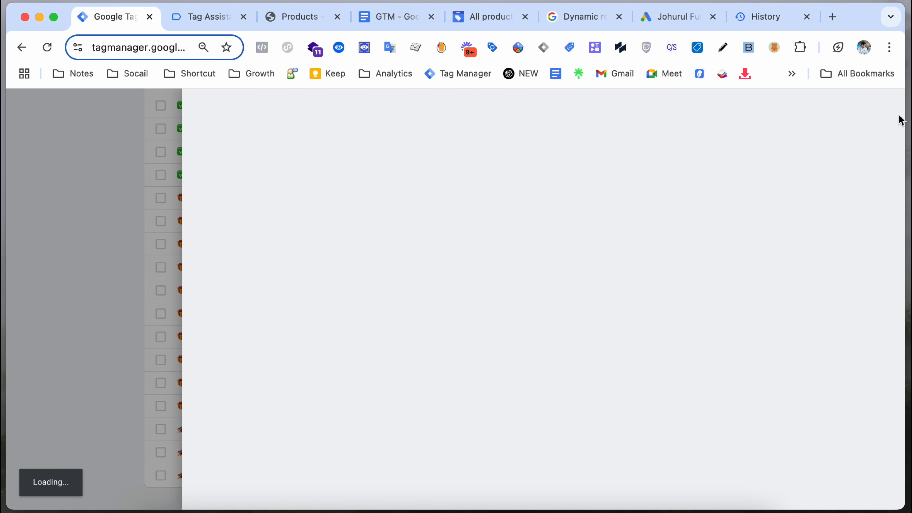
Step: Copy the Purchase tag and rename it '- View Item List'
click(885, 107)
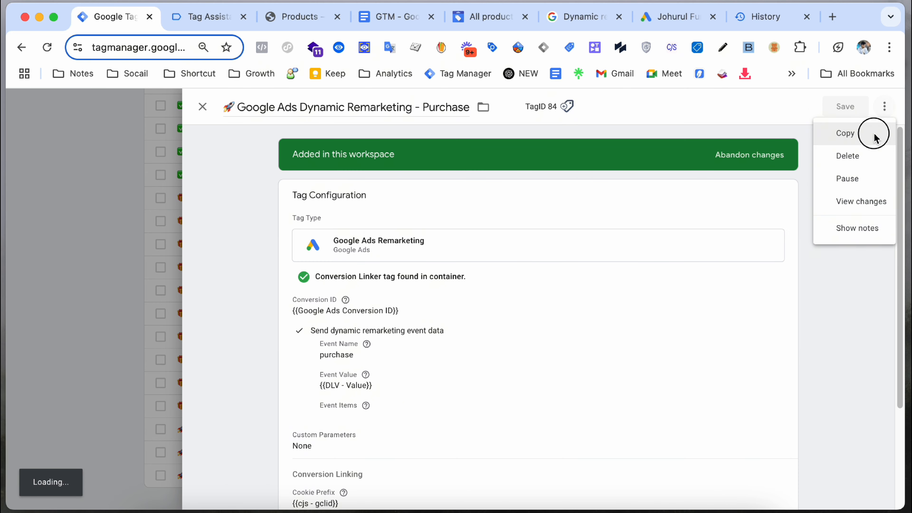
click(871, 134)
click(270, 110)
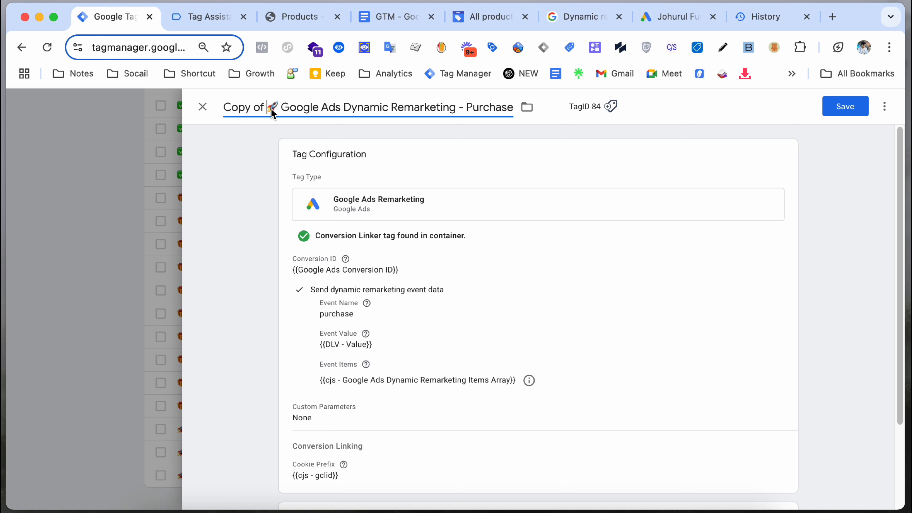
key(BackSpace)
key(BackSpace)
key(BackSpace)
key(BackSpace)
key(BackSpace)
key(BackSpace)
key(BackSpace)
key(BackSpace)
double_click(435, 113)
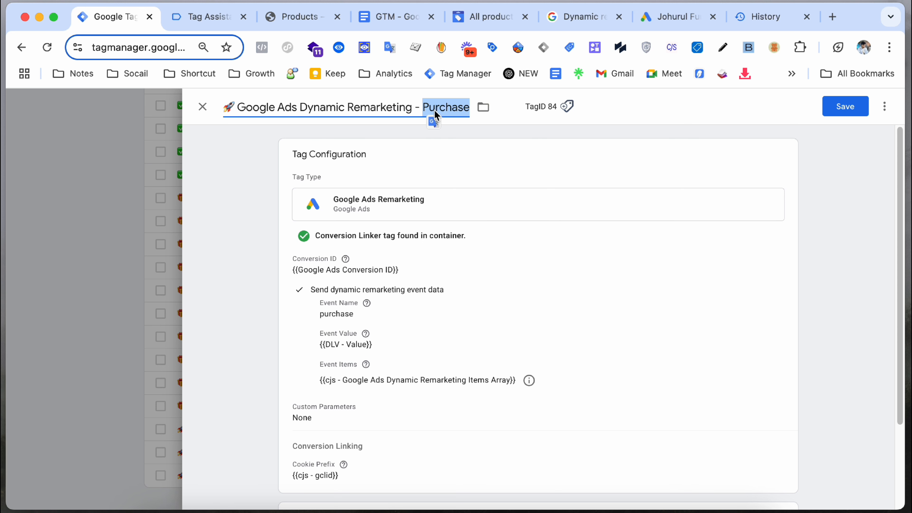
text(View )
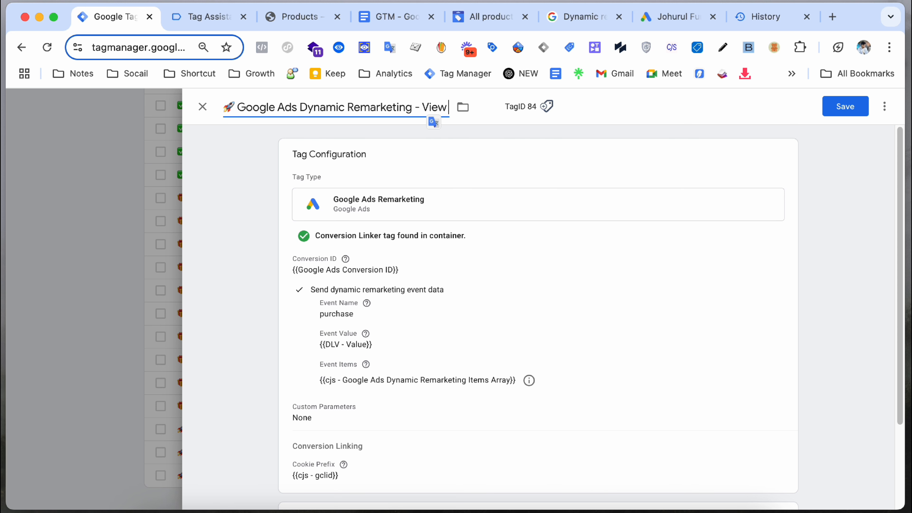
text(Item List)
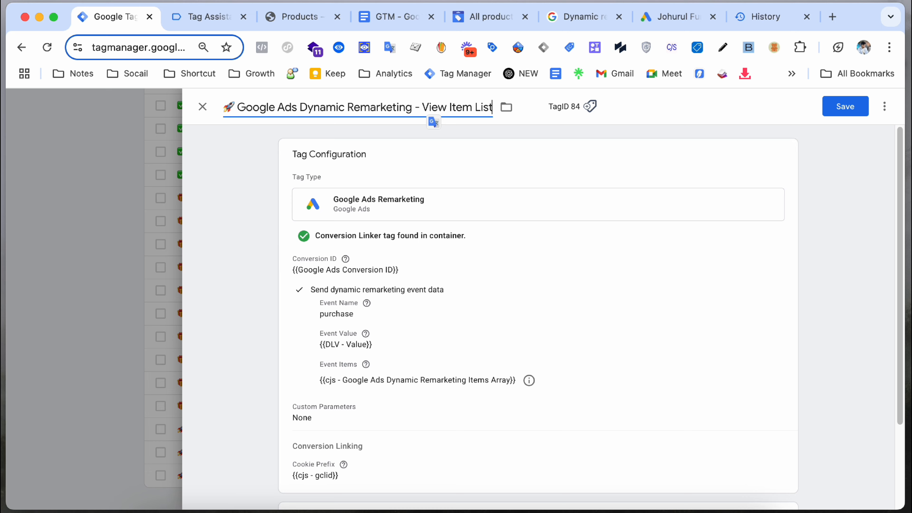
Step: Replace the Event Name 'purchase' with view_item_list copied from the help article
click(407, 279)
click(582, 22)
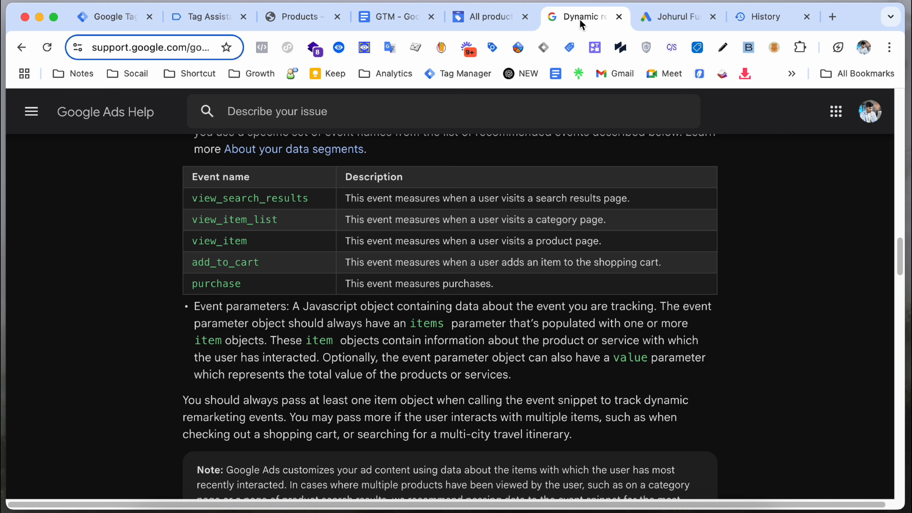
double_click(215, 220)
right_click(213, 216)
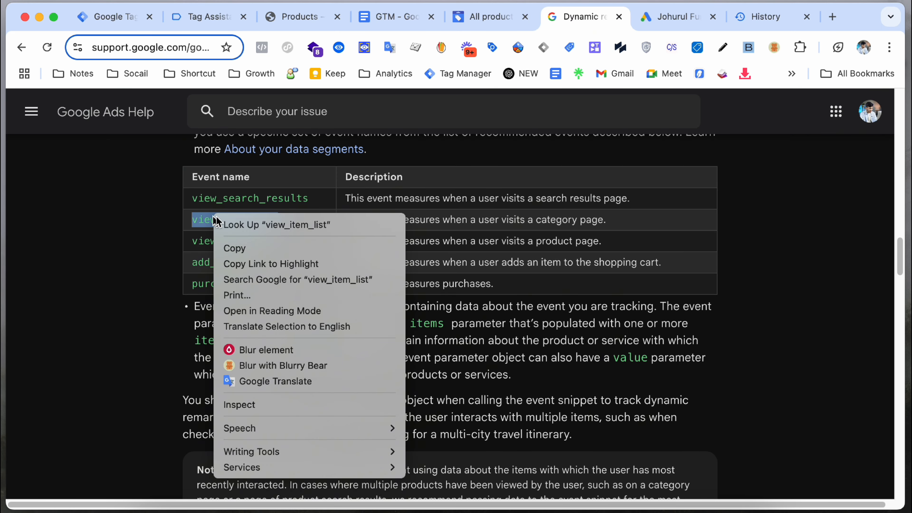
click(251, 247)
click(122, 17)
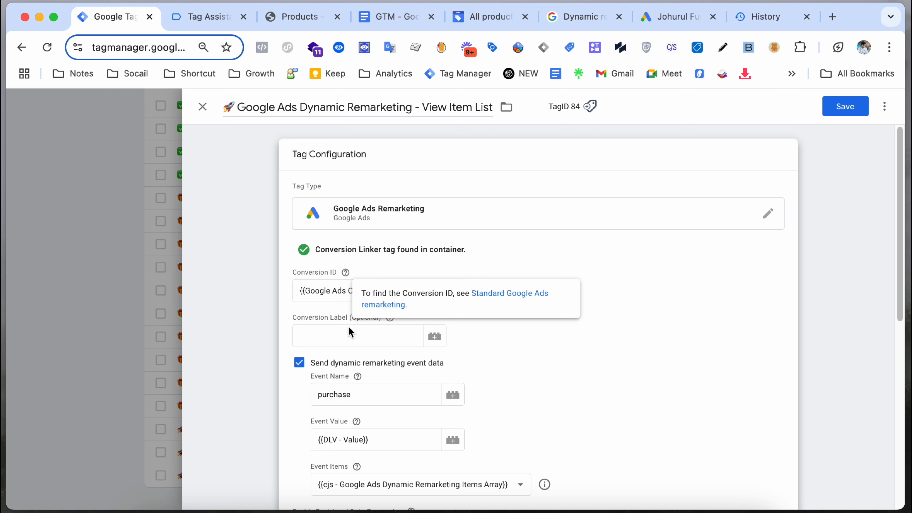
click(350, 336)
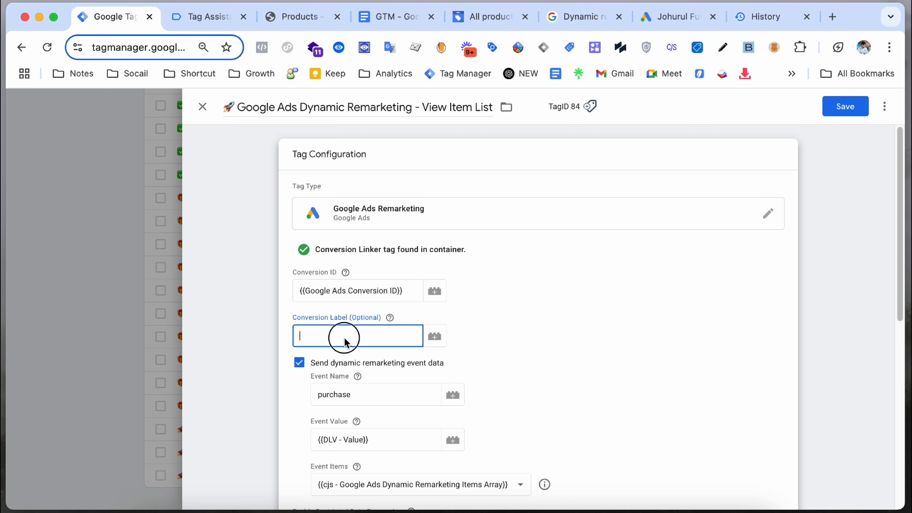
double_click(369, 396)
key(super+v)
click(425, 396)
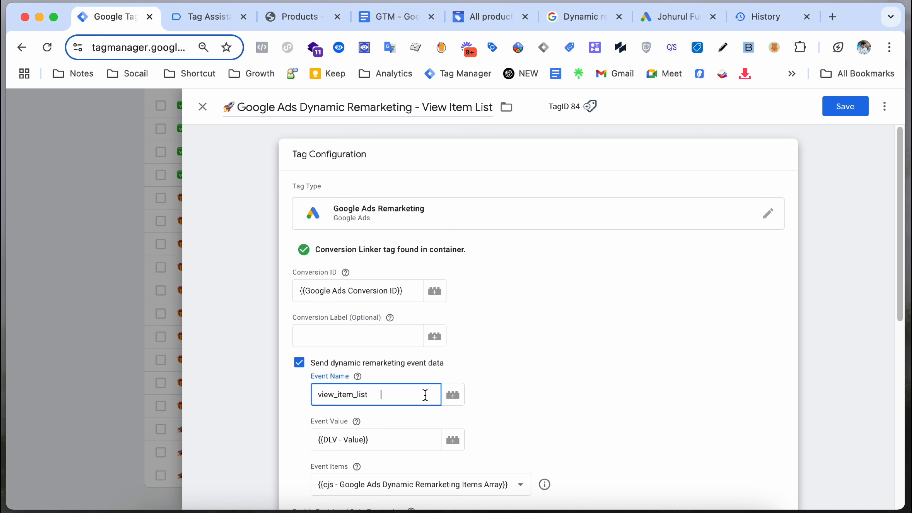
Step: Remove the purchase trigger from the tag's triggering
scroll(546, 368, down, 10)
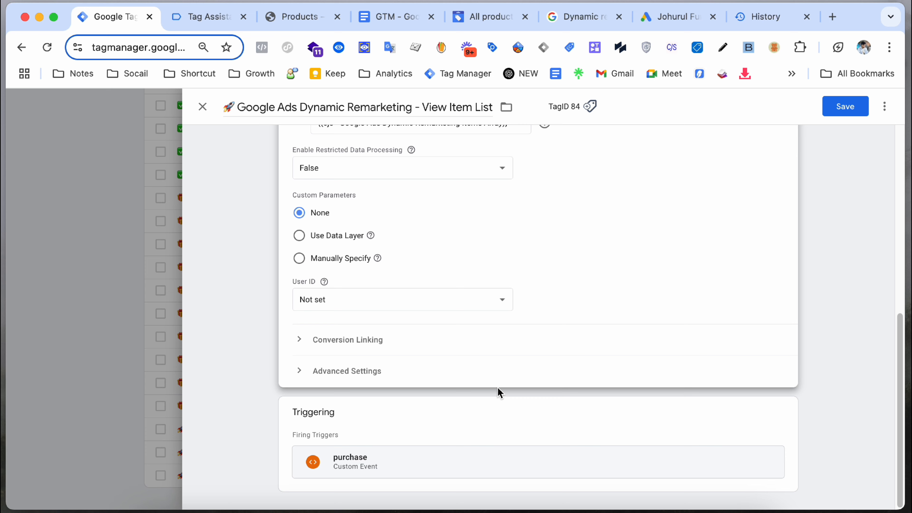
click(617, 404)
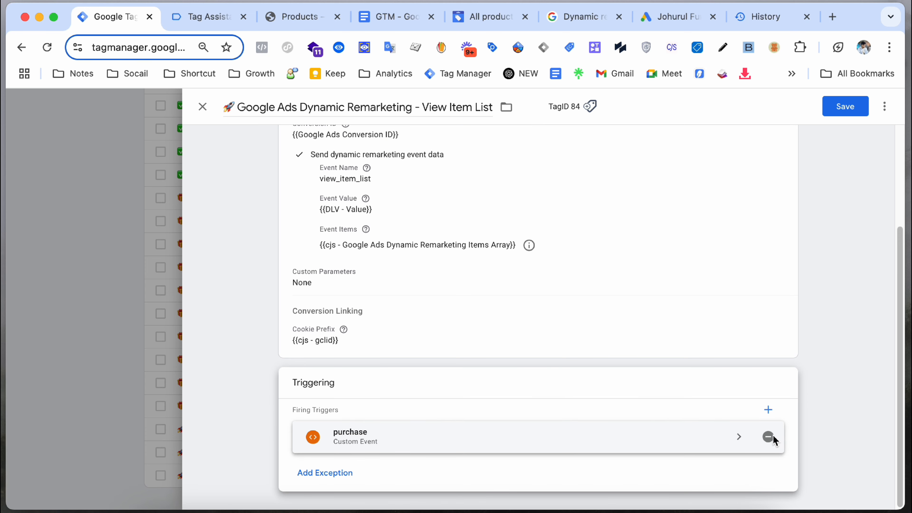
click(768, 436)
Step: Start a new Custom Event trigger from the trigger list
click(691, 435)
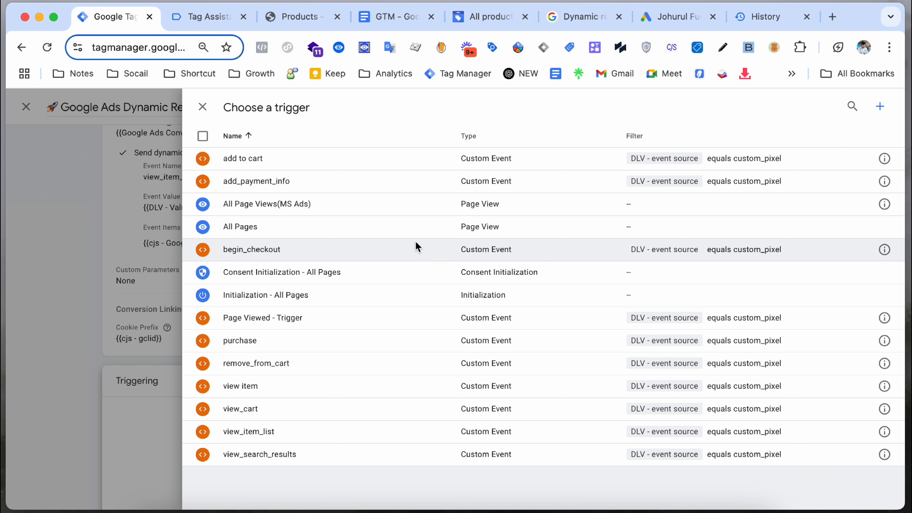
click(879, 106)
click(607, 219)
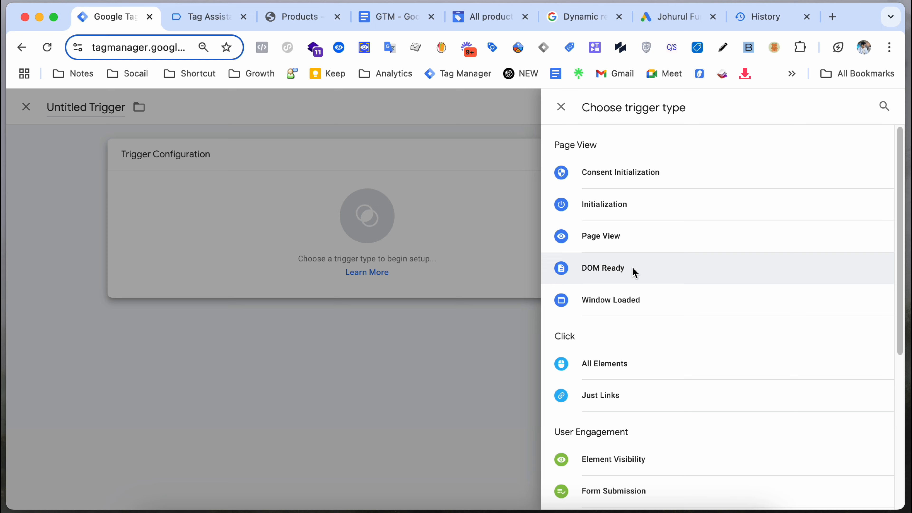
scroll(627, 310, down, 3)
scroll(628, 310, down, 3)
click(631, 374)
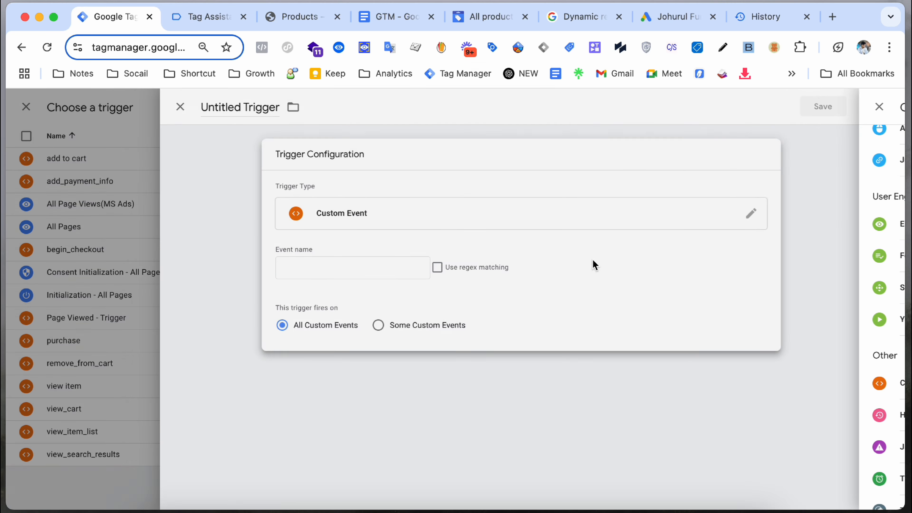
Step: Paste view_item as the new trigger's event name, then discard the unsaved trigger
click(208, 17)
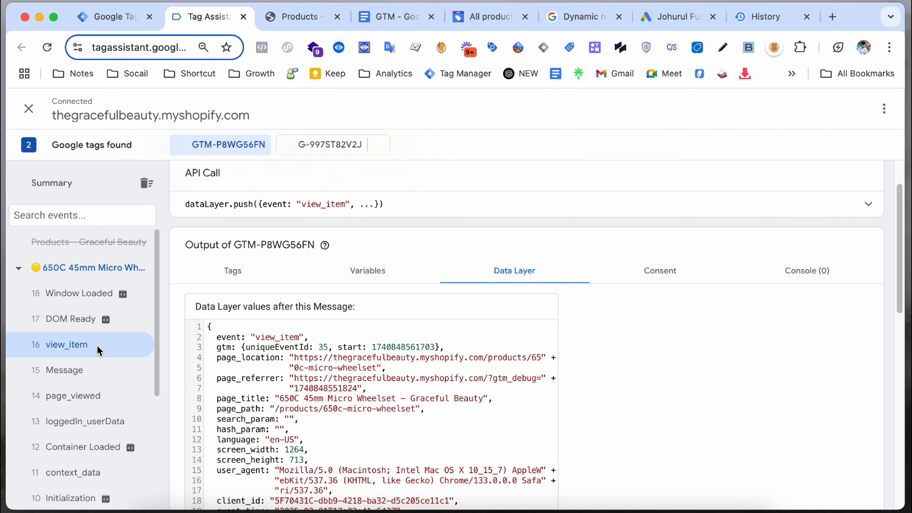
double_click(311, 206)
right_click(325, 203)
click(352, 235)
click(112, 17)
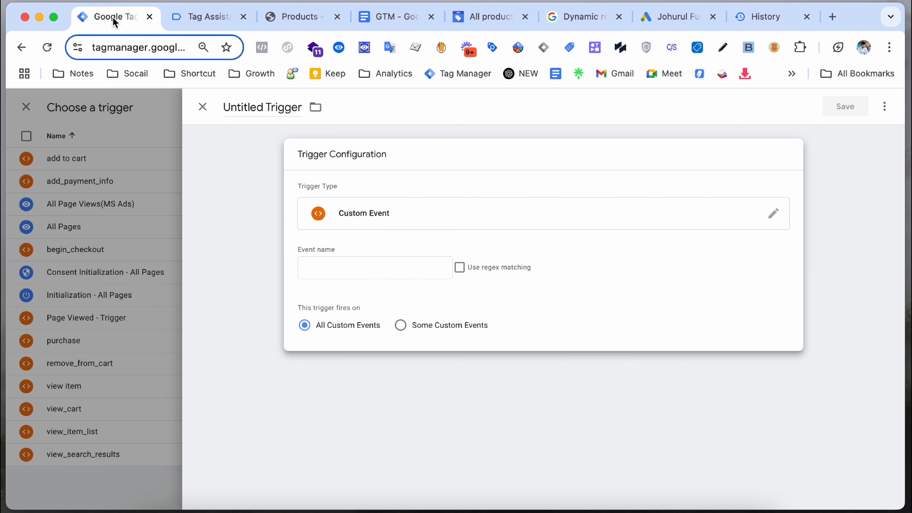
click(312, 263)
right_click(312, 259)
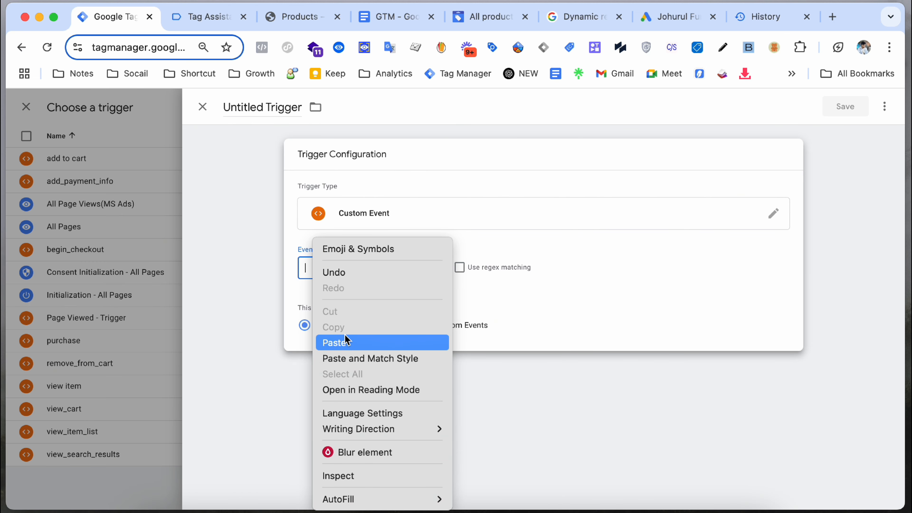
click(346, 342)
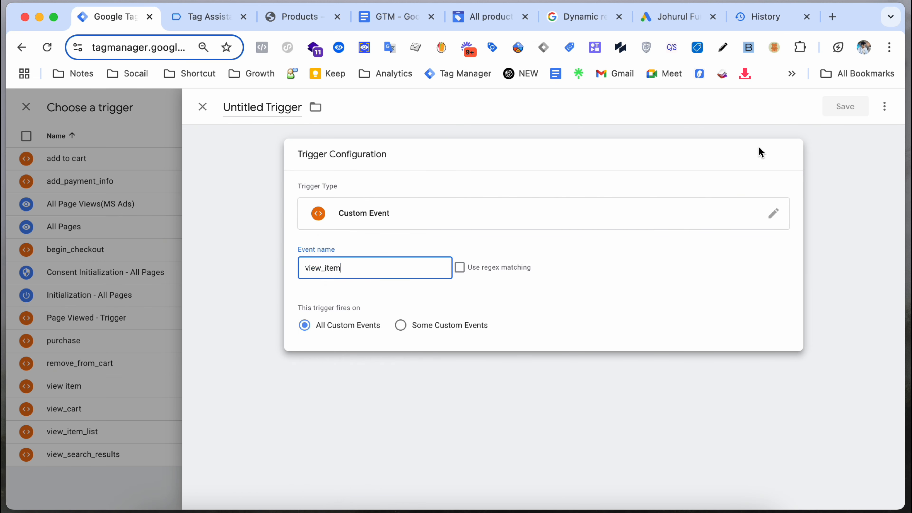
click(201, 108)
click(560, 244)
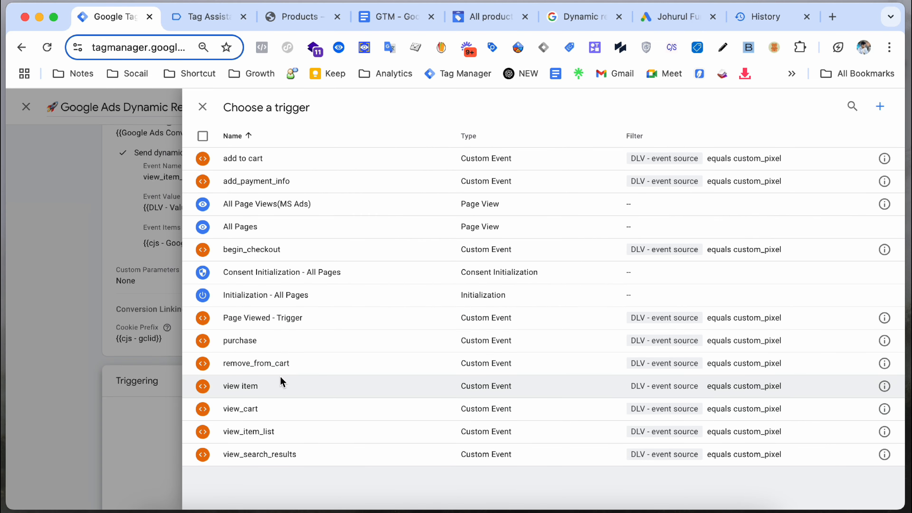
Step: Fire the View Item List tag on the existing view_item_list trigger and save it
click(284, 434)
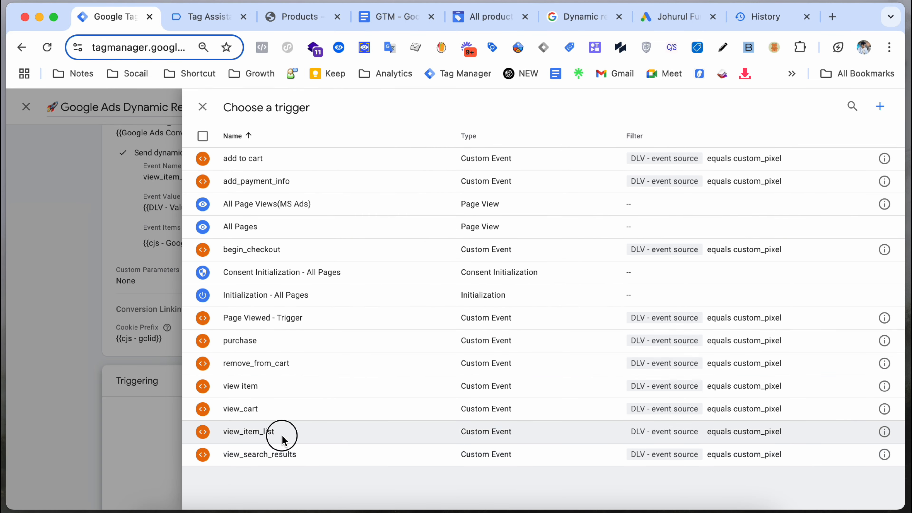
scroll(415, 271, up, 3)
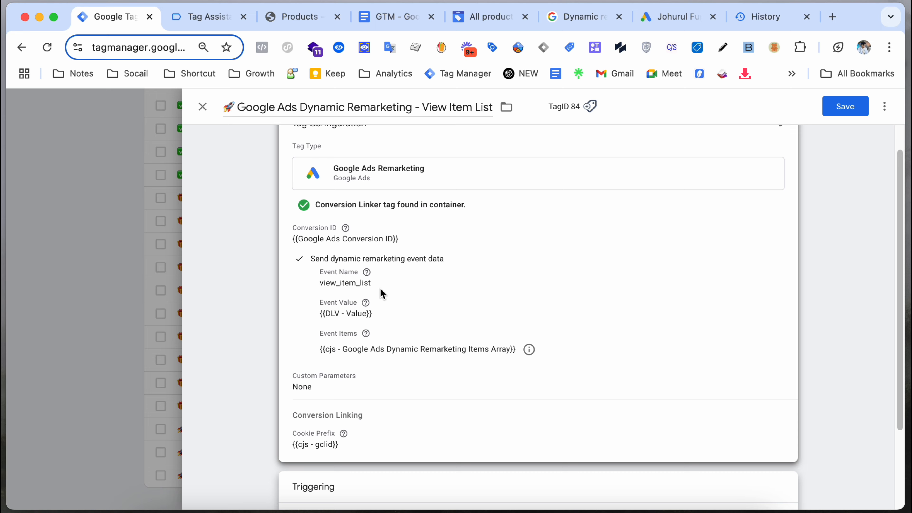
scroll(539, 270, down, 2)
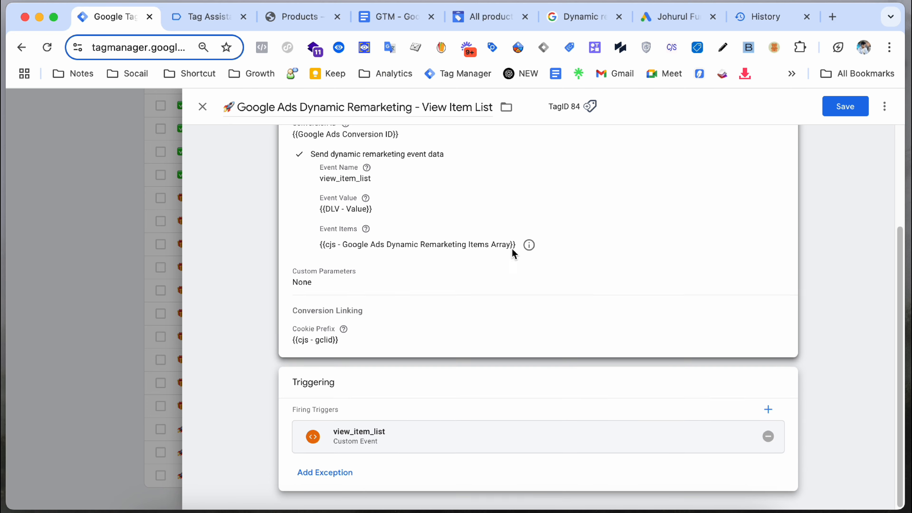
click(837, 110)
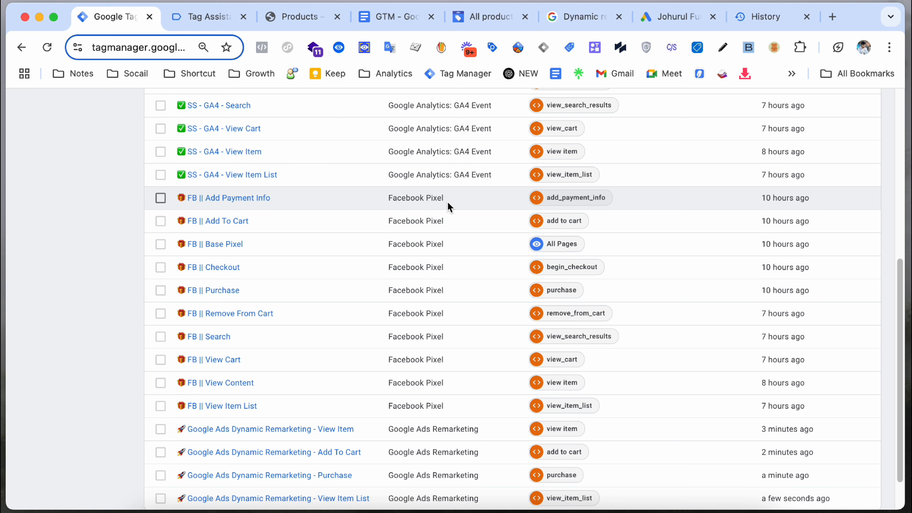
scroll(387, 290, down, 3)
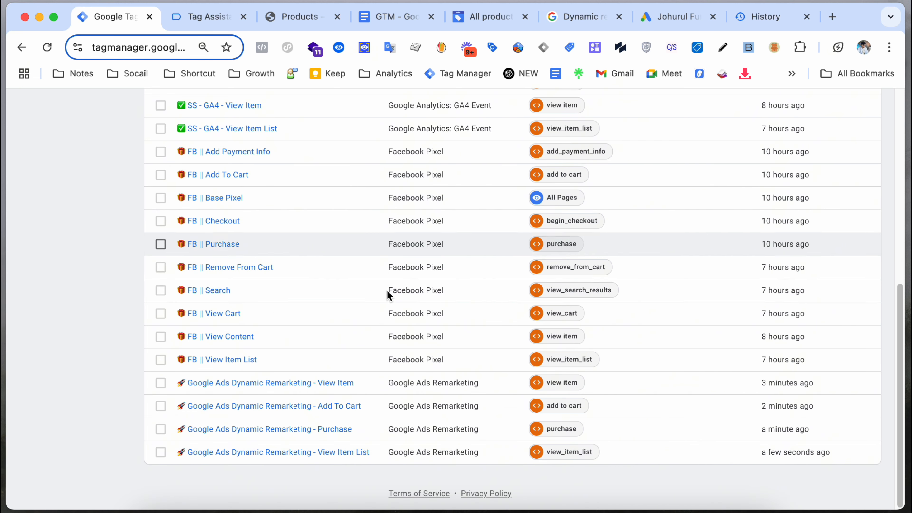
click(312, 405)
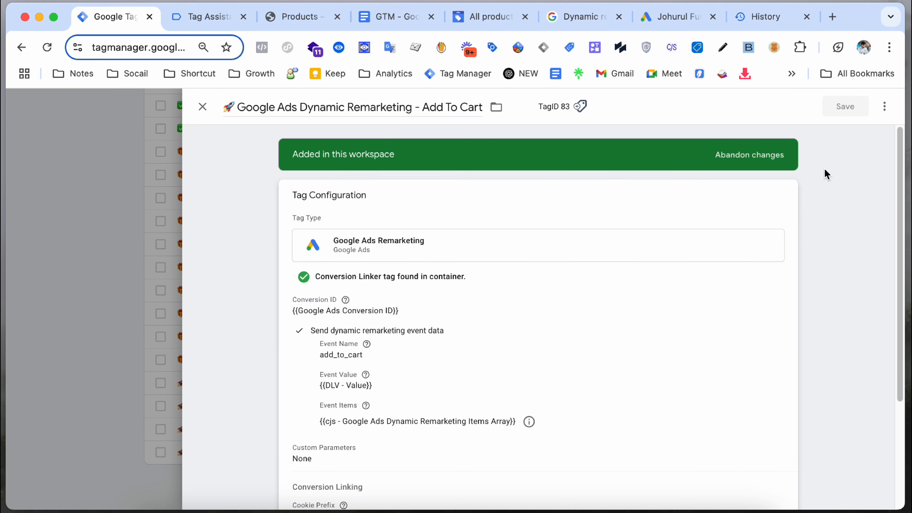
Step: Copy the Add To Cart tag and set its Event Name to view_search_results
click(886, 106)
click(872, 129)
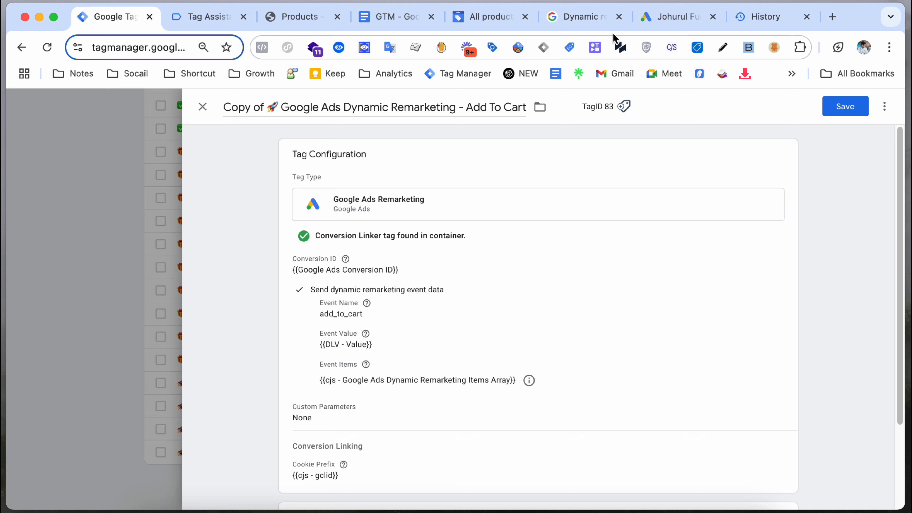
click(566, 23)
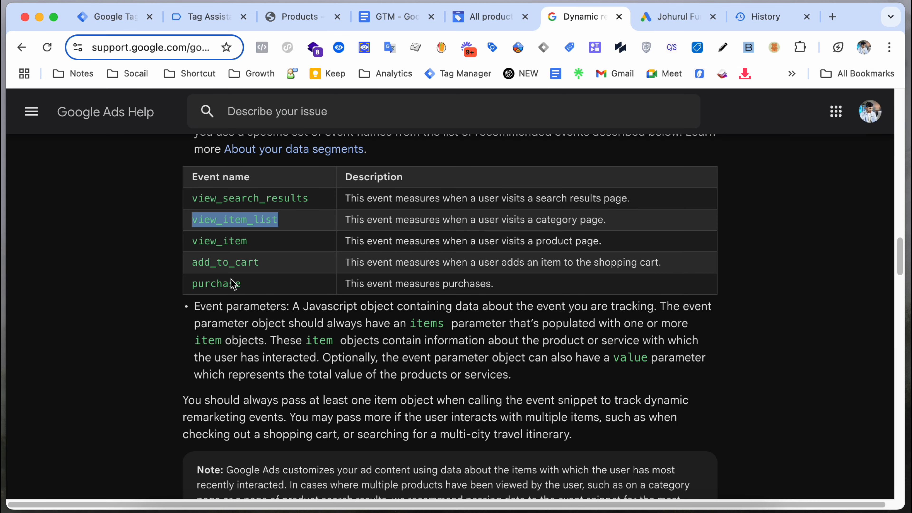
double_click(256, 202)
right_click(257, 201)
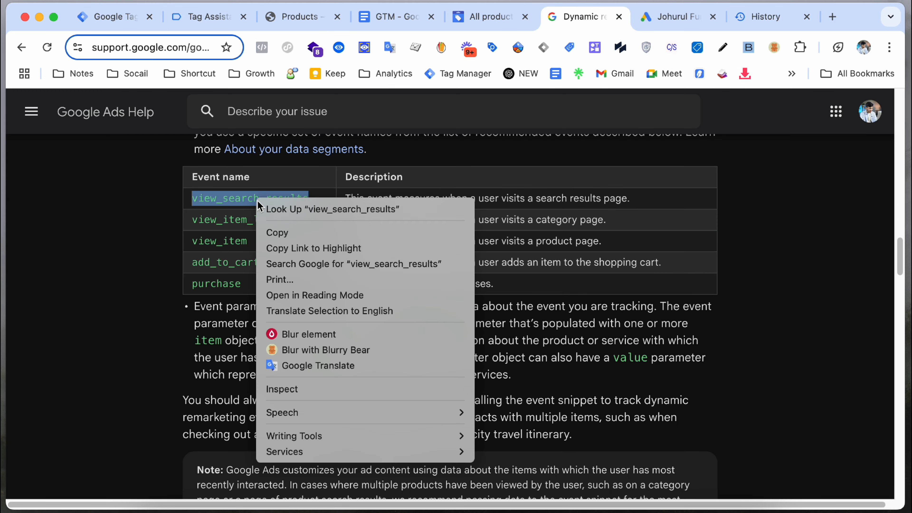
click(293, 233)
click(115, 17)
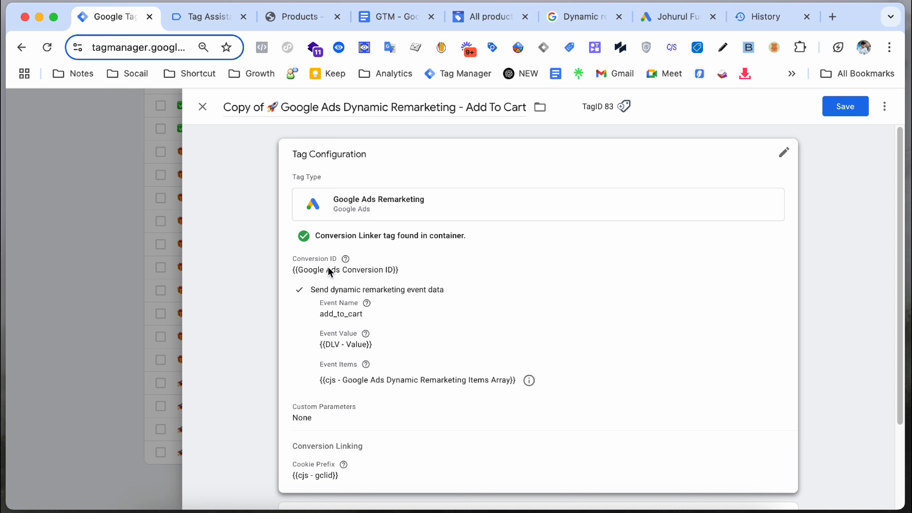
click(377, 395)
key(super+a)
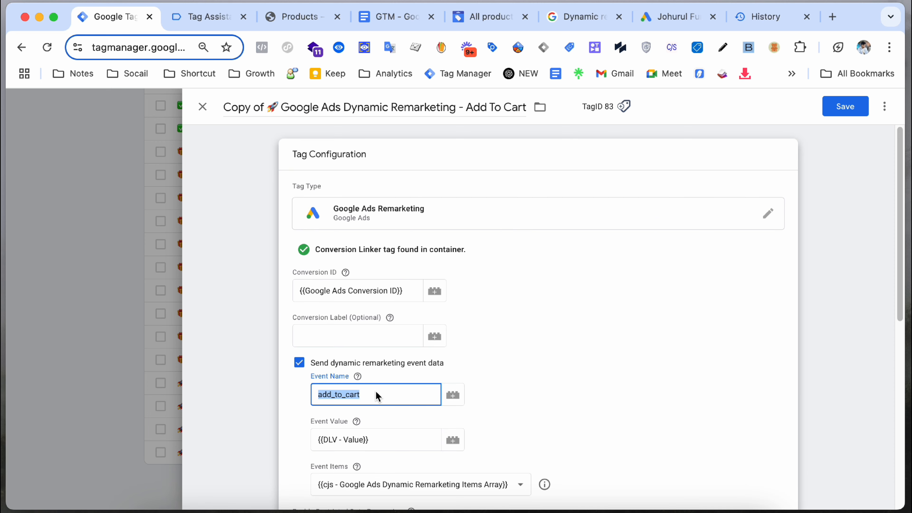
key(super+v)
click(557, 374)
Step: Replace the event value {{DLV - Value}} with {{DLV - search_term}}
scroll(503, 381, down, 10)
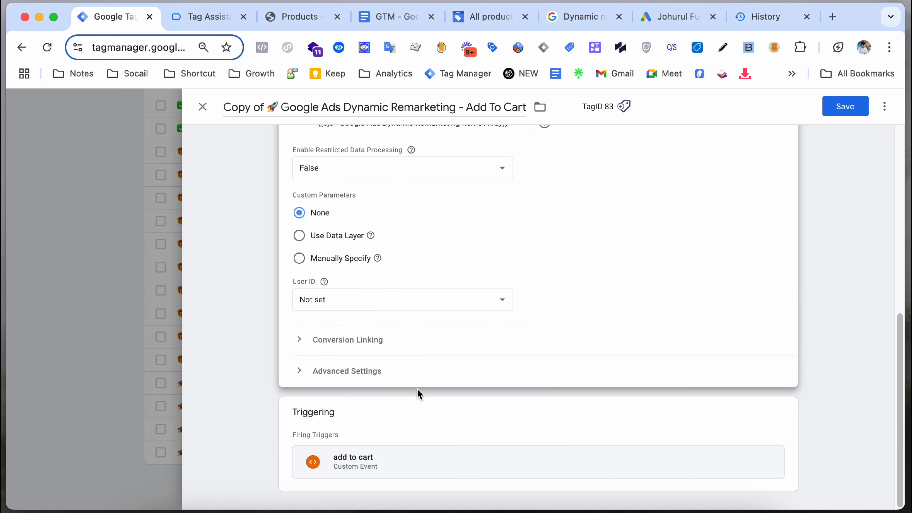
scroll(418, 394, up, 8)
scroll(386, 392, down, 1)
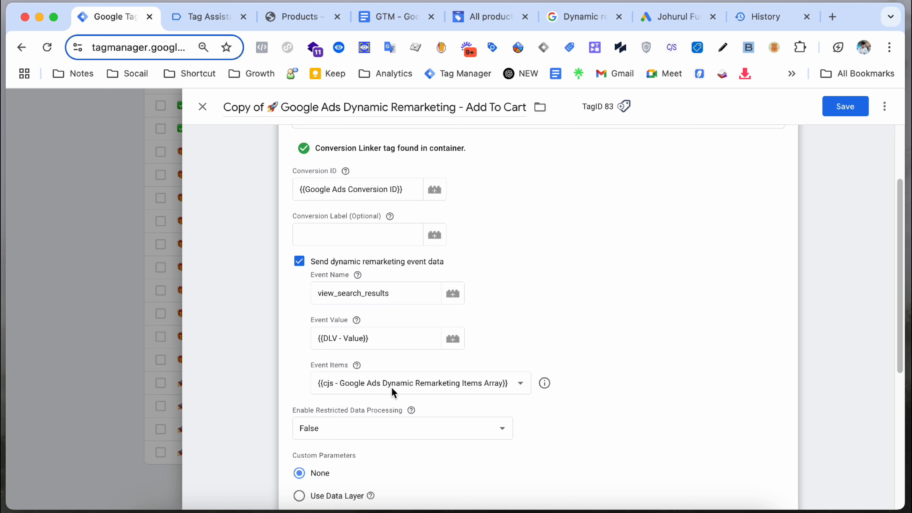
click(387, 340)
key(super+a)
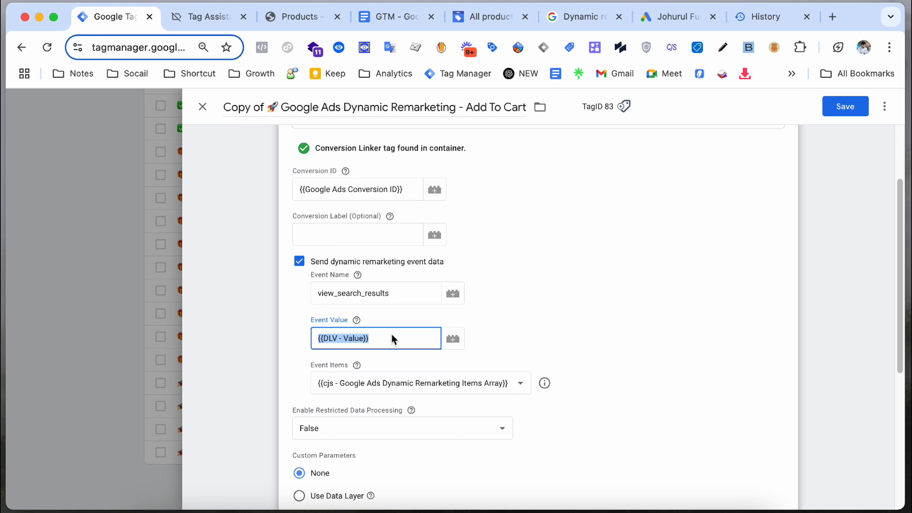
key(BackSpace)
click(458, 382)
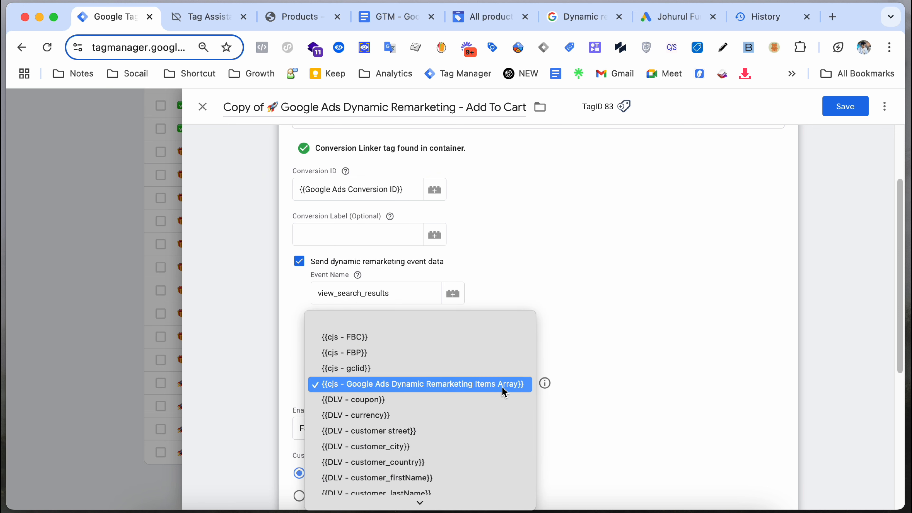
click(415, 380)
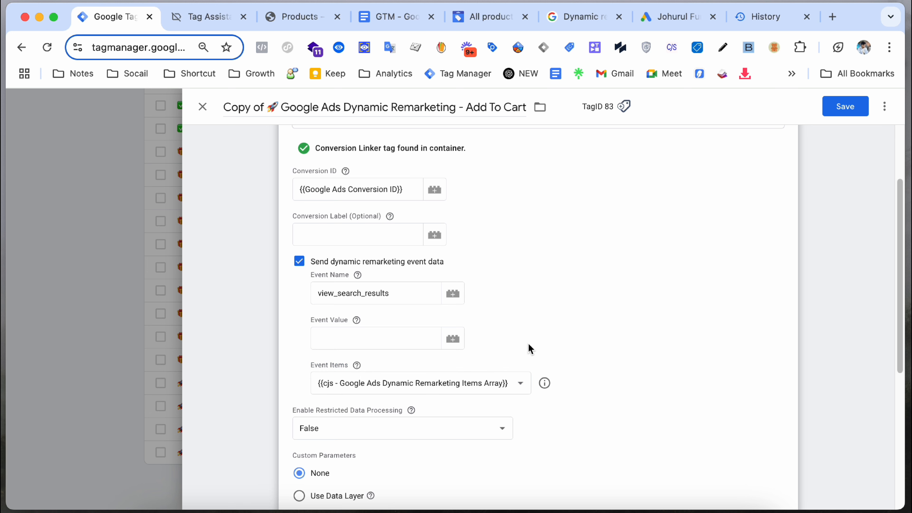
click(383, 345)
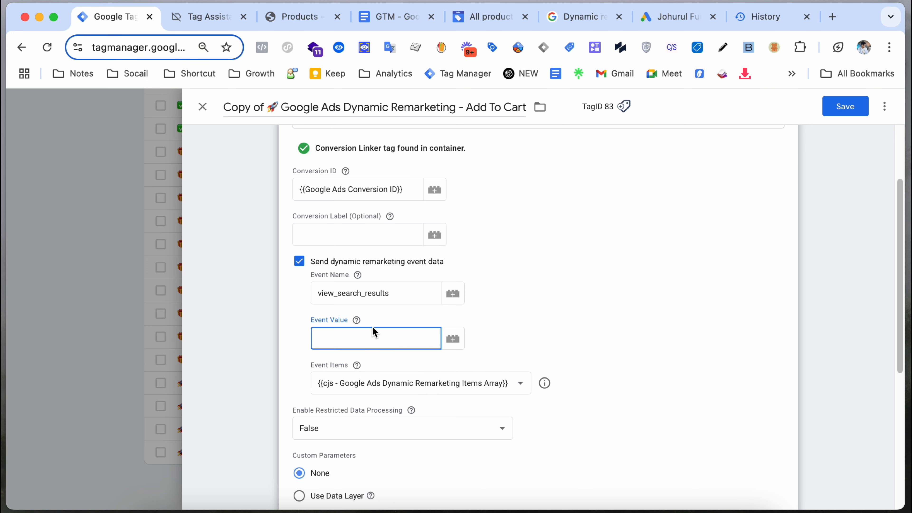
text({{sear)
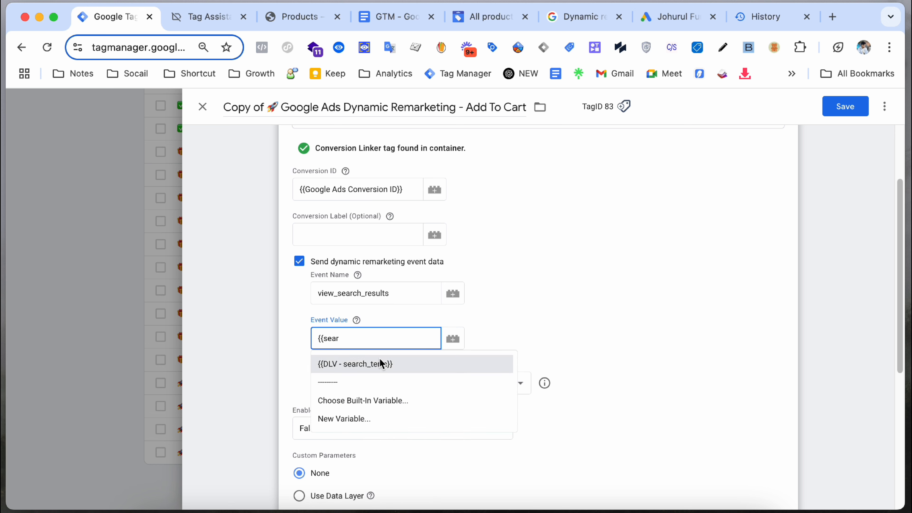
click(381, 363)
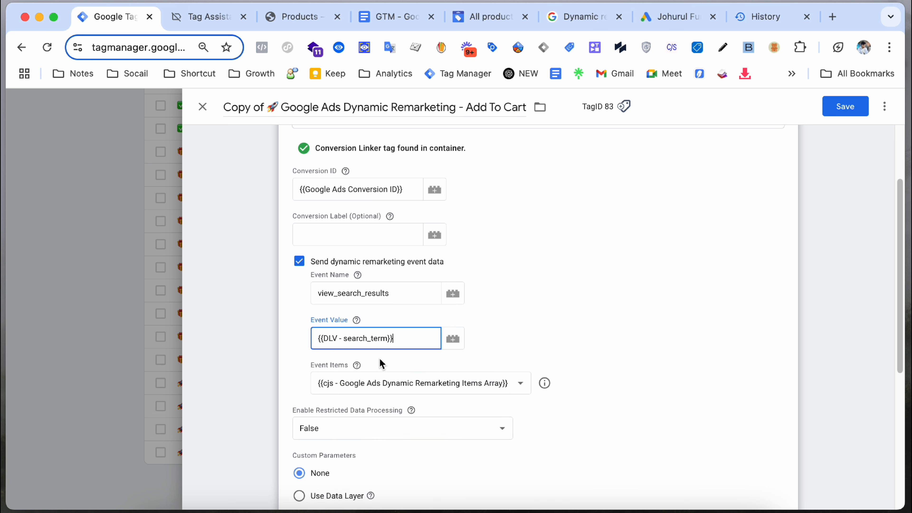
click(302, 19)
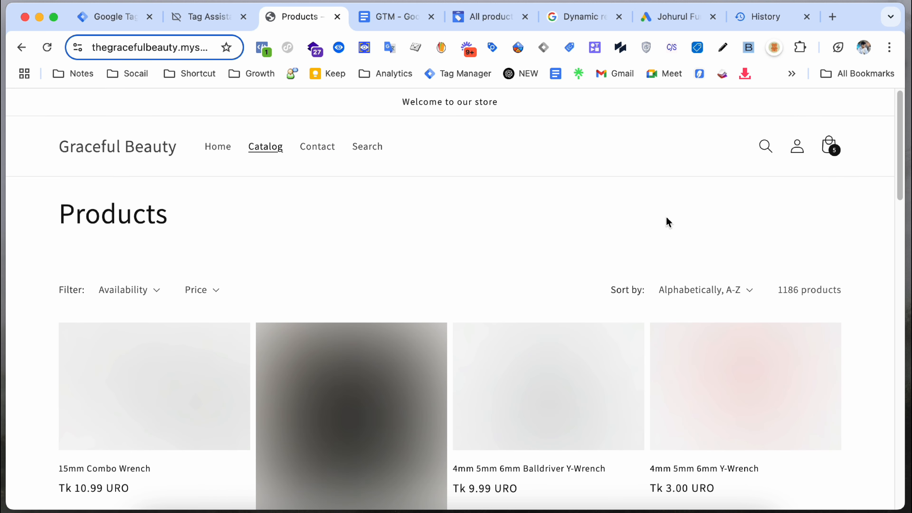
Step: Search the store for 'test' and inspect the view_search_results event showing search_term 'test'
click(766, 147)
text(tes)
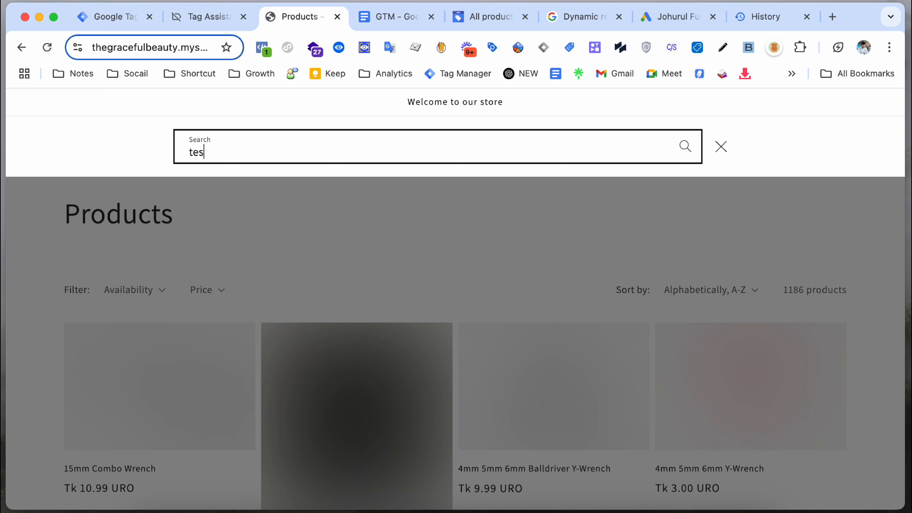
text(t)
key(Return)
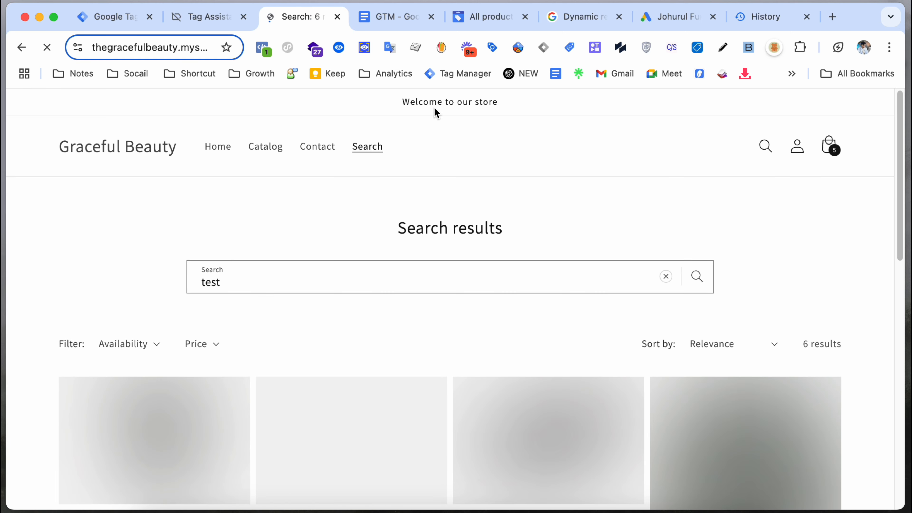
click(364, 47)
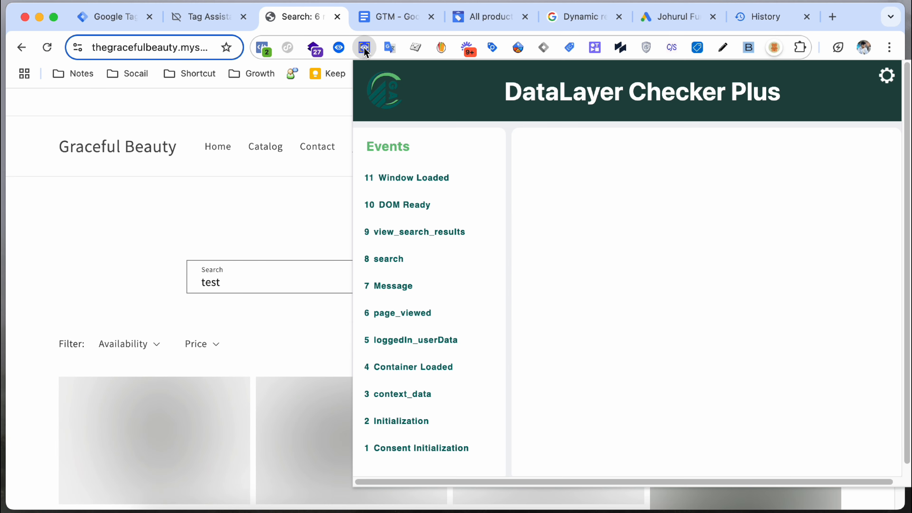
click(420, 234)
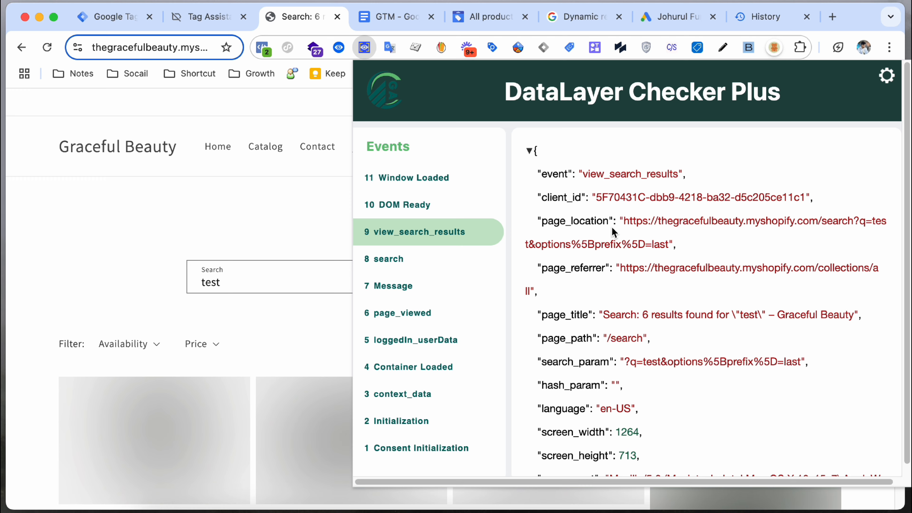
scroll(625, 249, down, 3)
scroll(656, 267, down, 5)
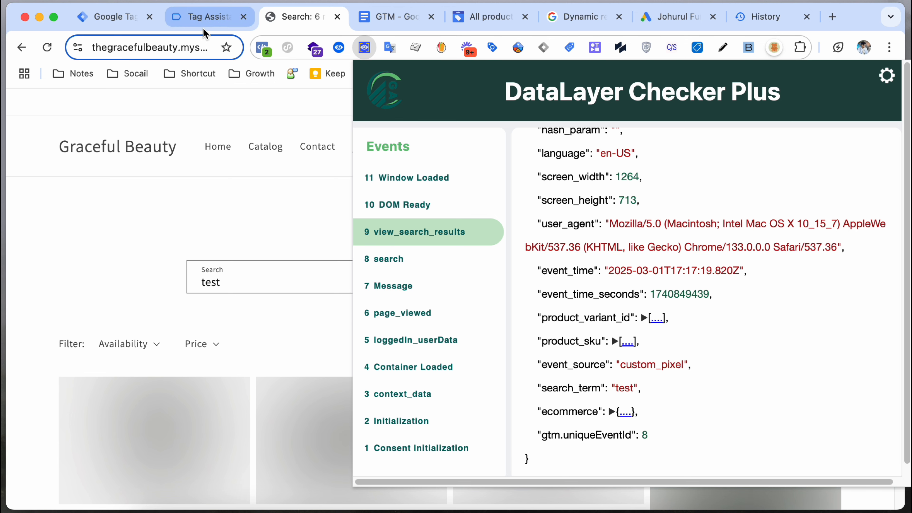
click(204, 17)
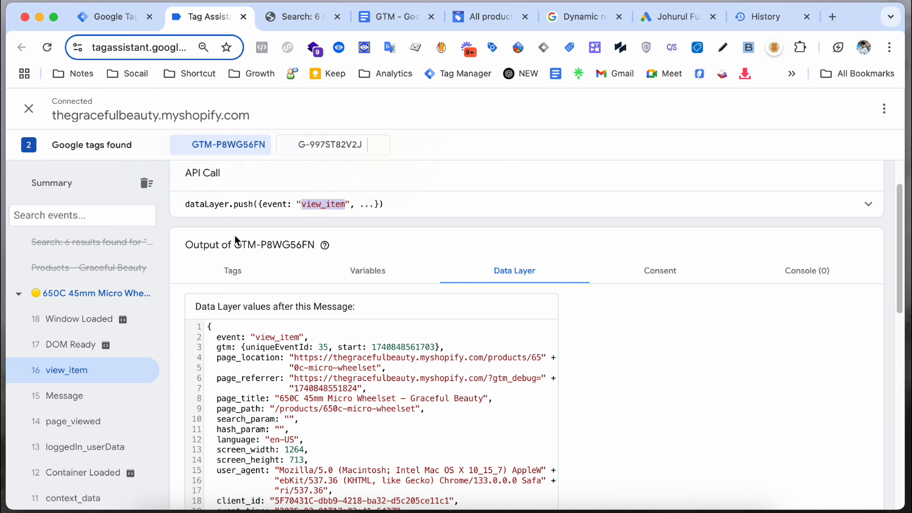
Step: Remove 'Copy of' and change 'Add To Cart' to 'View Search Results' in the tag name
click(103, 16)
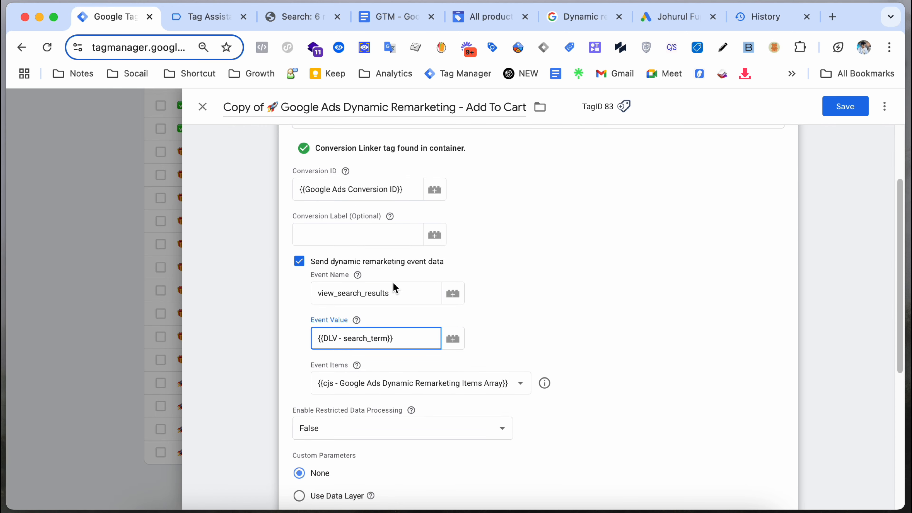
scroll(392, 282, down, 5)
click(259, 106)
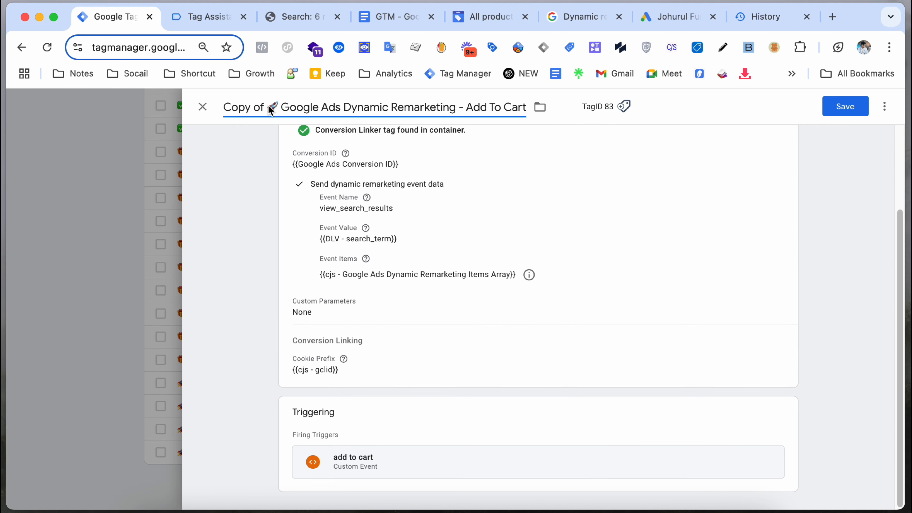
key(BackSpace)
key(BackSpace)
key(BackSpace)
key(BackSpace)
key(BackSpace)
key(BackSpace)
key(BackSpace)
key(BackSpace)
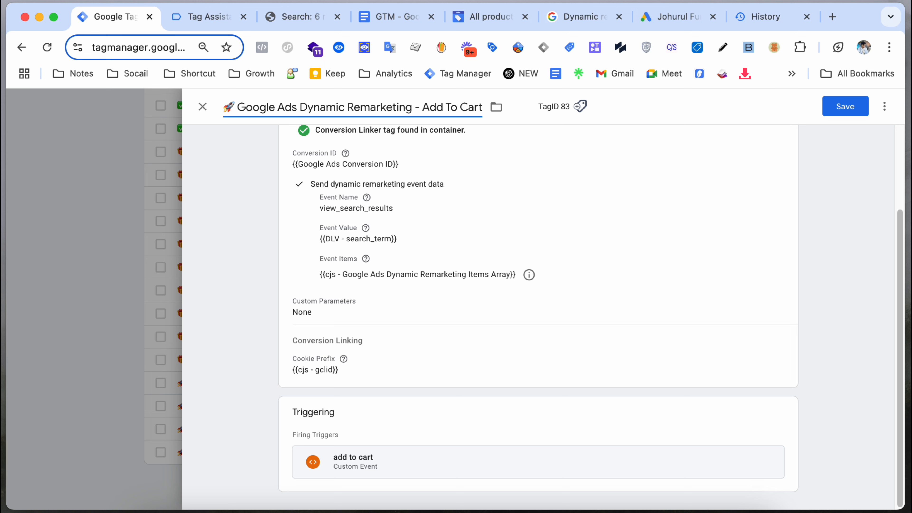
click(437, 156)
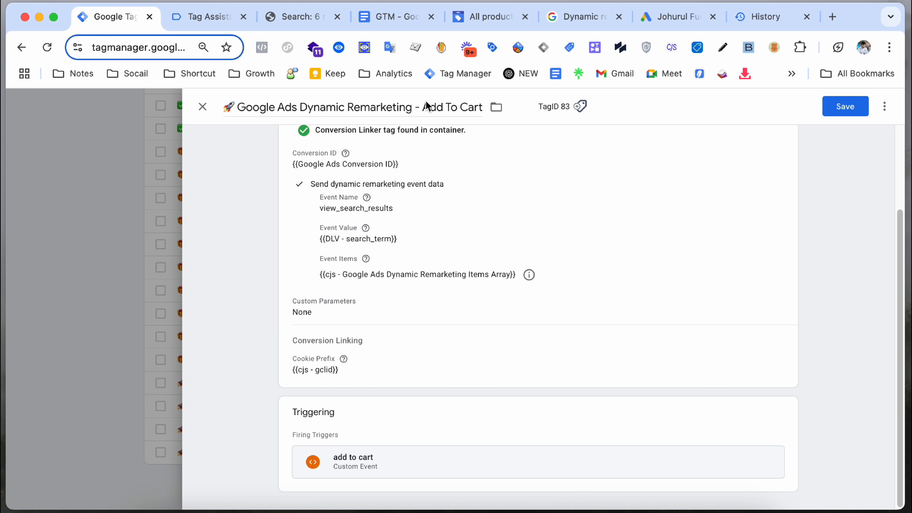
drag(423, 106, 496, 106)
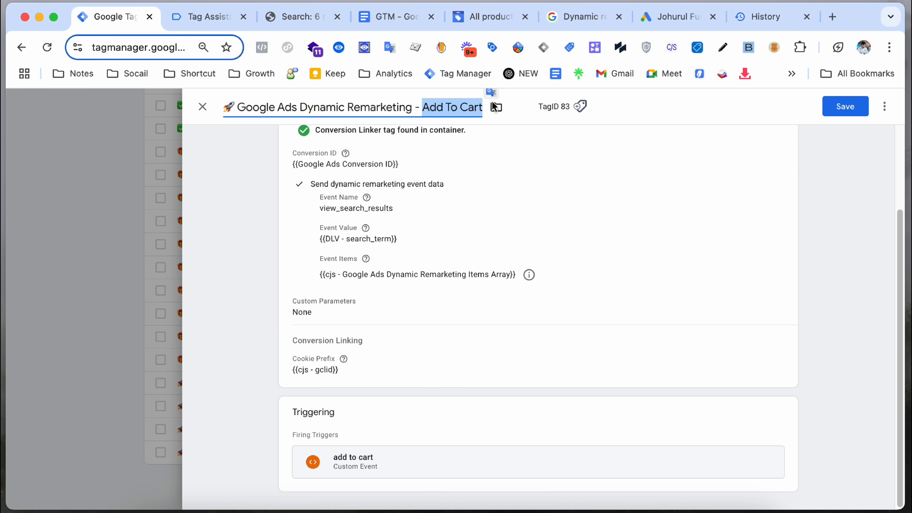
text(View Se)
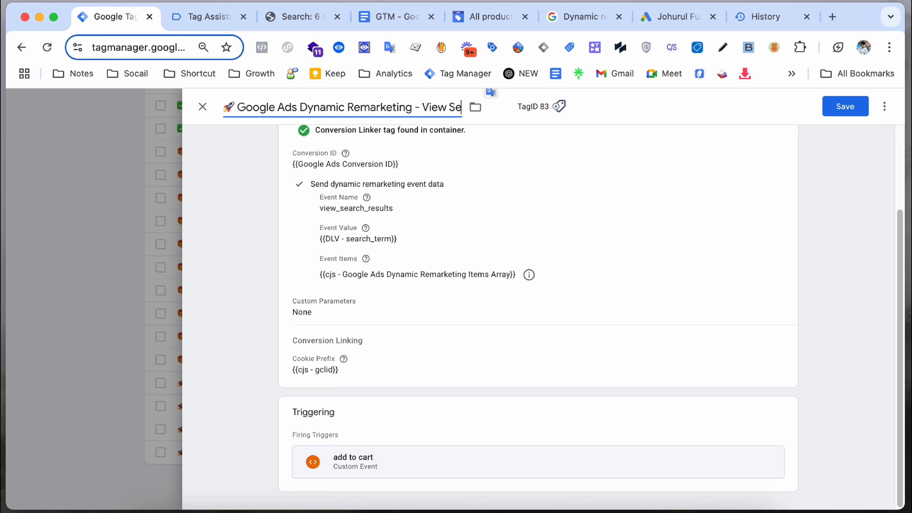
text(arch REs)
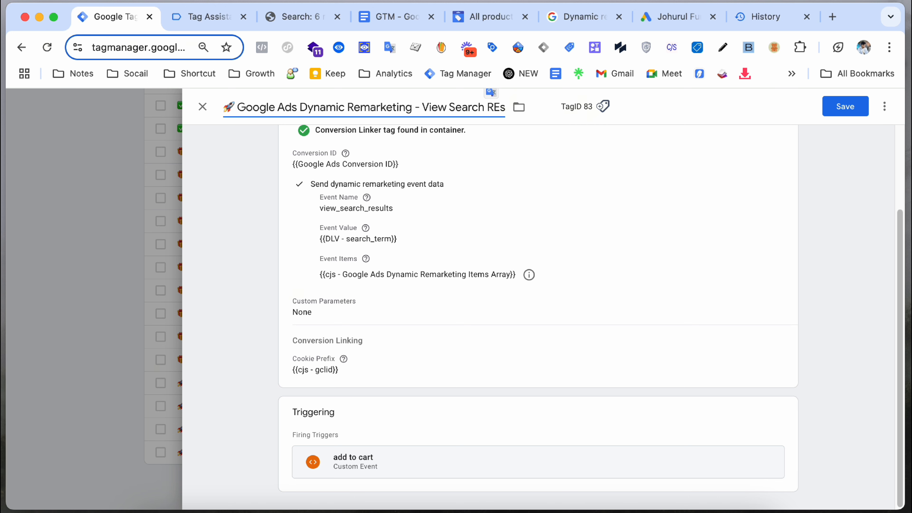
key(BackSpace)
key(BackSpace)
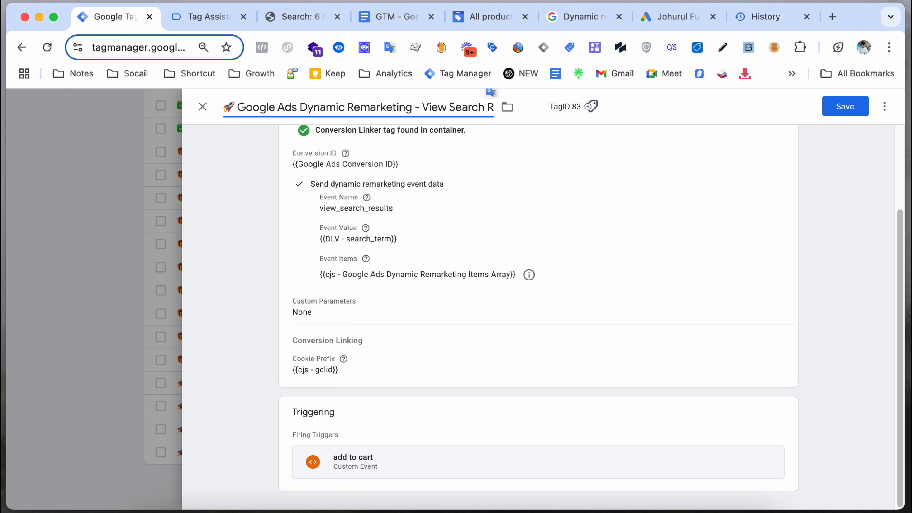
text(esult)
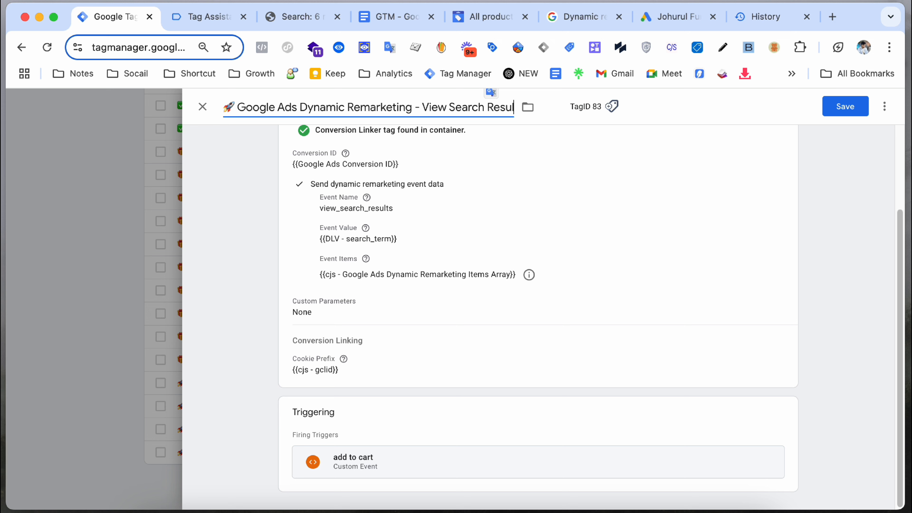
text(s)
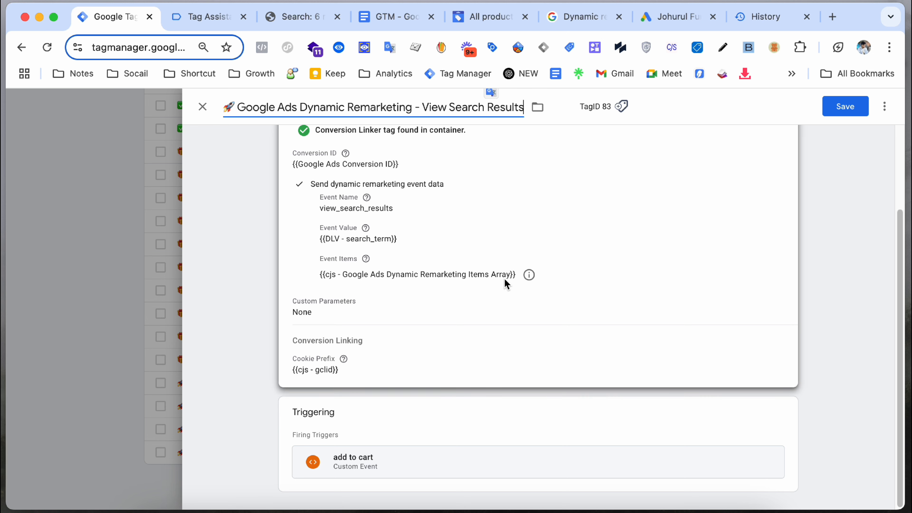
scroll(493, 288, up, 1)
scroll(747, 198, up, 2)
scroll(657, 328, down, 4)
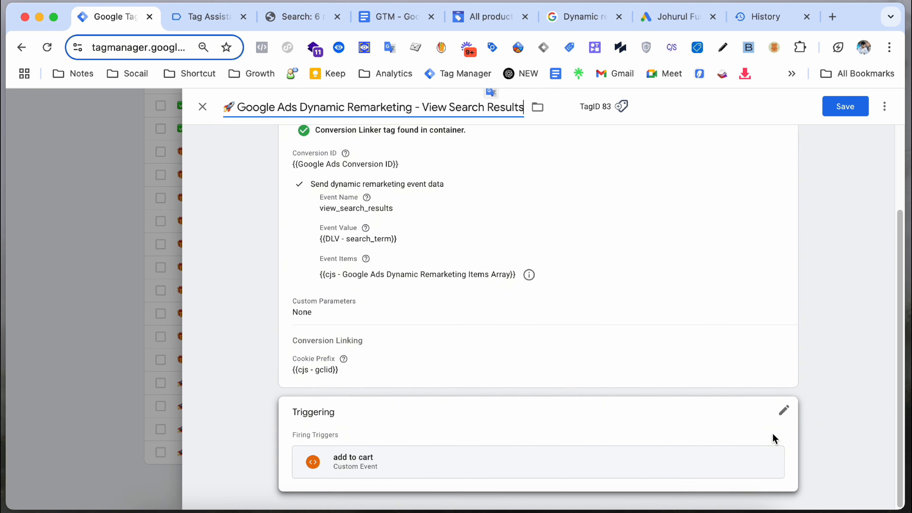
click(781, 410)
Step: Set view_search_results as the firing trigger and save the tag, bringing the workspace to 8 changes
click(770, 463)
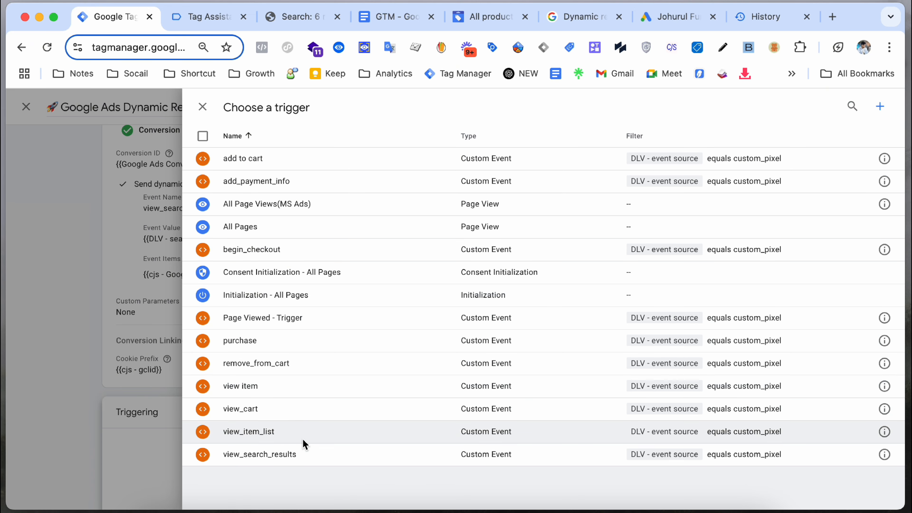
click(296, 453)
click(844, 107)
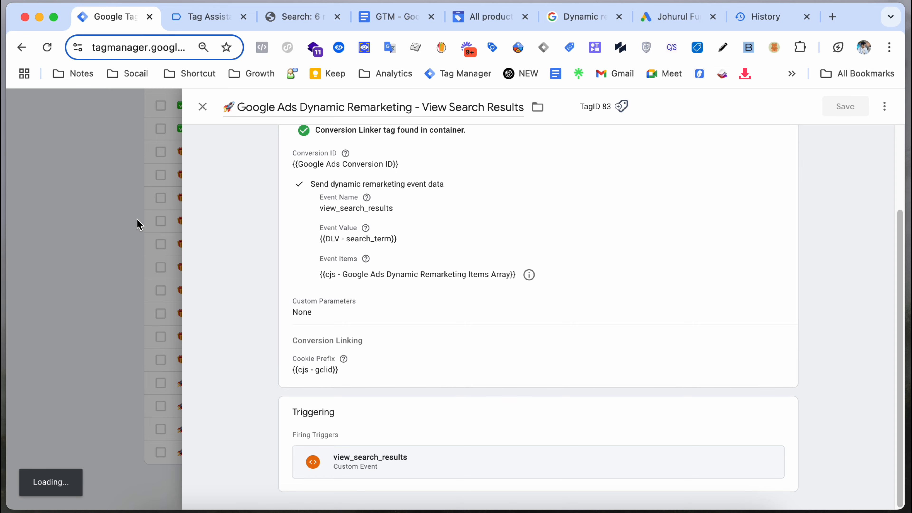
scroll(303, 288, down, 2)
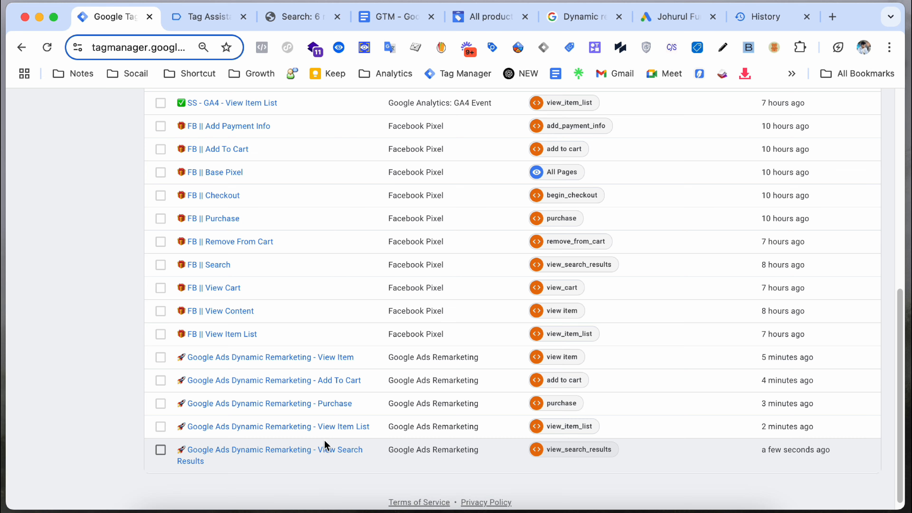
scroll(479, 395, up, 10)
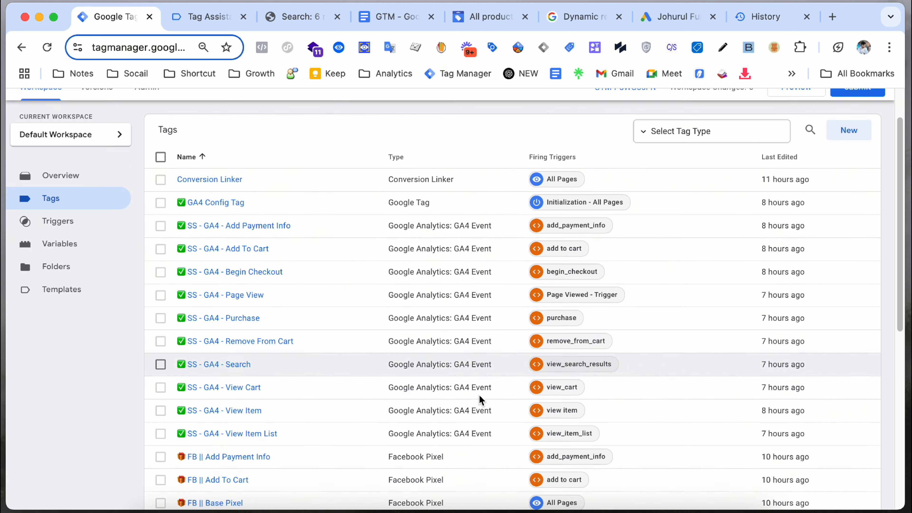
scroll(479, 395, down, 10)
scroll(483, 394, up, 10)
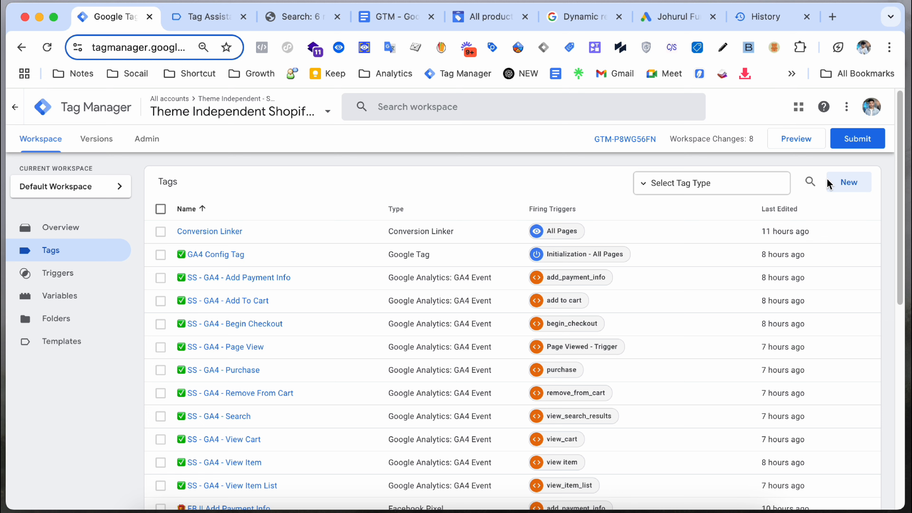
Step: Start a Tag Assistant preview and open the 650C 45mm Micro Wheelset product page
click(805, 133)
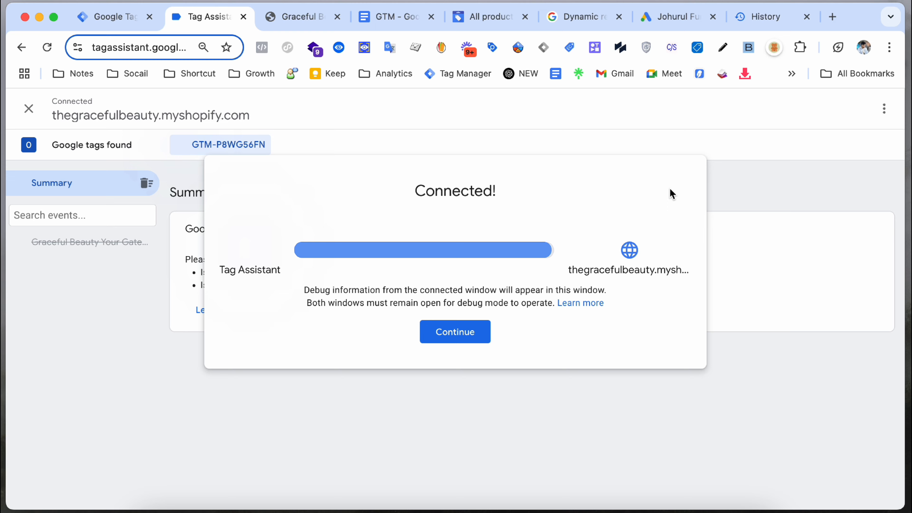
click(467, 331)
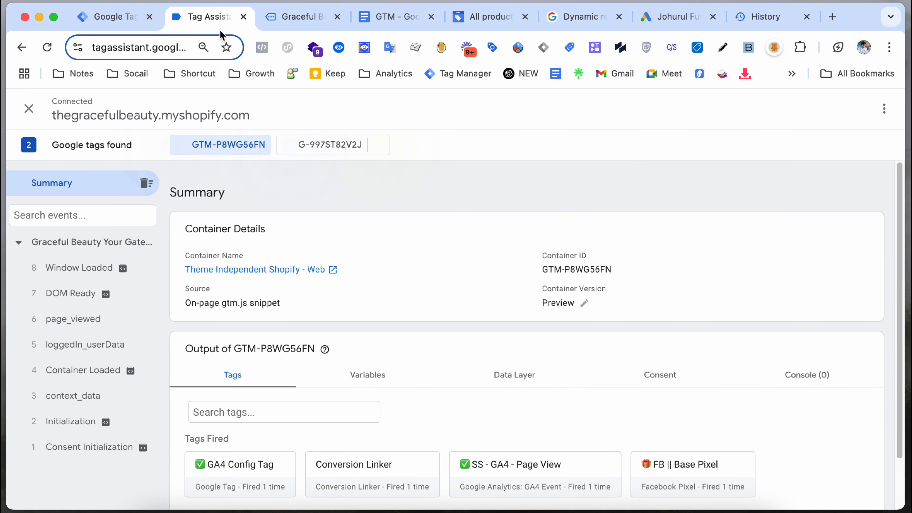
click(287, 18)
scroll(292, 244, down, 10)
scroll(293, 245, down, 5)
click(174, 180)
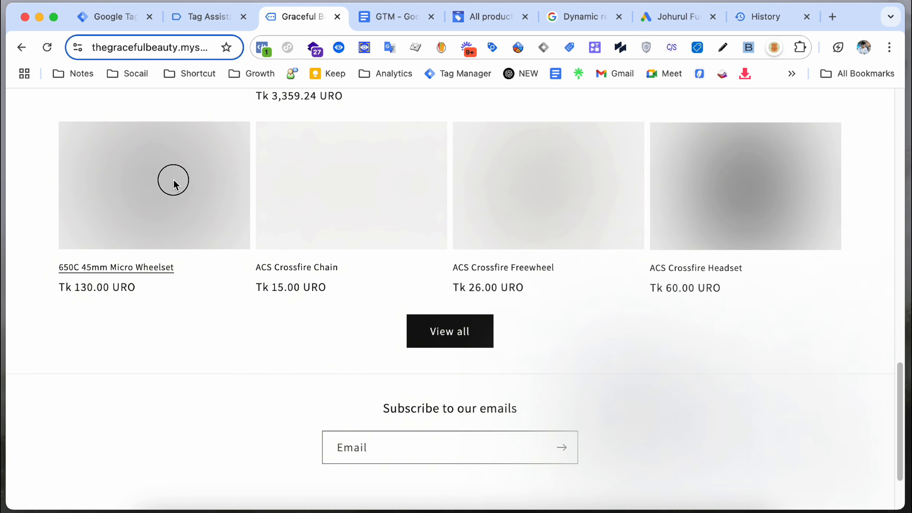
Step: Check Tag Assistant's tag results for the wheelset page, which report the container not found
click(224, 19)
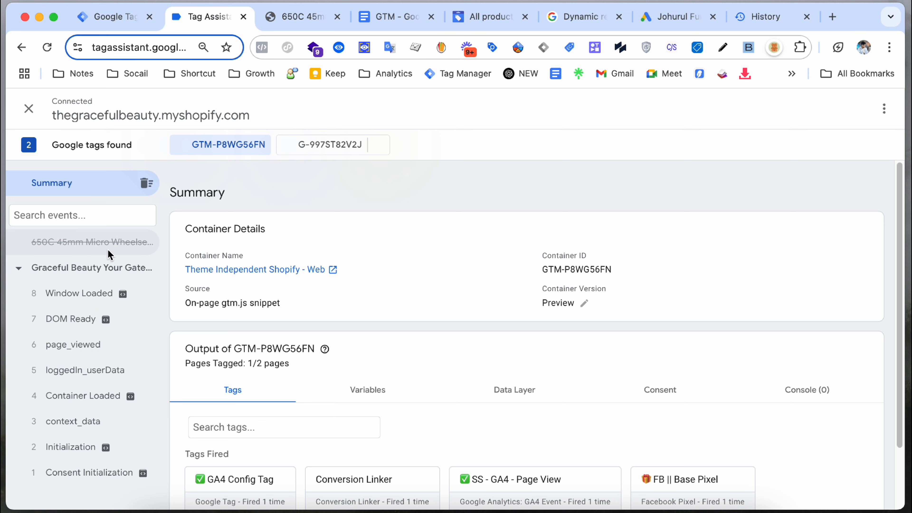
click(104, 243)
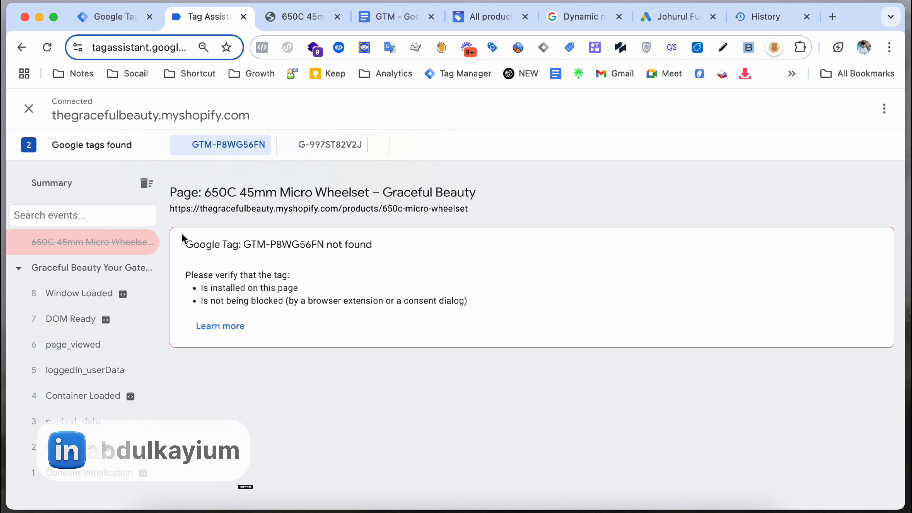
click(129, 19)
click(265, 23)
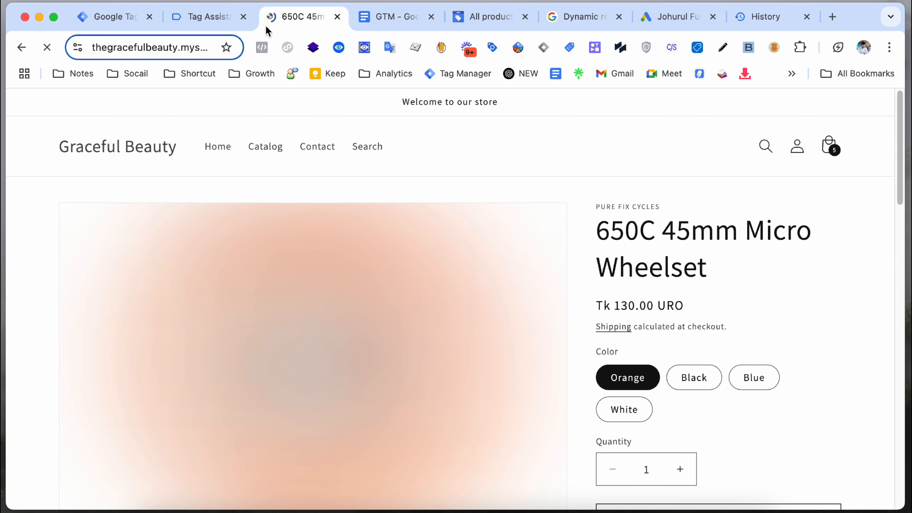
click(214, 20)
click(103, 26)
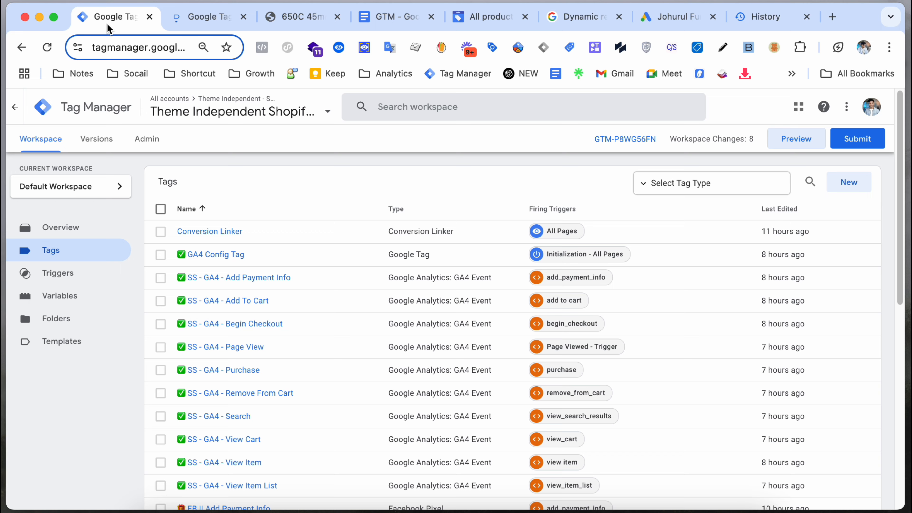
click(274, 18)
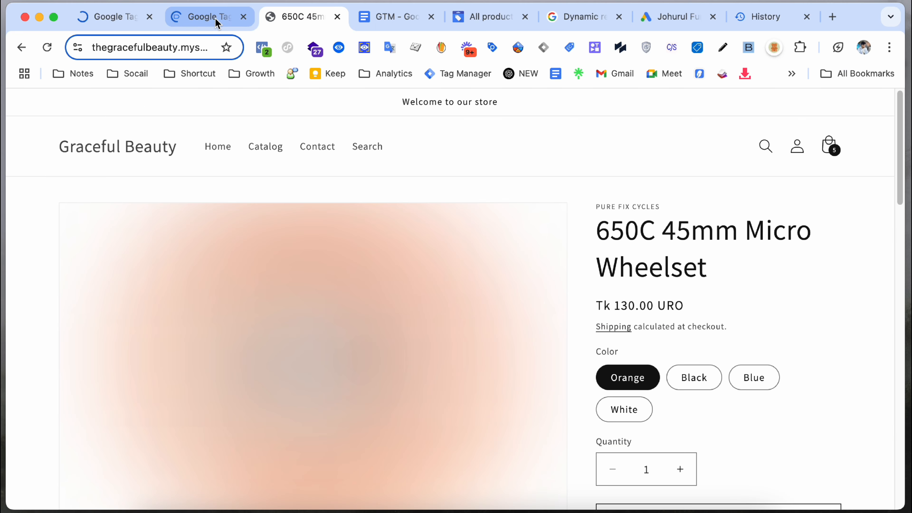
click(215, 18)
click(275, 23)
Step: Open DevTools' Application panel and clear all cookies for the myshopify store origin
right_click(206, 200)
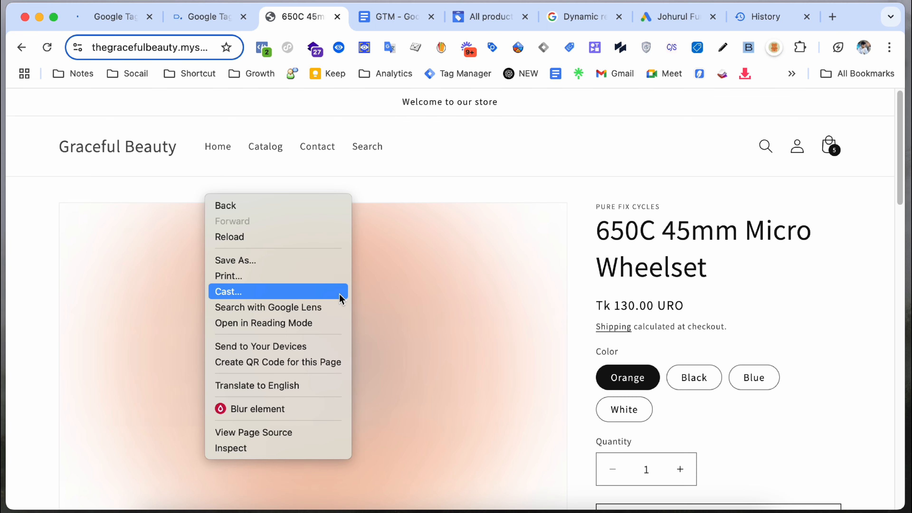
click(282, 448)
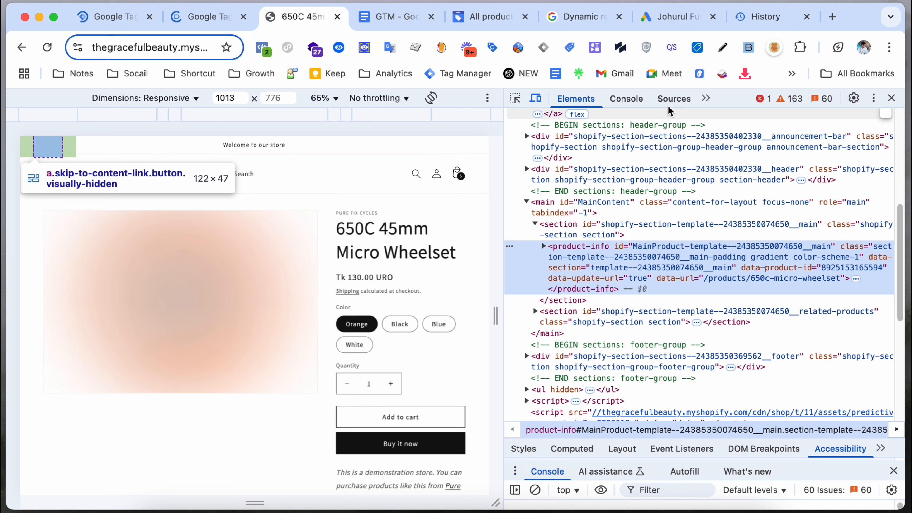
click(676, 99)
click(703, 98)
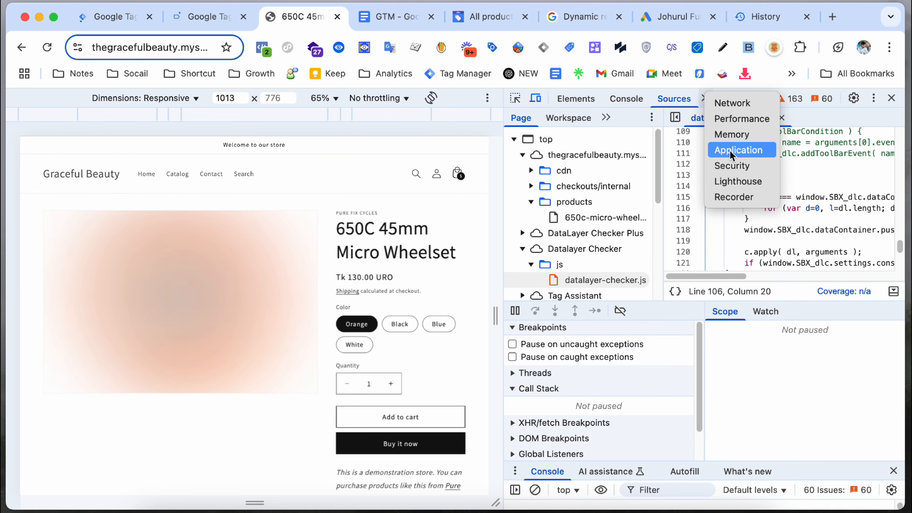
click(738, 150)
click(581, 300)
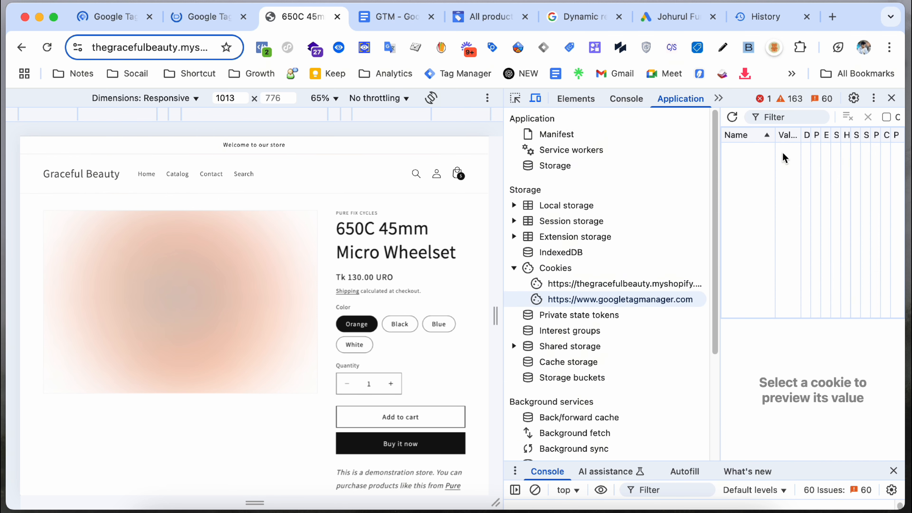
click(571, 285)
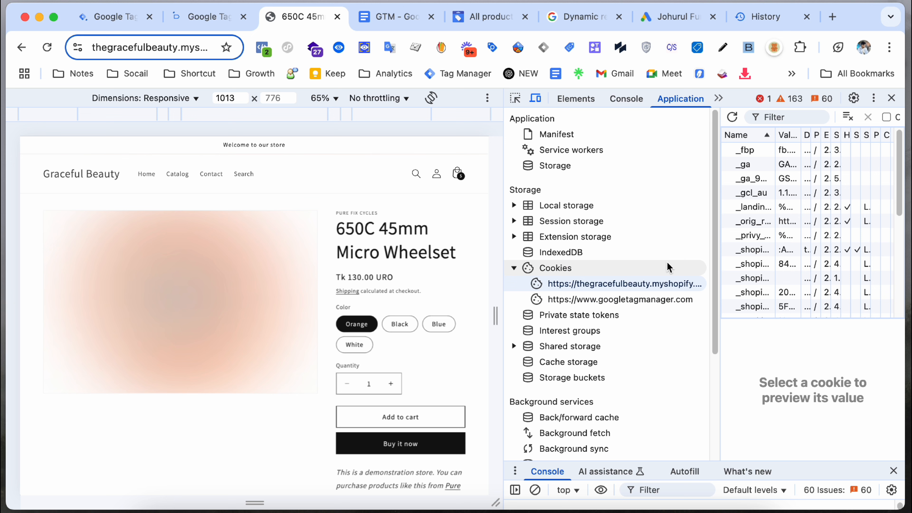
click(848, 118)
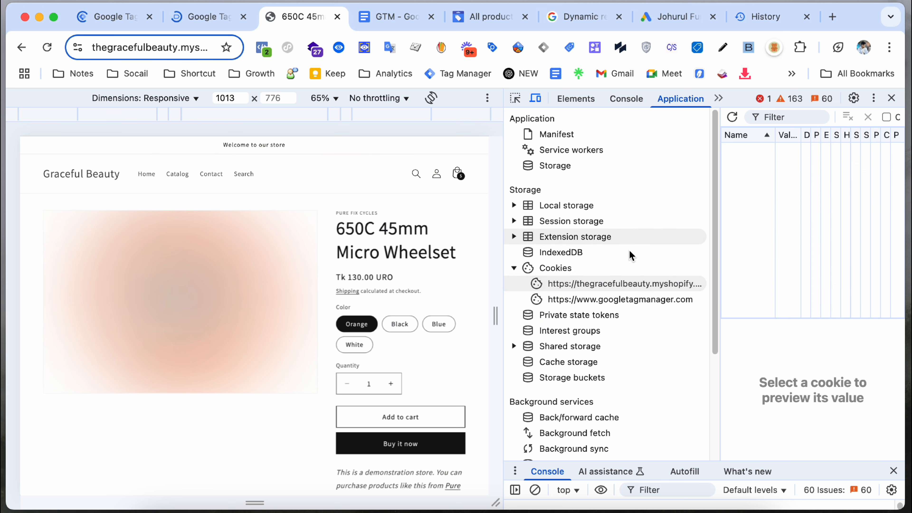
Step: Clear the store's session storage and local storage, then close DevTools
click(584, 266)
click(585, 252)
click(579, 237)
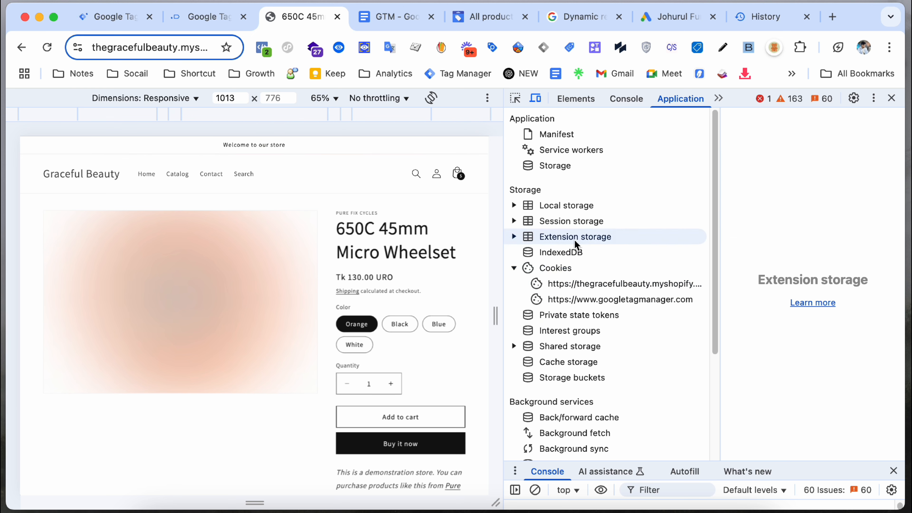
double_click(525, 225)
click(590, 237)
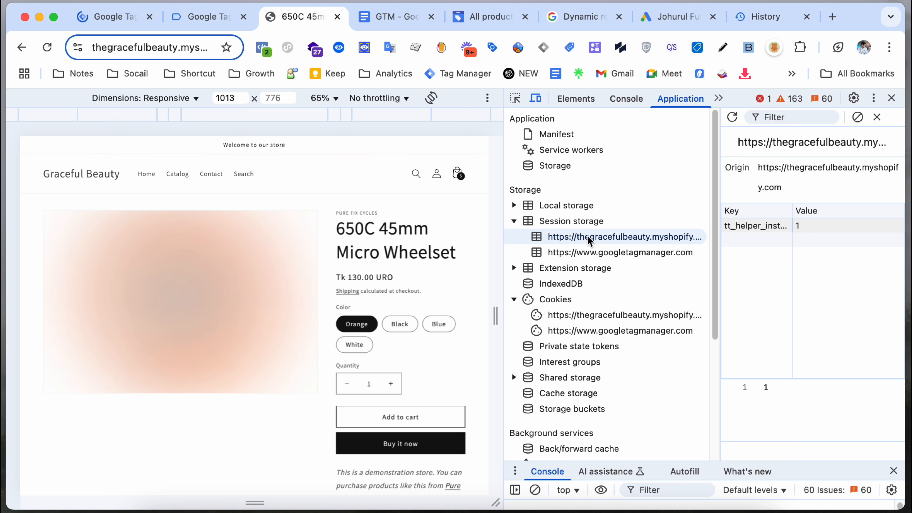
click(858, 117)
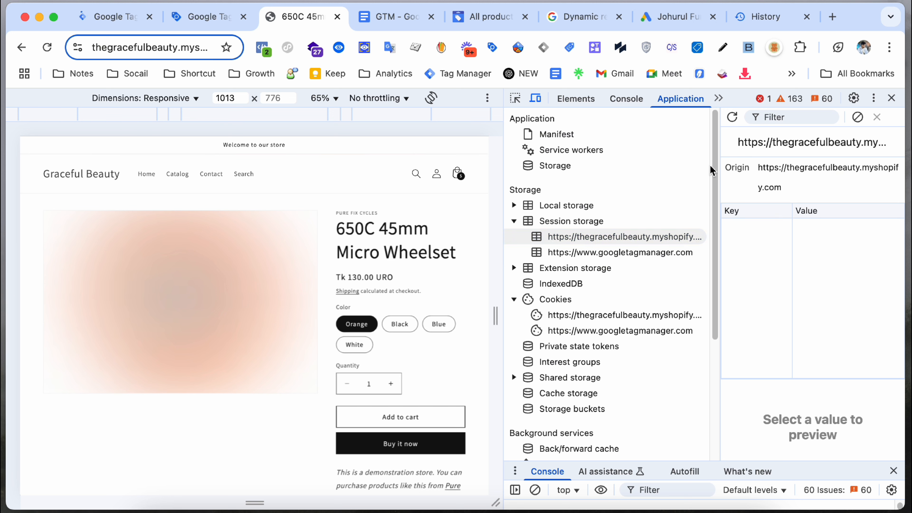
click(514, 205)
click(537, 221)
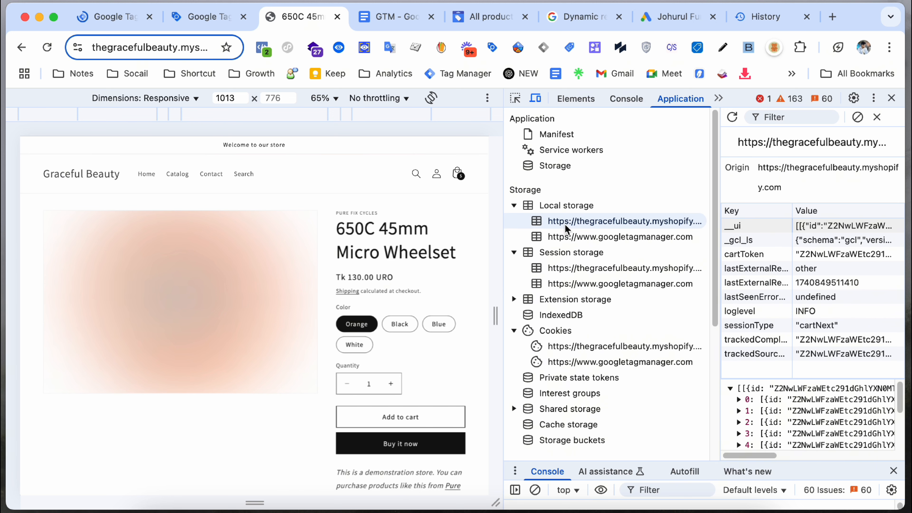
click(857, 117)
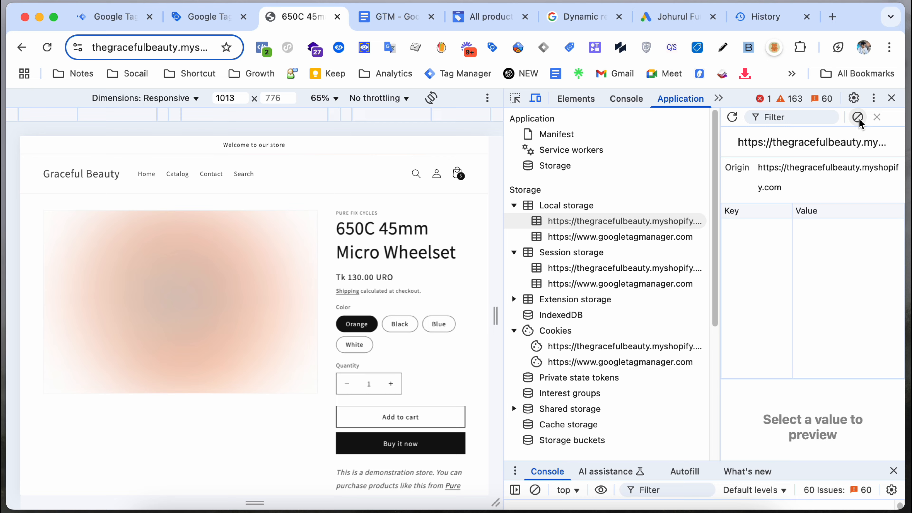
click(891, 97)
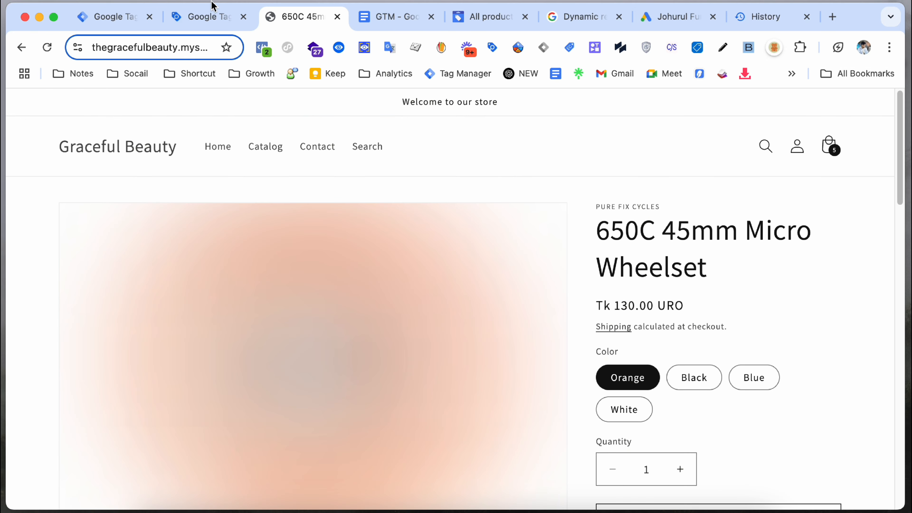
Step: Close the extra Tag Assistant and old product page tabs and start a new GTM preview
middle_click(204, 18)
middle_click(204, 17)
click(138, 19)
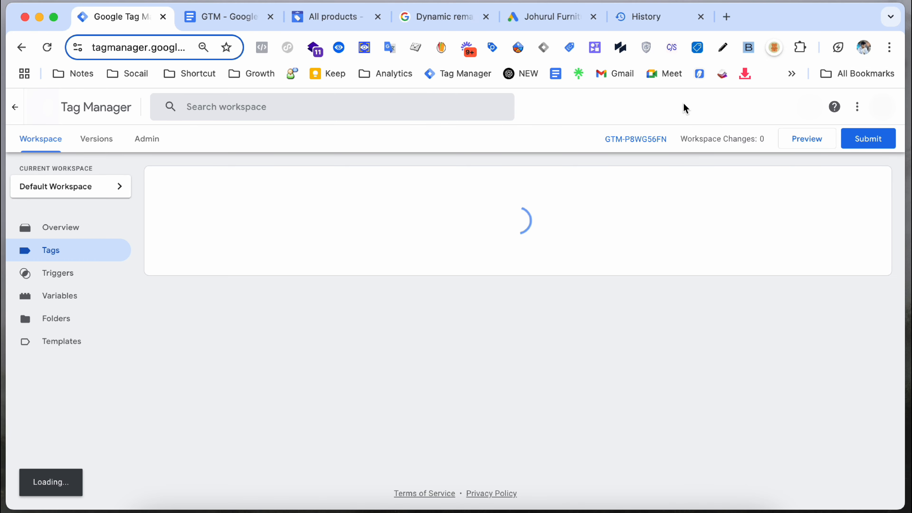
click(806, 138)
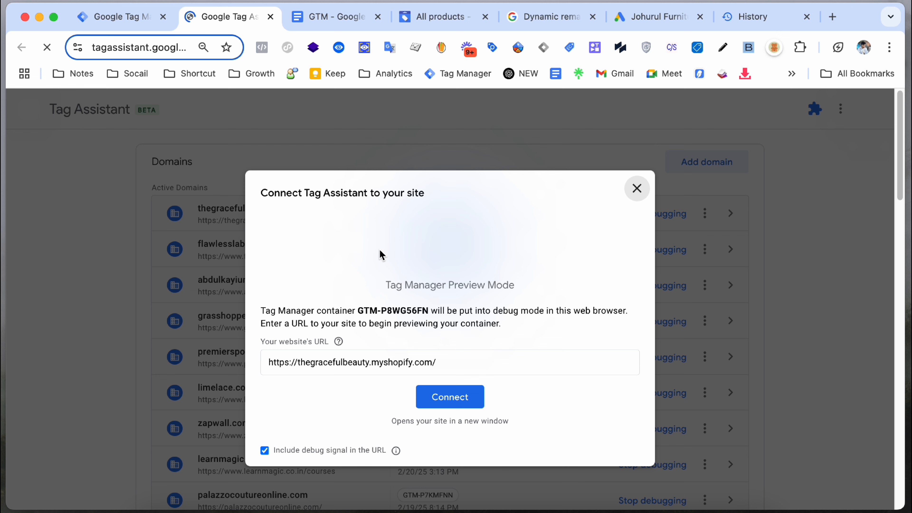
Step: Connect Tag Assistant to the Graceful Beauty store, unlocking it with the storefront password
click(451, 399)
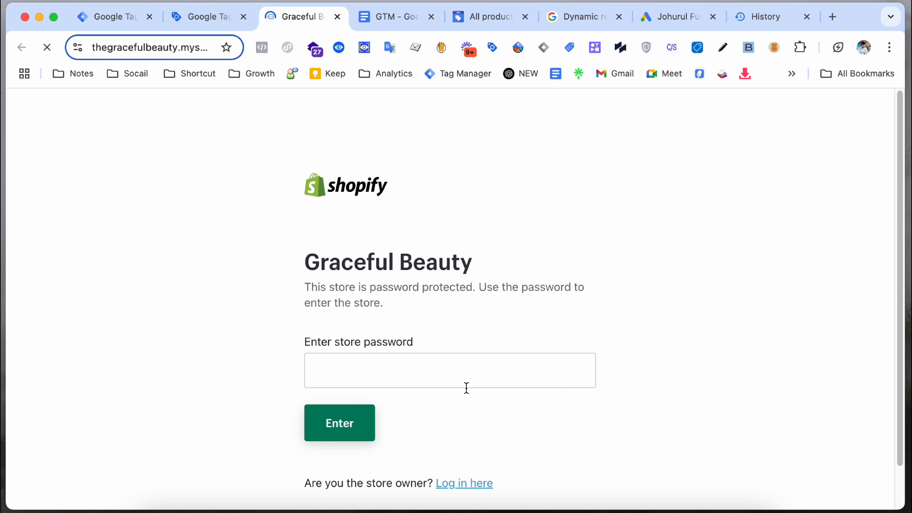
click(441, 383)
text(a)
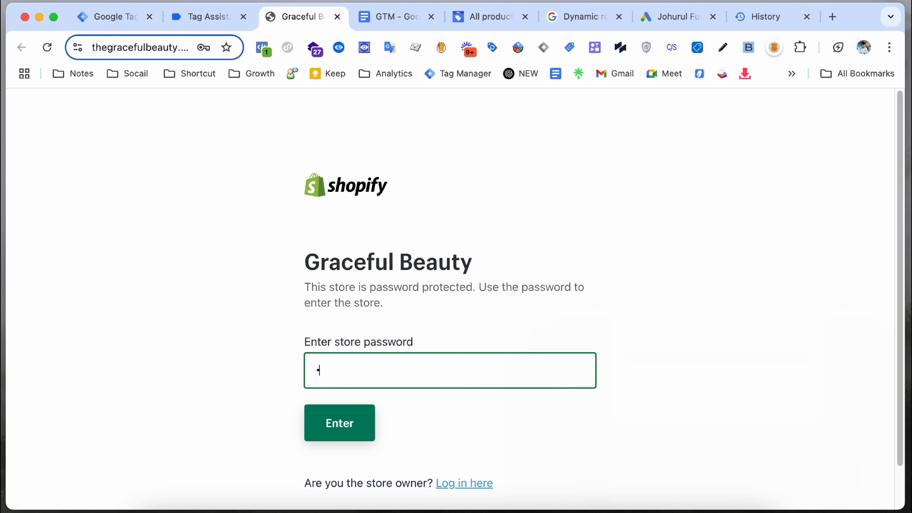
text(bc)
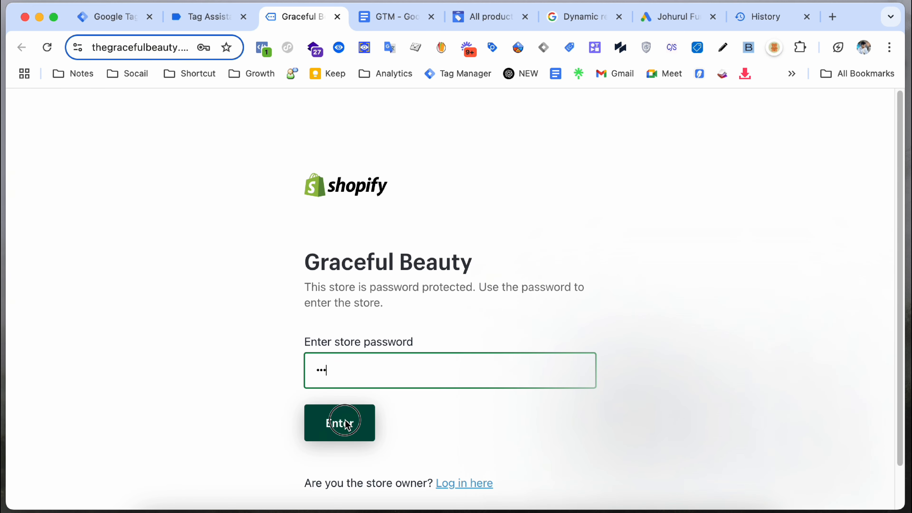
click(350, 424)
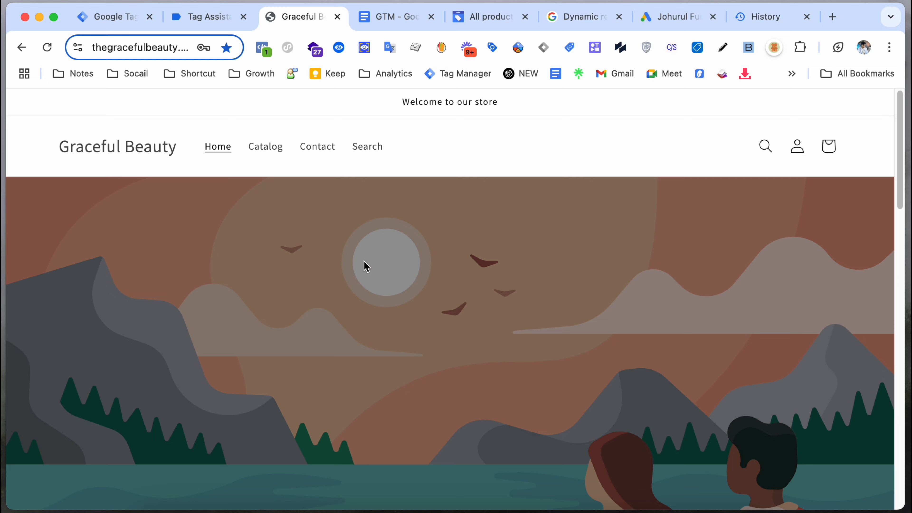
click(205, 17)
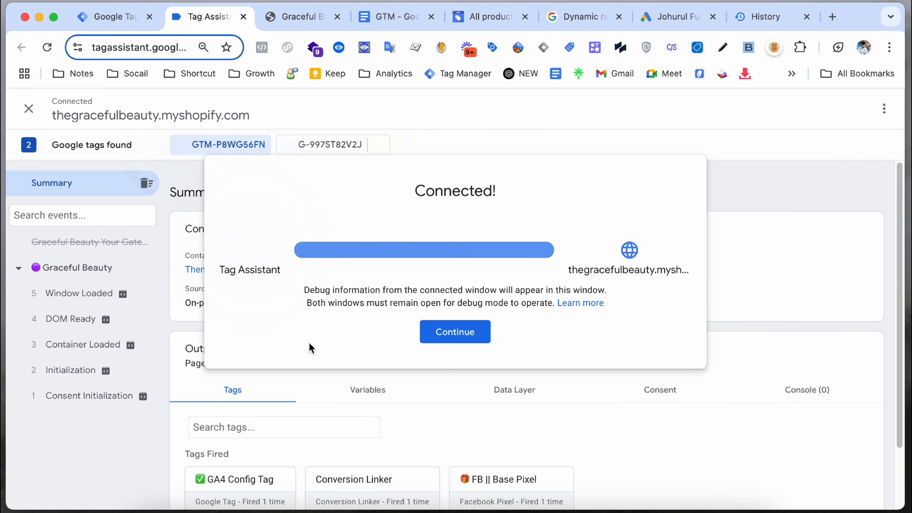
Step: Open a featured product on the storefront, then select the resulting view_item event in Tag Assistant
click(459, 332)
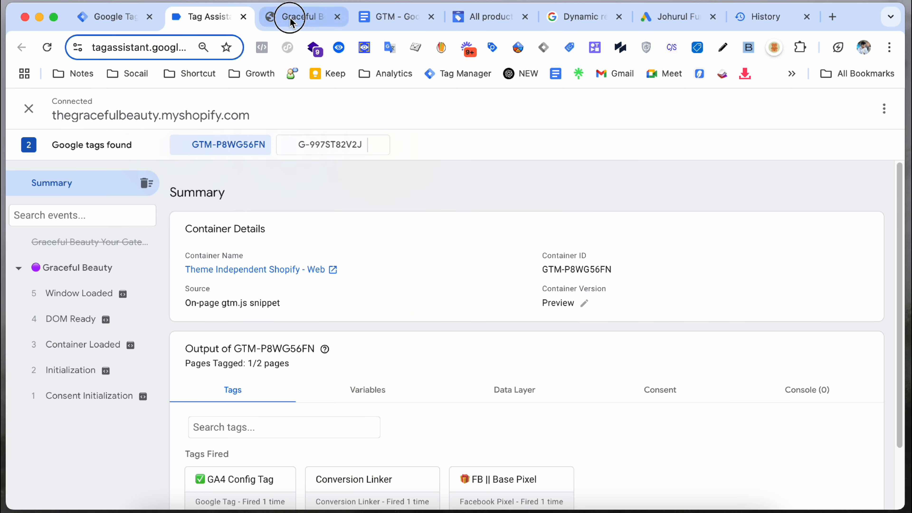
click(290, 17)
scroll(342, 246, down, 5)
click(290, 243)
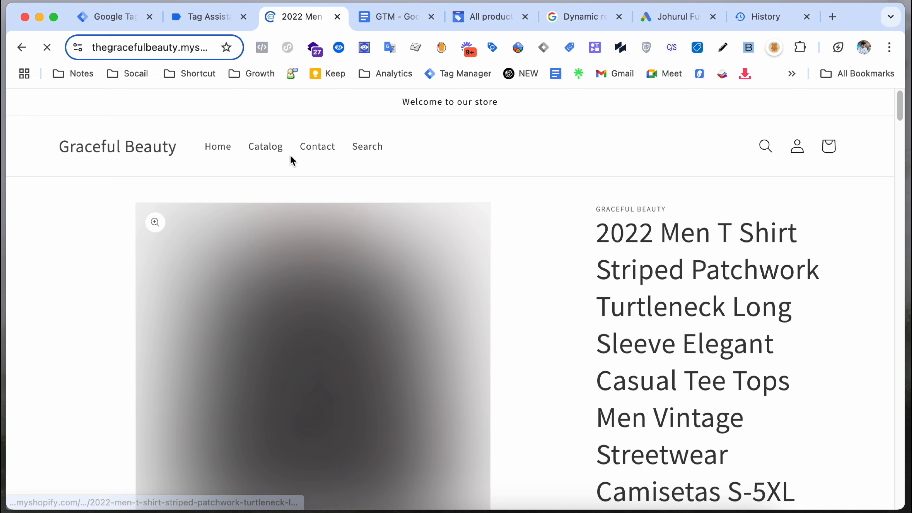
click(212, 18)
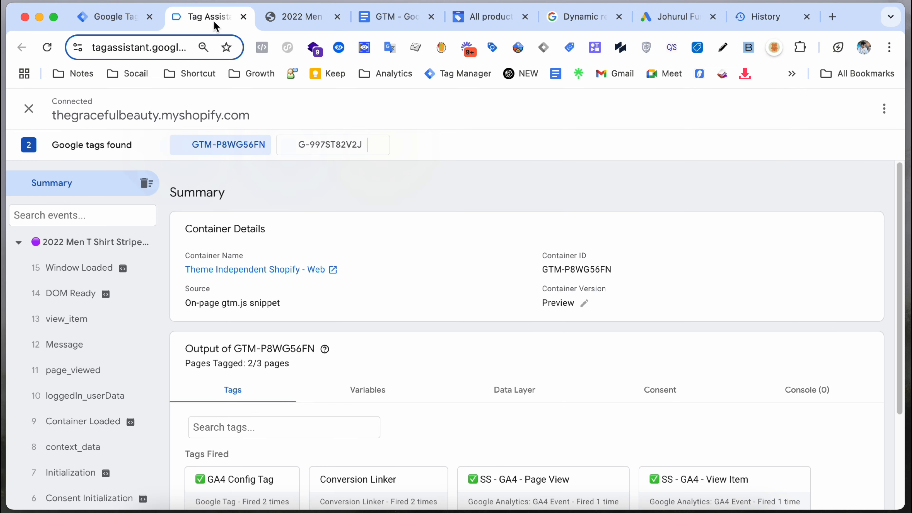
click(99, 324)
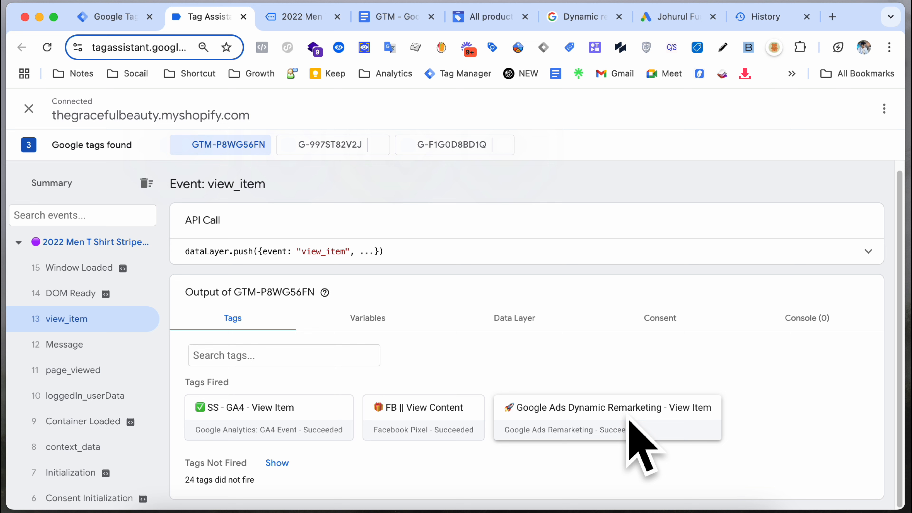
click(696, 414)
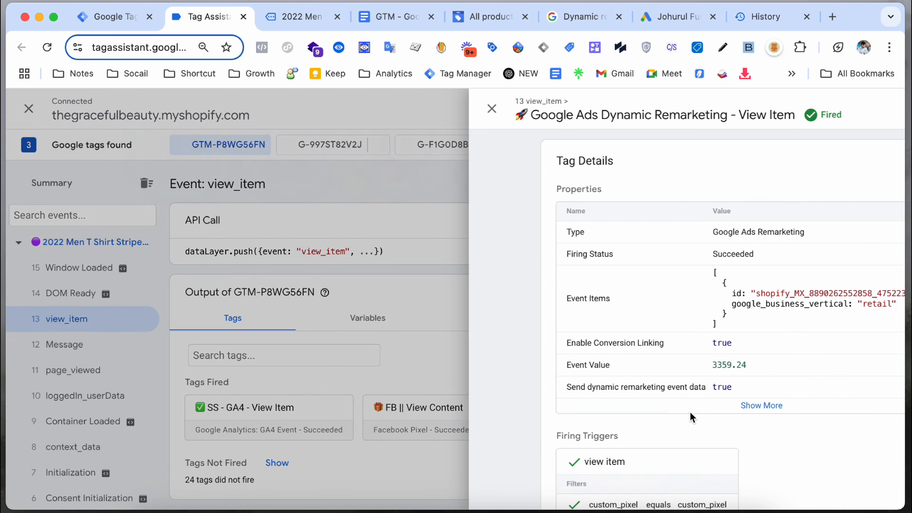
click(482, 405)
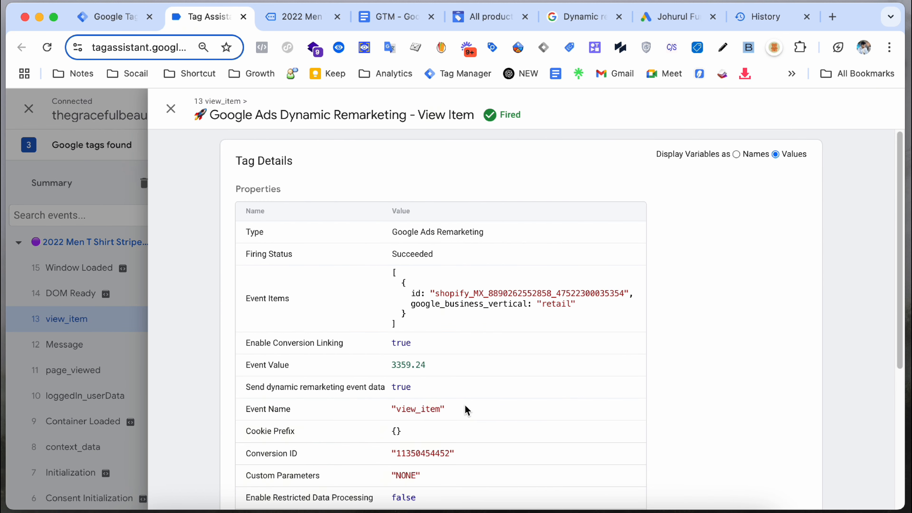
scroll(409, 394, down, 1)
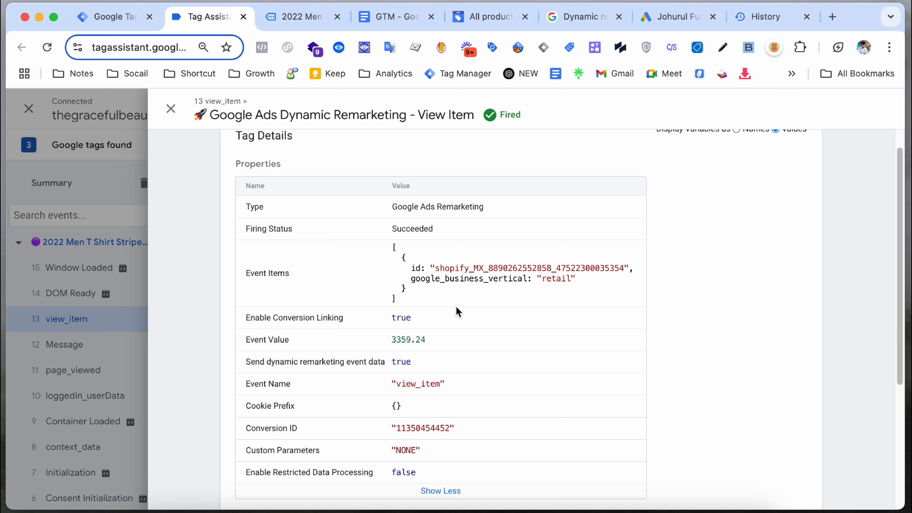
drag(410, 268, 628, 271)
click(503, 276)
double_click(500, 266)
click(483, 268)
drag(488, 268, 548, 267)
right_click(546, 266)
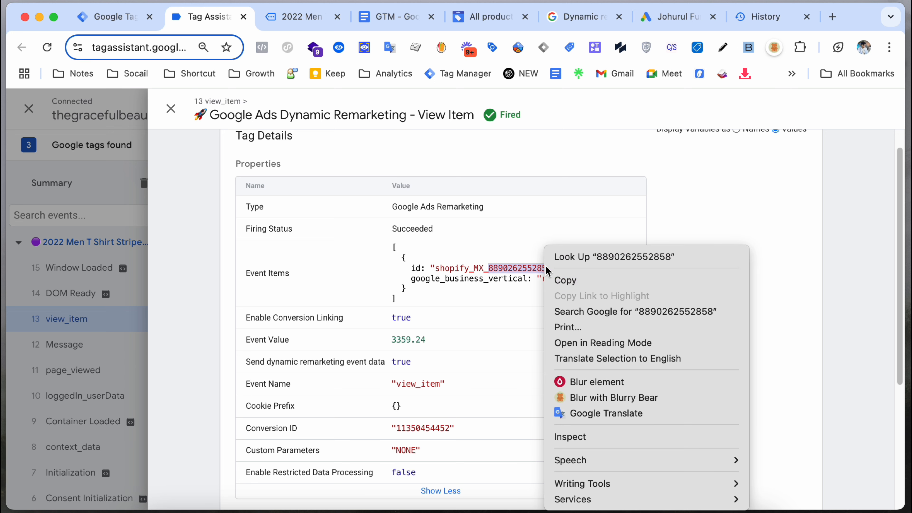
click(561, 280)
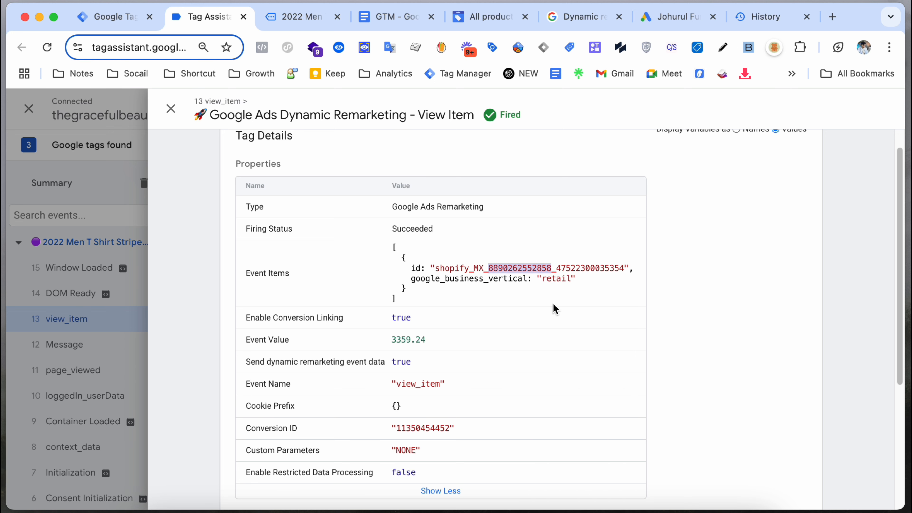
Step: Close the tag details and open the view_item data layer
scroll(506, 303, down, 5)
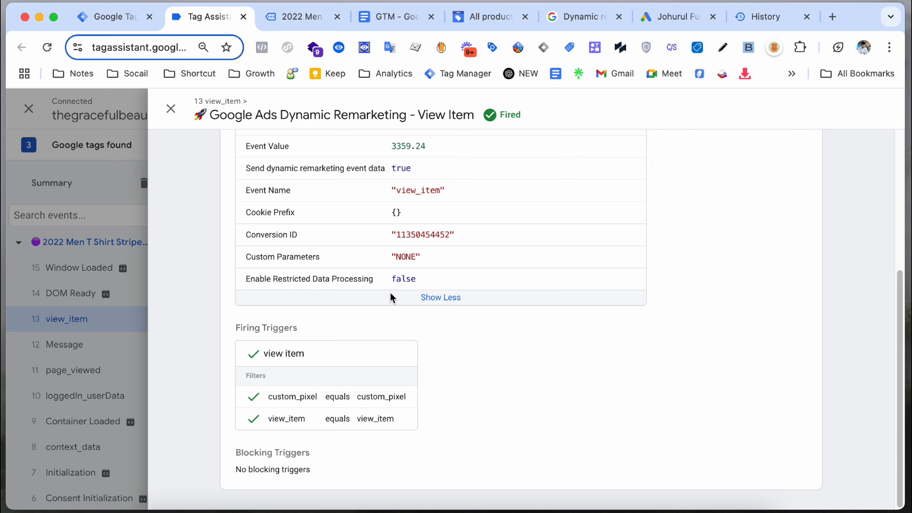
scroll(368, 301, up, 2)
click(126, 231)
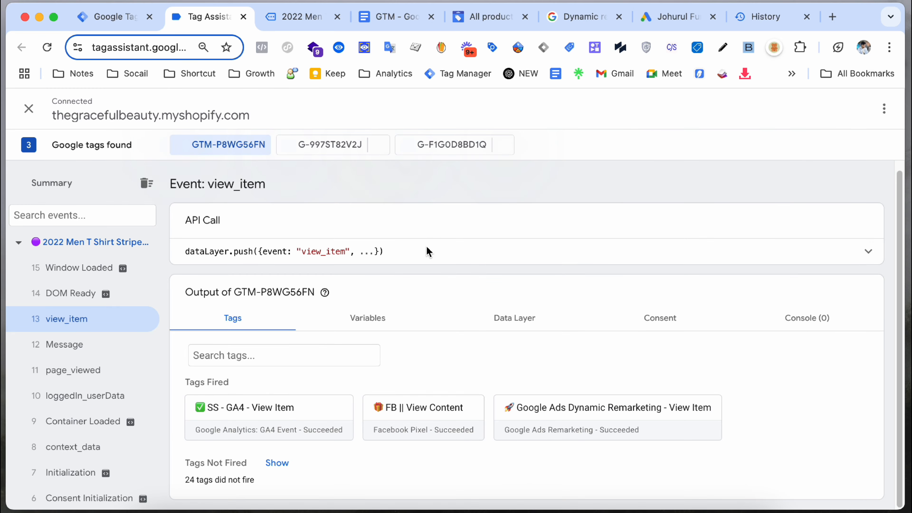
click(506, 311)
scroll(413, 341, down, 6)
key(ctrl+f)
key(ctrl+v)
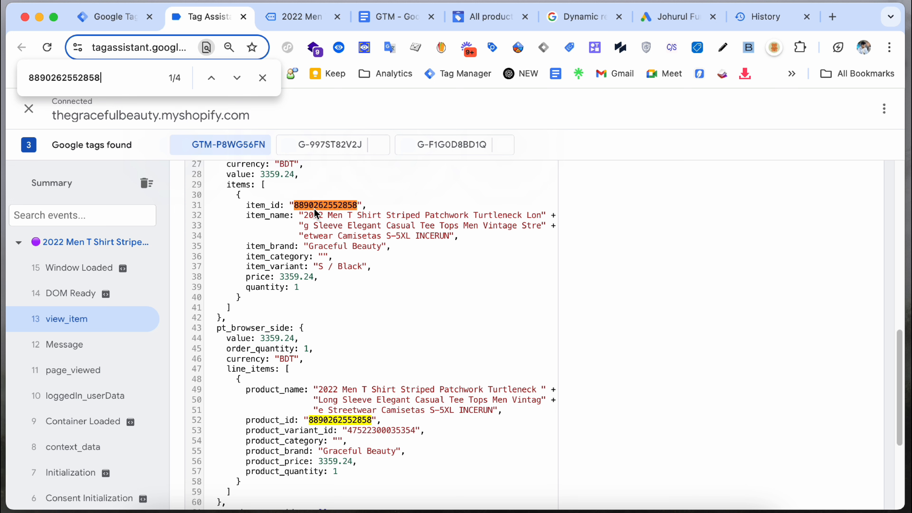
click(263, 78)
scroll(346, 307, down, 5)
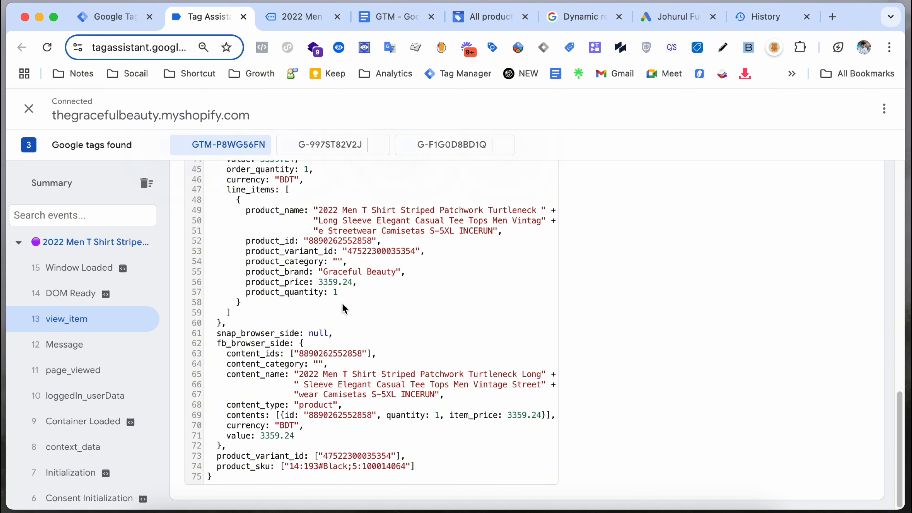
double_click(321, 460)
right_click(337, 457)
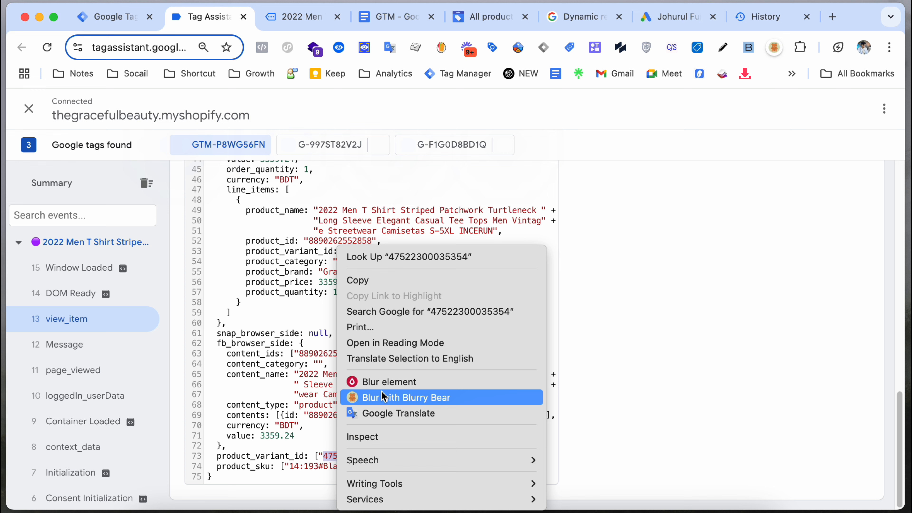
click(401, 286)
scroll(359, 284, up, 10)
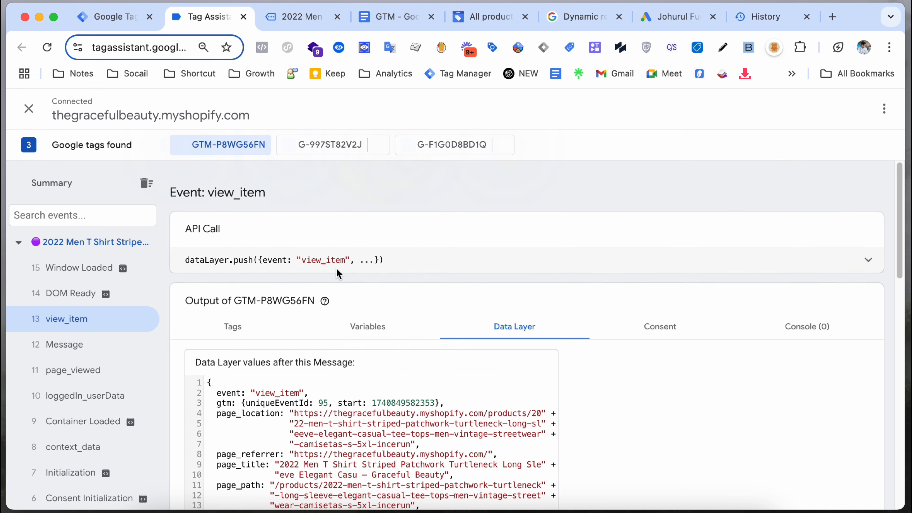
click(250, 326)
click(579, 413)
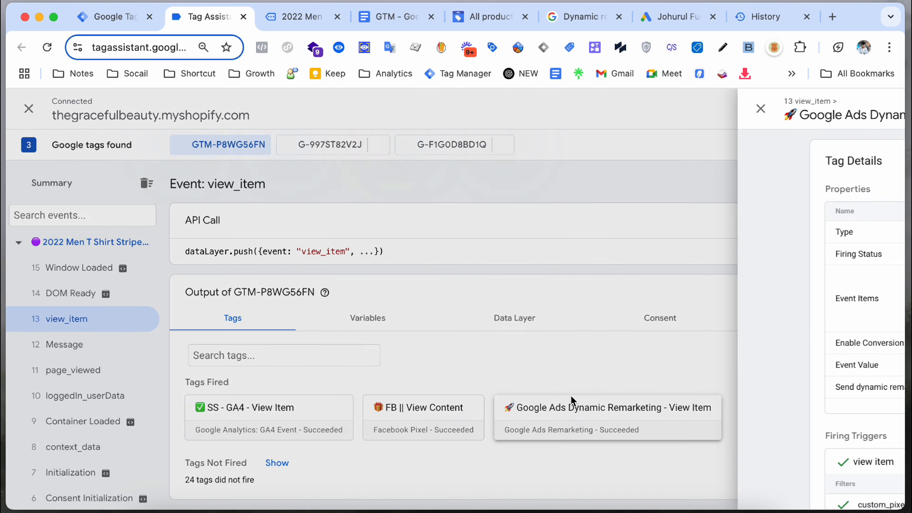
key(super+f)
key(super+v)
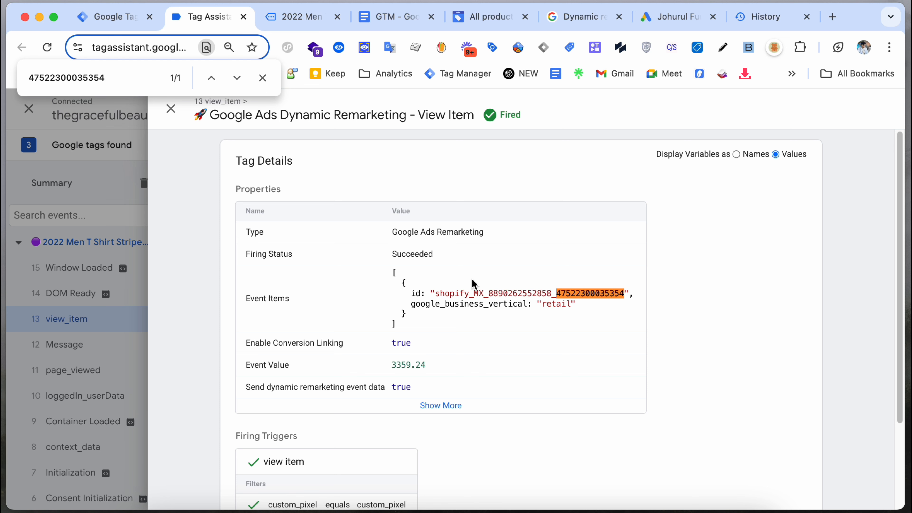
click(262, 77)
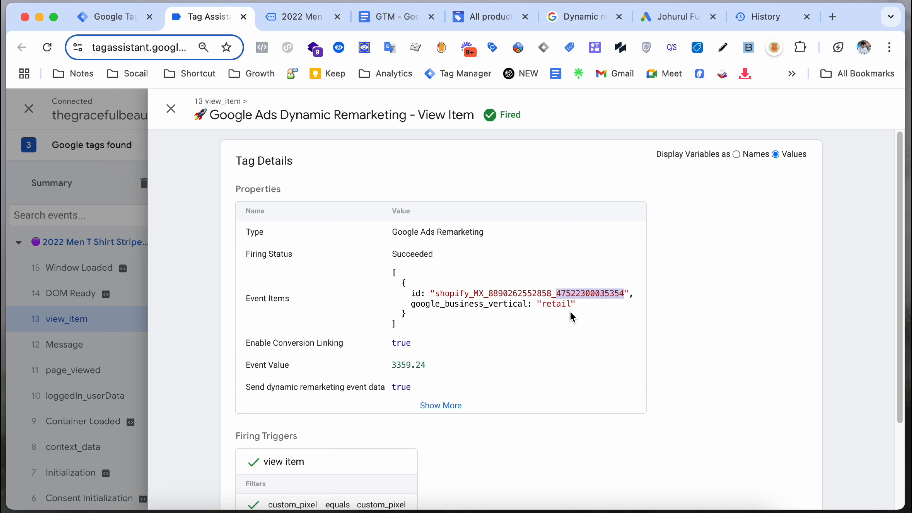
click(510, 314)
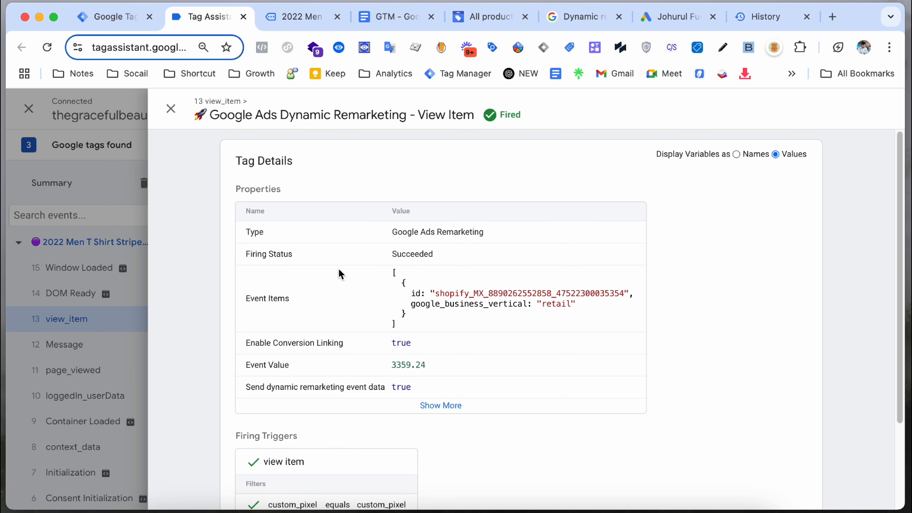
click(108, 229)
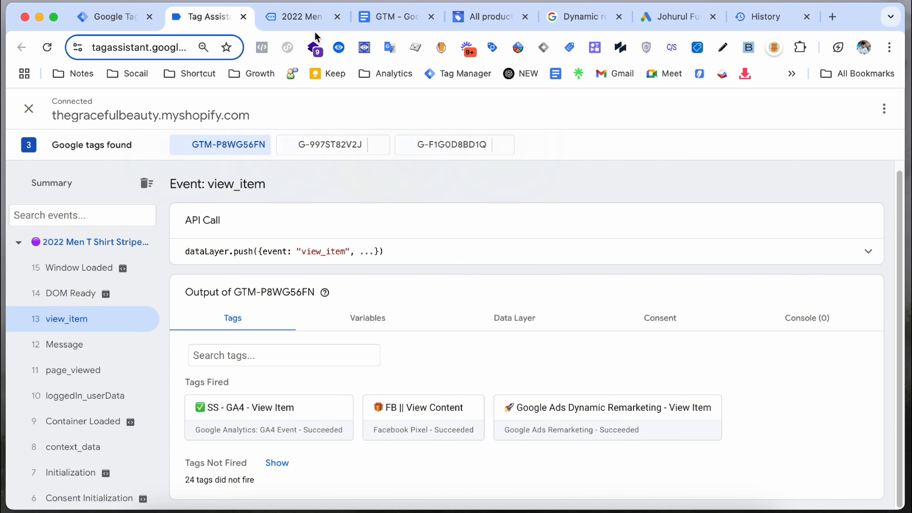
Step: Add the striped T-shirt to the cart on the store's product page
click(346, 26)
scroll(621, 290, down, 5)
scroll(650, 298, down, 5)
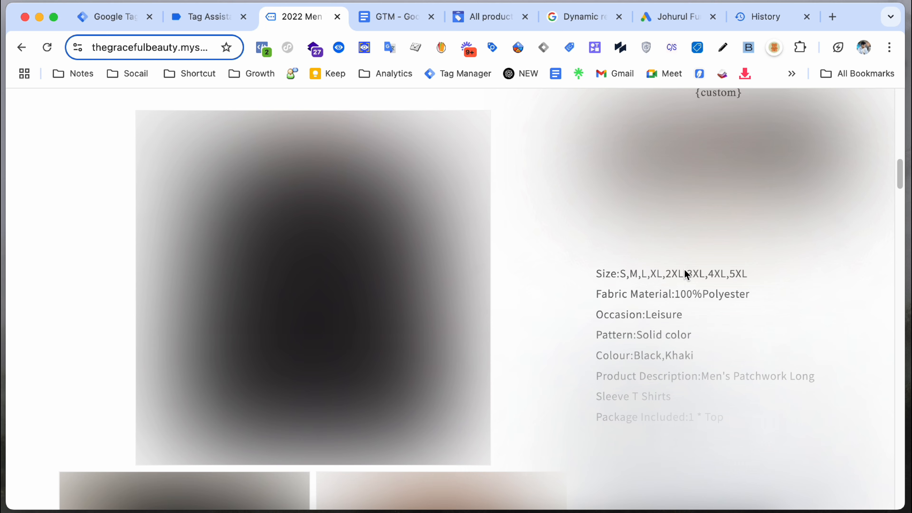
scroll(684, 269, up, 3)
click(723, 159)
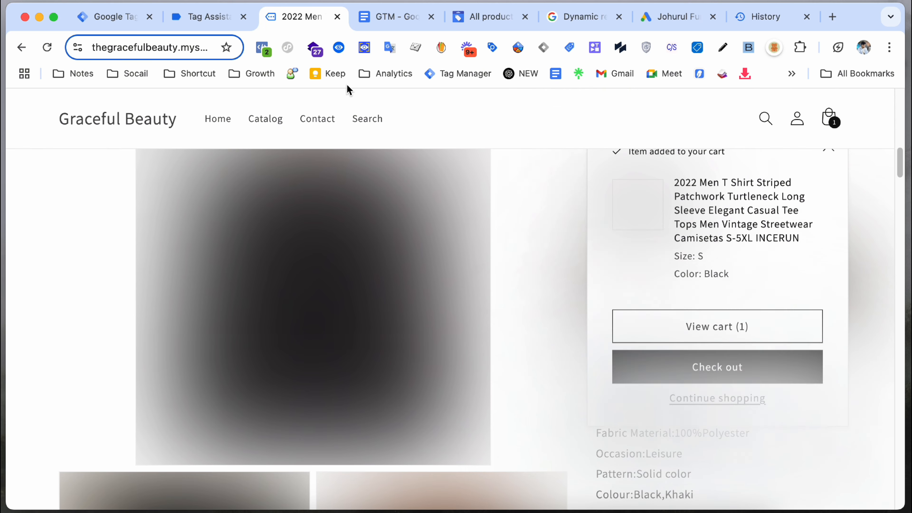
Step: Check the add_to_cart event's Dynamic Remarketing Add To Cart tag fired with value 3359.24
click(196, 18)
click(79, 267)
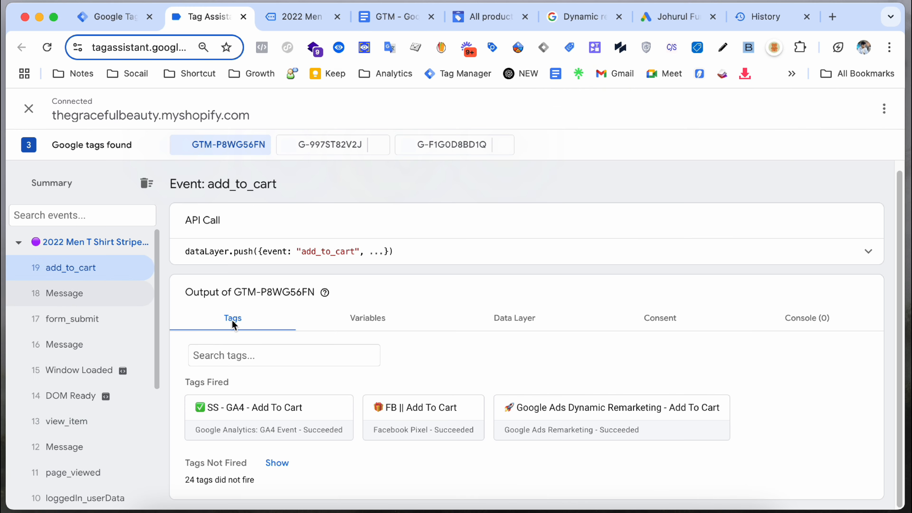
click(547, 420)
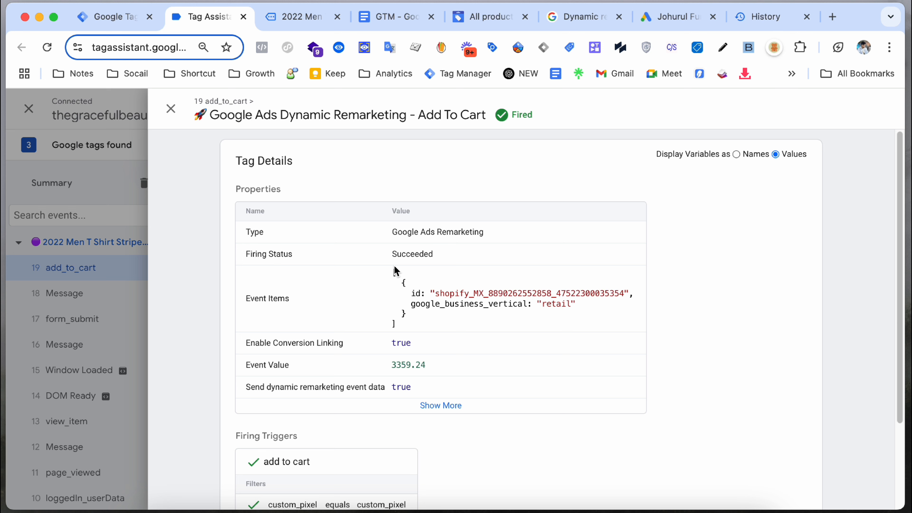
drag(394, 270, 433, 323)
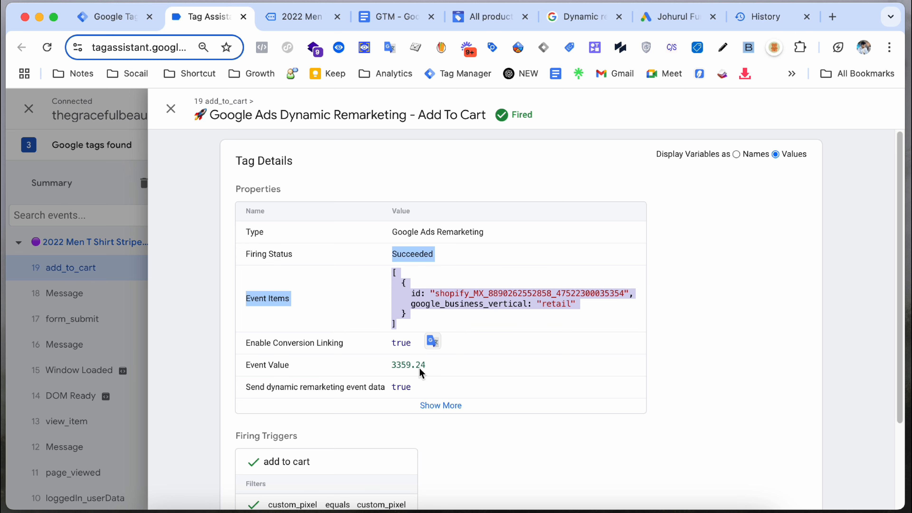
click(413, 372)
Step: Return to the store product page and dismiss the item-added cart popup
click(297, 26)
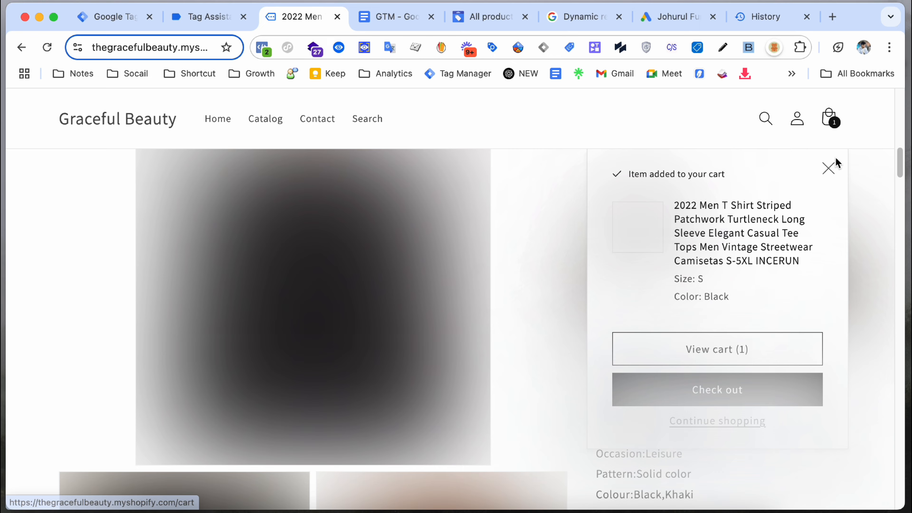
click(830, 166)
scroll(616, 296, down, 10)
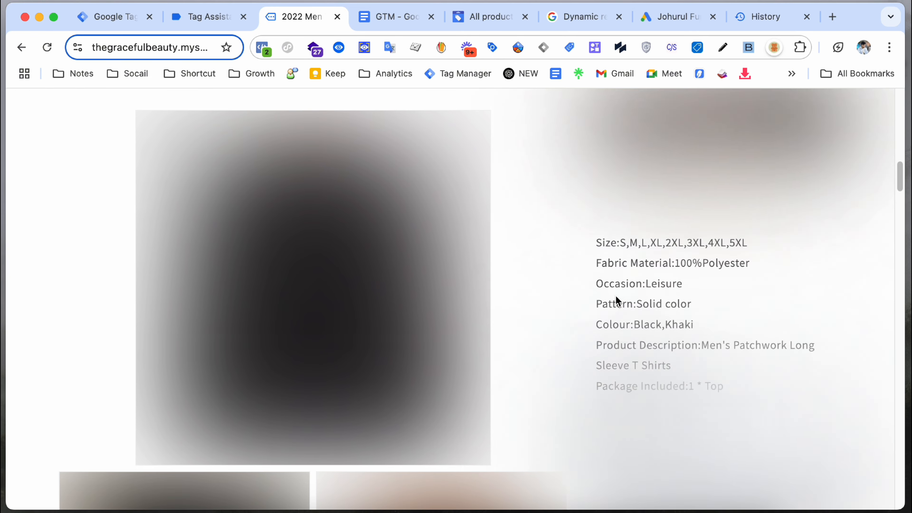
scroll(611, 296, down, 15)
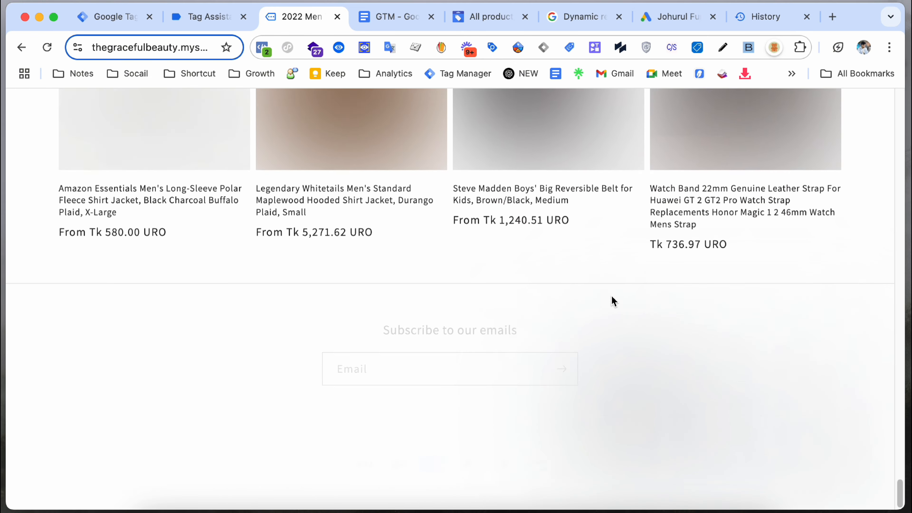
Step: Open the Legendary Whitetails jacket product page and turn off the Blur extension
click(323, 131)
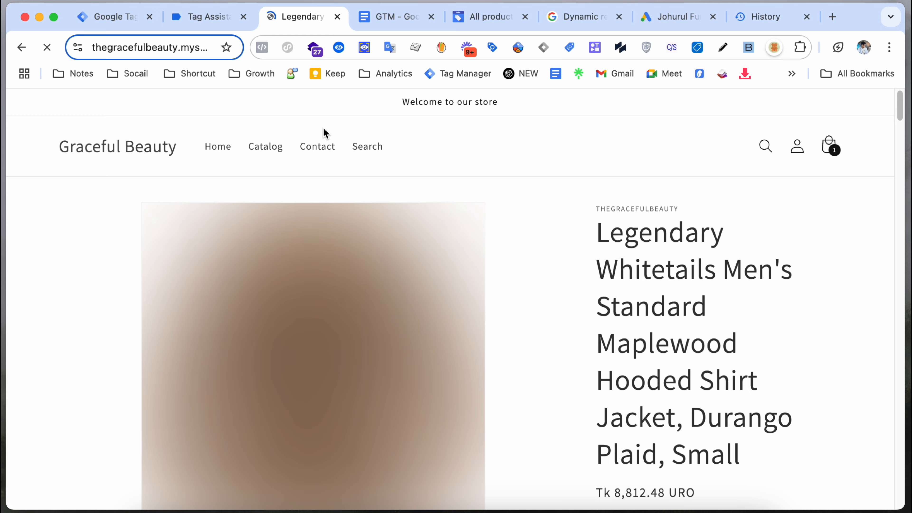
scroll(653, 244, down, 3)
scroll(653, 244, down, 3)
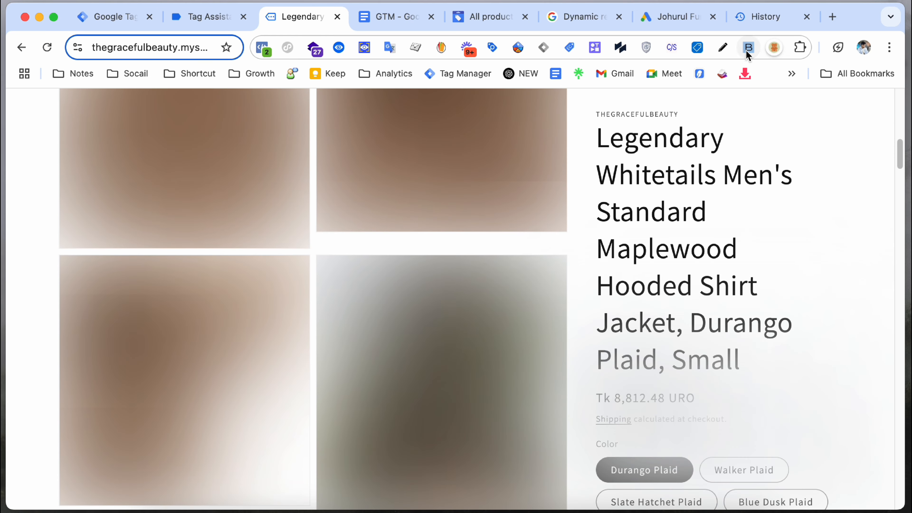
click(749, 47)
click(548, 137)
click(890, 197)
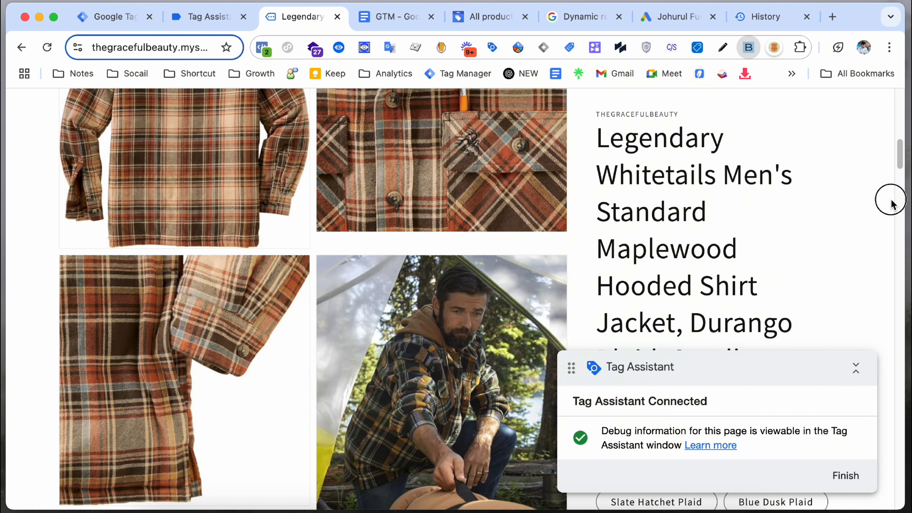
Step: Add the Durango Plaid, Small jacket to the cart and proceed to checkout
scroll(790, 287, down, 10)
drag(727, 358, 388, 337)
scroll(739, 359, down, 15)
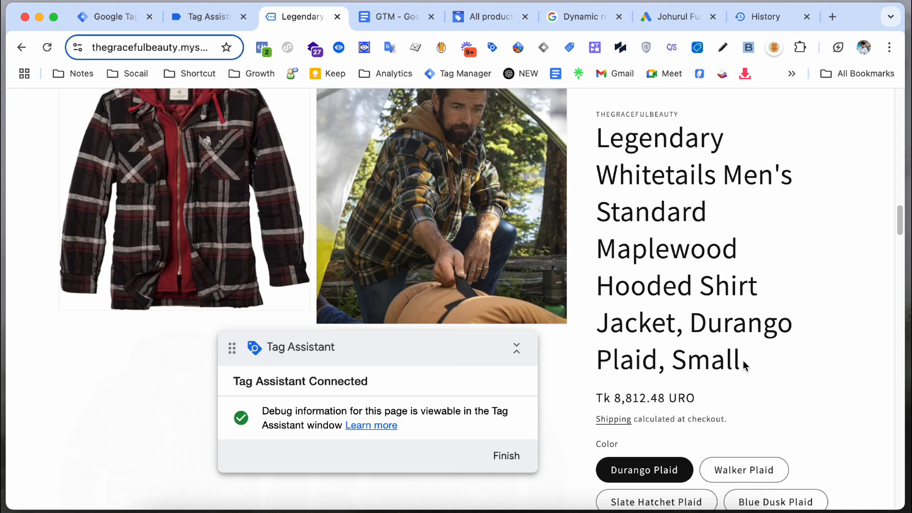
scroll(732, 359, down, 10)
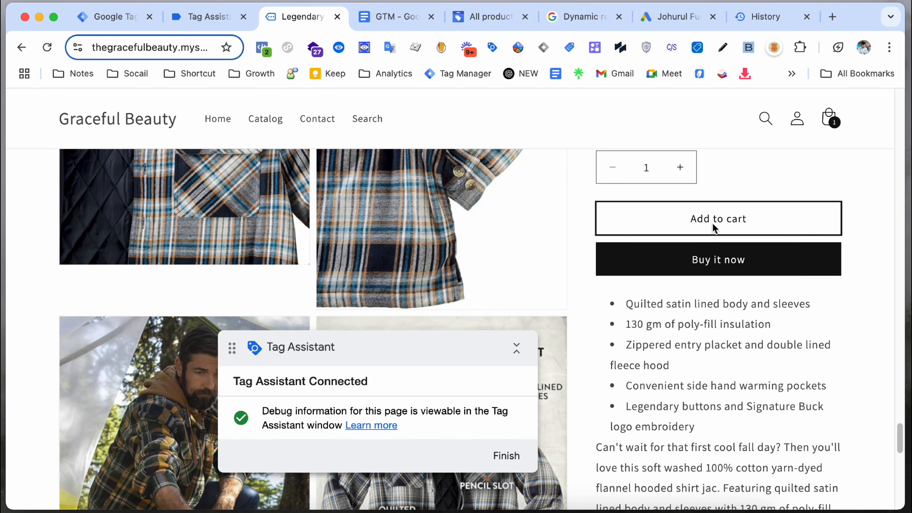
click(691, 227)
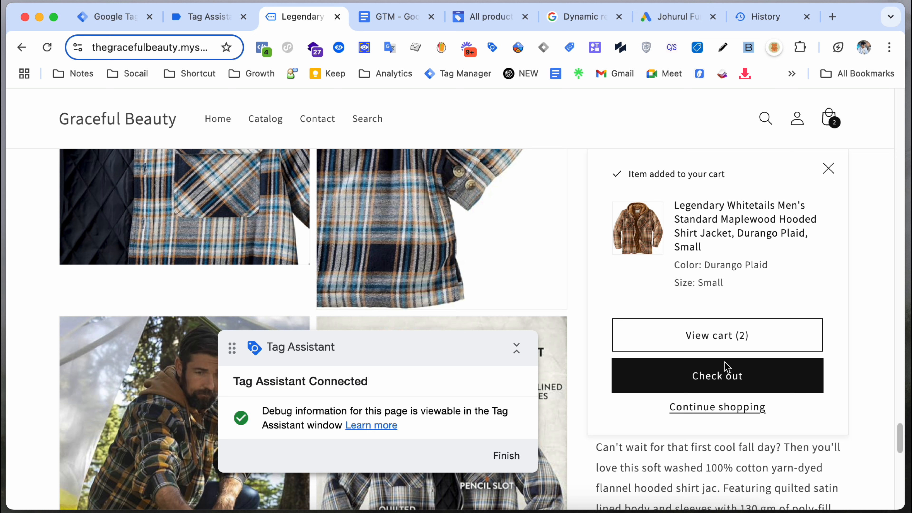
click(713, 379)
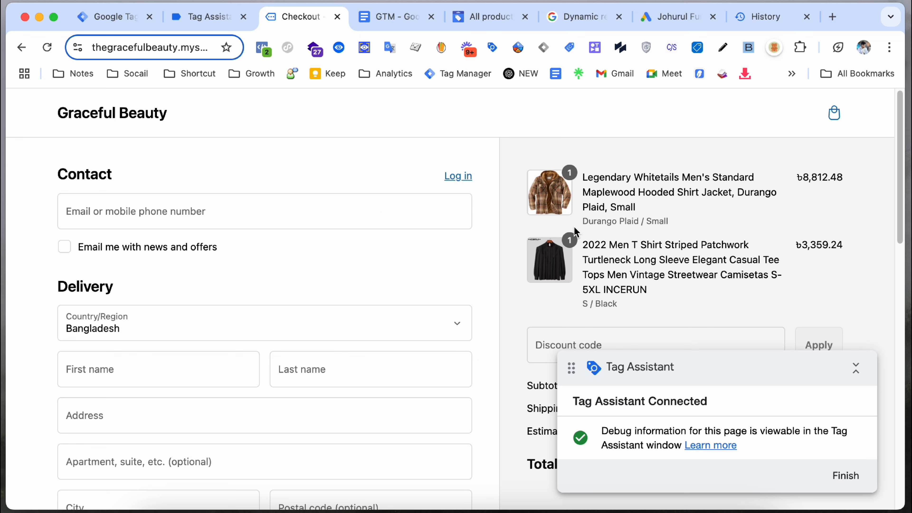
Step: Autofill the checkout contact, name and shipping address details
click(257, 218)
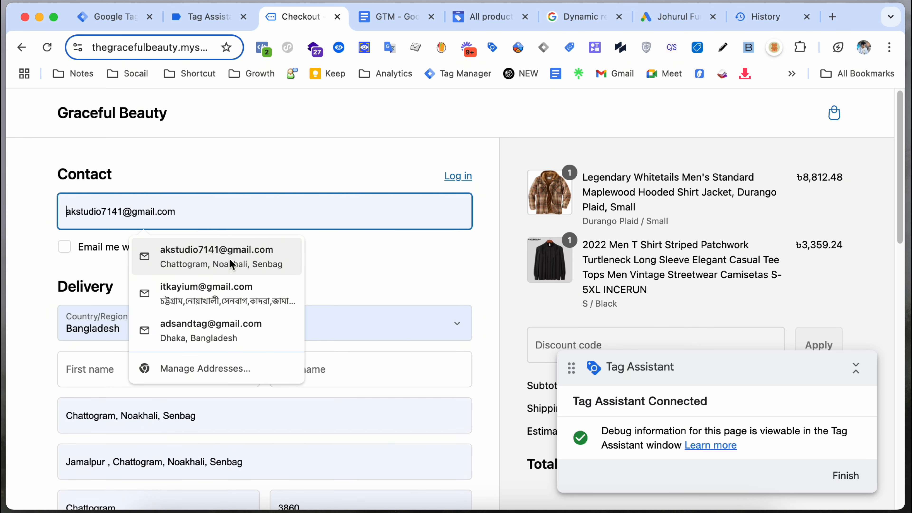
click(230, 258)
scroll(201, 306, down, 1)
click(221, 324)
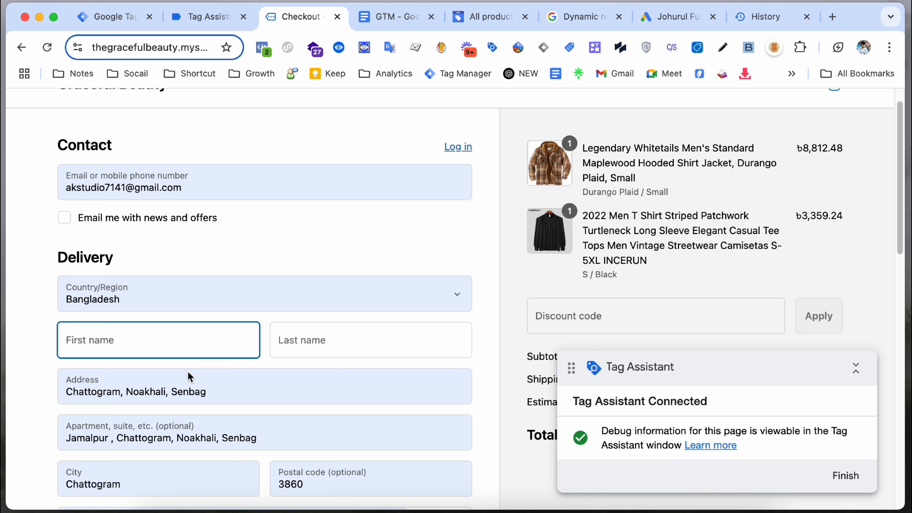
click(320, 340)
click(374, 380)
click(376, 382)
scroll(387, 347, down, 10)
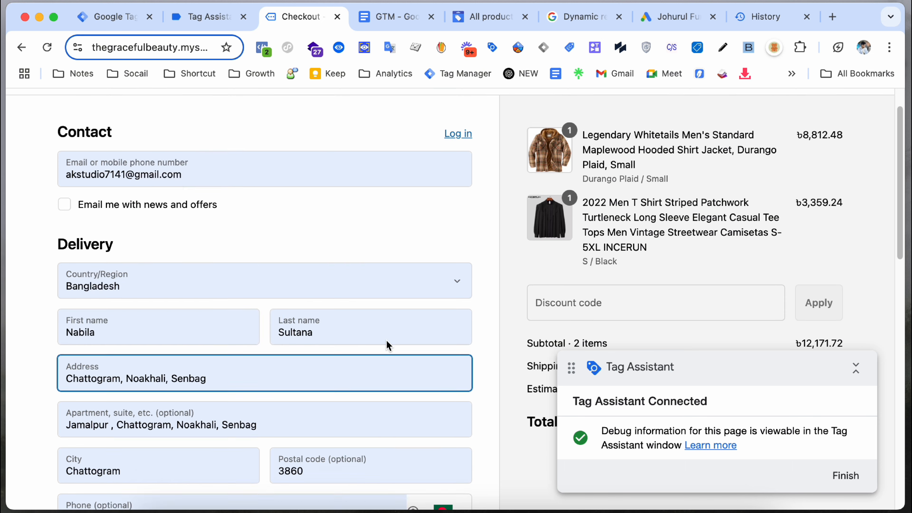
Step: Enter the test card number, expiry and security code, place the order, and return to Tag Assistant
click(173, 351)
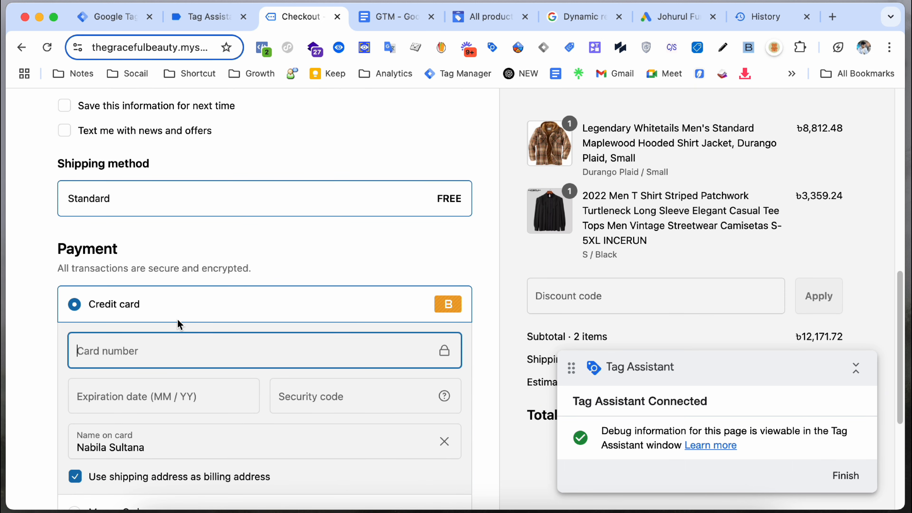
text(1)
click(129, 389)
text(064566)
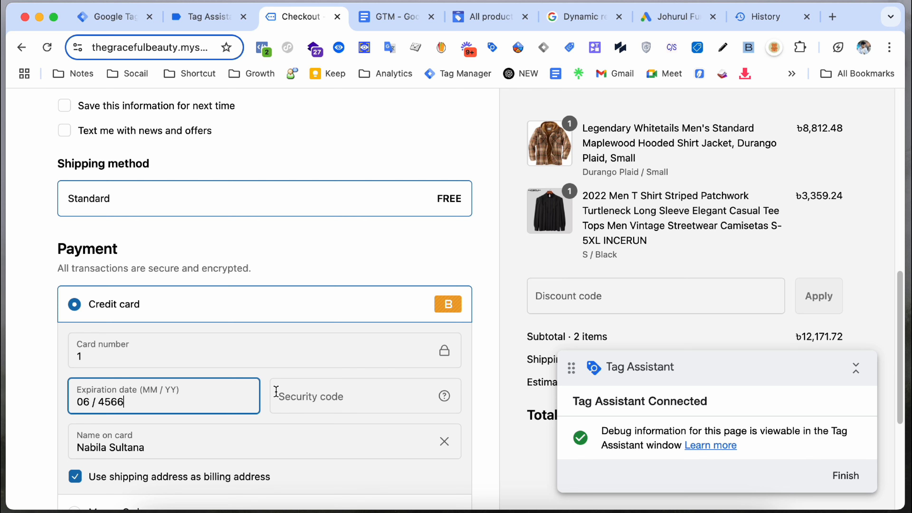
click(356, 396)
text(444)
scroll(298, 388, down, 3)
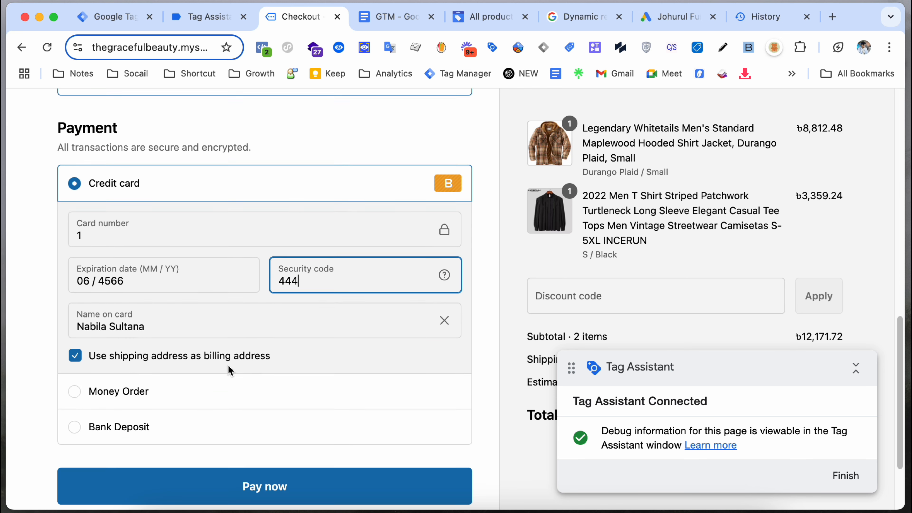
scroll(220, 394, down, 3)
click(222, 396)
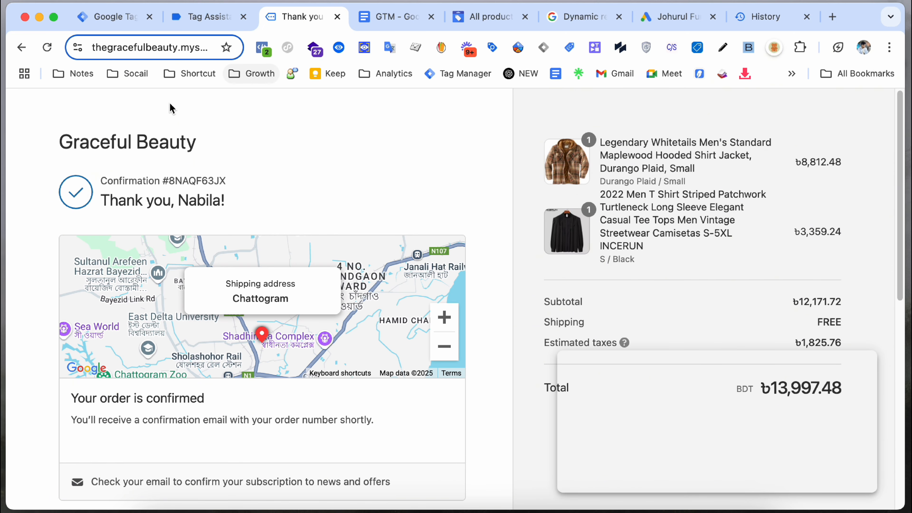
click(221, 24)
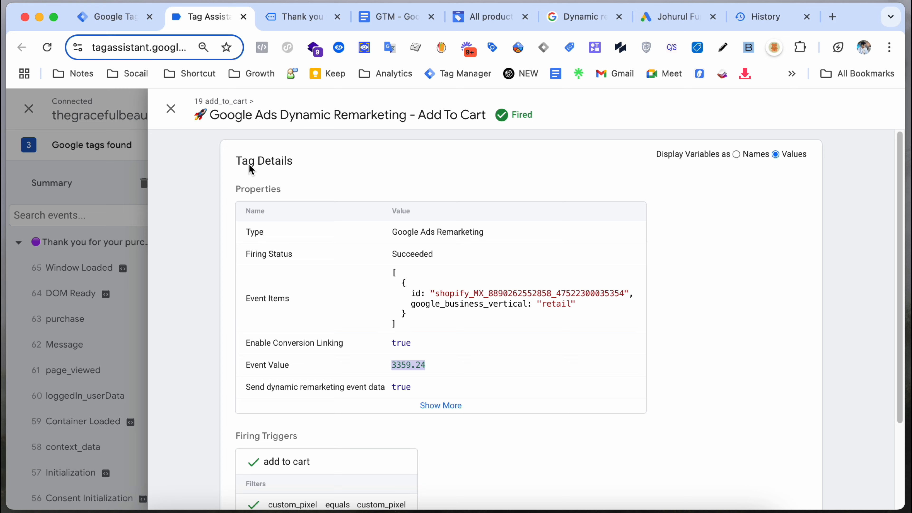
Step: Check the 63 purchase event's Dynamic Remarketing Purchase tag lists two Event Items and value 13997.48
click(147, 137)
click(68, 318)
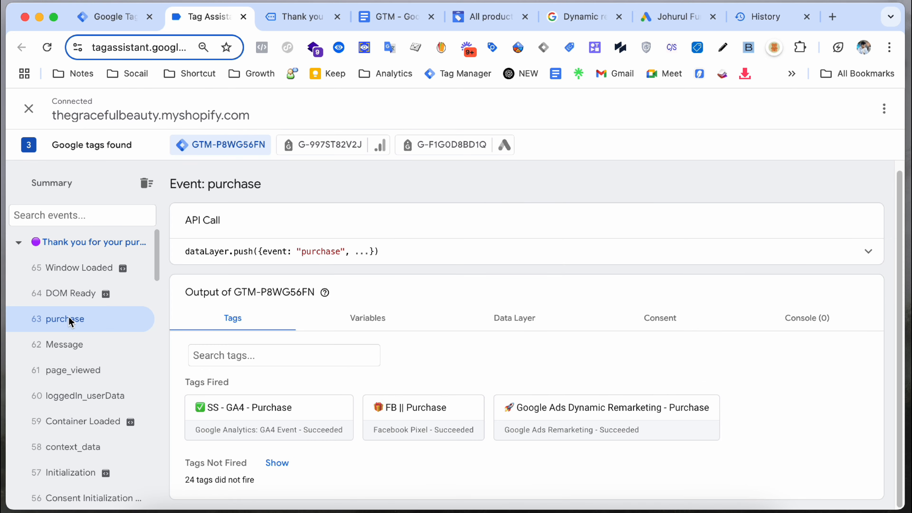
click(553, 400)
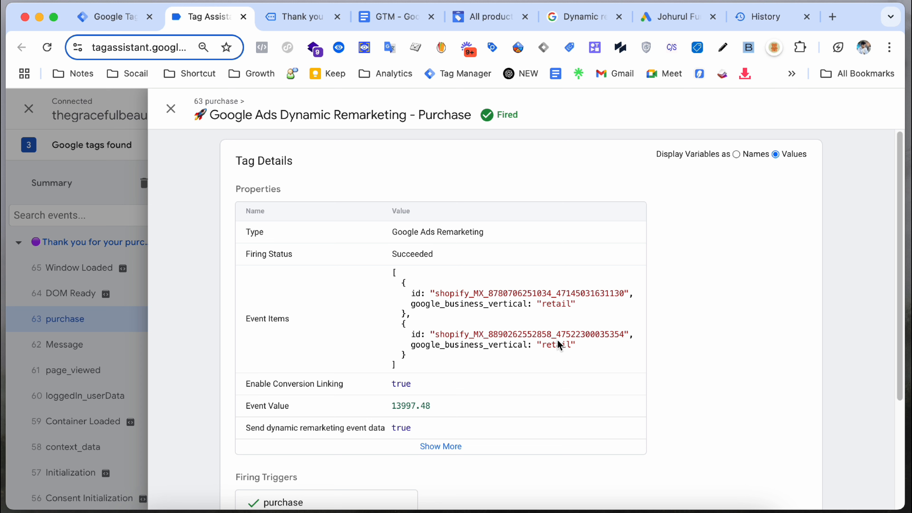
drag(386, 275, 424, 363)
click(425, 363)
drag(388, 275, 402, 364)
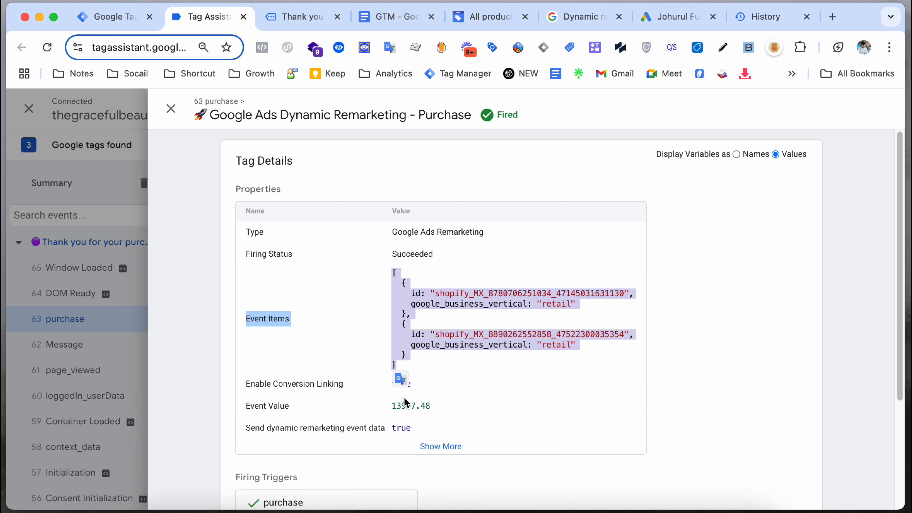
drag(395, 404, 439, 405)
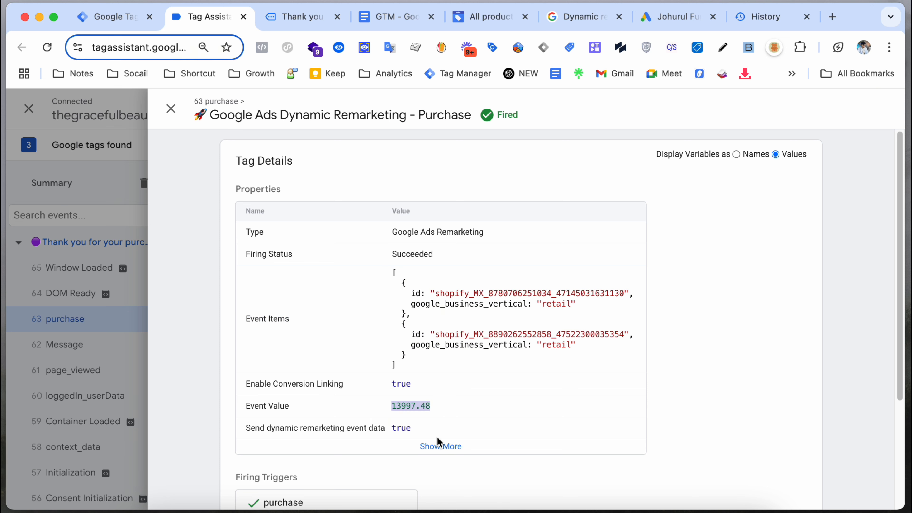
click(435, 442)
scroll(441, 434, down, 7)
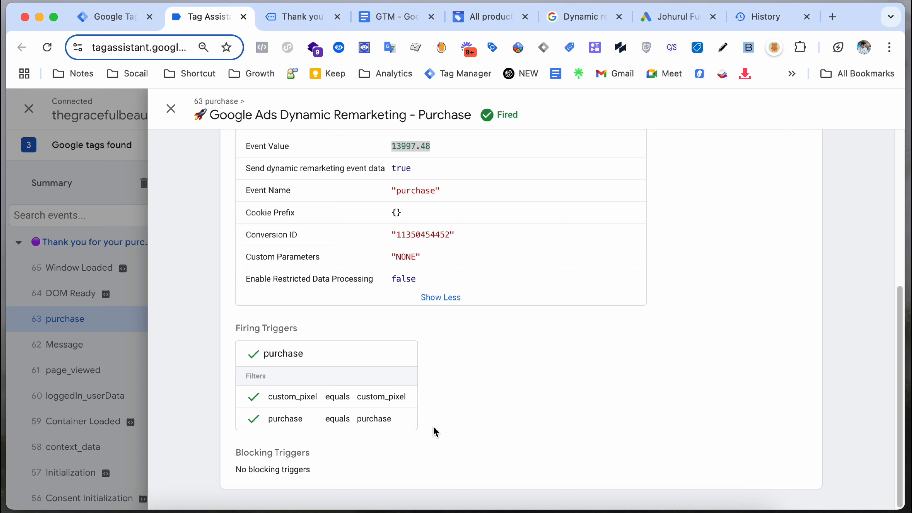
scroll(422, 434, up, 5)
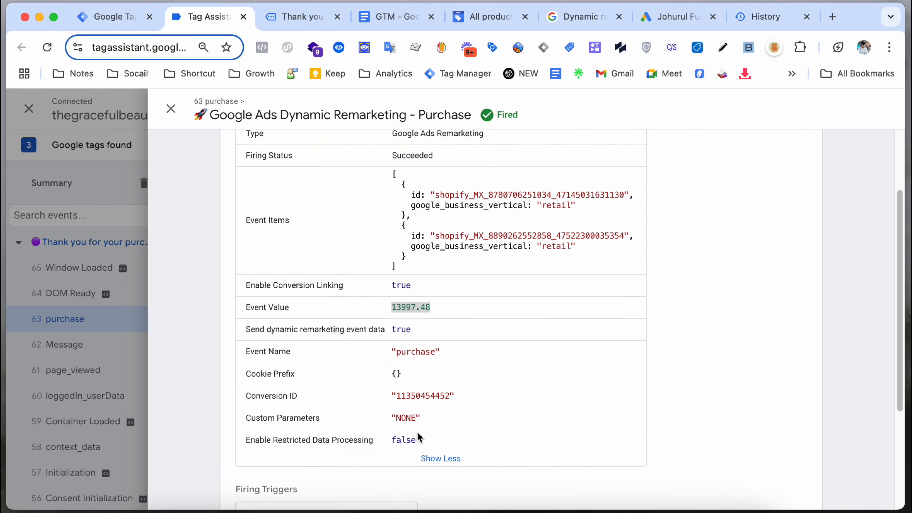
scroll(418, 432, up, 3)
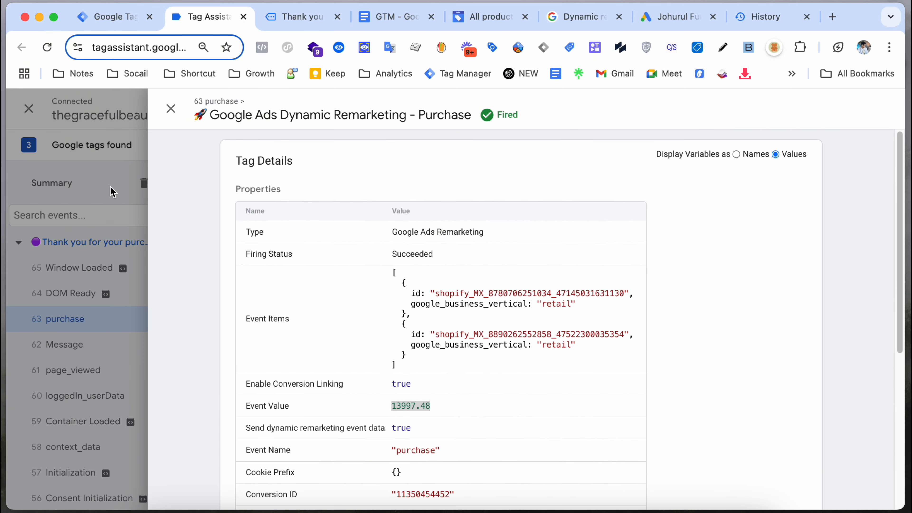
click(171, 109)
Step: Go from the order confirmation to the store homepage, then the product Catalog
click(295, 21)
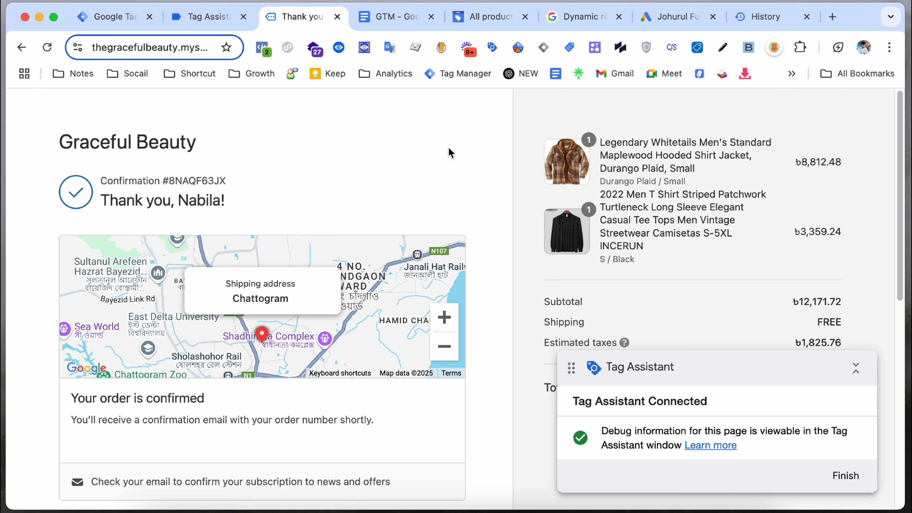
click(170, 154)
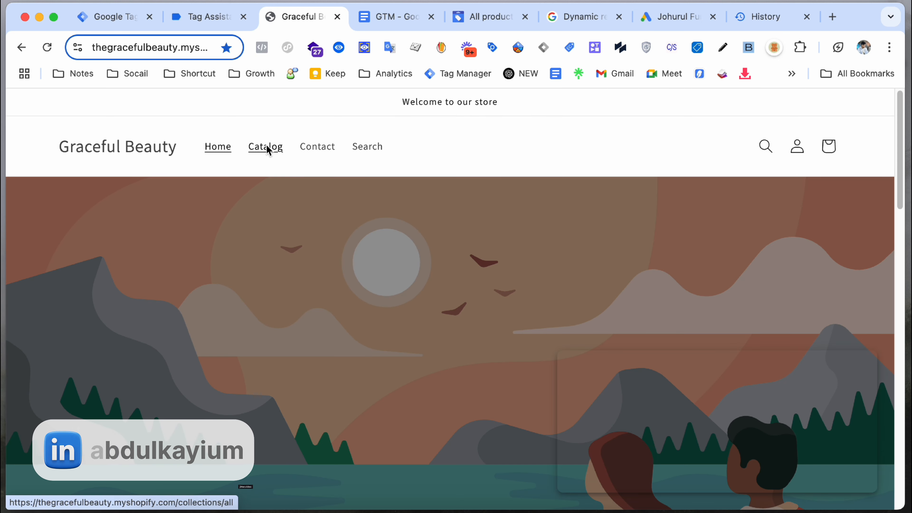
click(267, 148)
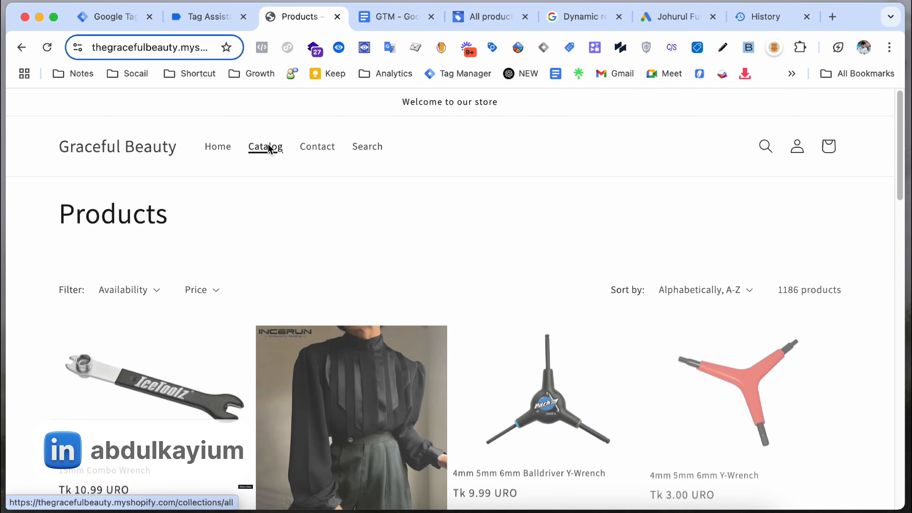
Step: Verify the 81 view_item_list event's View Item List remarketing tag carries catalog IDs, then return to Products
click(205, 17)
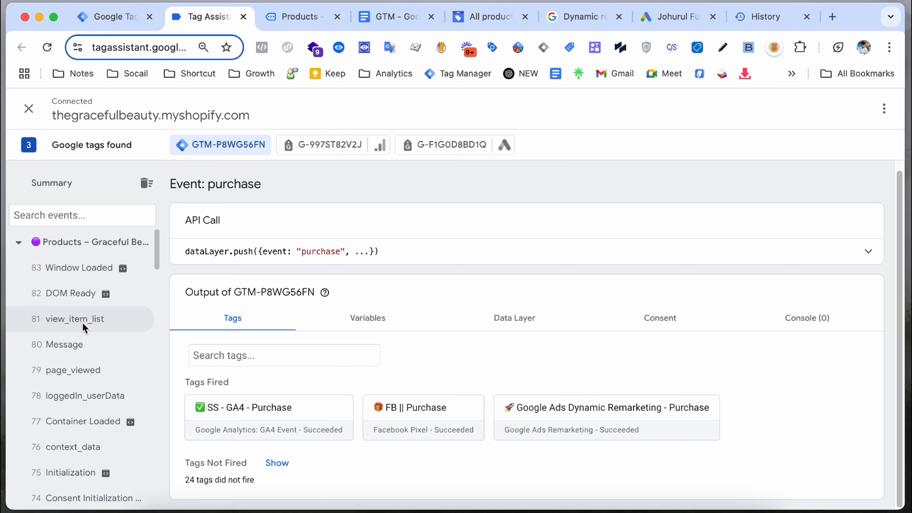
click(89, 325)
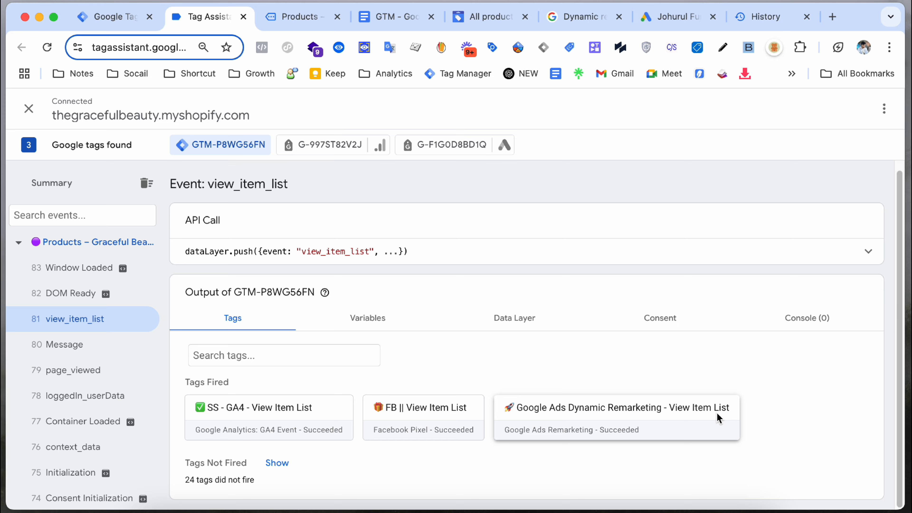
click(685, 419)
scroll(570, 411, down, 10)
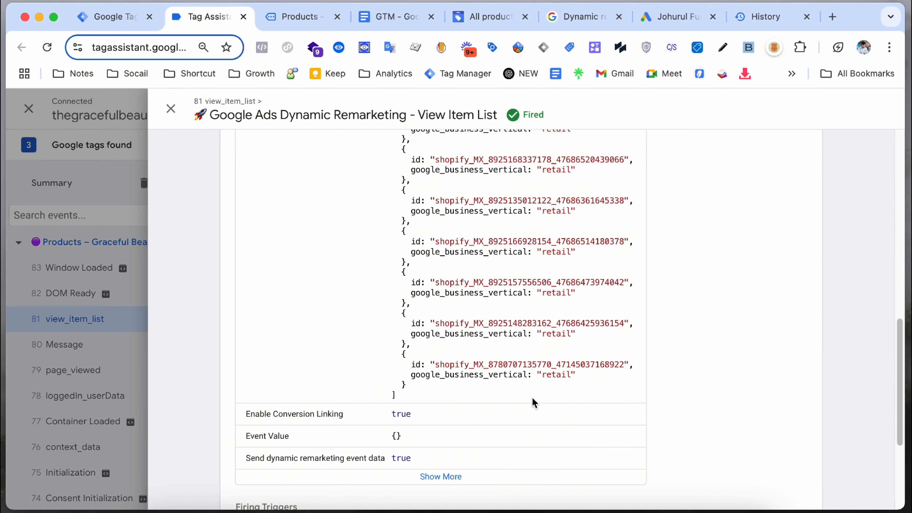
scroll(526, 352, up, 15)
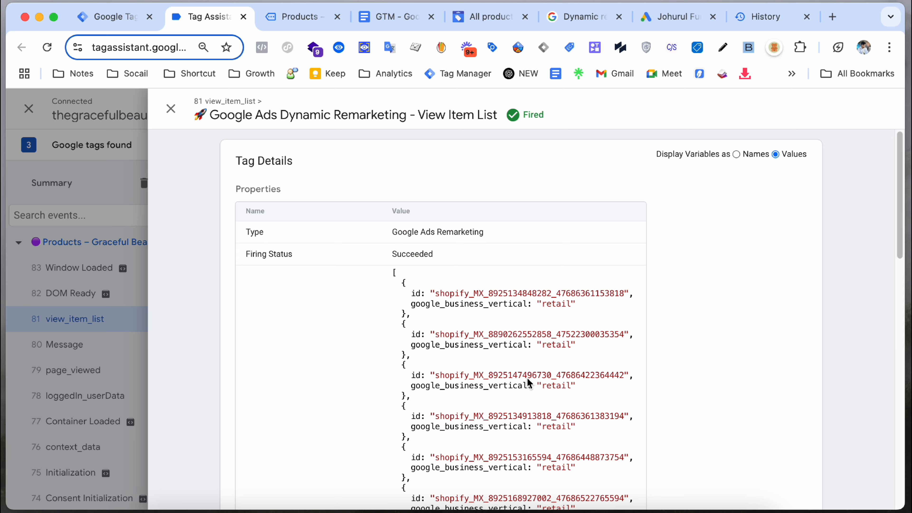
drag(405, 272, 467, 380)
click(129, 232)
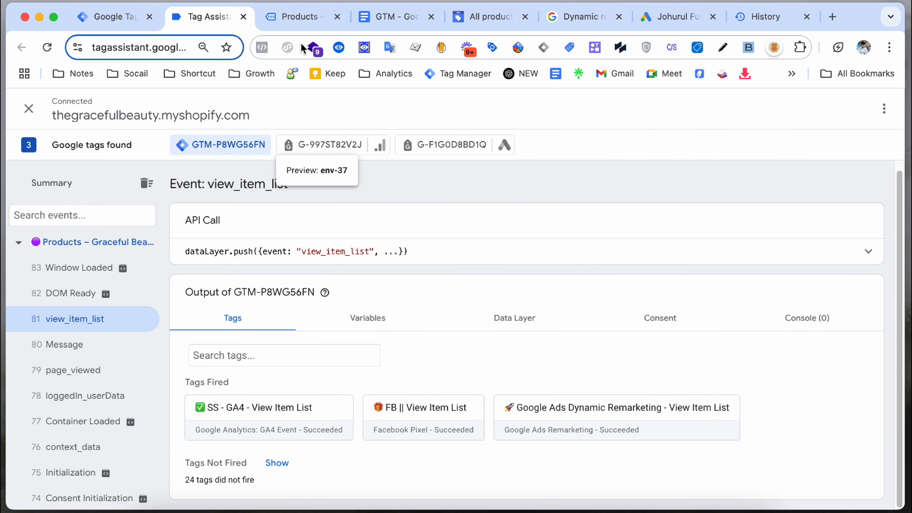
click(309, 26)
Step: Search the store for 'test'
click(766, 146)
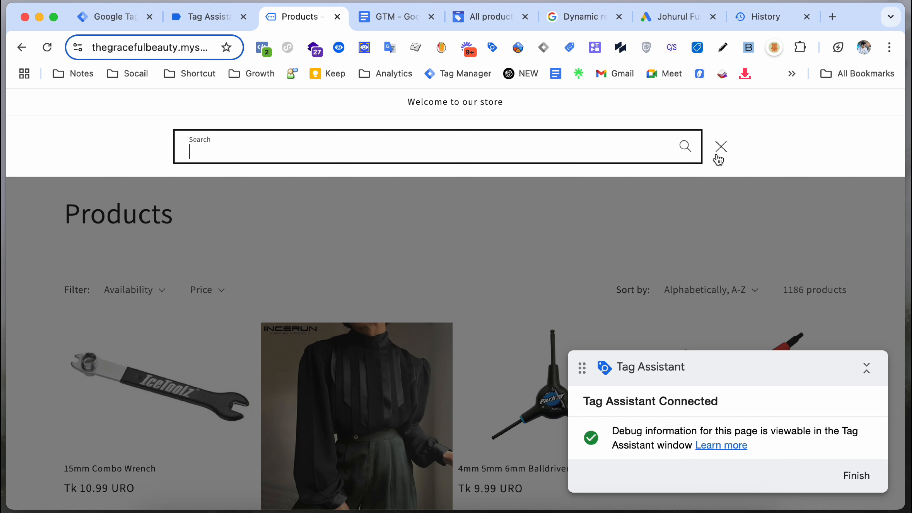
text(test)
key(Return)
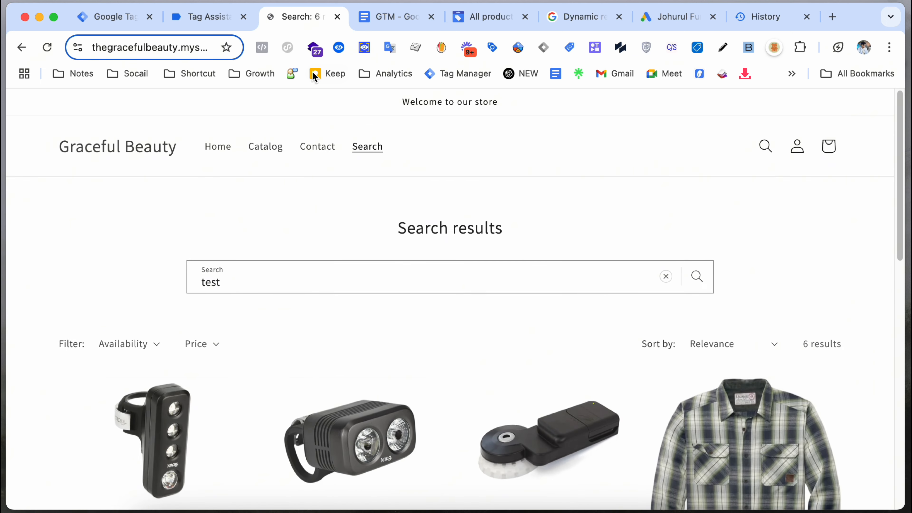
Step: In Tag Assistant, open the View Search Results tag fired on the 94 Site Search event
click(204, 18)
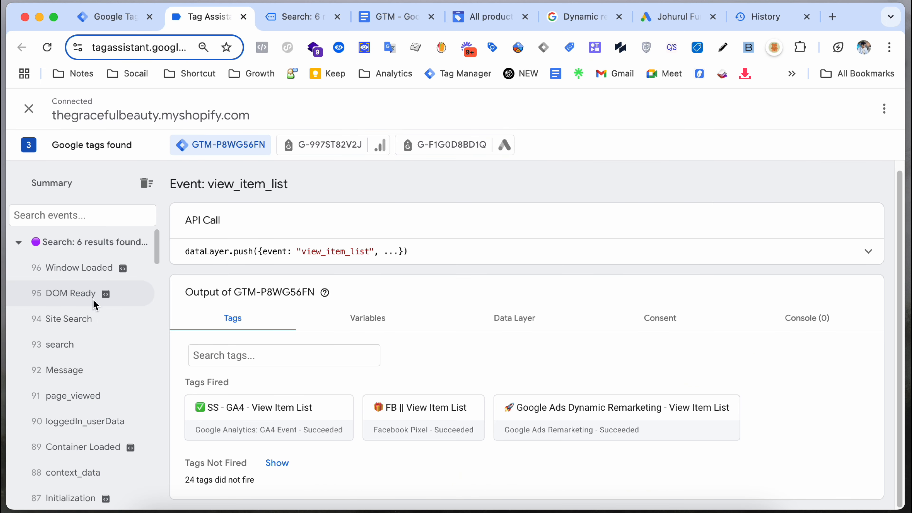
click(73, 346)
click(75, 319)
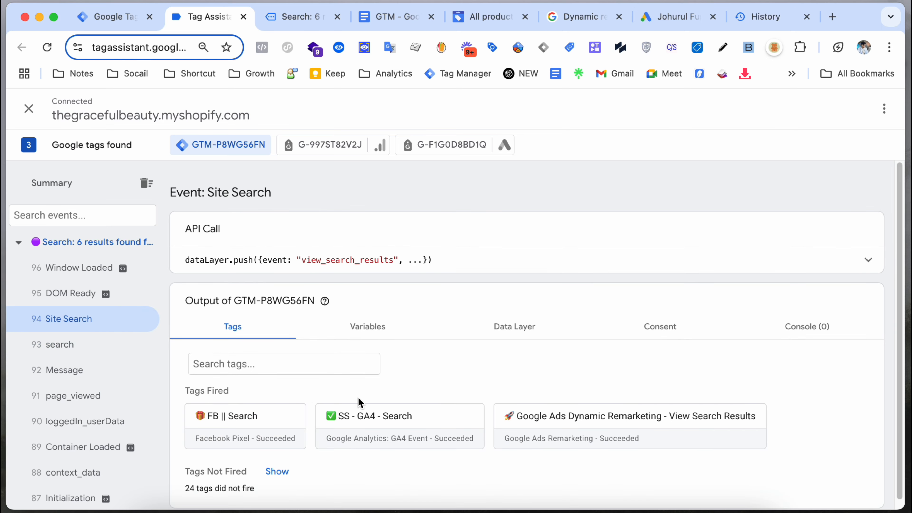
click(605, 432)
scroll(542, 403, down, 10)
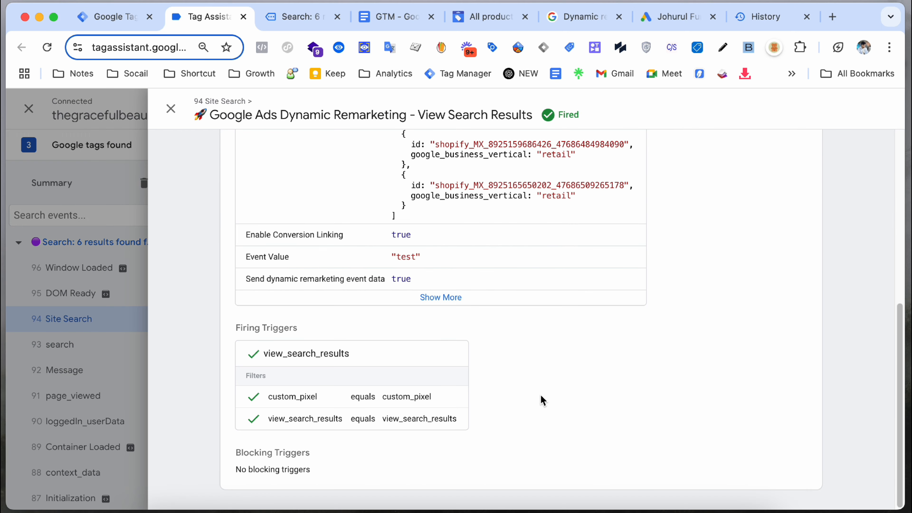
scroll(534, 403, up, 7)
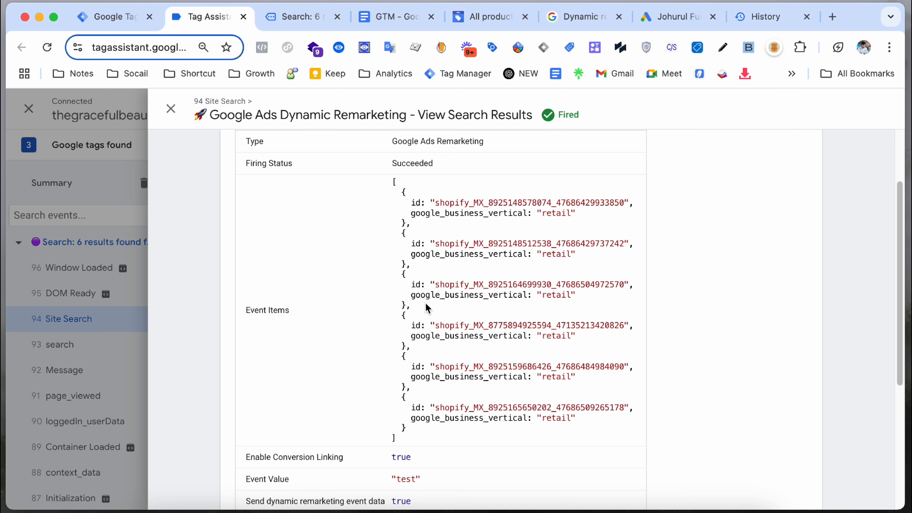
Step: Verify six Event Items IDs and Event Value 'test', then expand the view_search_results push
drag(397, 439, 381, 185)
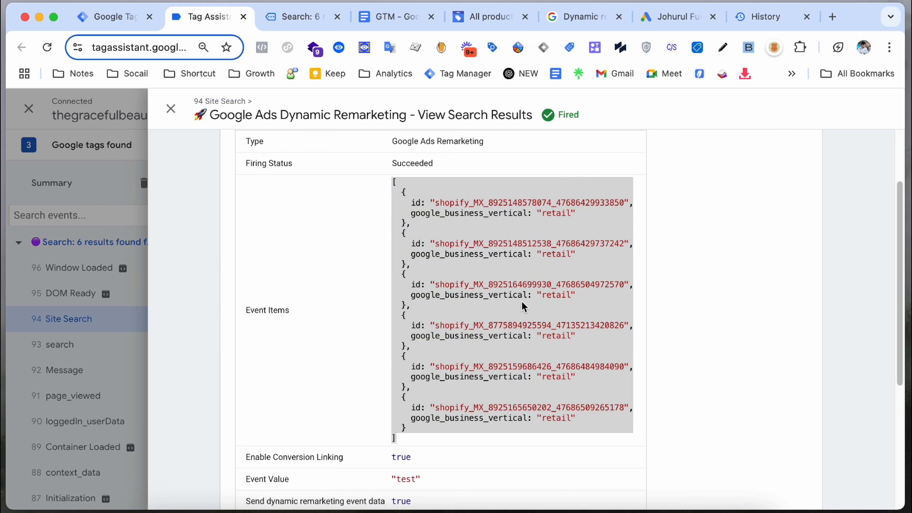
scroll(517, 305, up, 5)
scroll(466, 342, down, 6)
scroll(451, 350, up, 2)
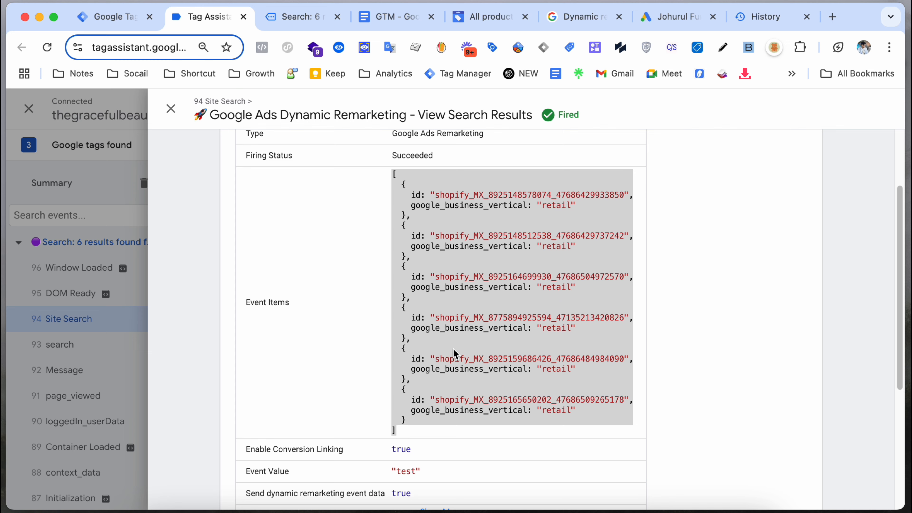
scroll(452, 350, down, 4)
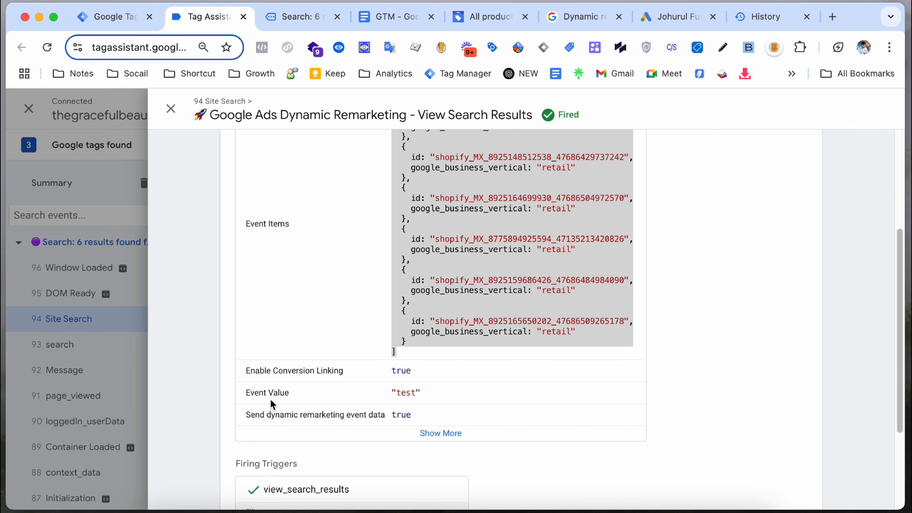
drag(376, 394, 428, 391)
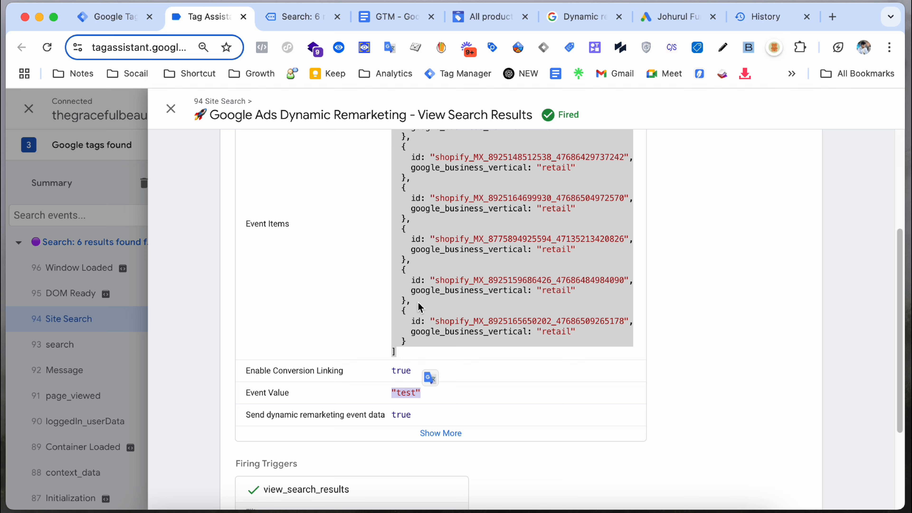
click(171, 108)
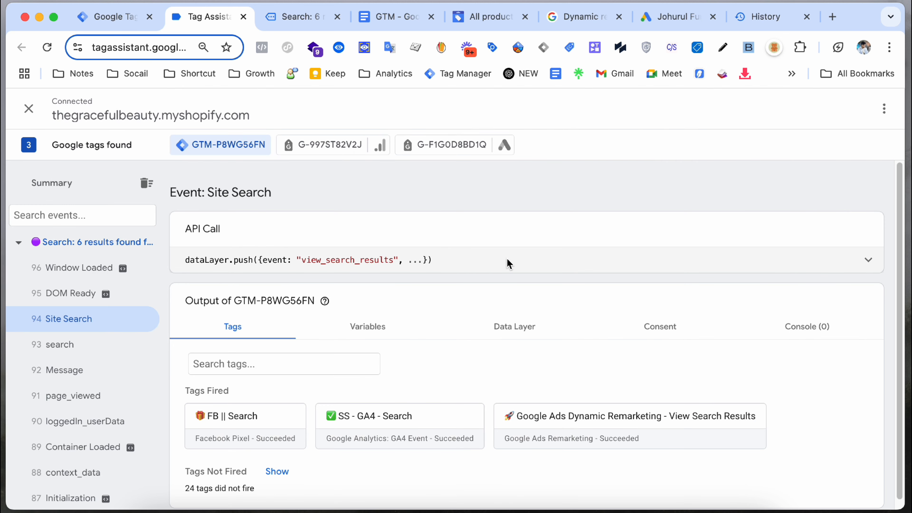
click(809, 260)
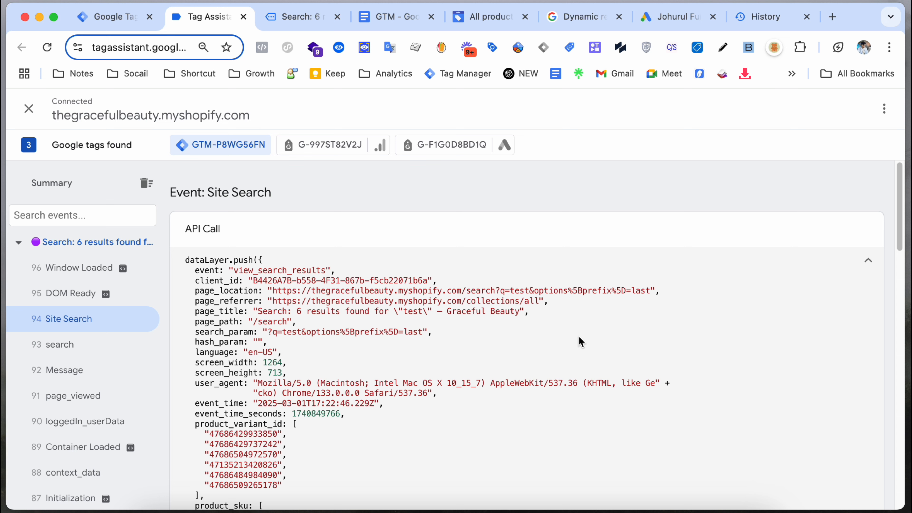